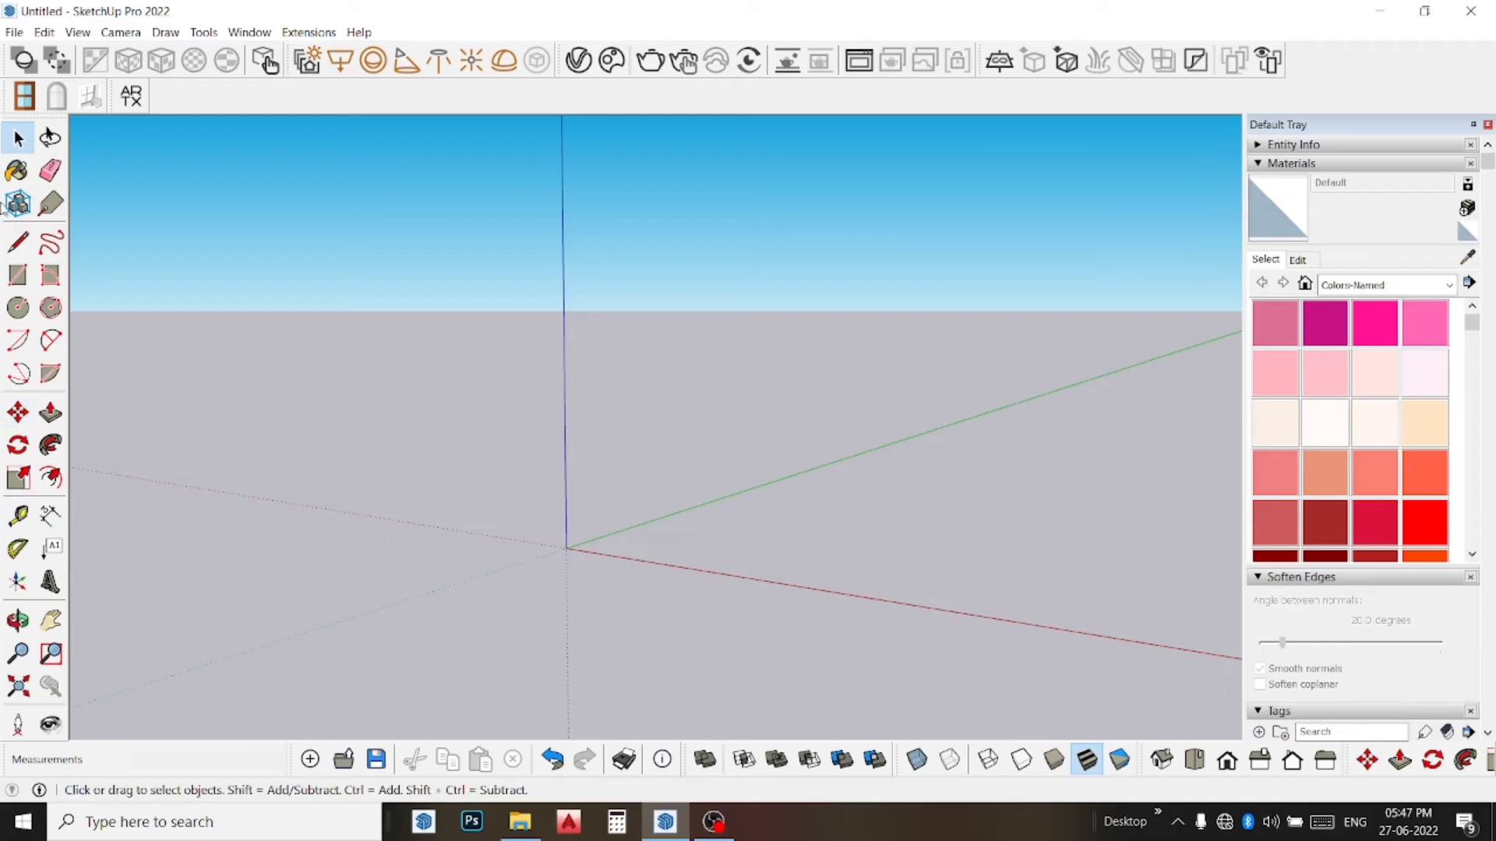
Step: Draw a closed outline from the origin, 10' up the blue axis and 6' along red, forming a face
click(17, 242)
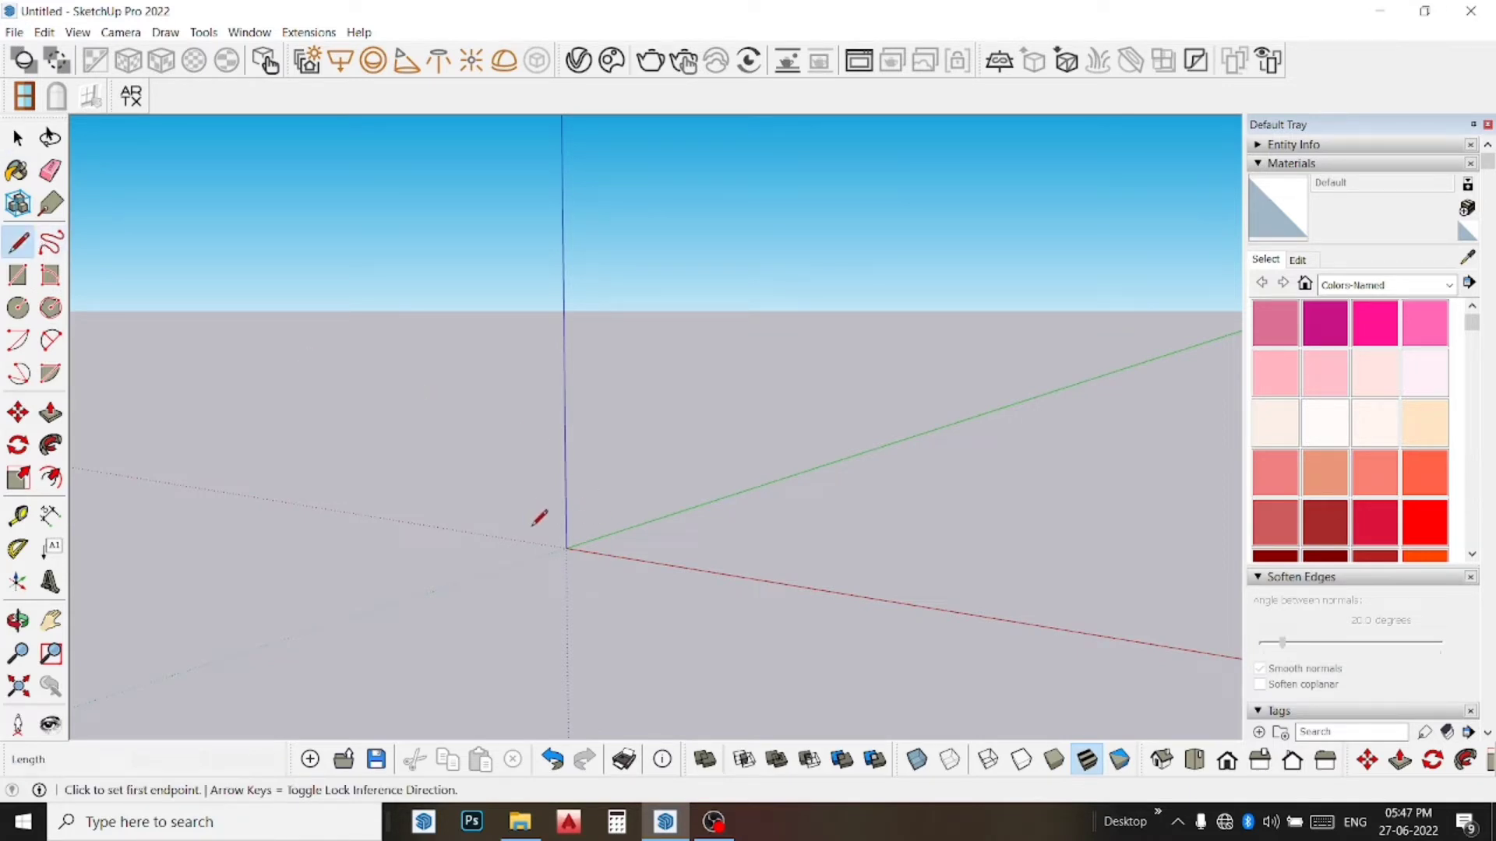
click(566, 549)
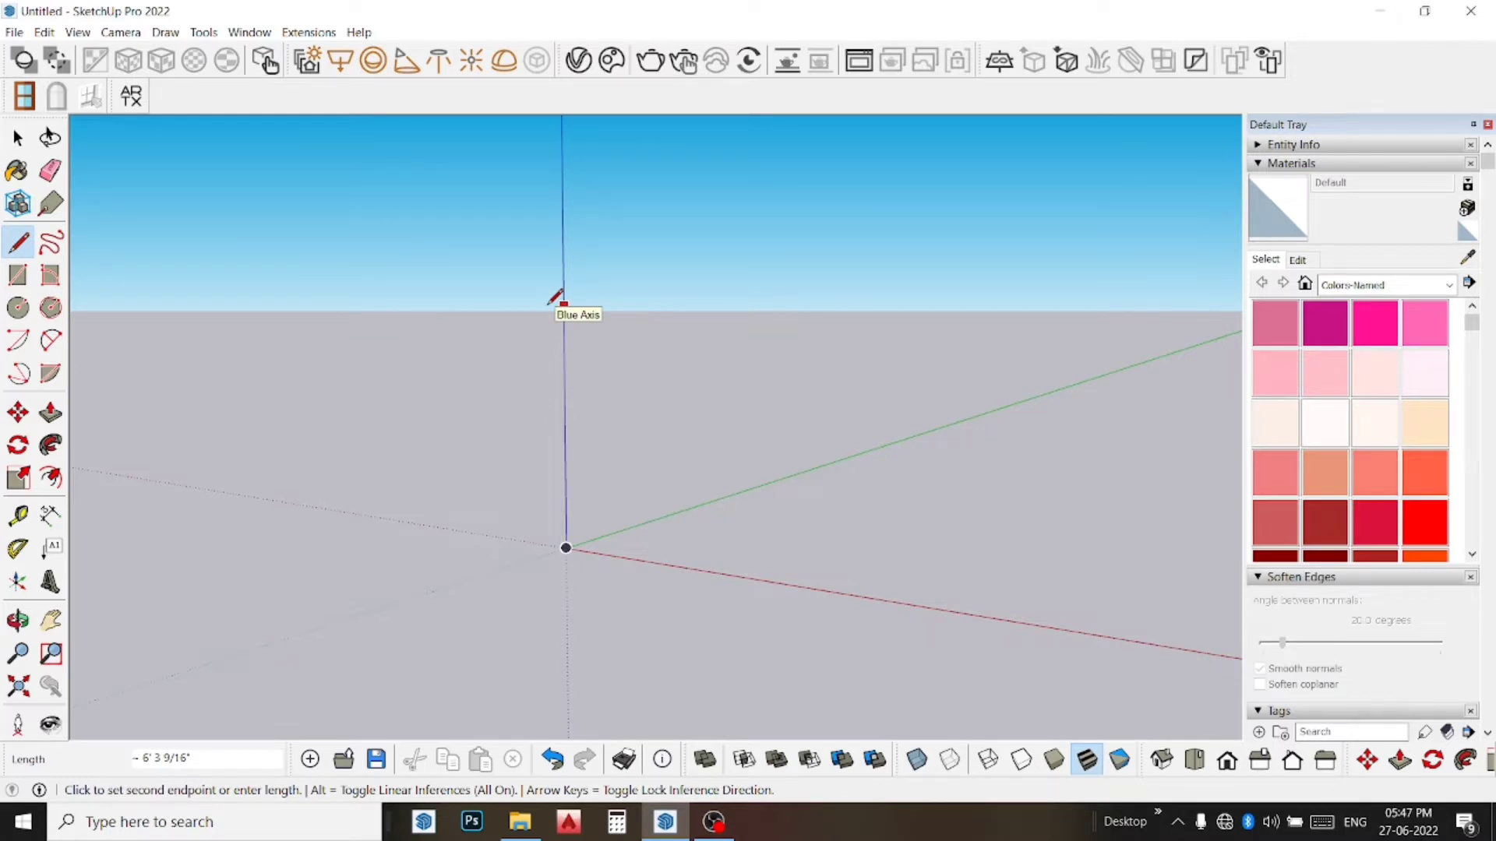
text(10)
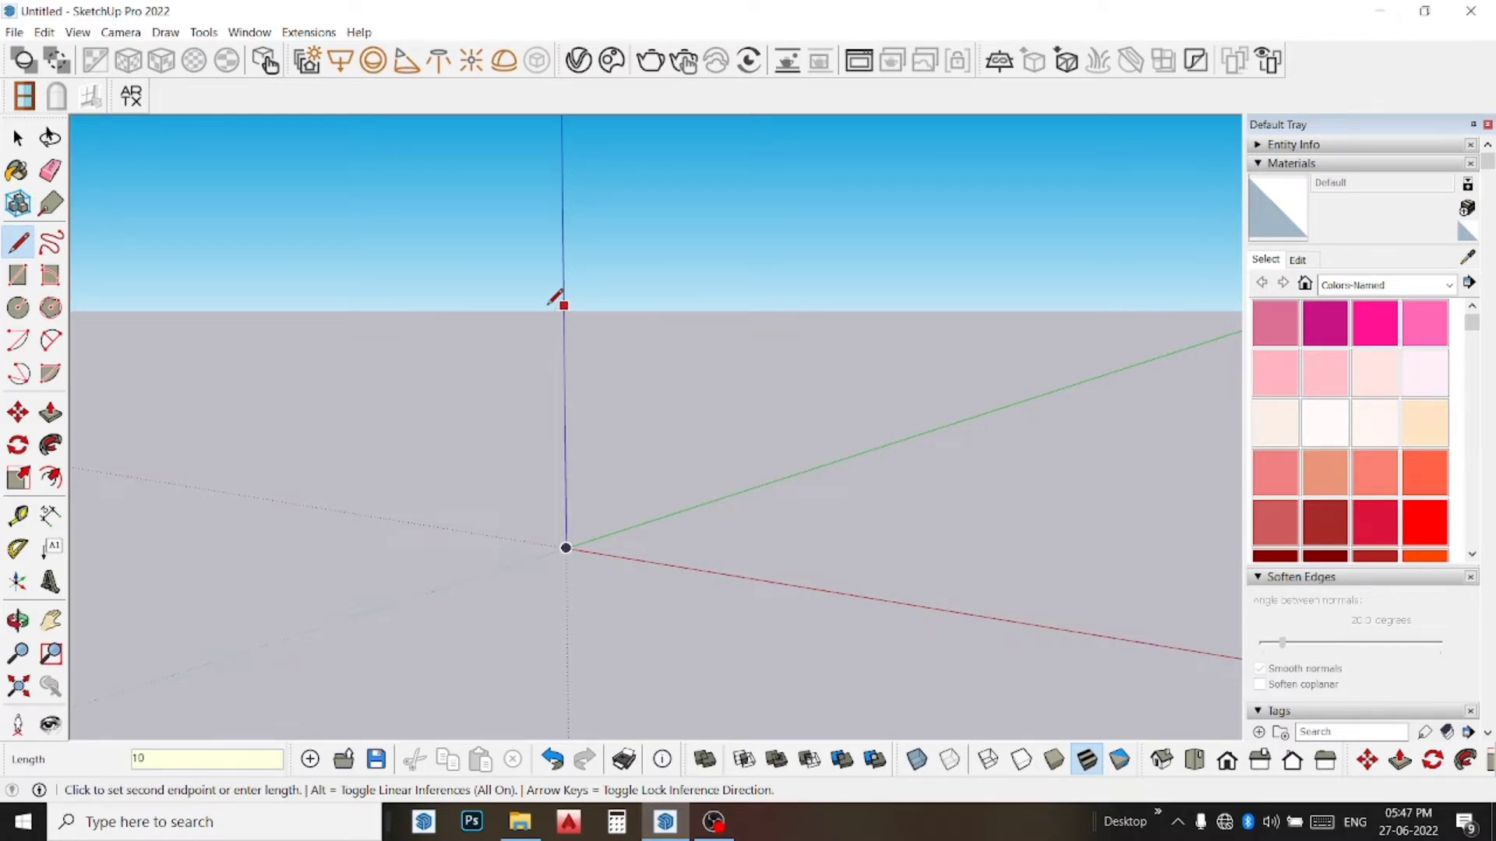
text(')
key(Return)
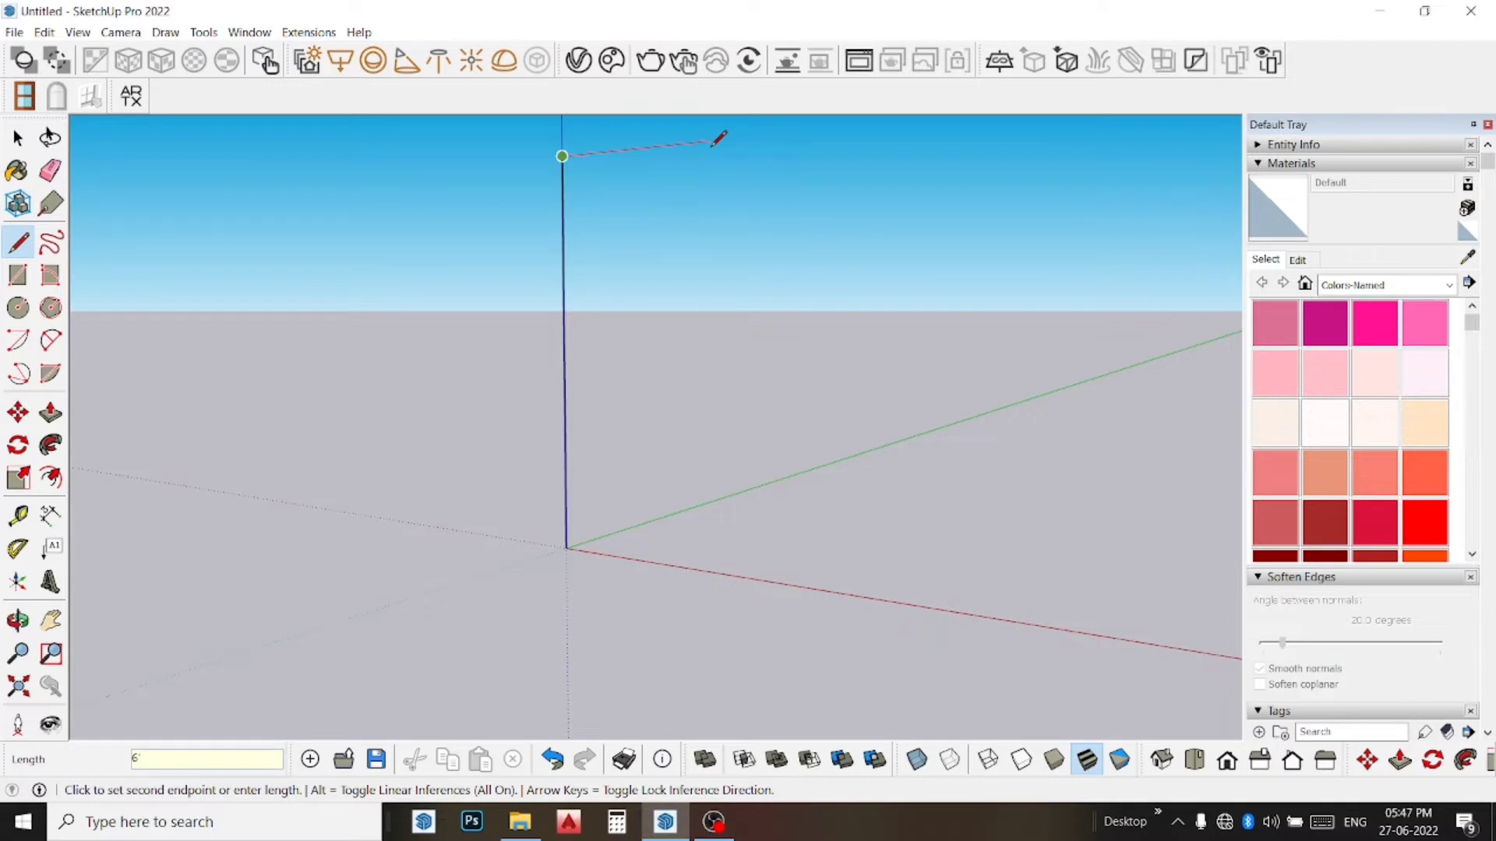
key(Return)
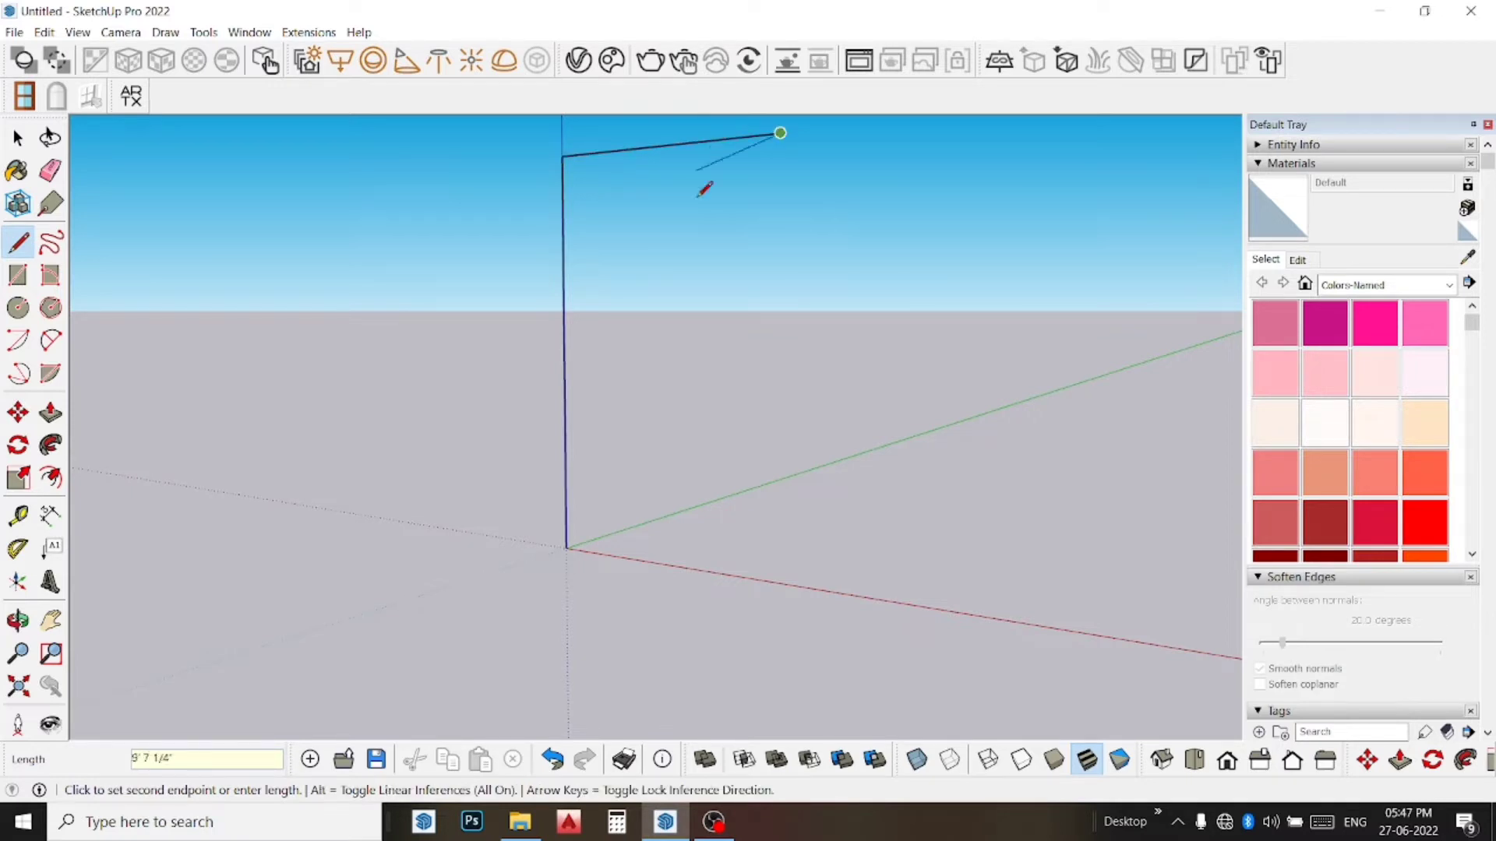
click(774, 581)
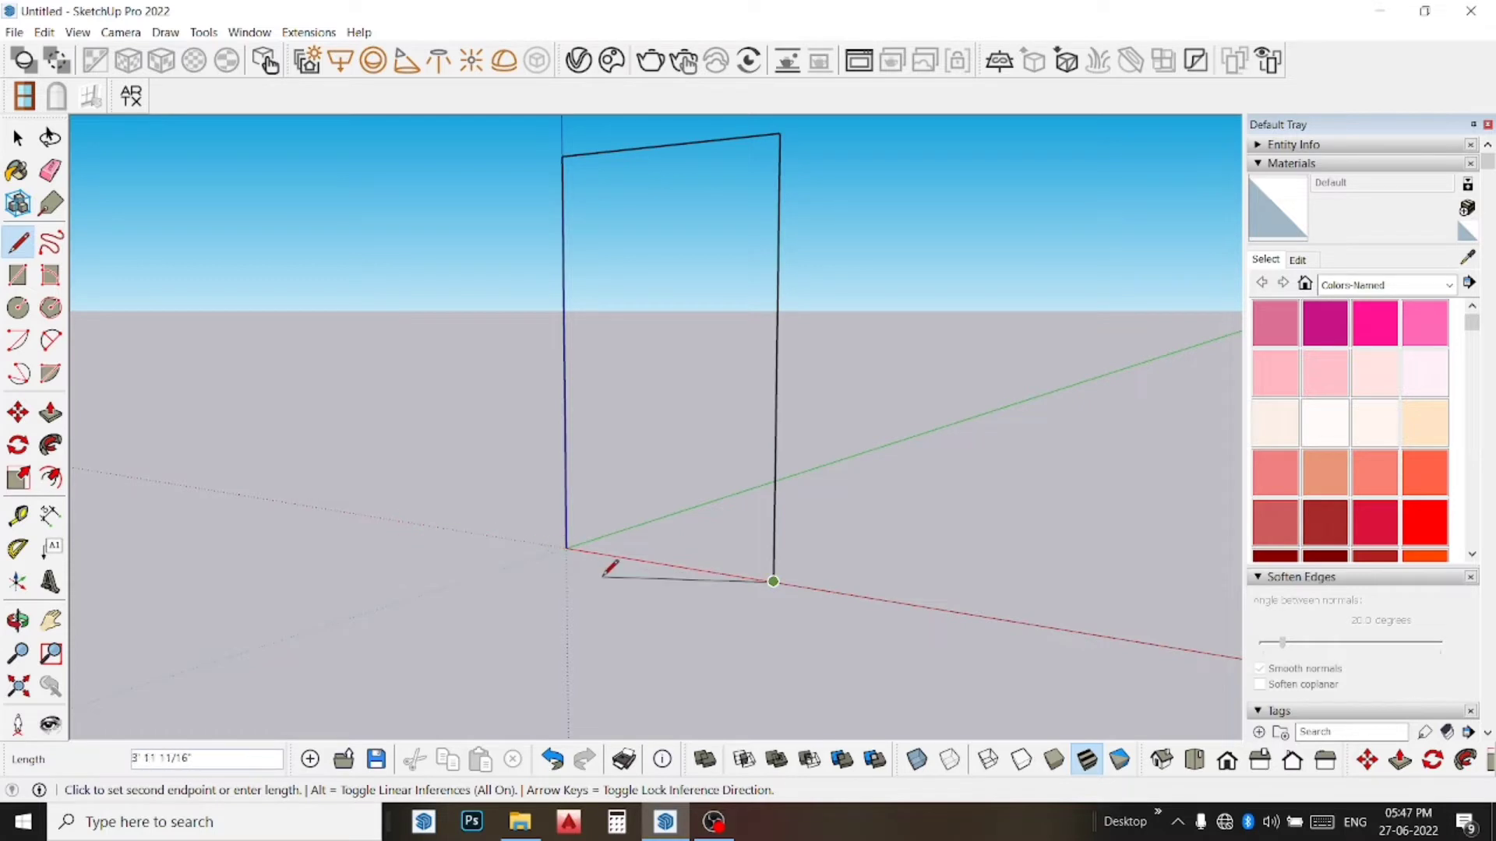
click(565, 548)
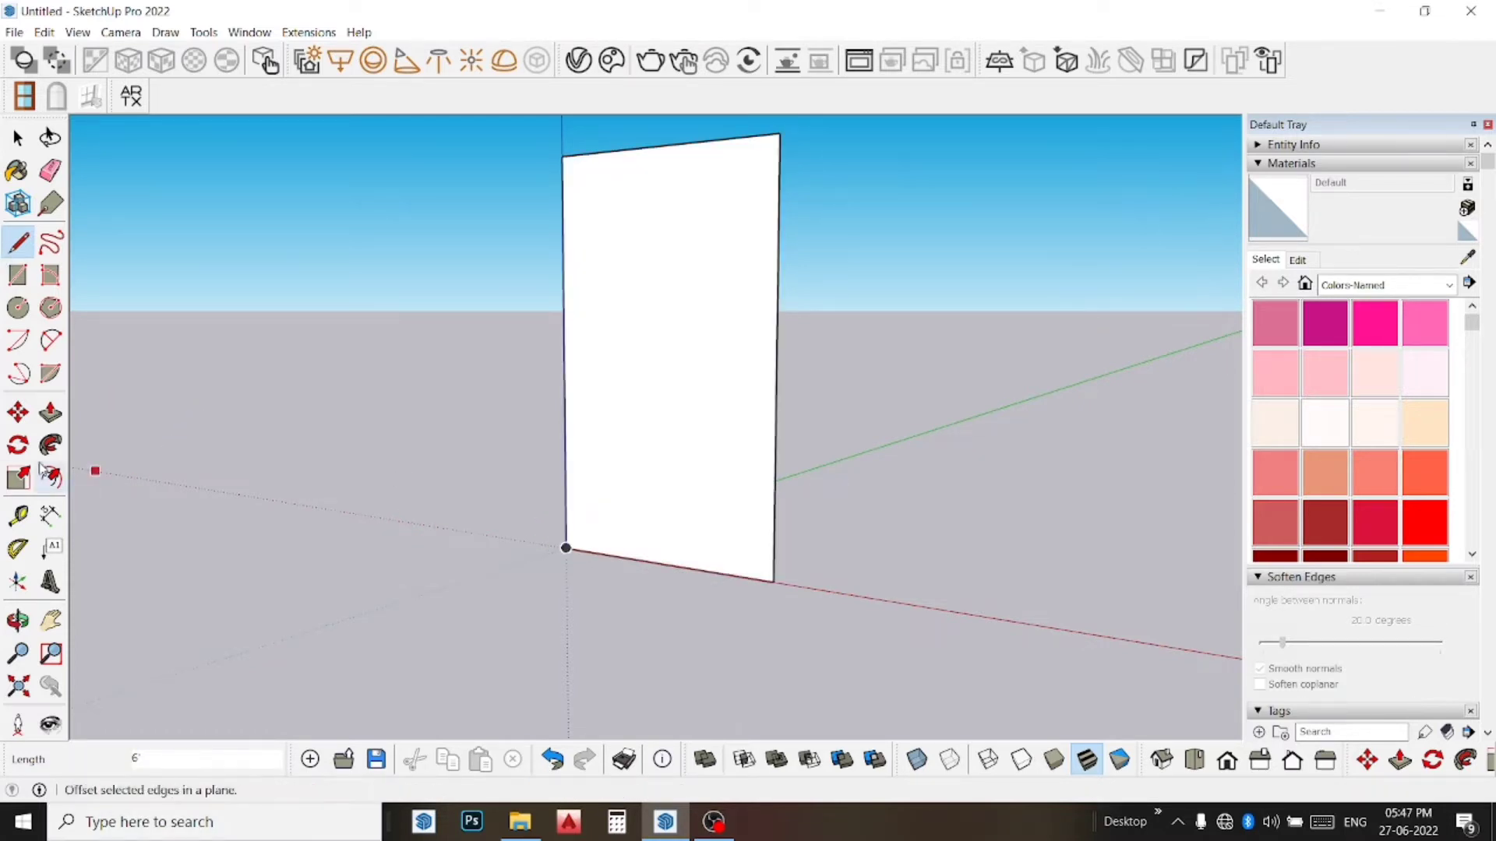
Step: Switch to a straight-on front view and copy the bottom edge 18" upward
click(51, 621)
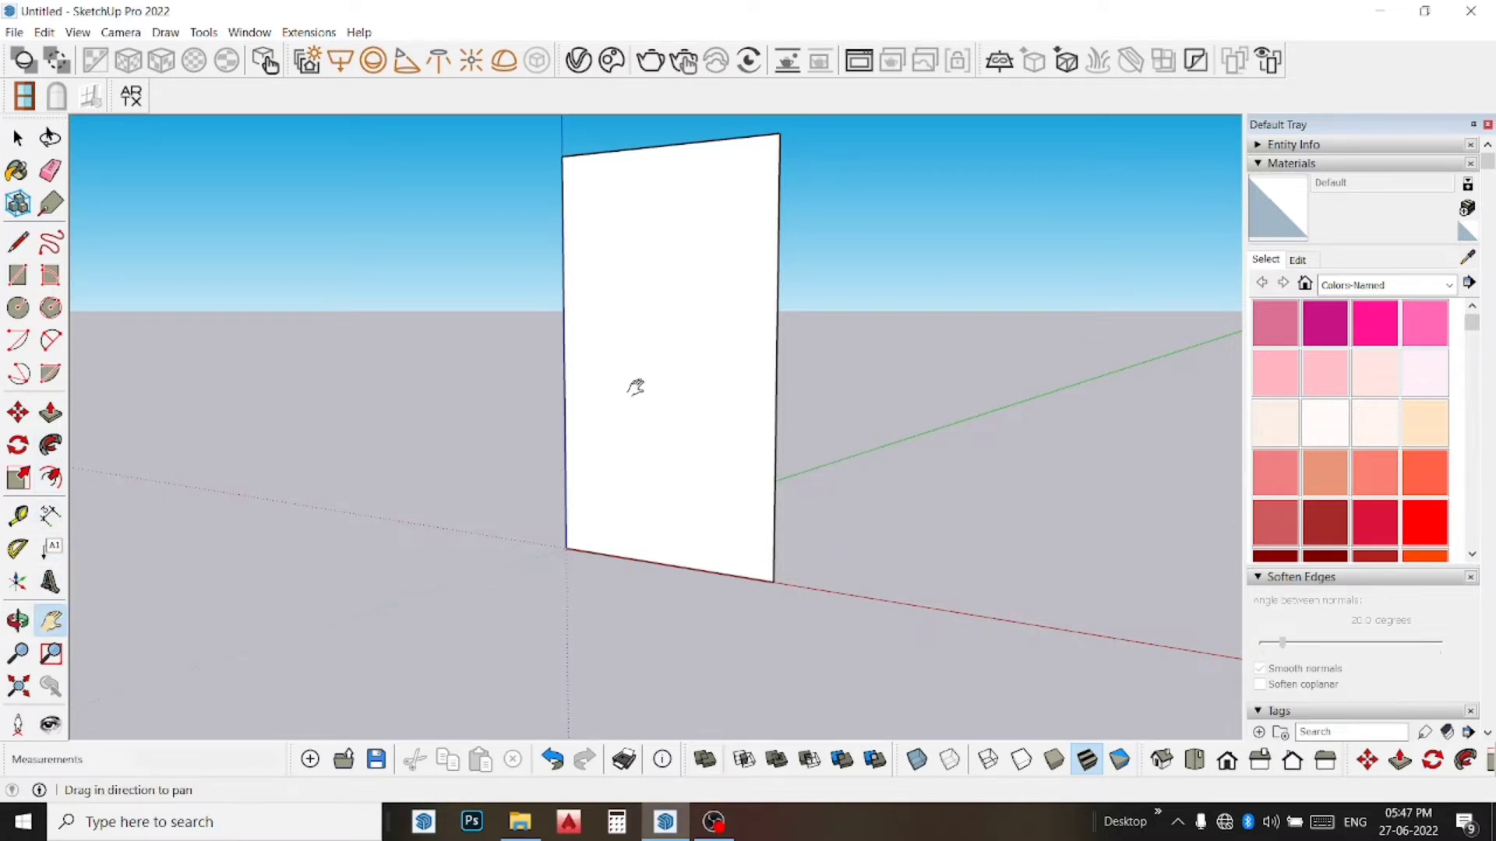
middle_drag(636, 387, 892, 491)
scroll(595, 423, down, 2)
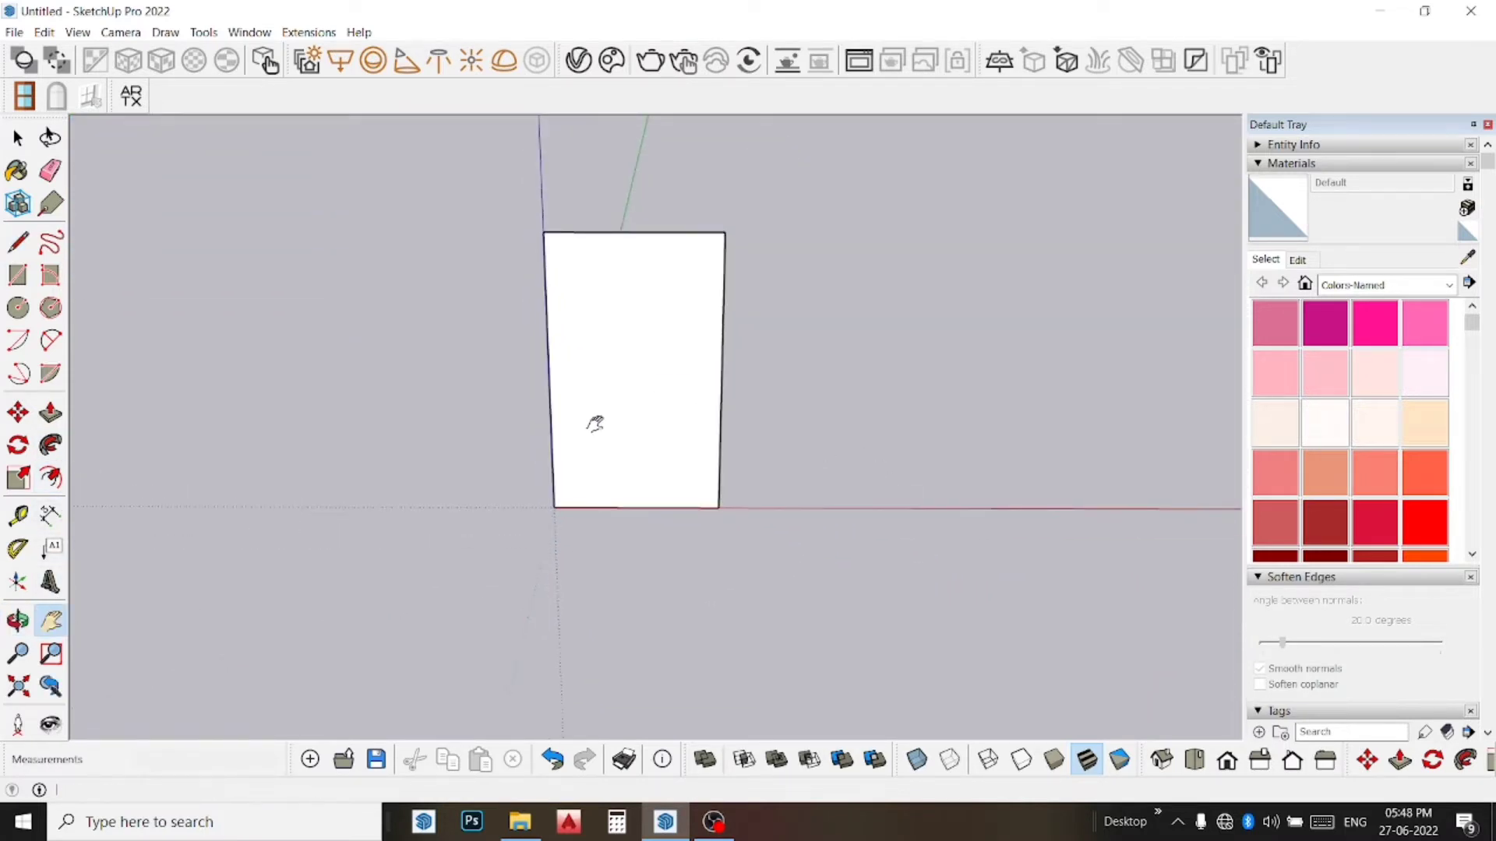
middle_drag(595, 423, 554, 283)
scroll(670, 400, up, 2)
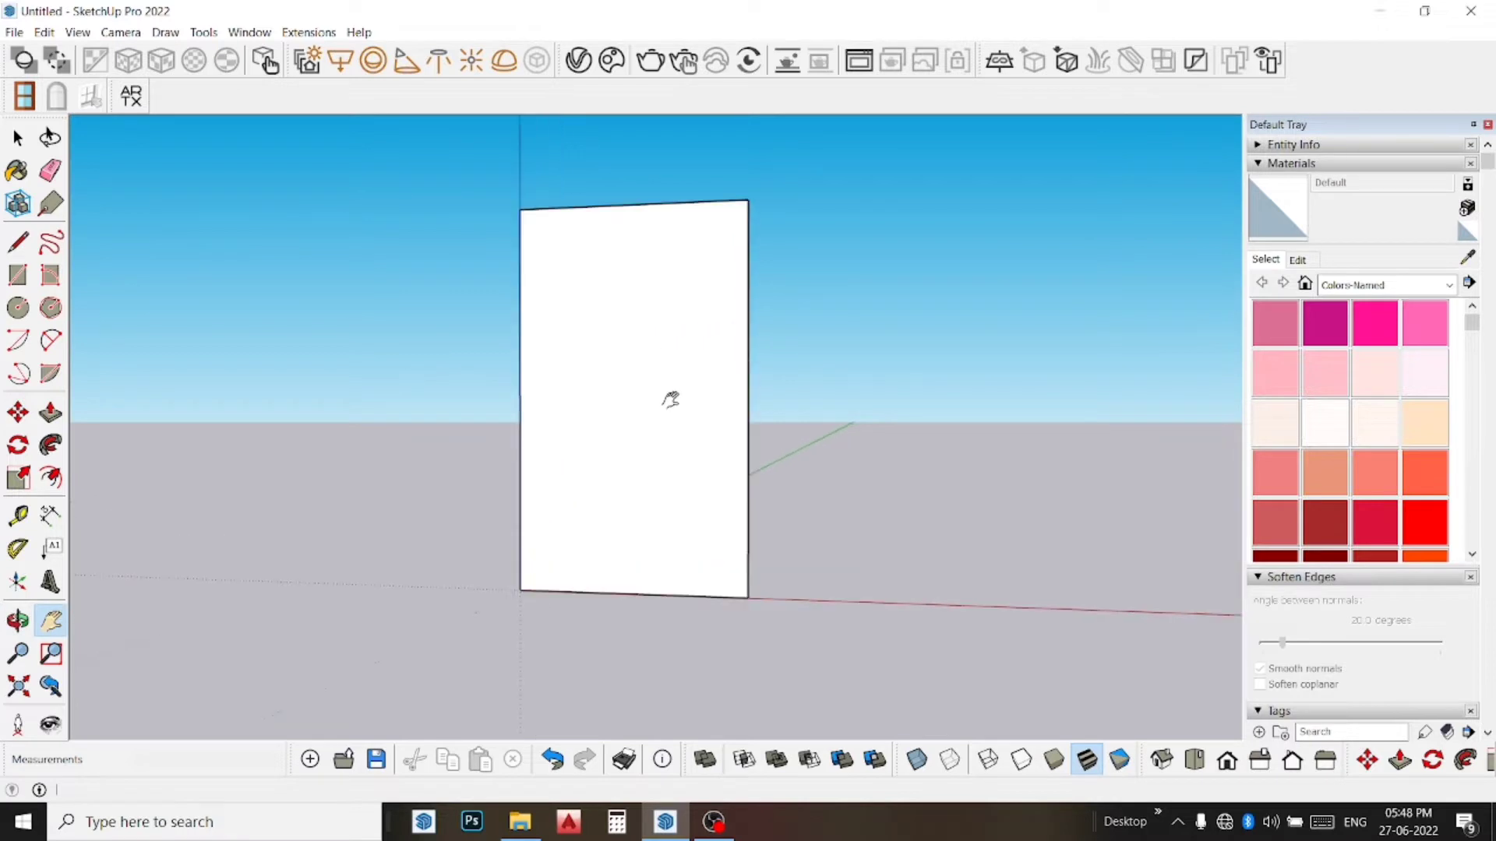
mouse_move(671, 400)
middle_down()
mouse_move(661, 413)
mouse_move(678, 425)
middle_up()
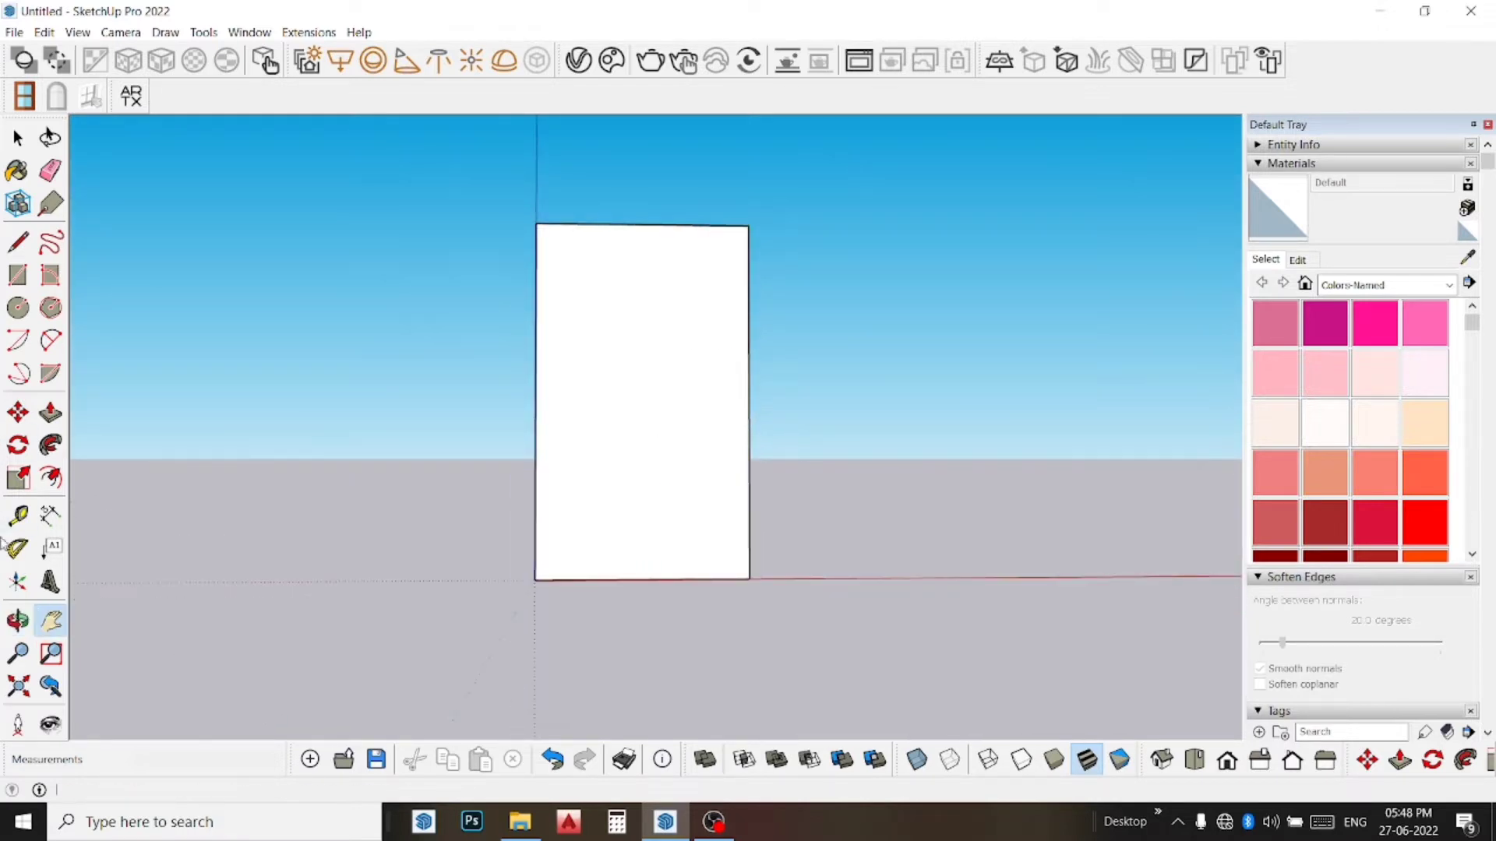
click(20, 416)
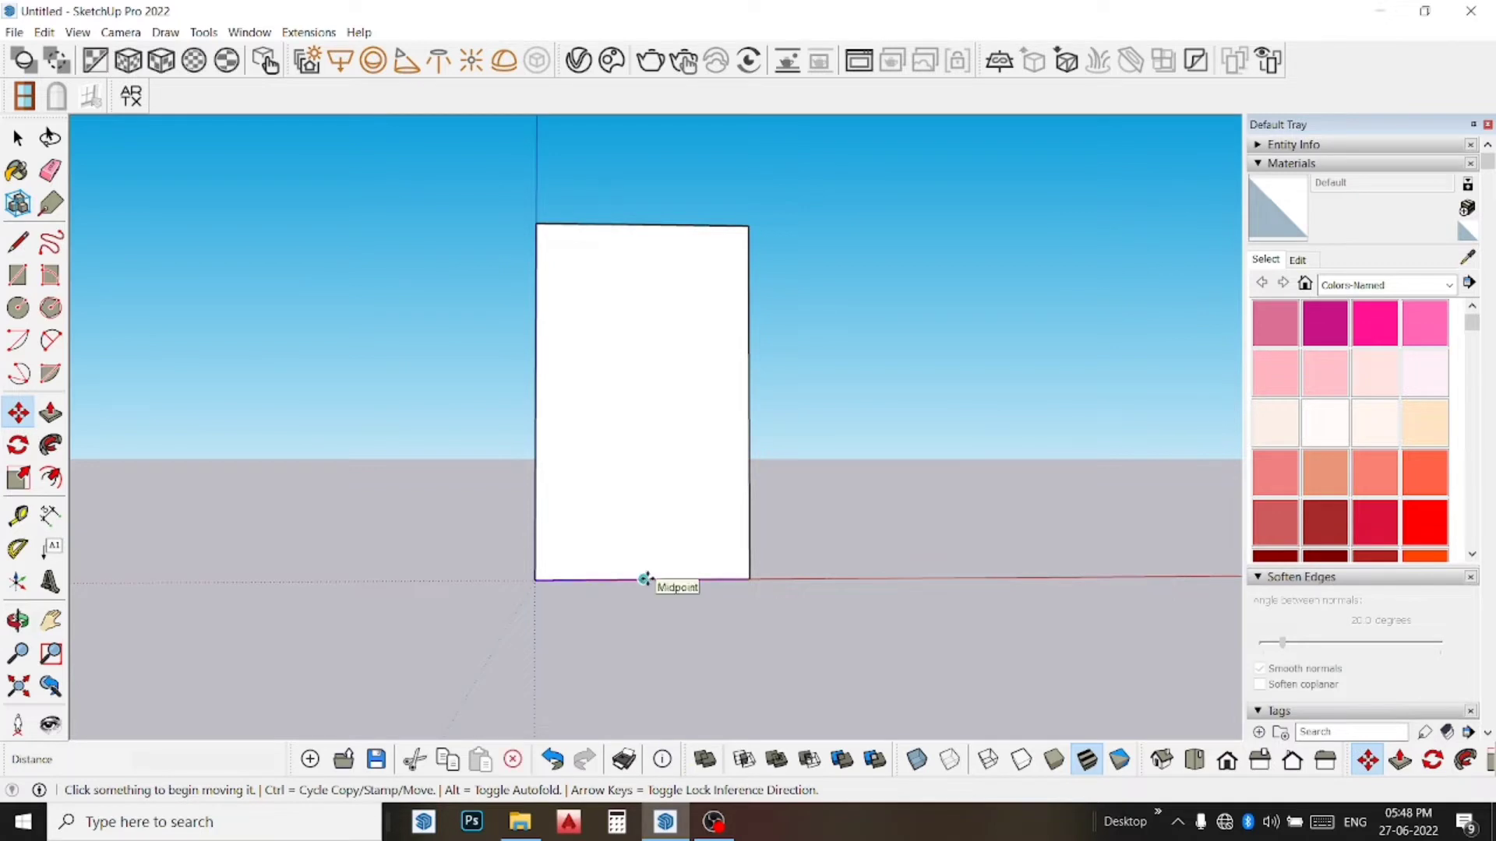
click(645, 579)
key(ctrl)
click(647, 579)
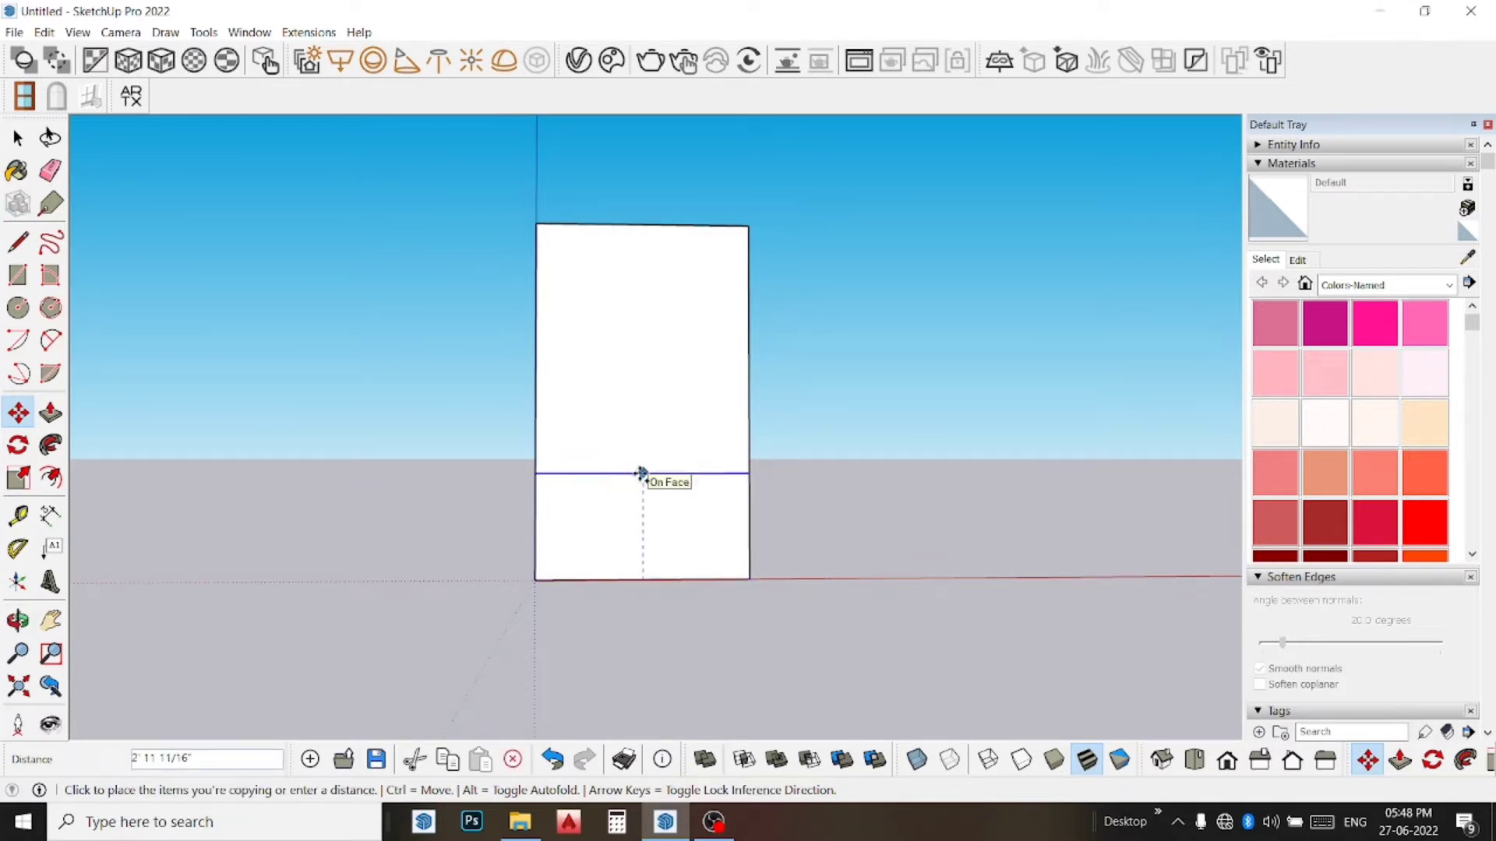
text(18)
key(Return)
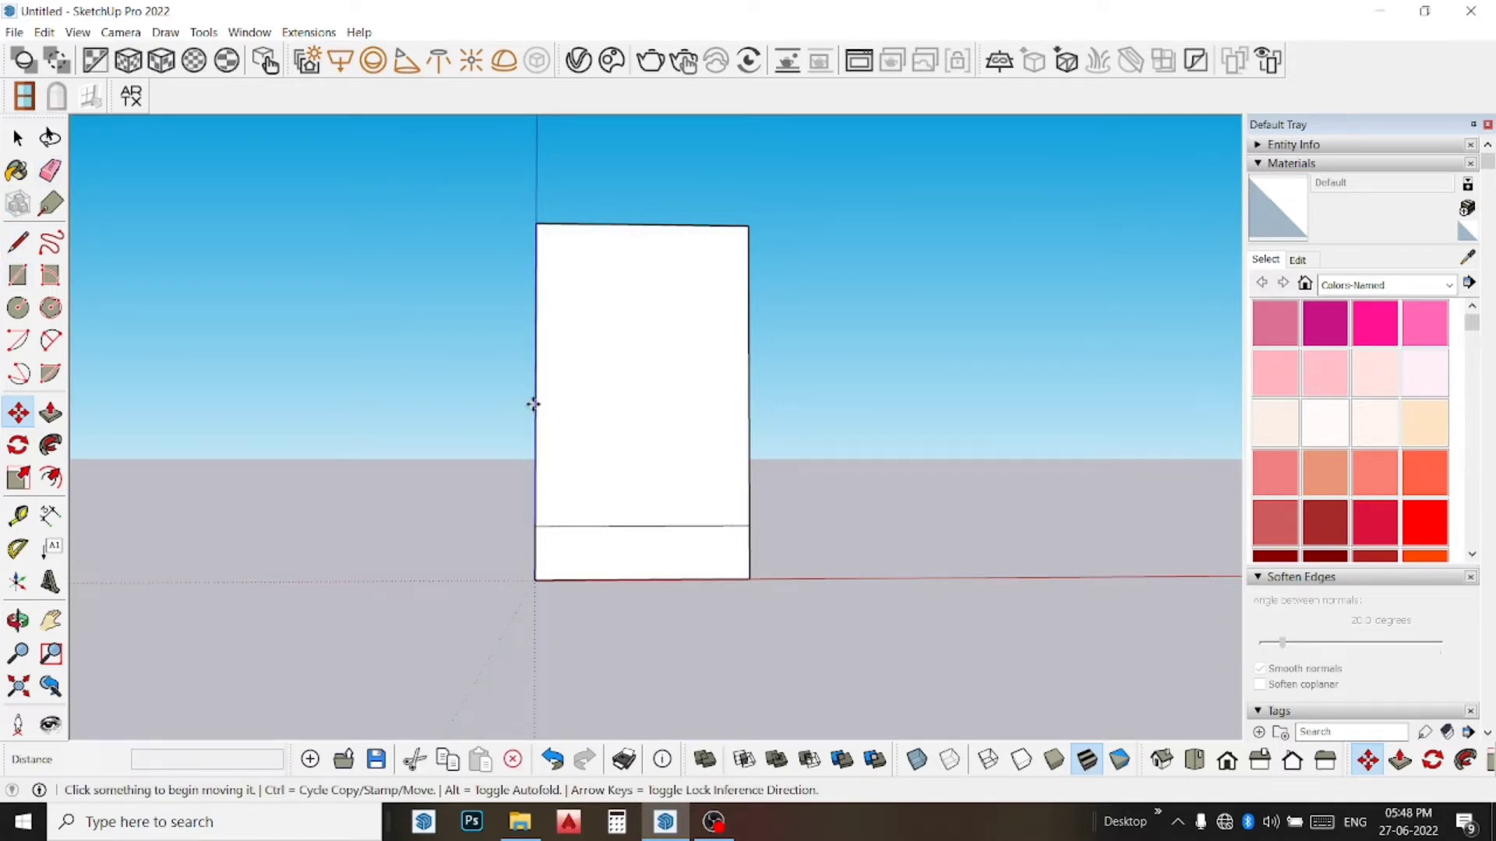
Step: Copy the left and right edges 18" inward to form three panels
click(533, 405)
key(ctrl)
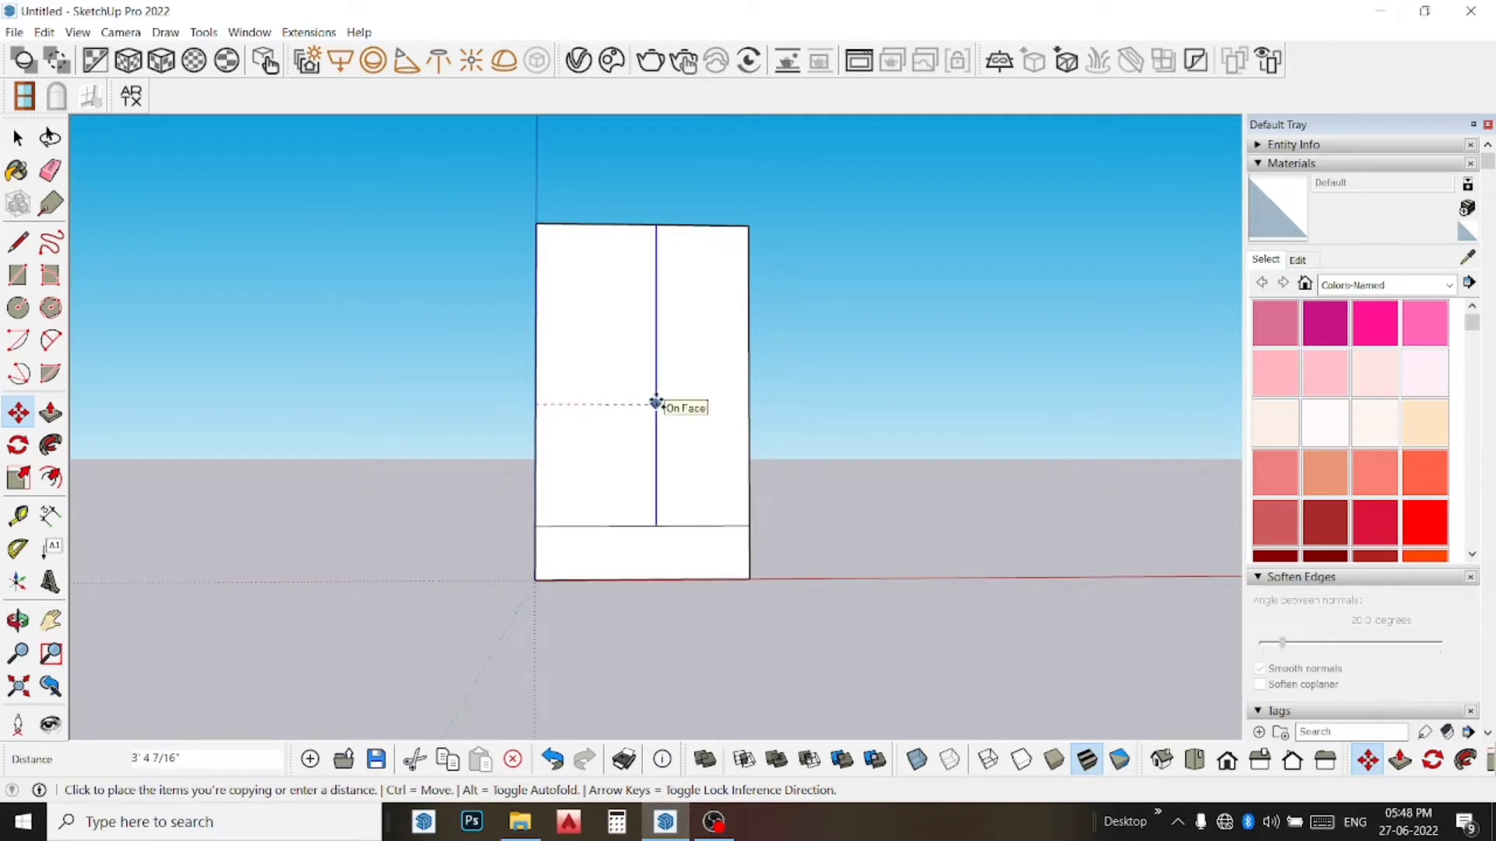
text(18)
key(Return)
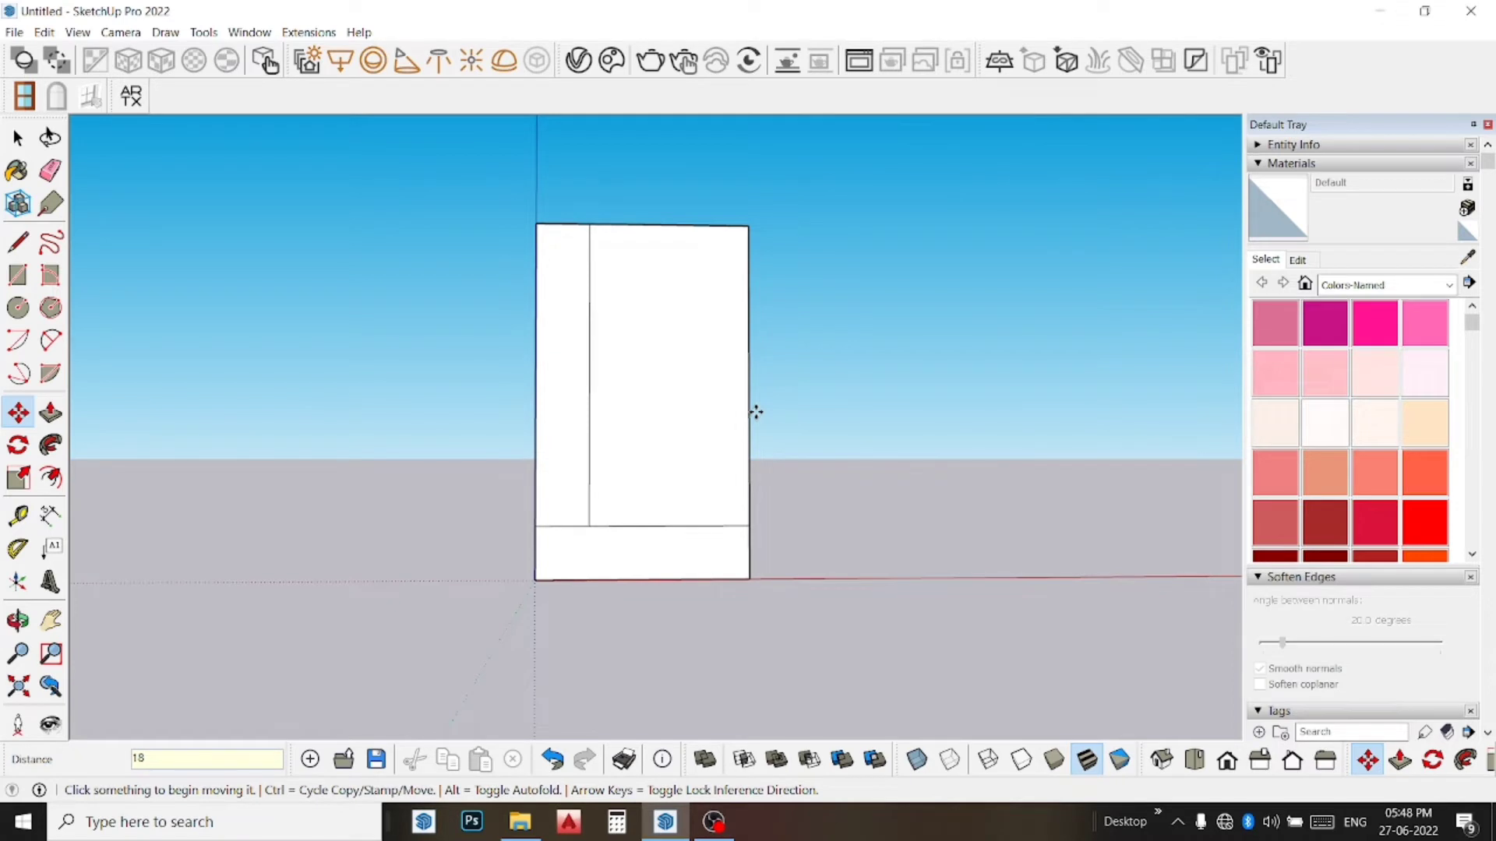
click(750, 412)
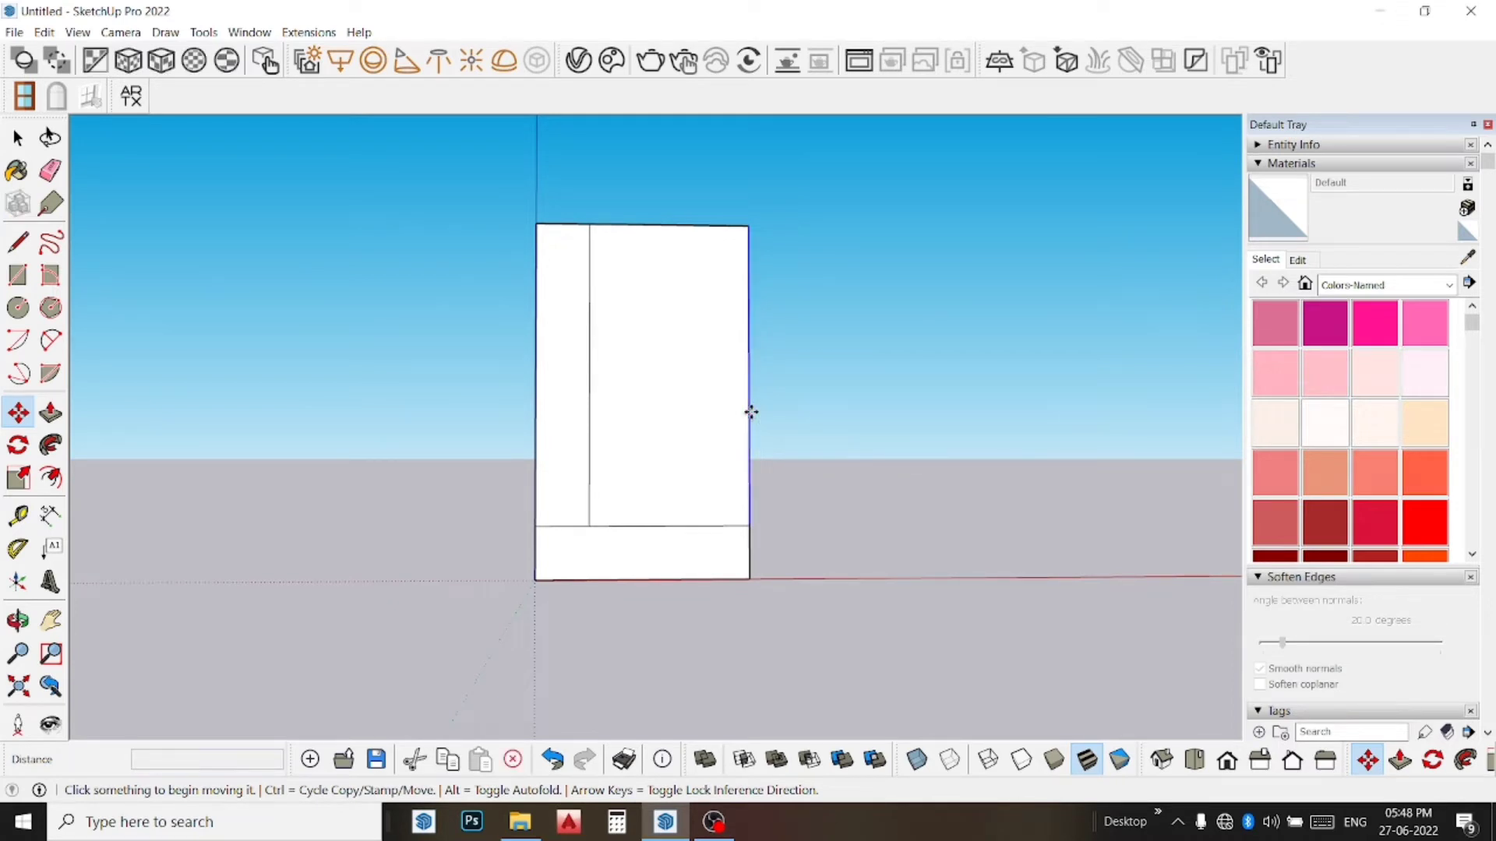
key(ctrl)
click(750, 412)
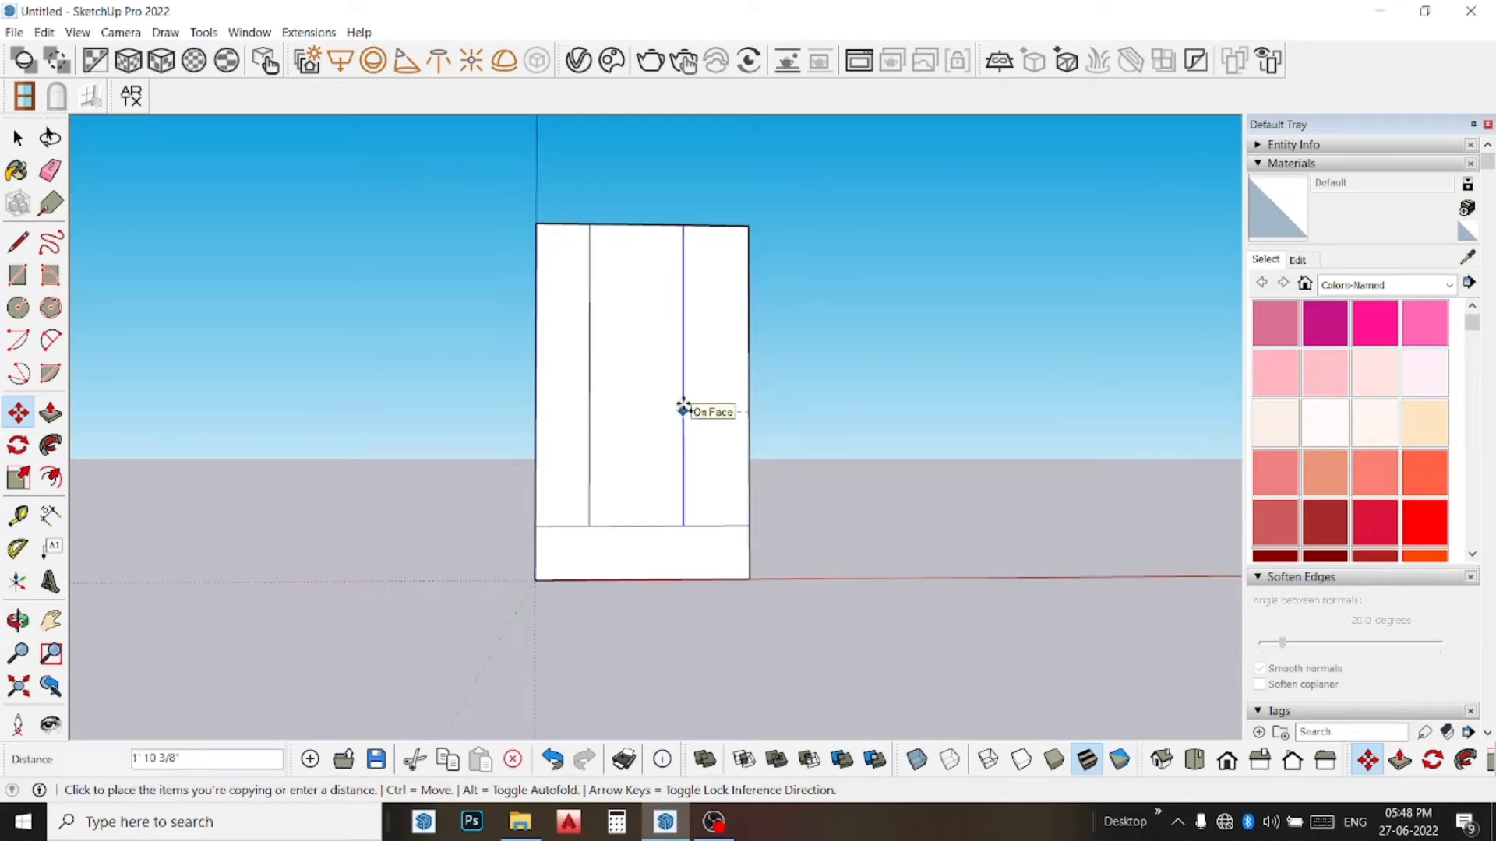
text(18)
key(Return)
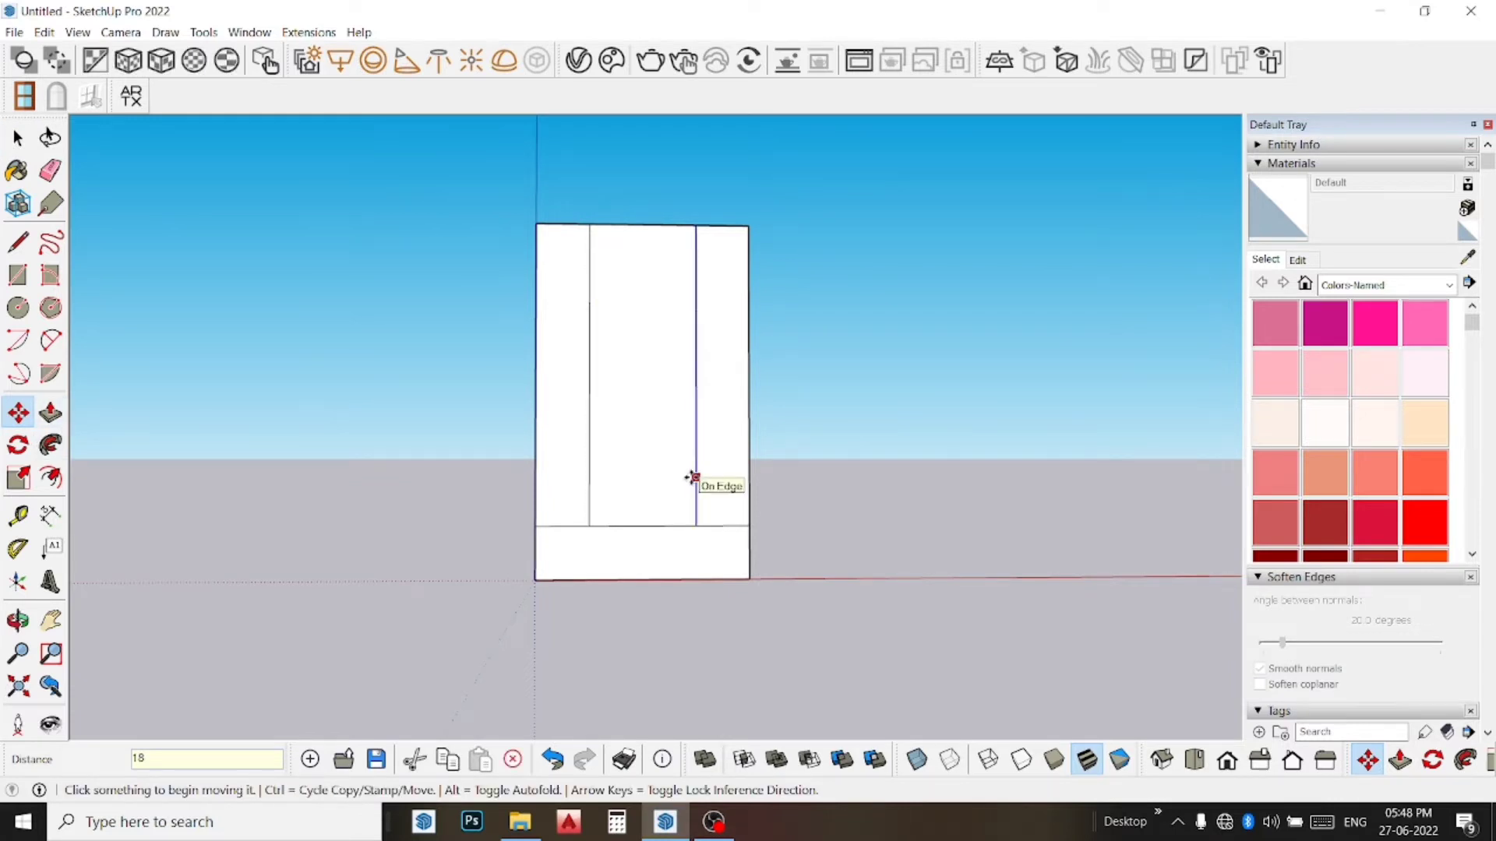
key(space)
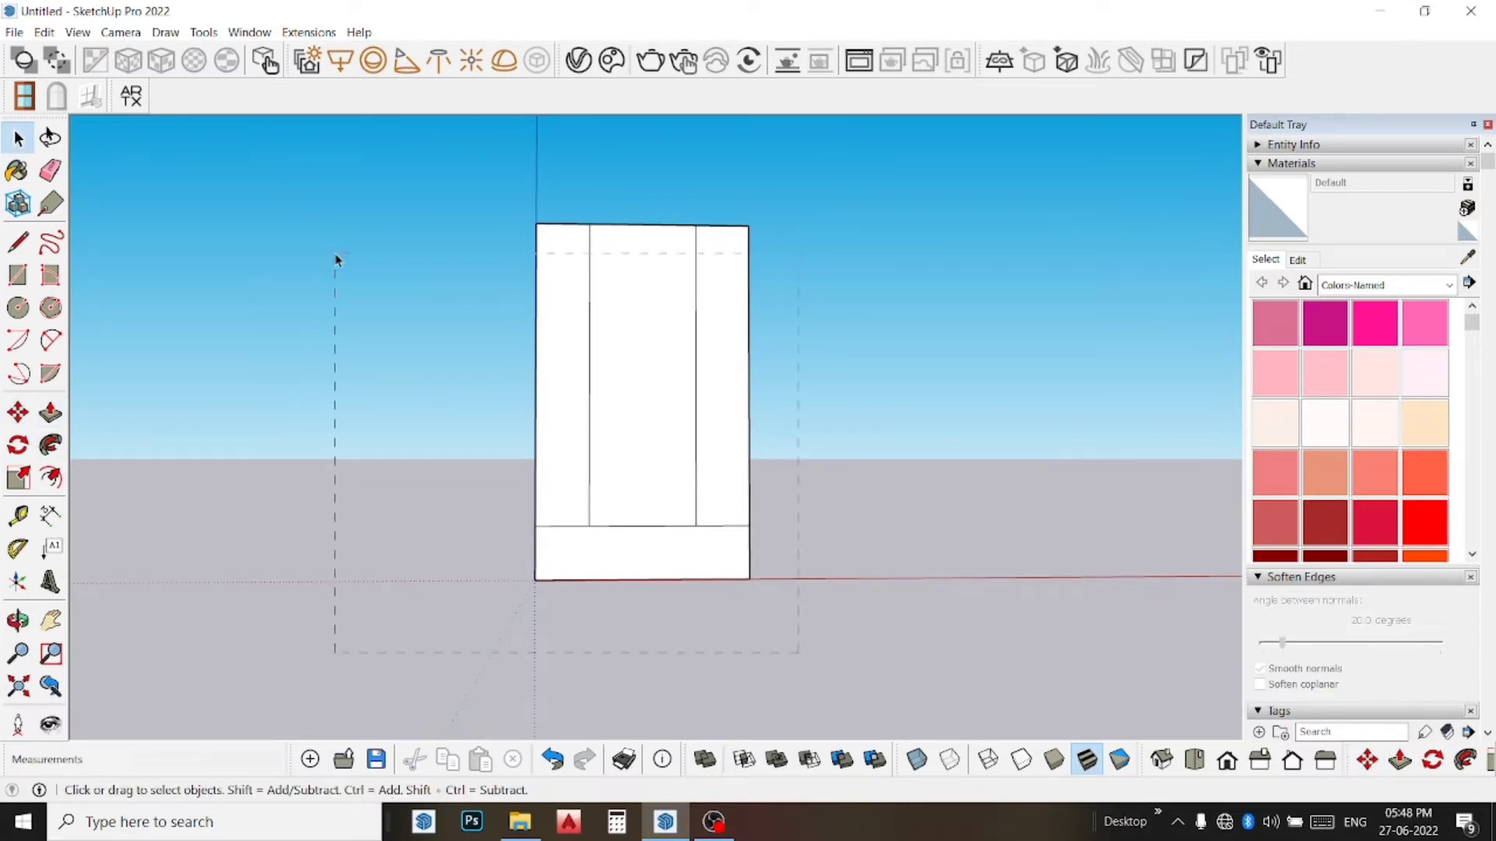
Step: Make the whole divided rectangle into a group
drag(272, 111, 355, 206)
right_click(628, 303)
mouse_move(671, 388)
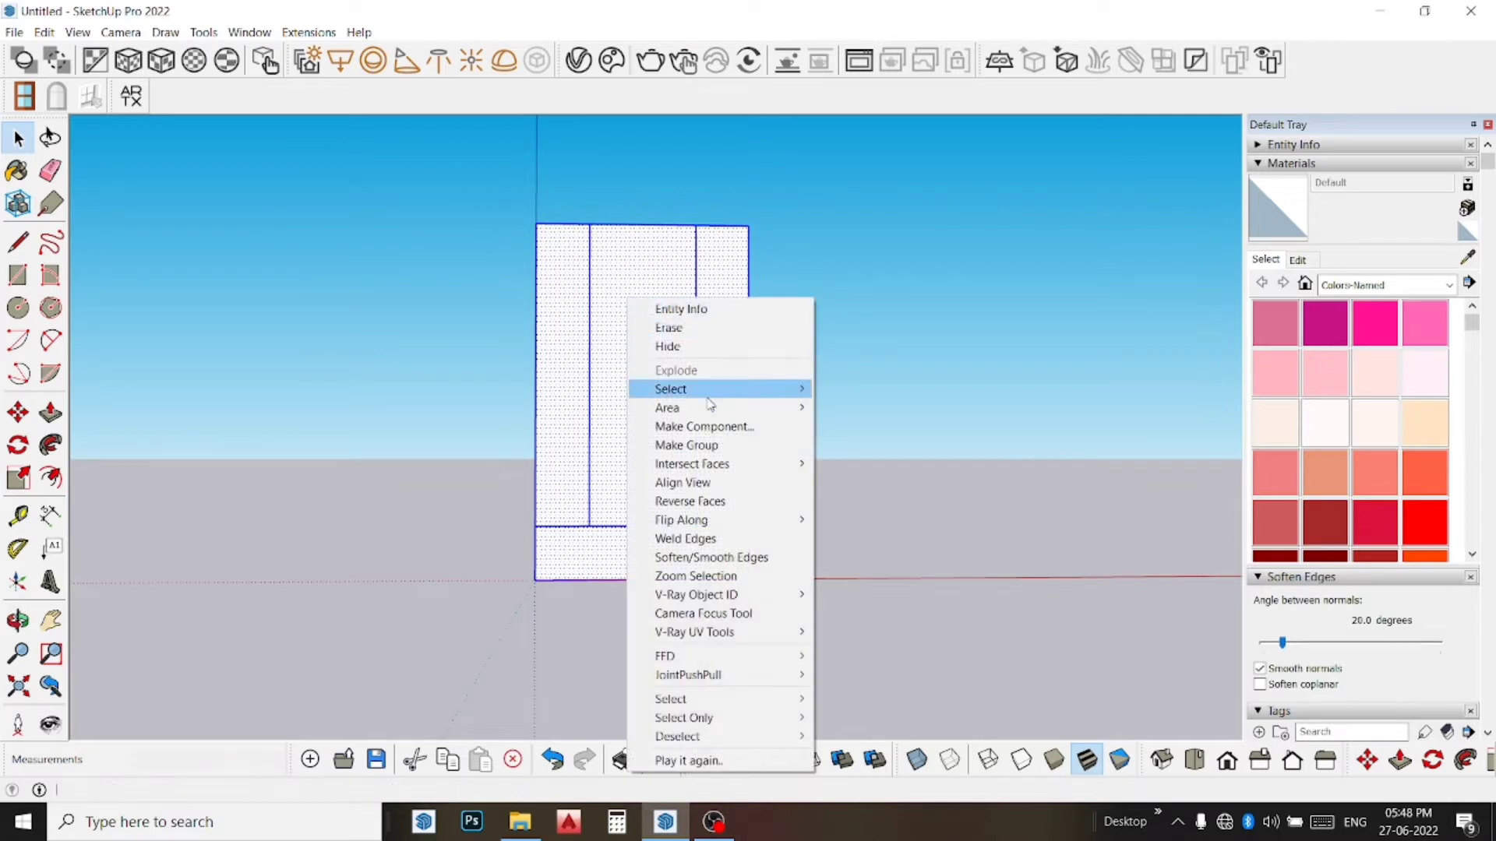
click(764, 443)
click(627, 576)
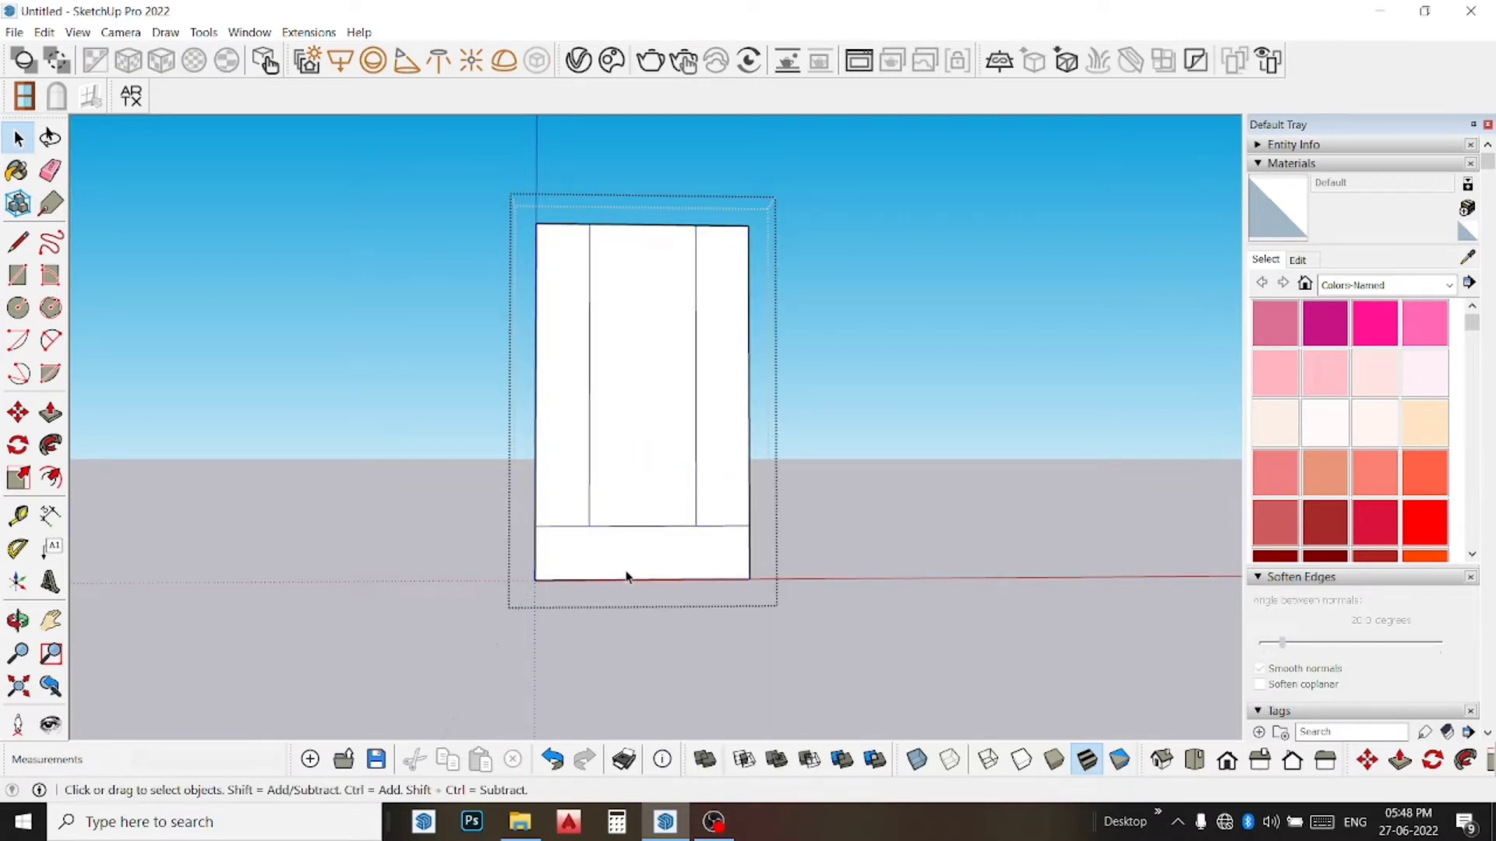
Step: Push/pull the bottom strip 12" outward into a base block
mouse_move(758, 513)
middle_down()
mouse_move(671, 544)
mouse_move(528, 655)
mouse_move(598, 591)
mouse_move(271, 510)
middle_up()
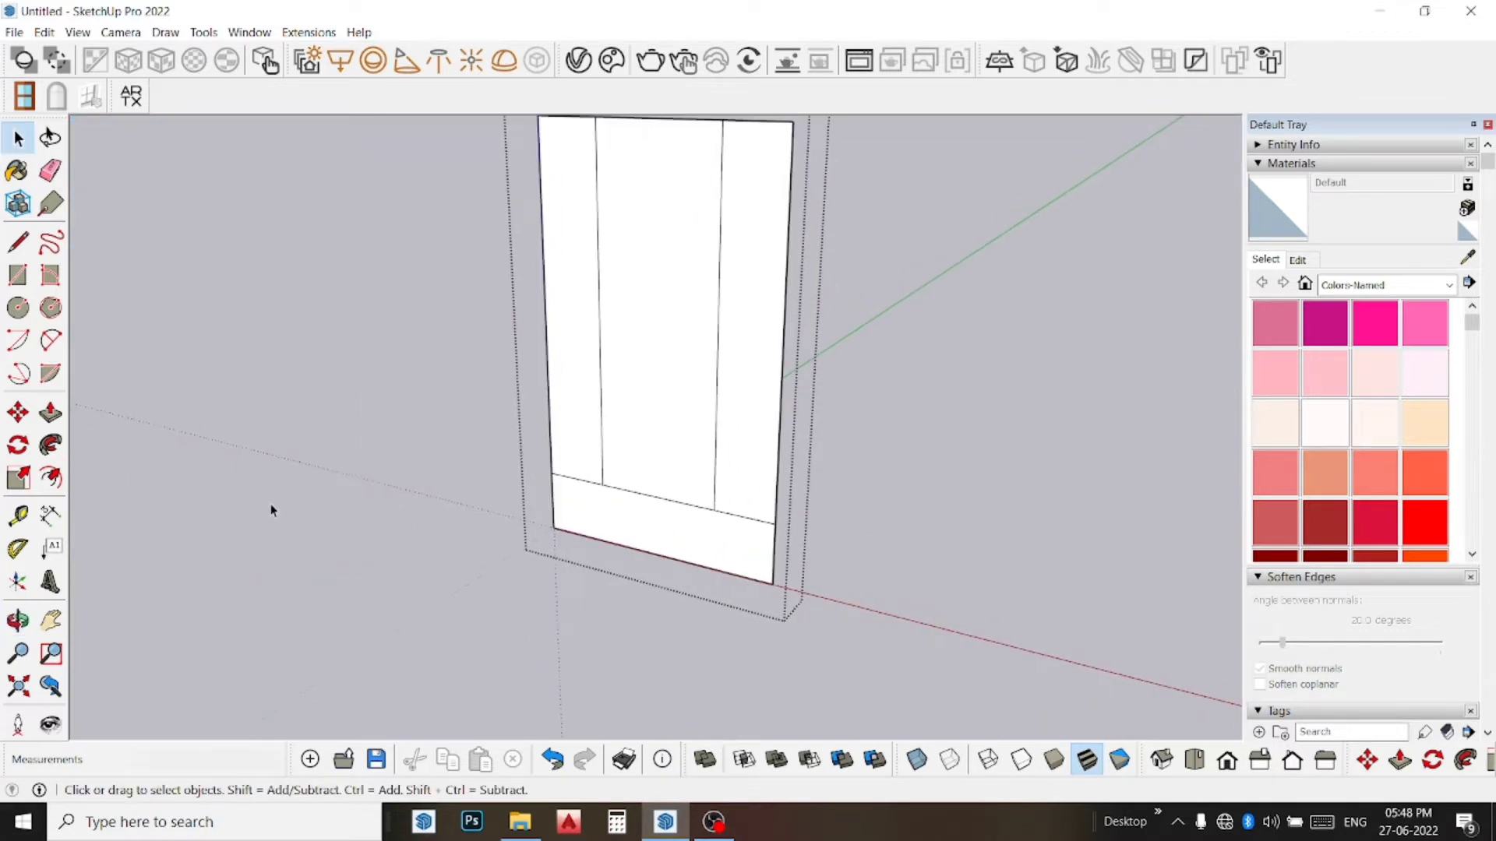
click(50, 413)
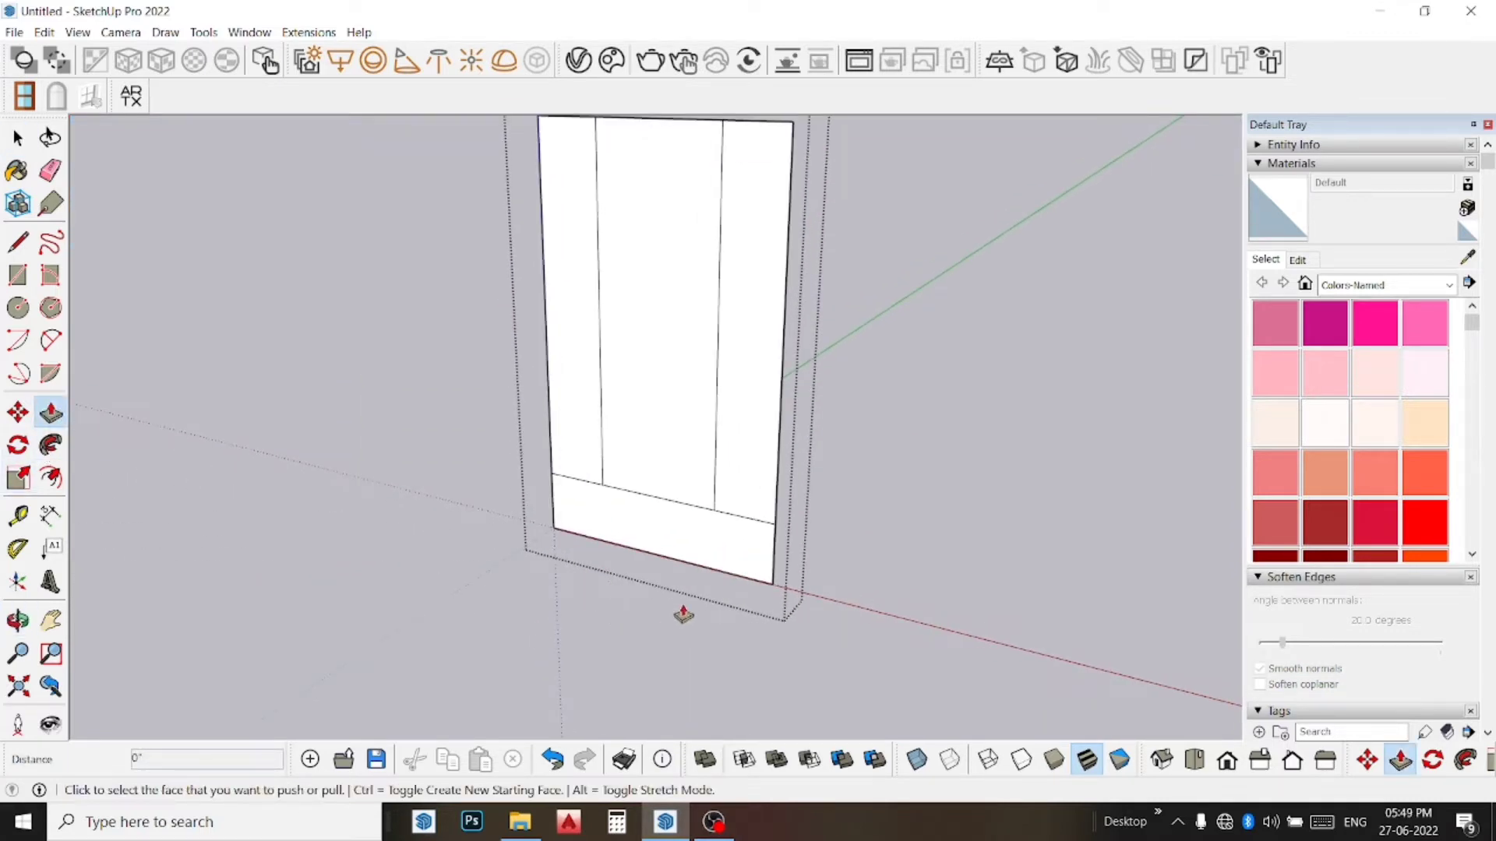
click(684, 545)
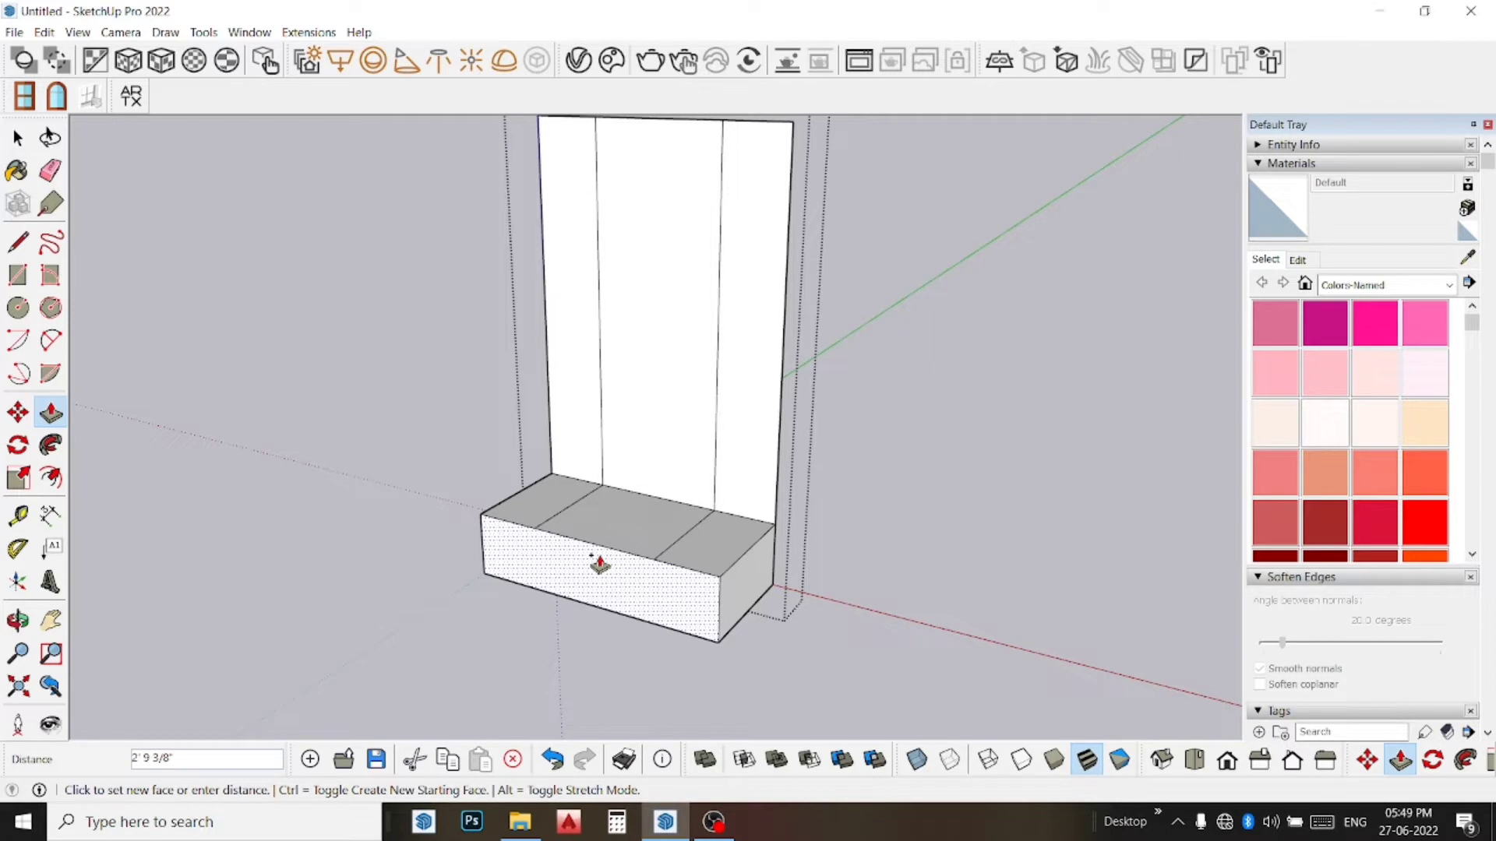
text(12)
key(Return)
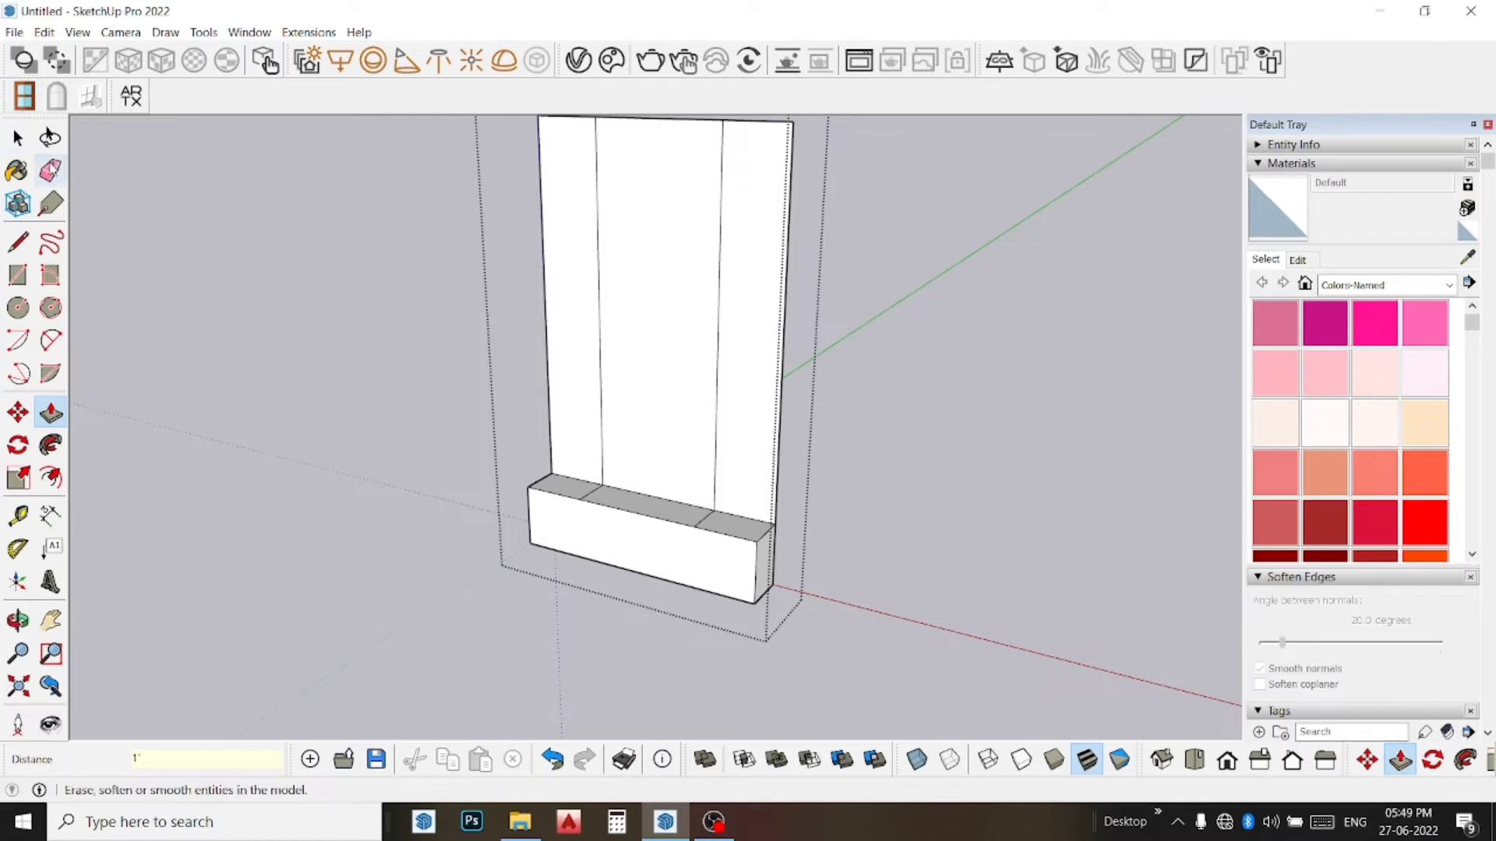
Step: Erase the panel lines crossing the base block's top ledge, then return to a level front view
click(50, 170)
scroll(594, 485, up, 2)
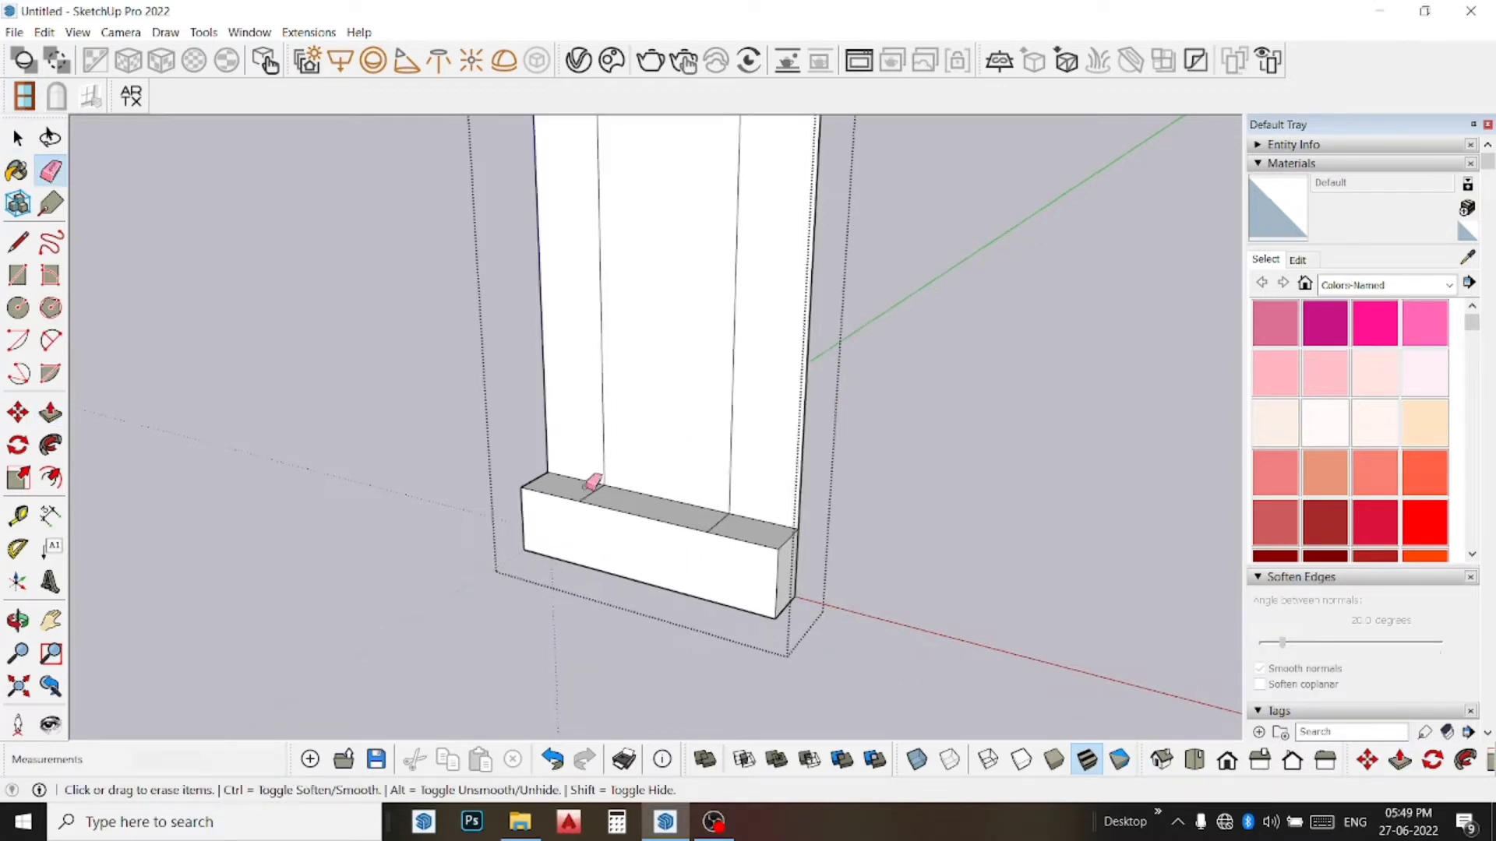
scroll(588, 495, up, 2)
scroll(676, 502, up, 2)
drag(646, 492, 535, 423)
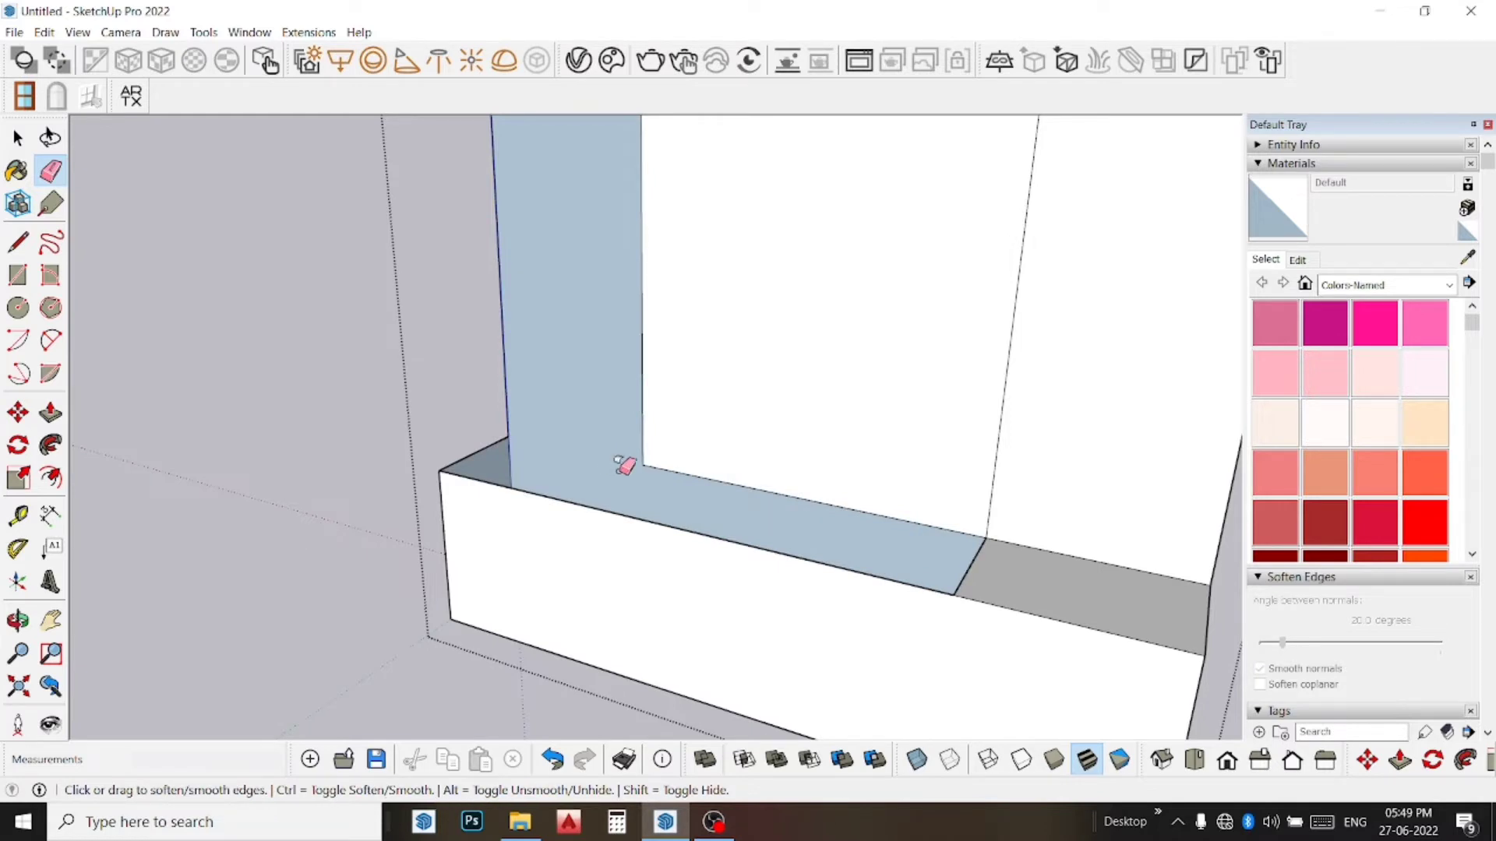
key(ctrl+z)
click(628, 472)
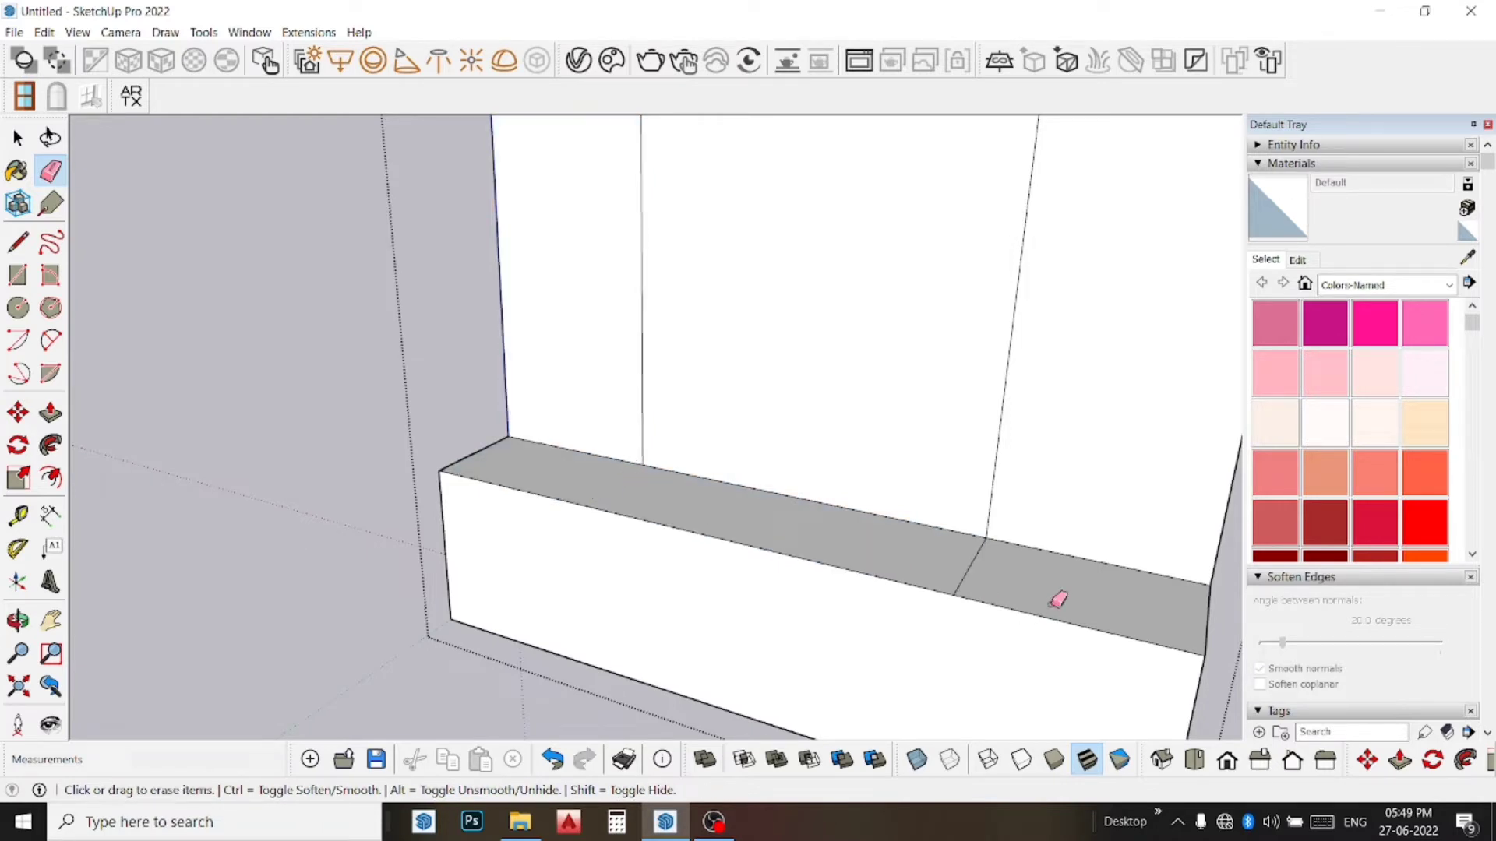
click(966, 561)
scroll(992, 564, down, 3)
key(space)
mouse_move(685, 517)
middle_down()
mouse_move(762, 494)
mouse_move(918, 387)
mouse_move(773, 421)
middle_up()
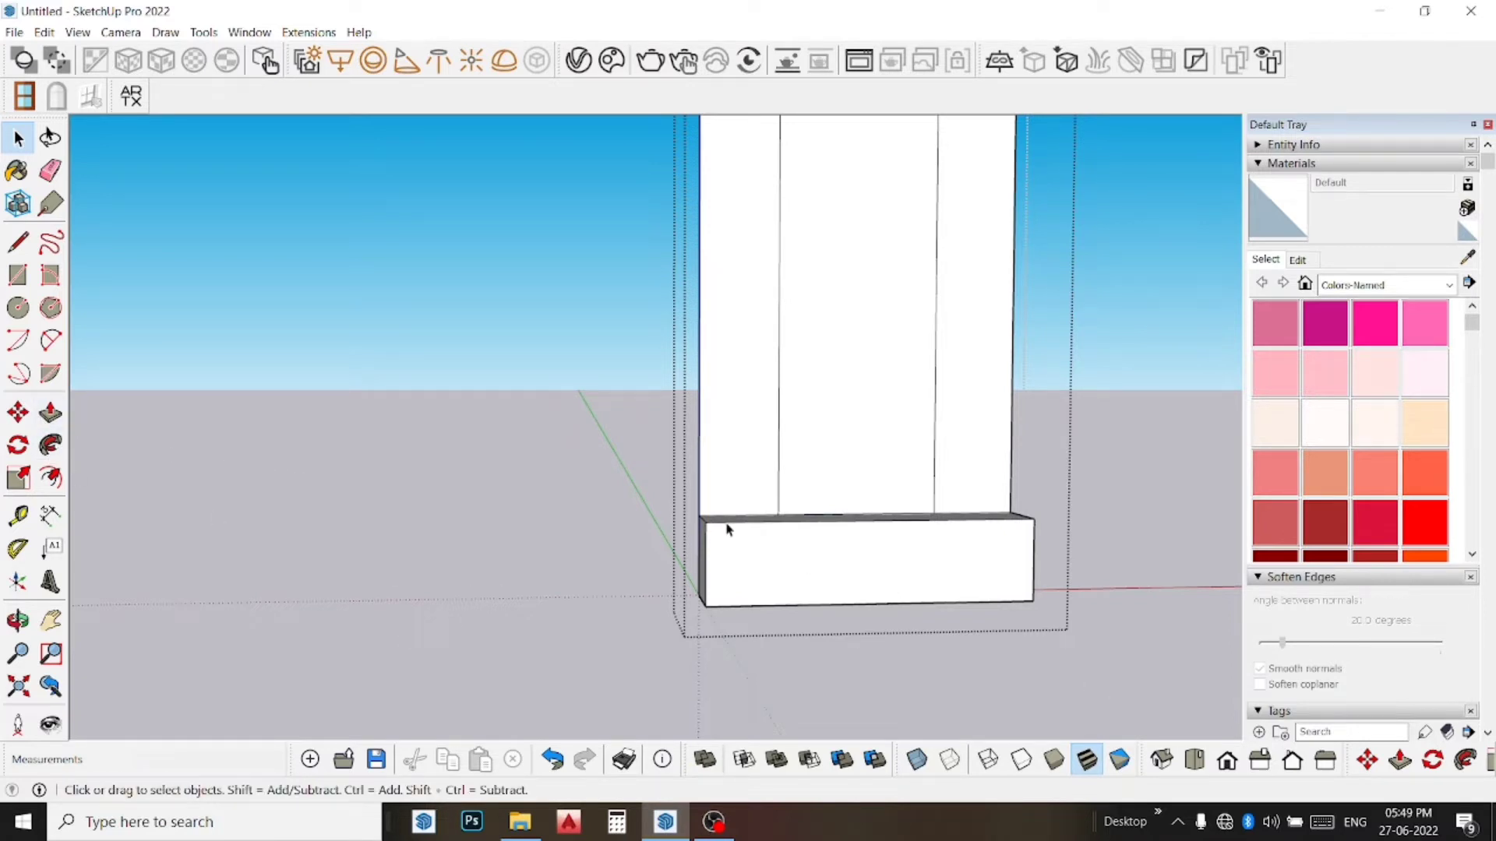
Step: Draw a vertical midline on the base front, copy it 12" to each side, then erase the midline
click(18, 242)
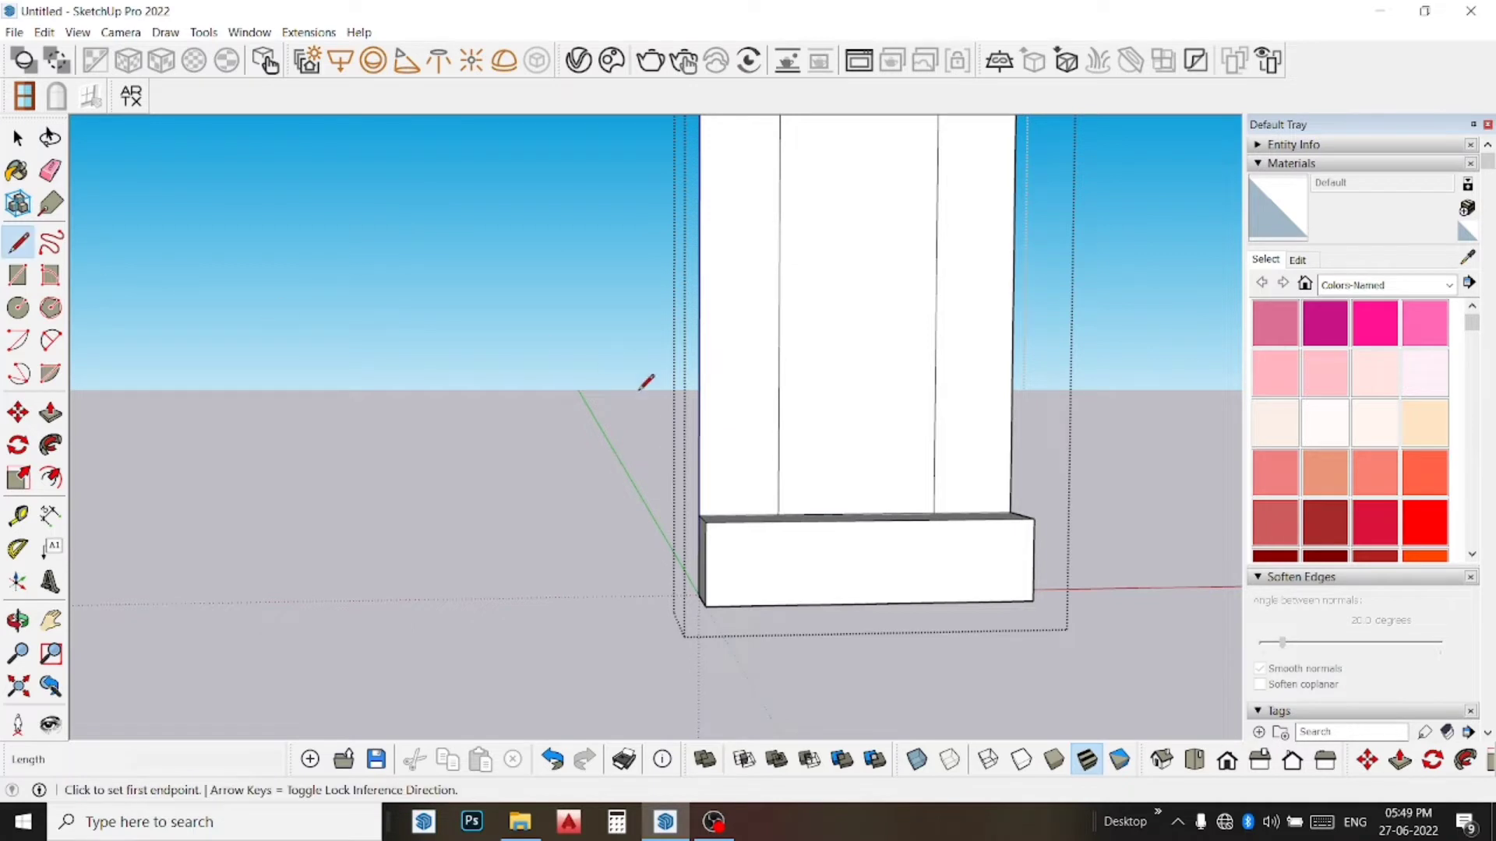
click(872, 604)
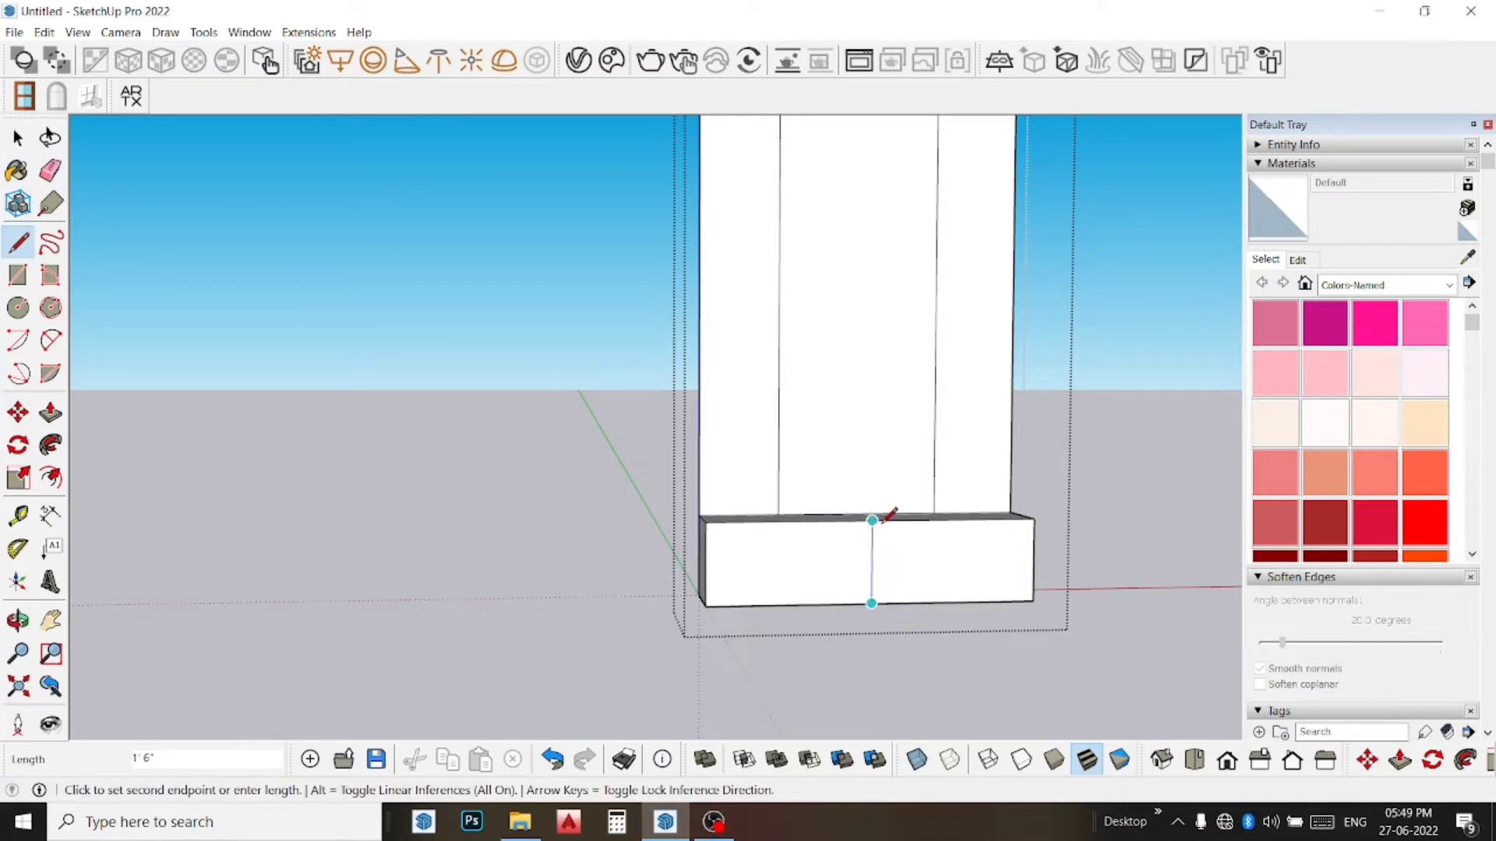
click(872, 517)
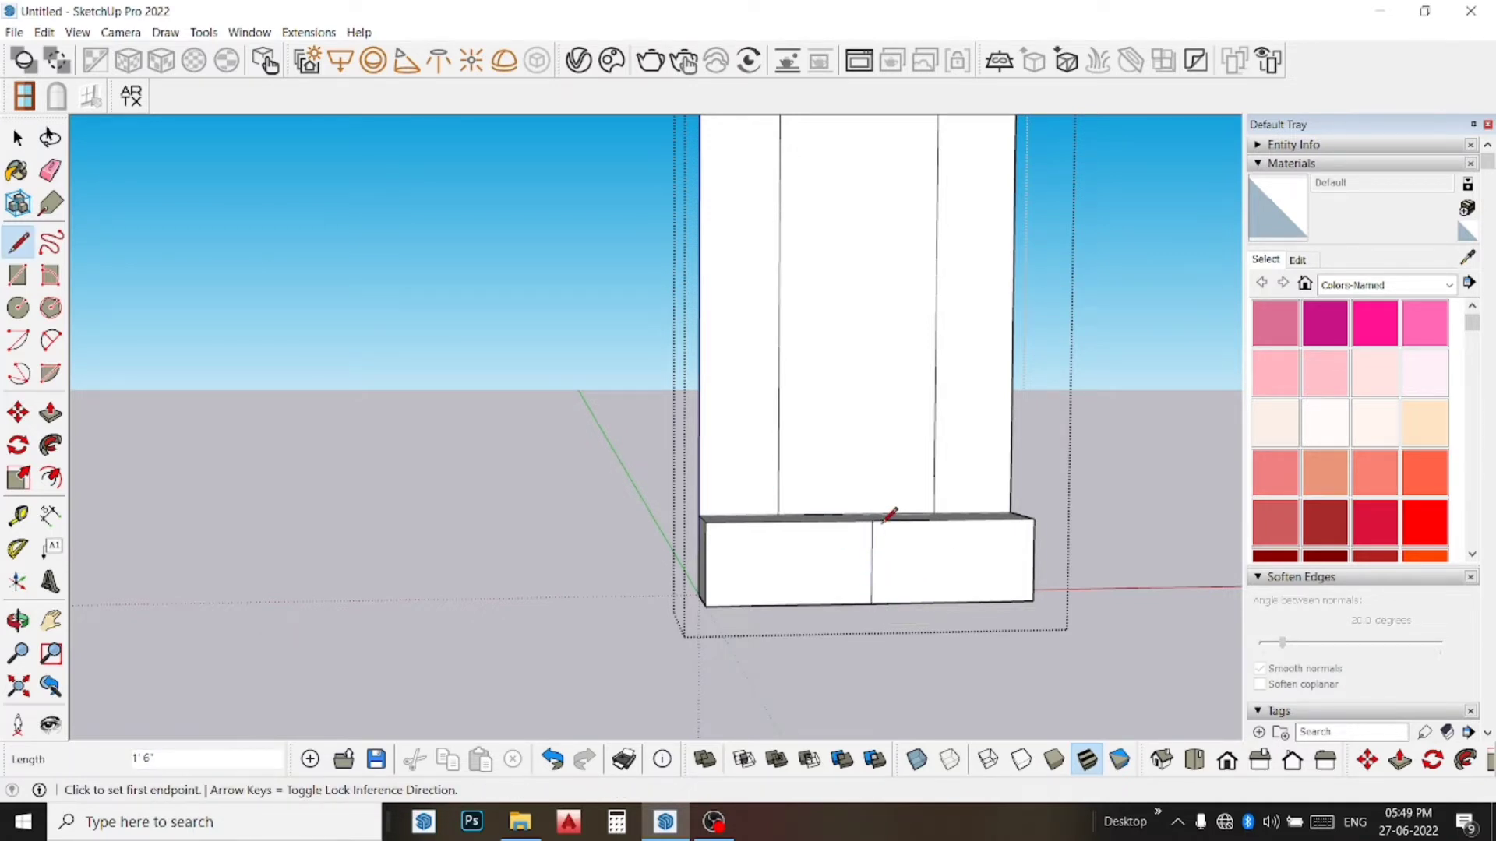
click(17, 413)
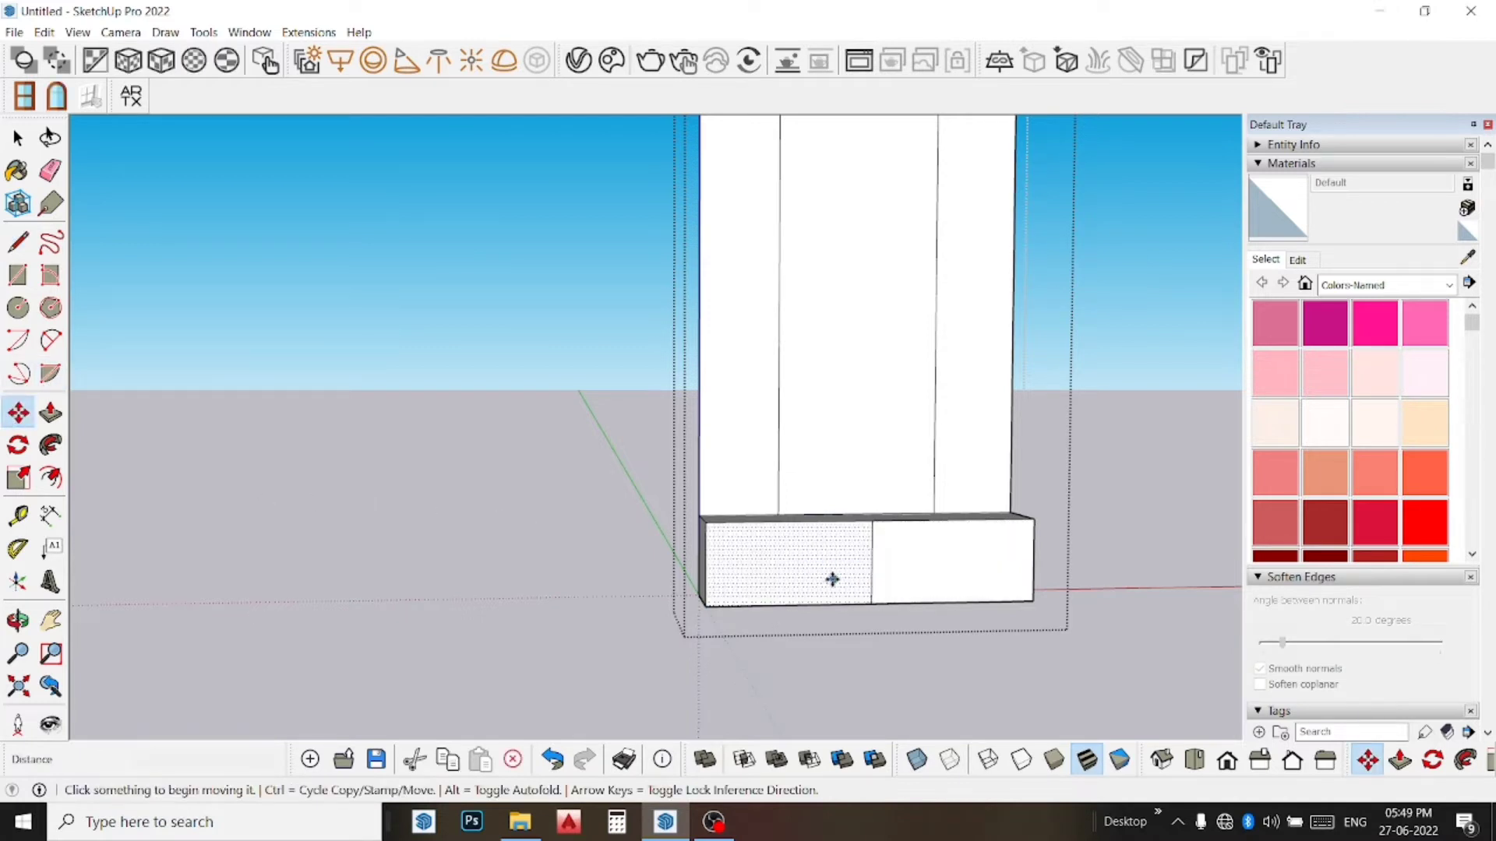
key(ctrl)
click(870, 570)
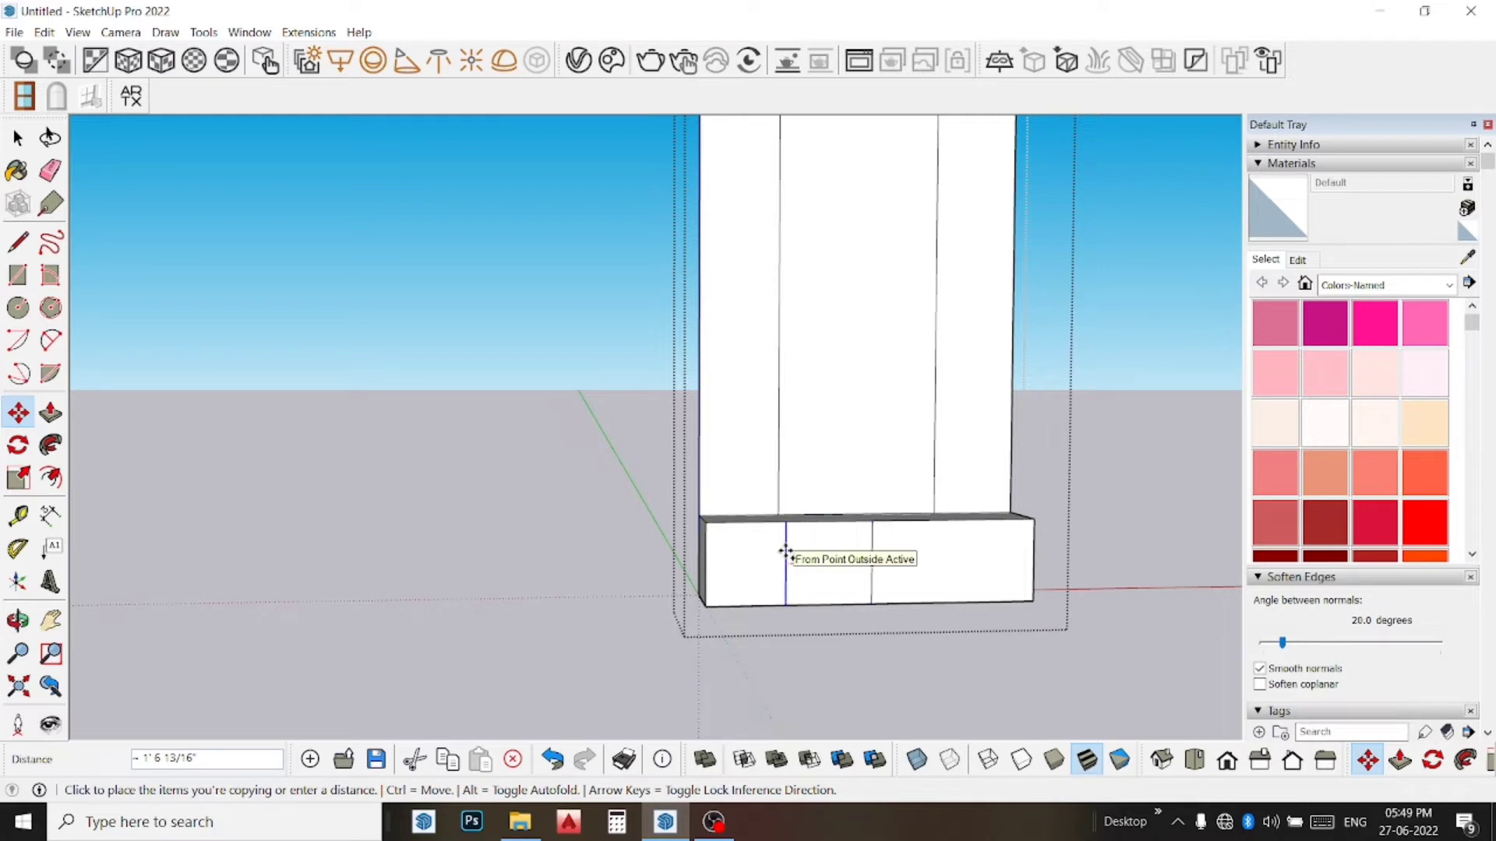
text(12)
key(Return)
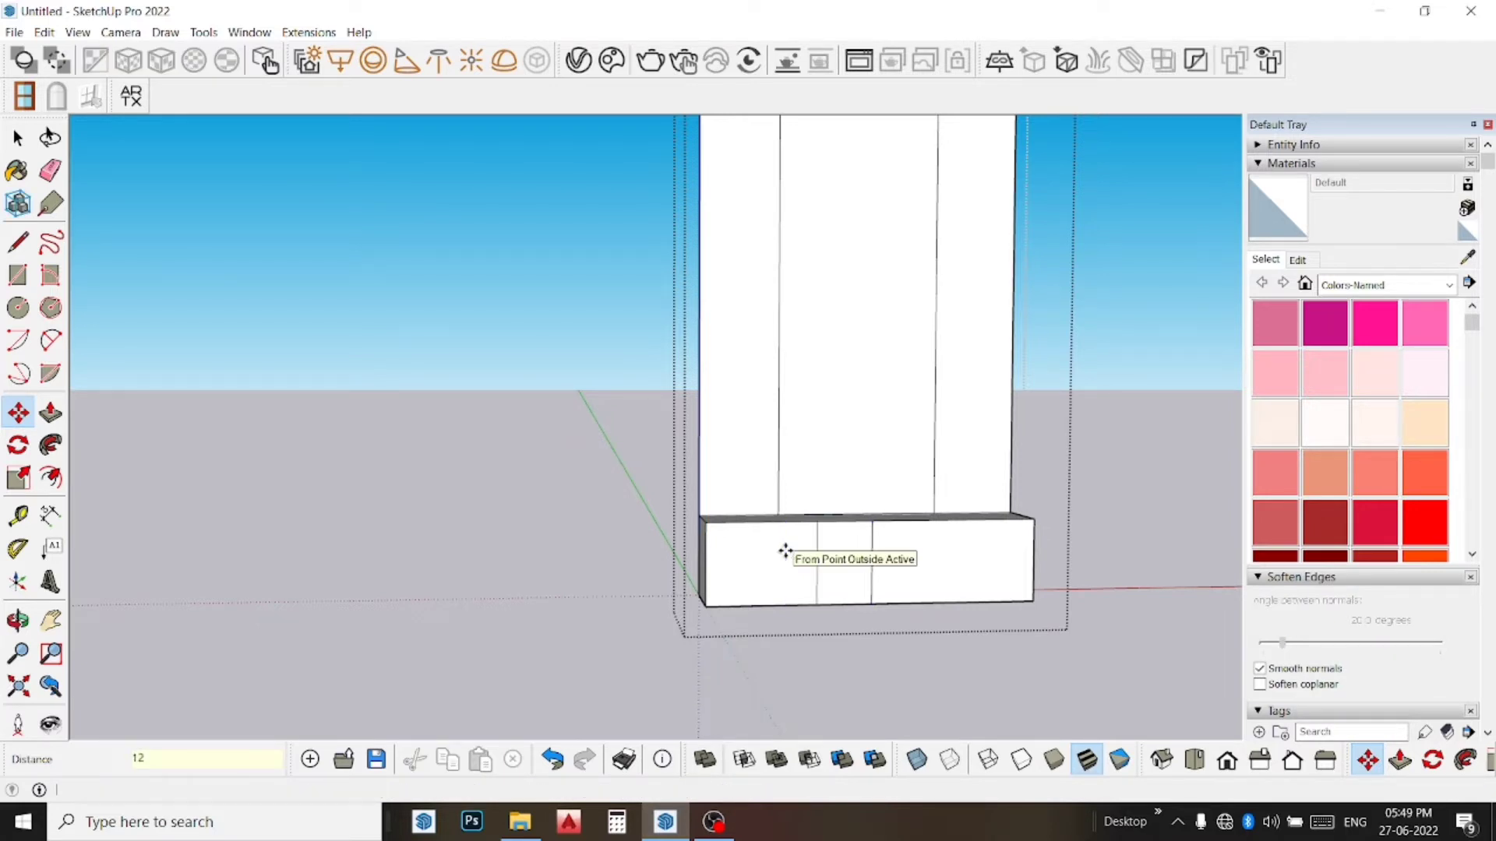
click(872, 576)
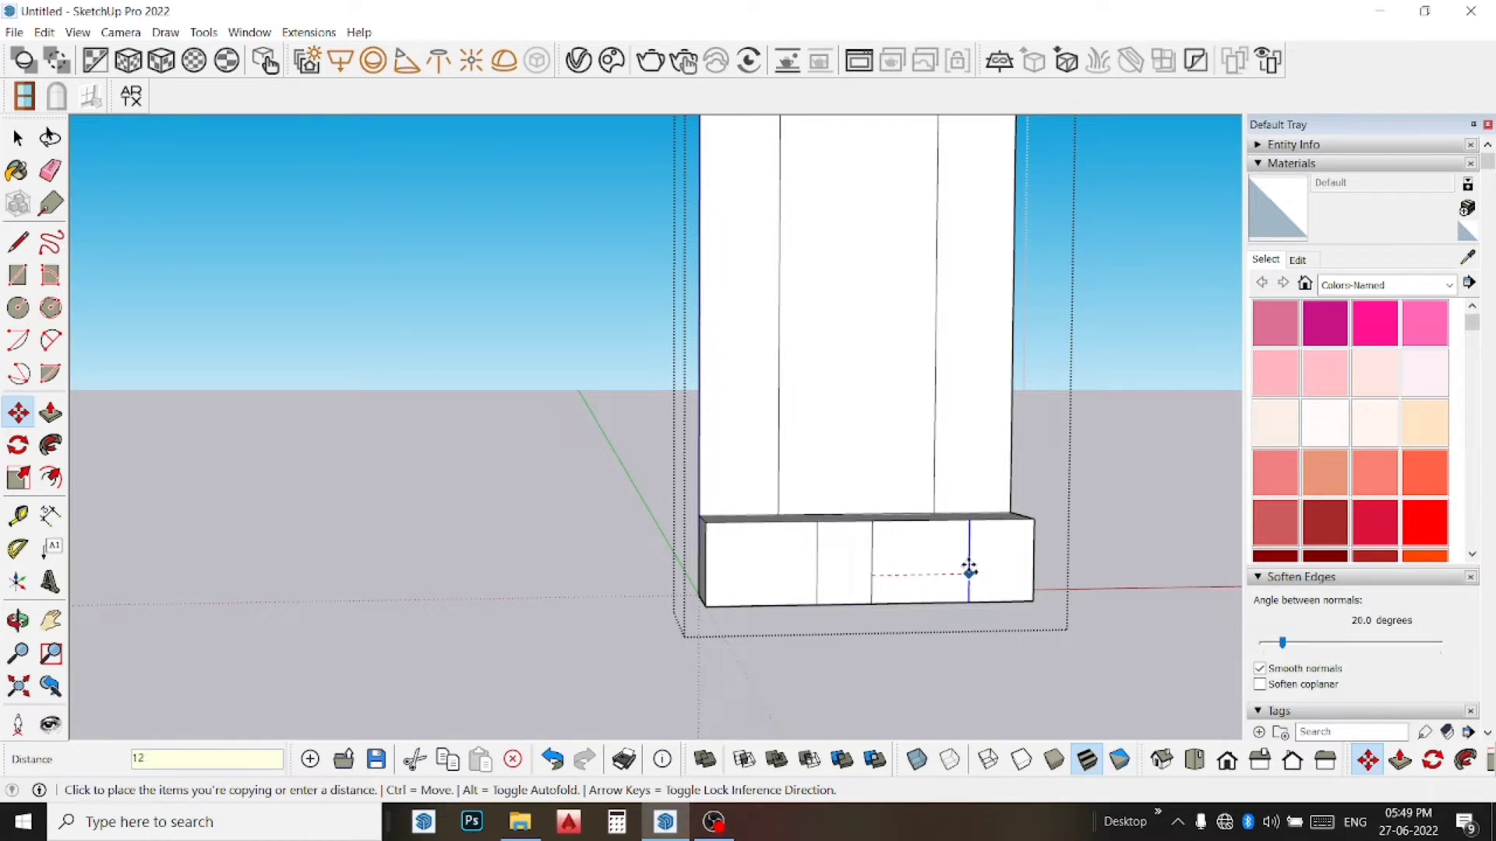
key(Return)
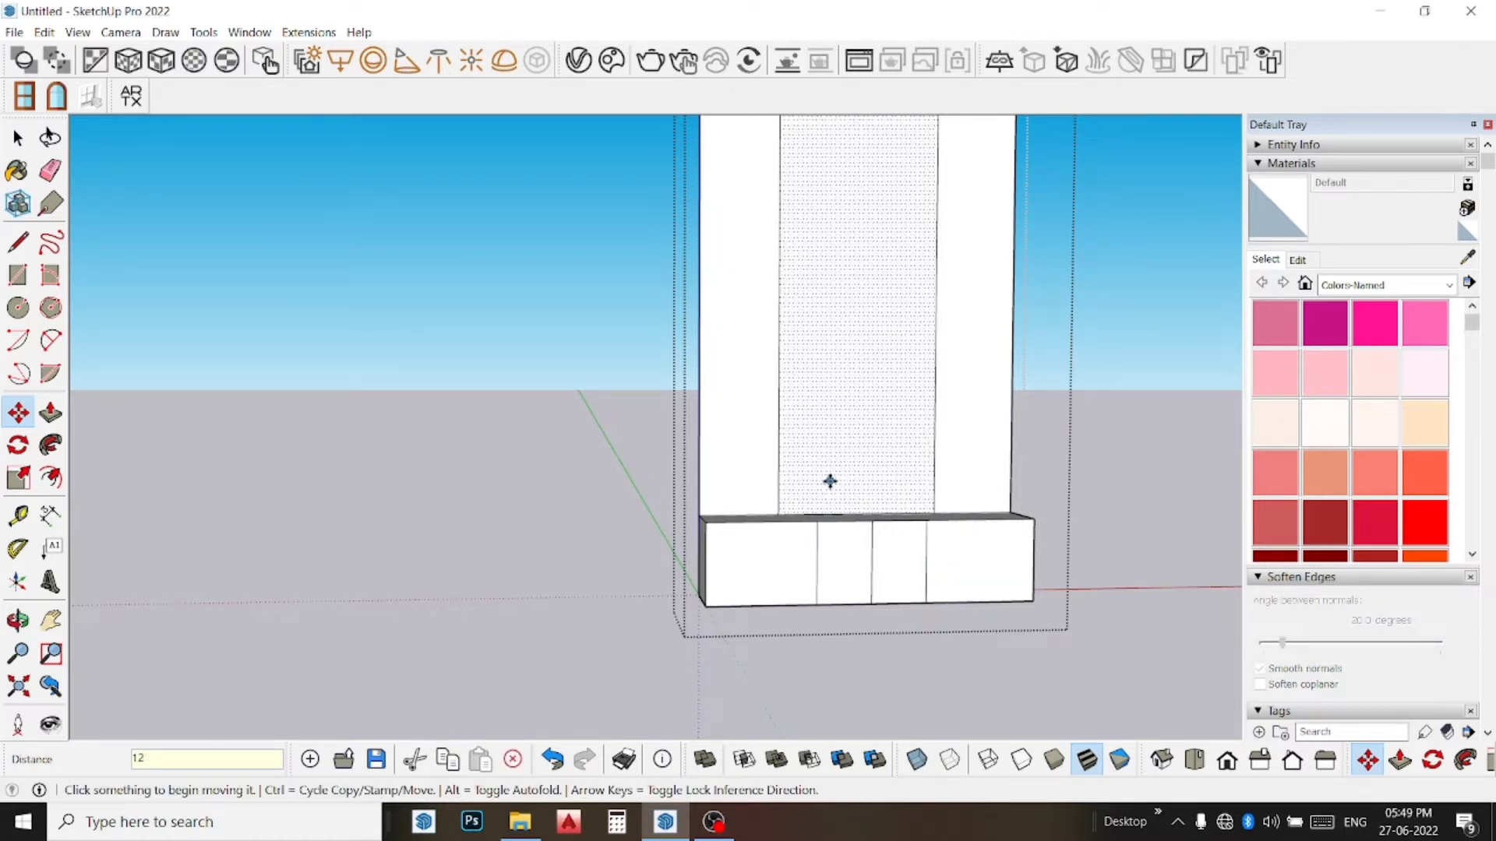
click(50, 170)
click(873, 572)
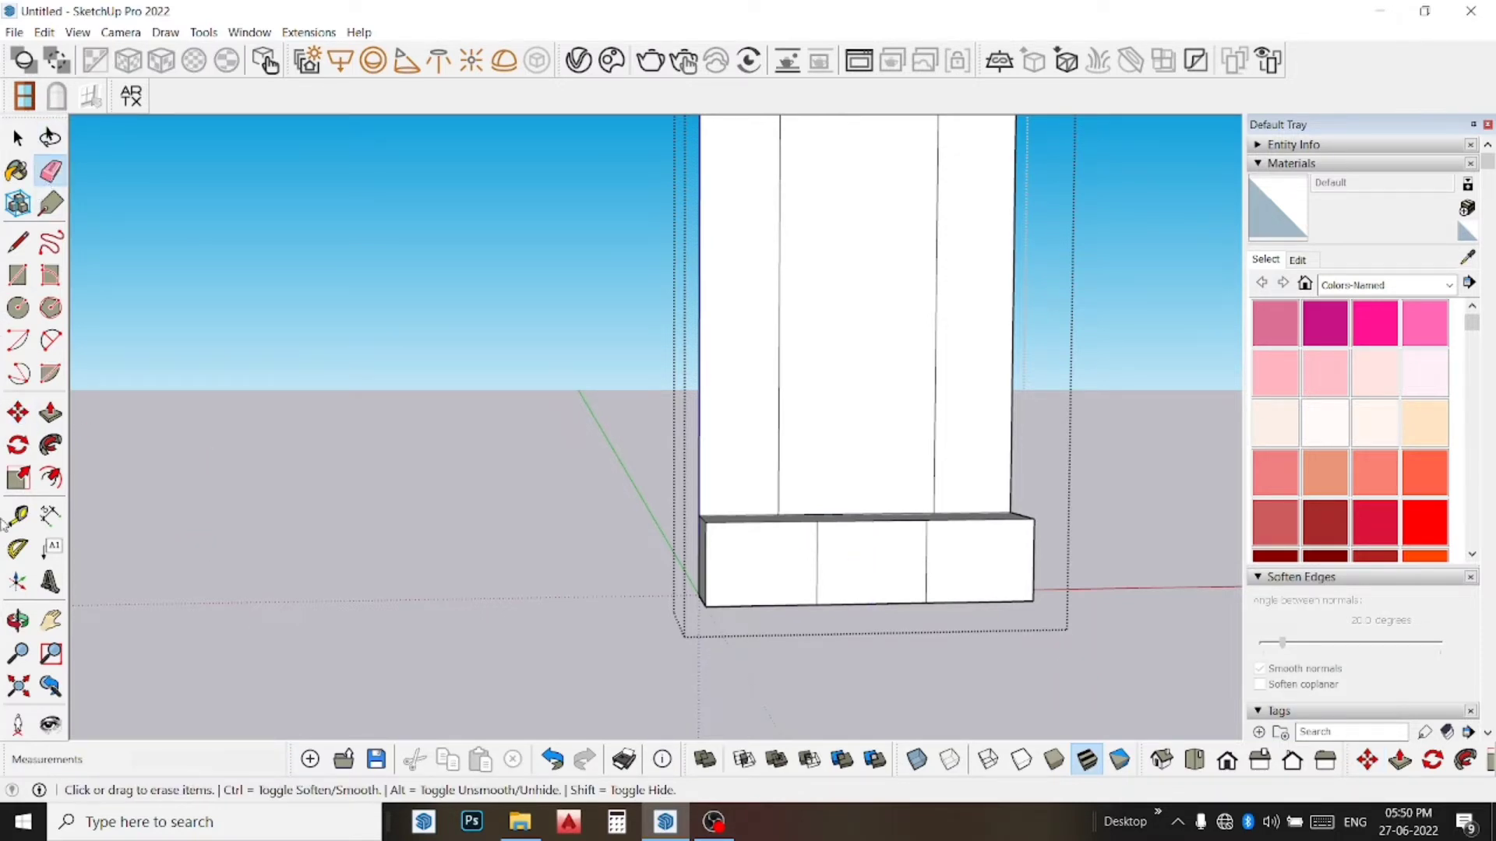
Step: Offset the left, middle and right door faces inward by 1.5"
click(50, 477)
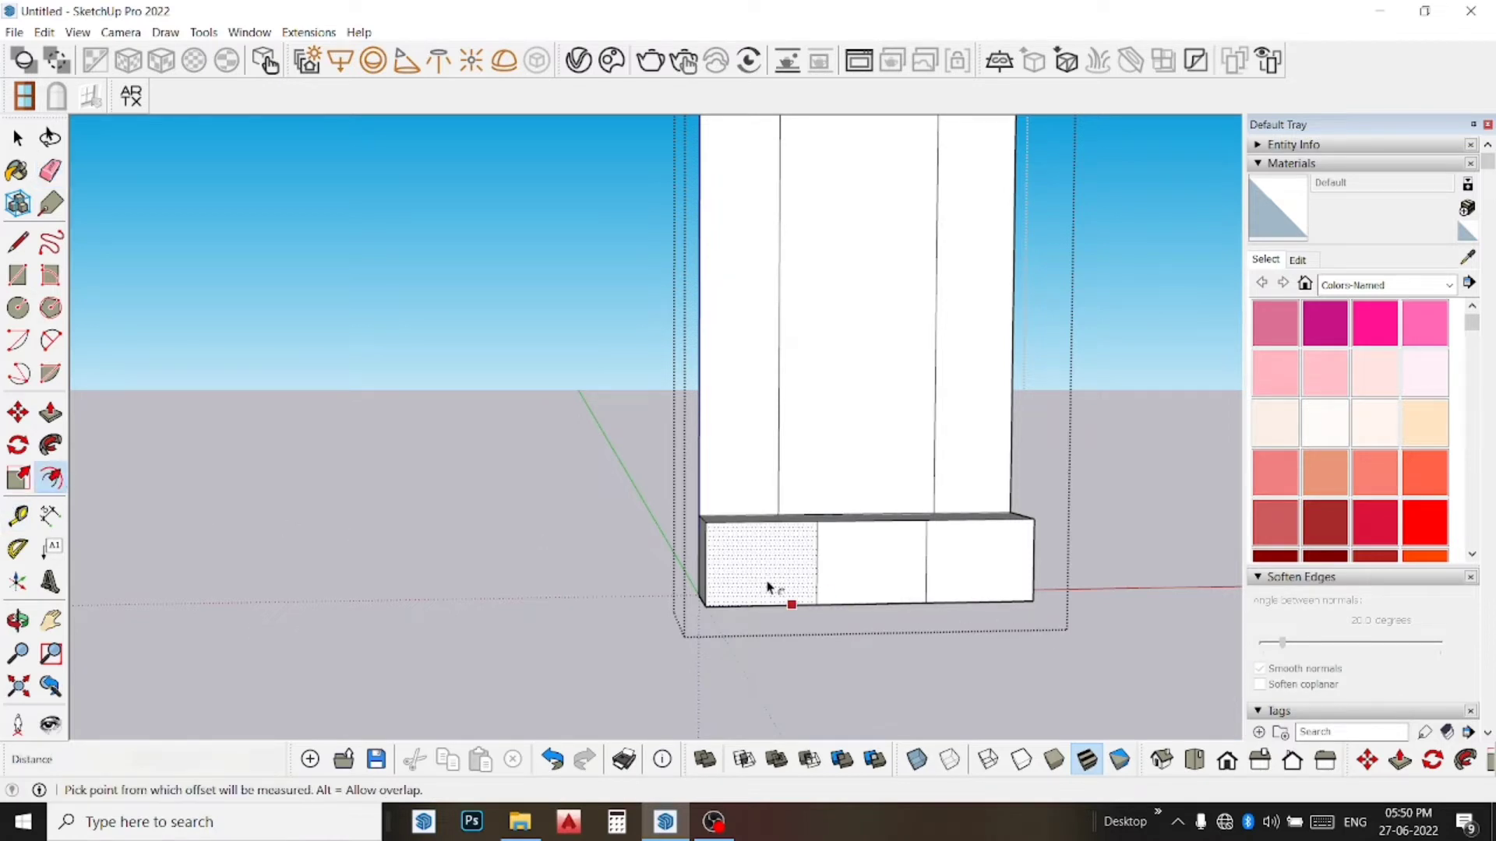
text(1.5)
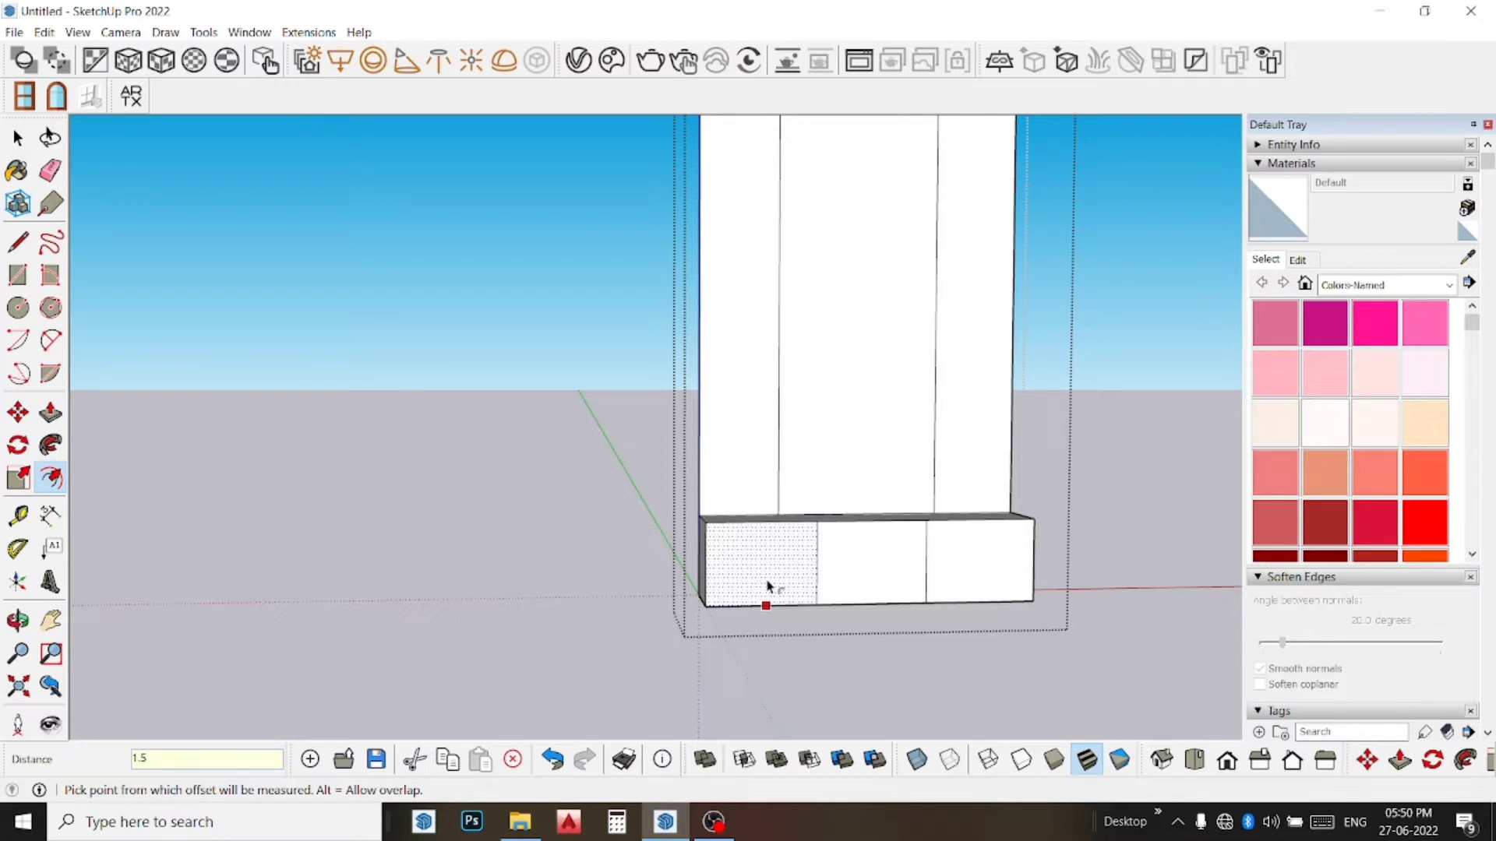
key(Return)
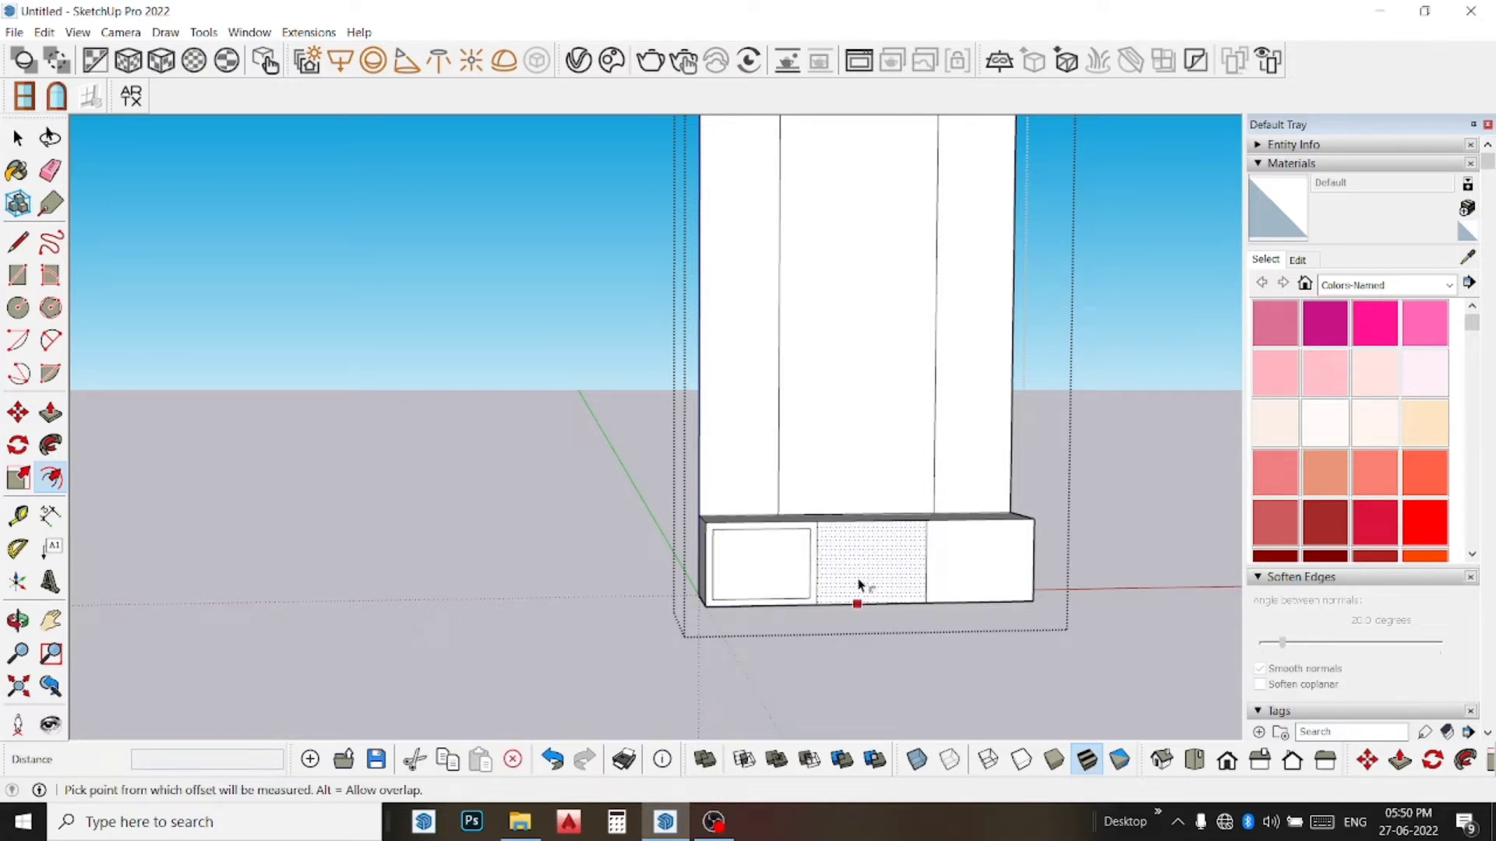
text(1.5)
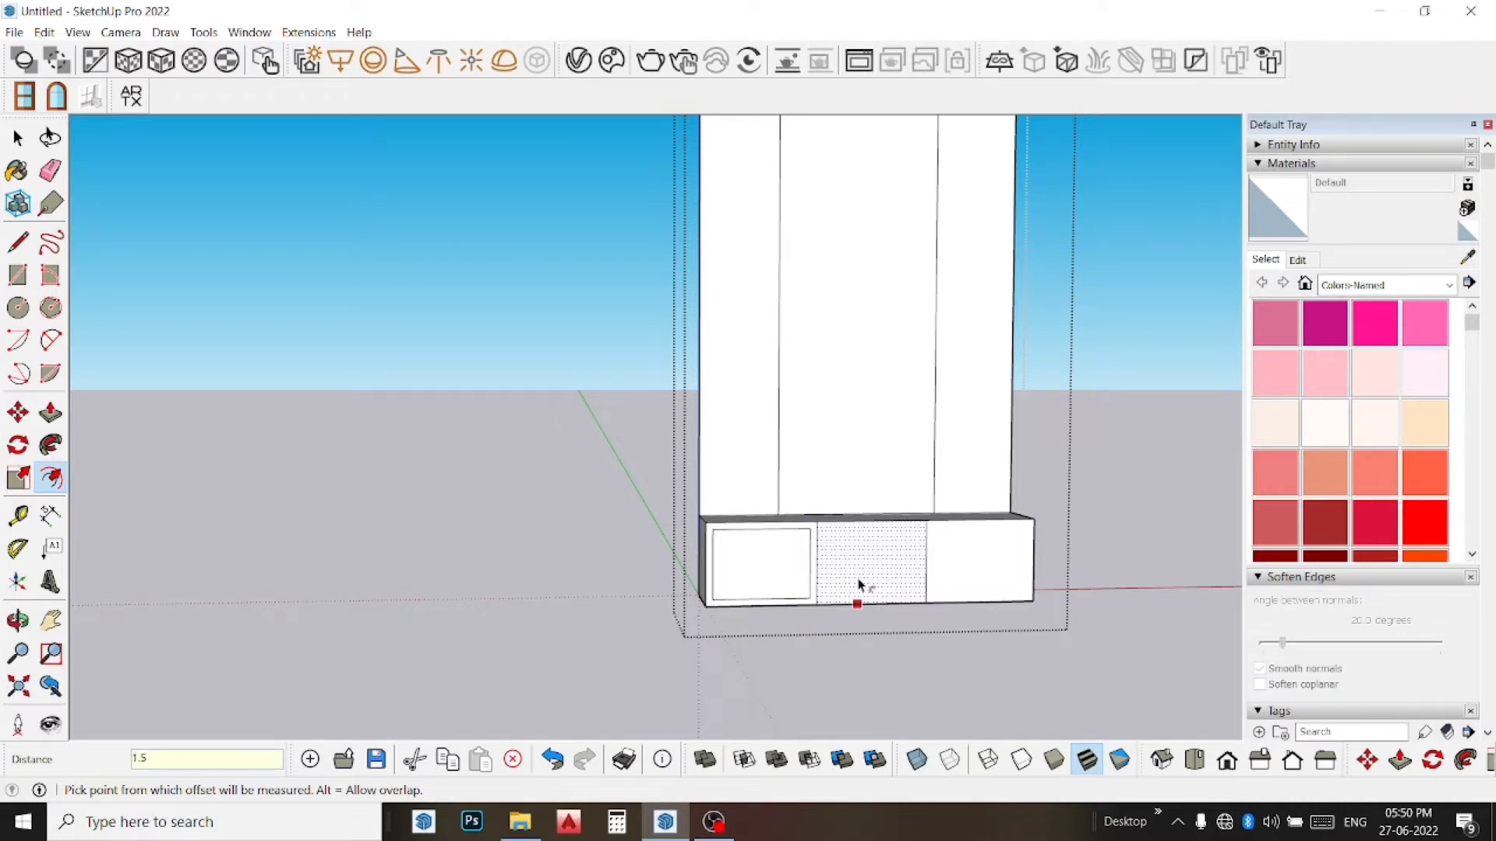
key(Return)
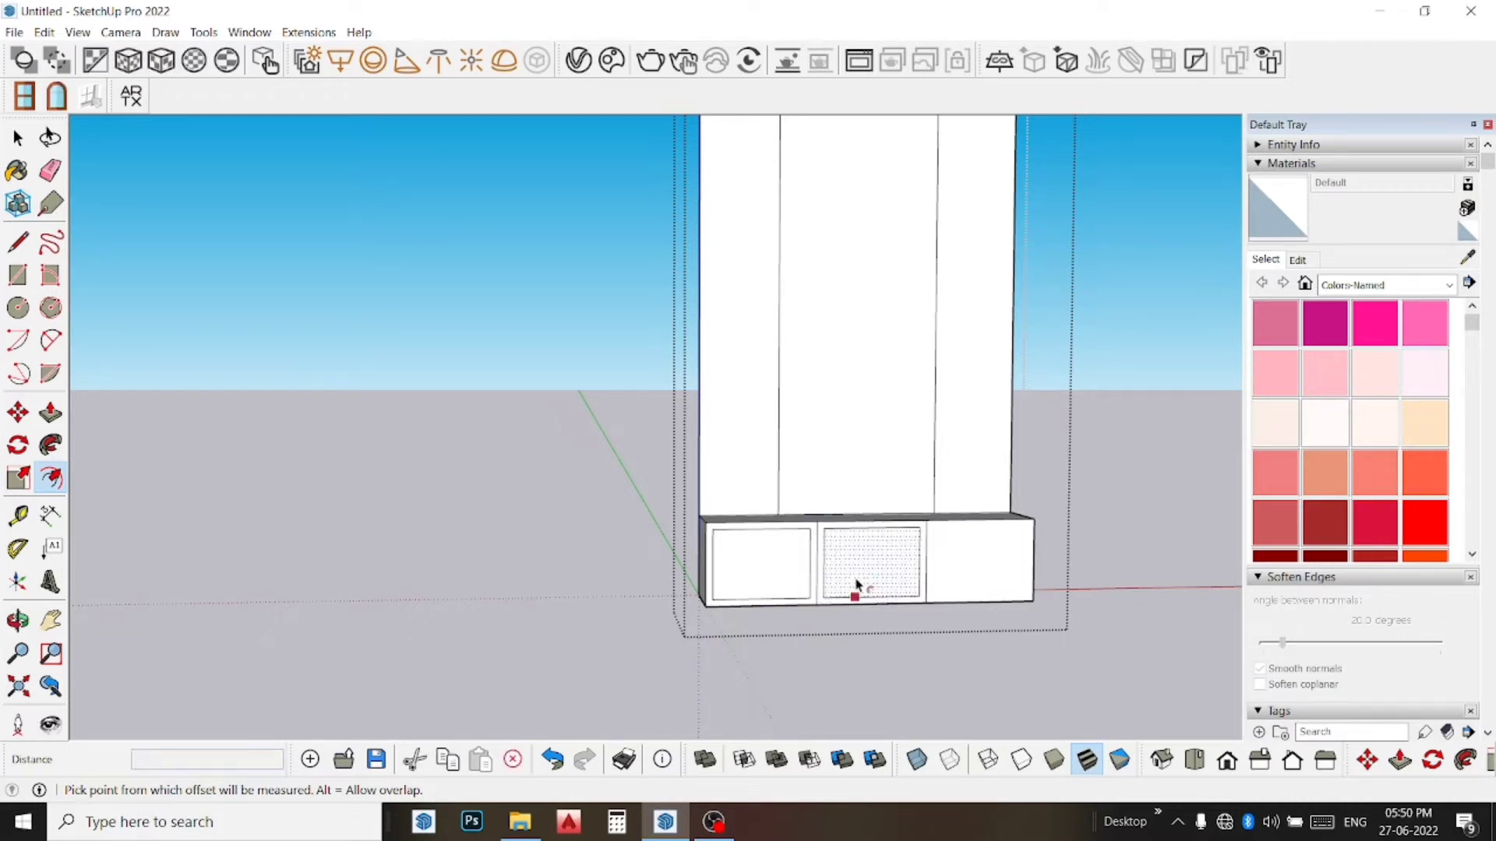
click(968, 592)
text(1.5)
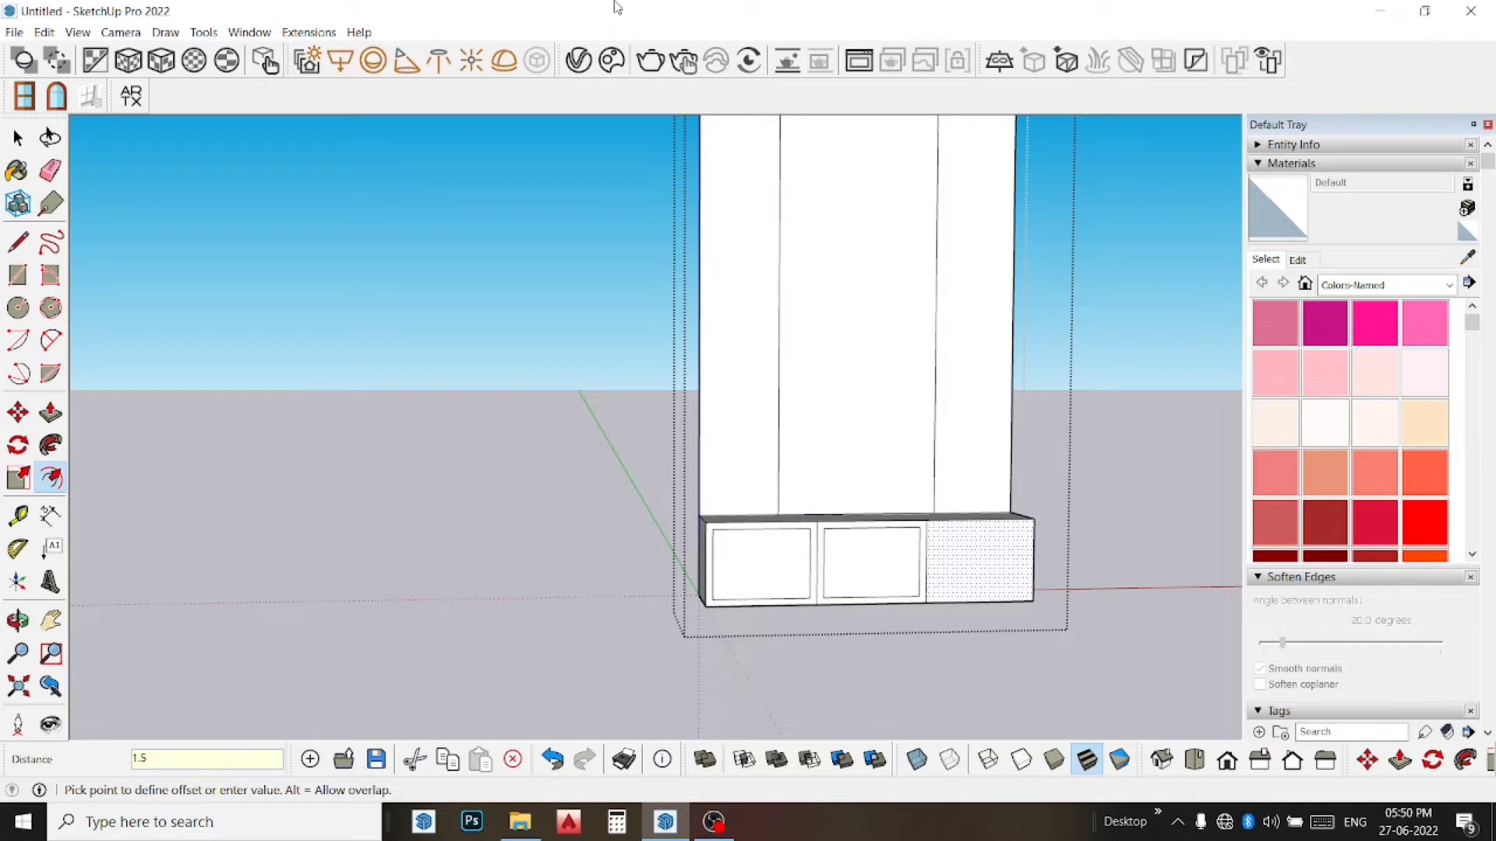
key(Return)
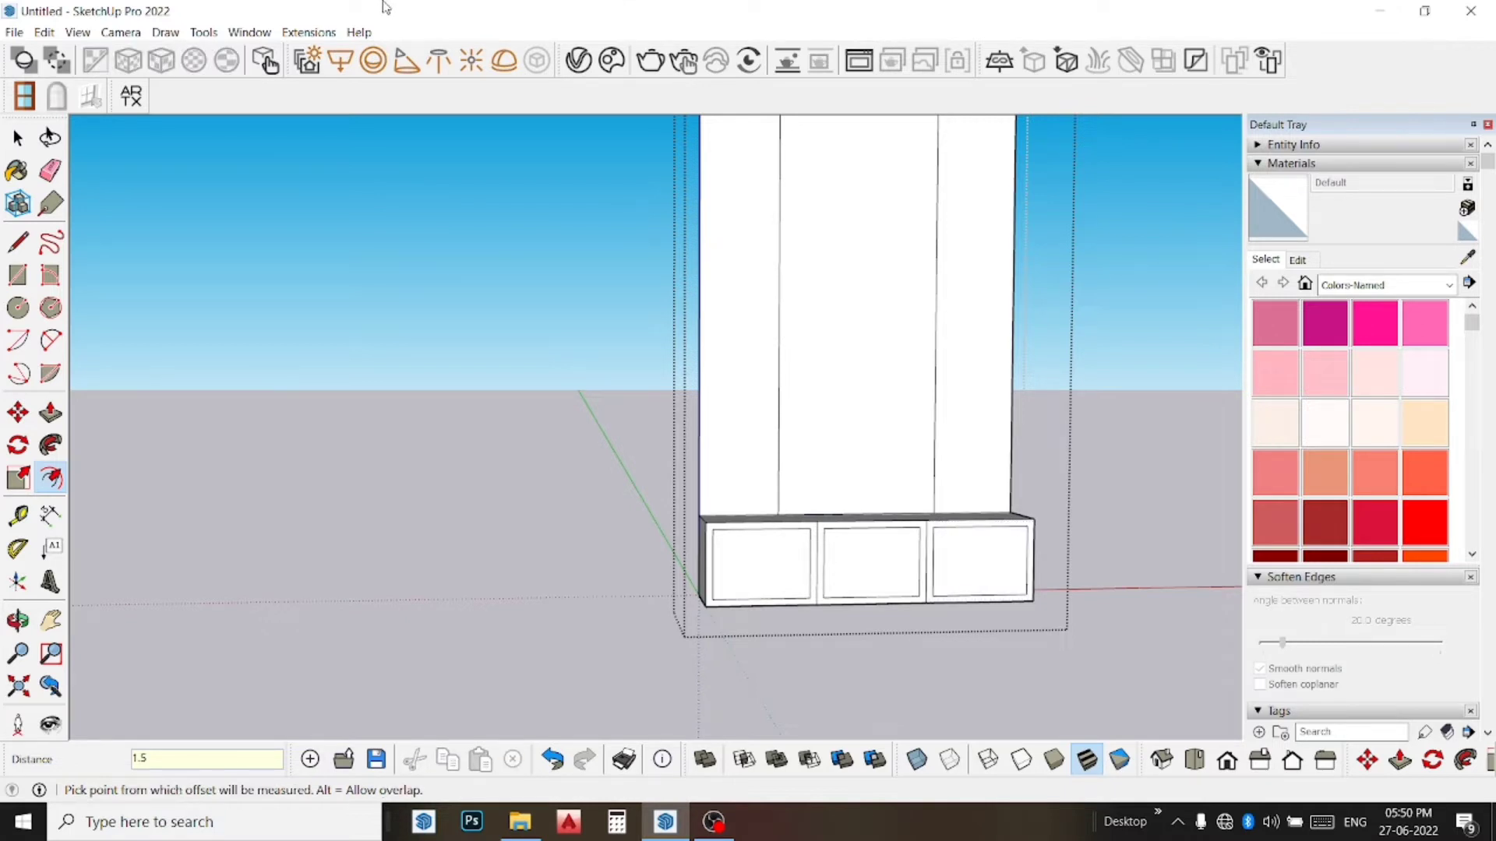
Step: Add a second 0.5" inner outline on the middle door
click(19, 241)
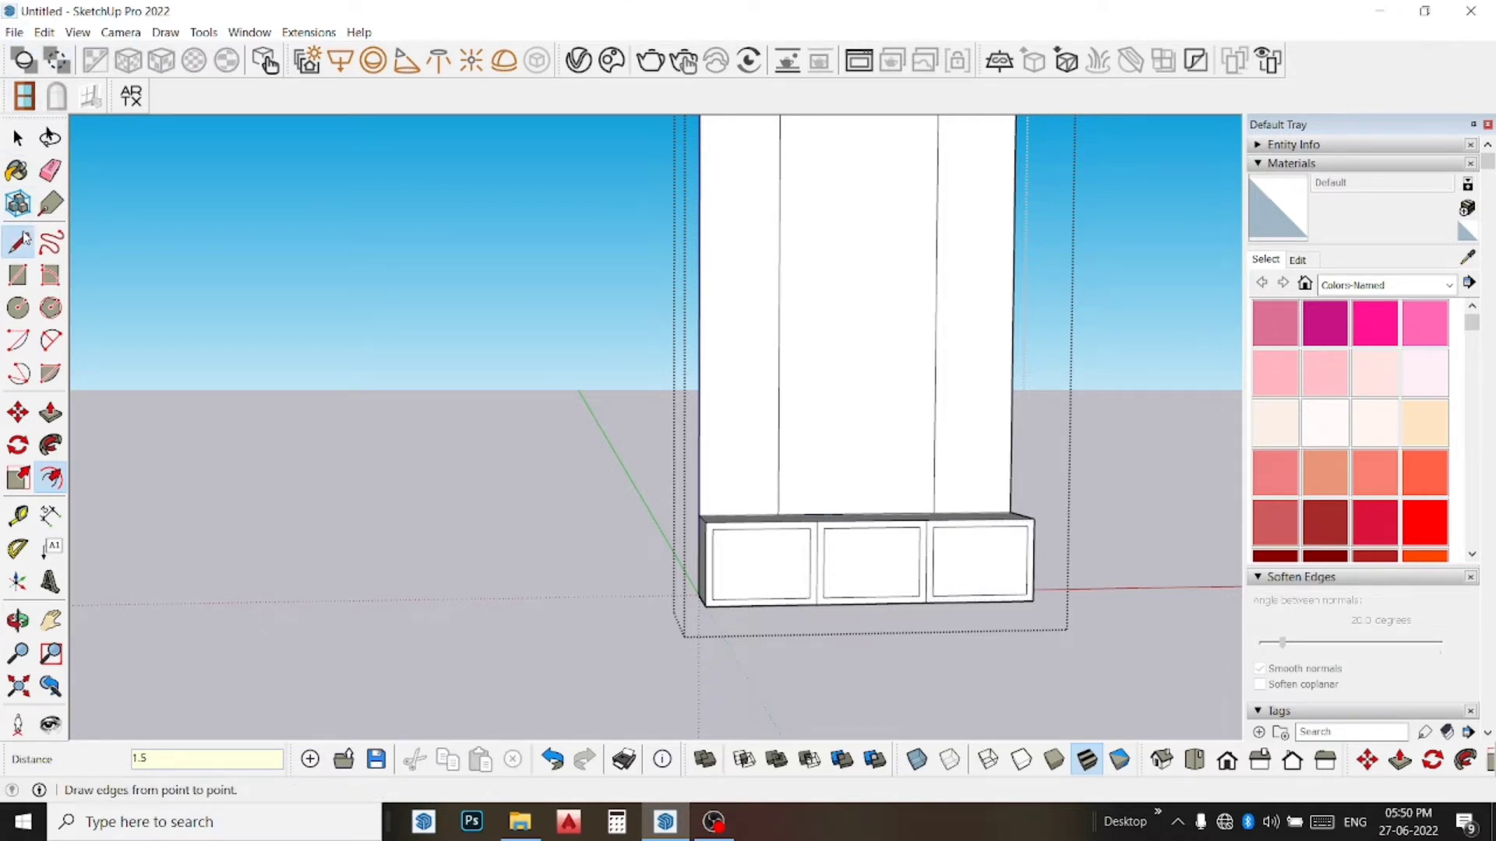
scroll(970, 523, up, 2)
scroll(970, 524, up, 1)
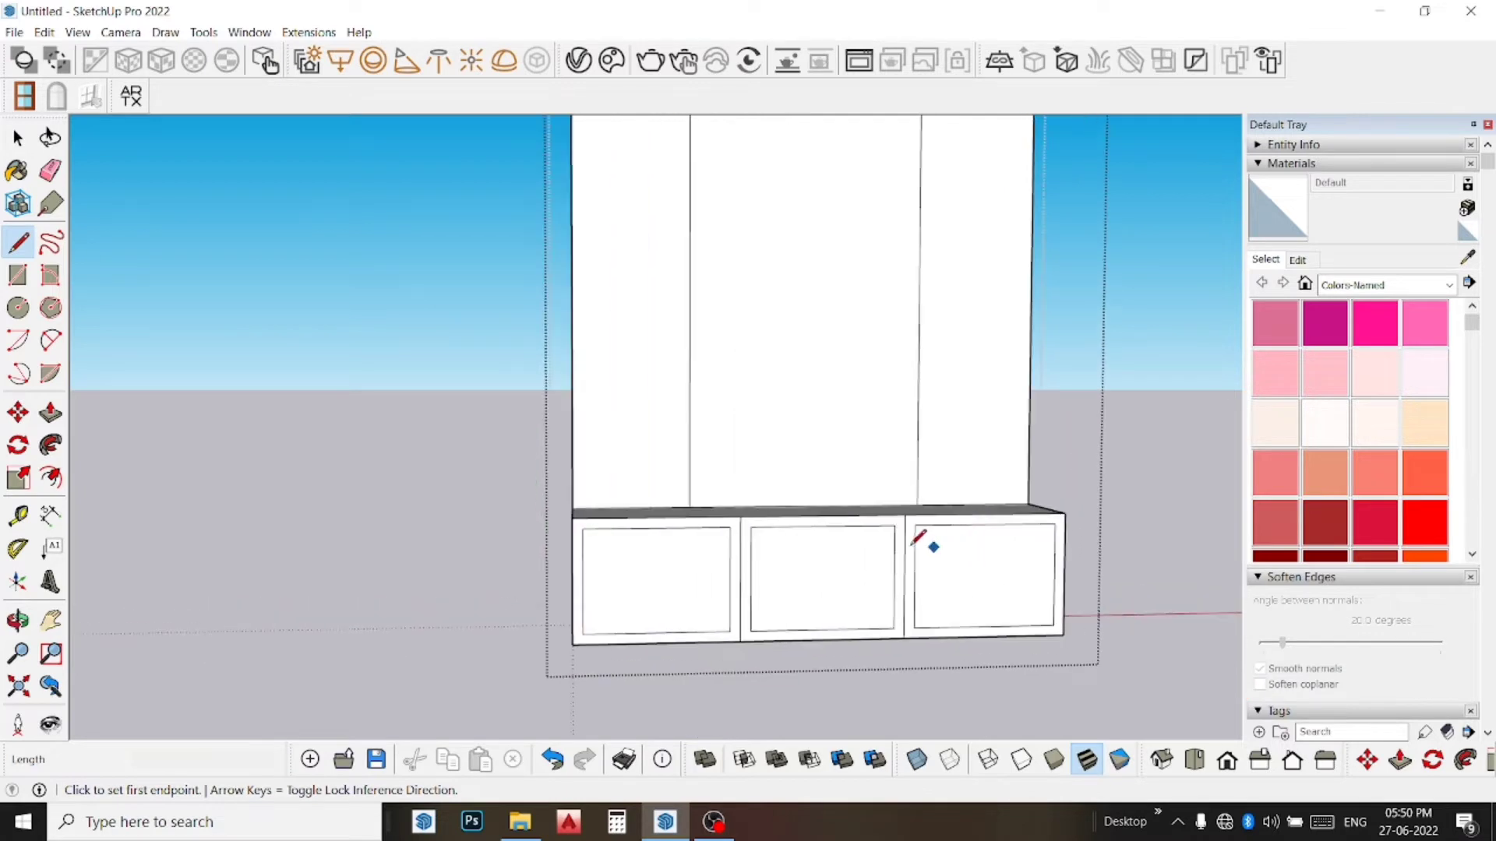
scroll(927, 544, up, 1)
key(space)
click(51, 478)
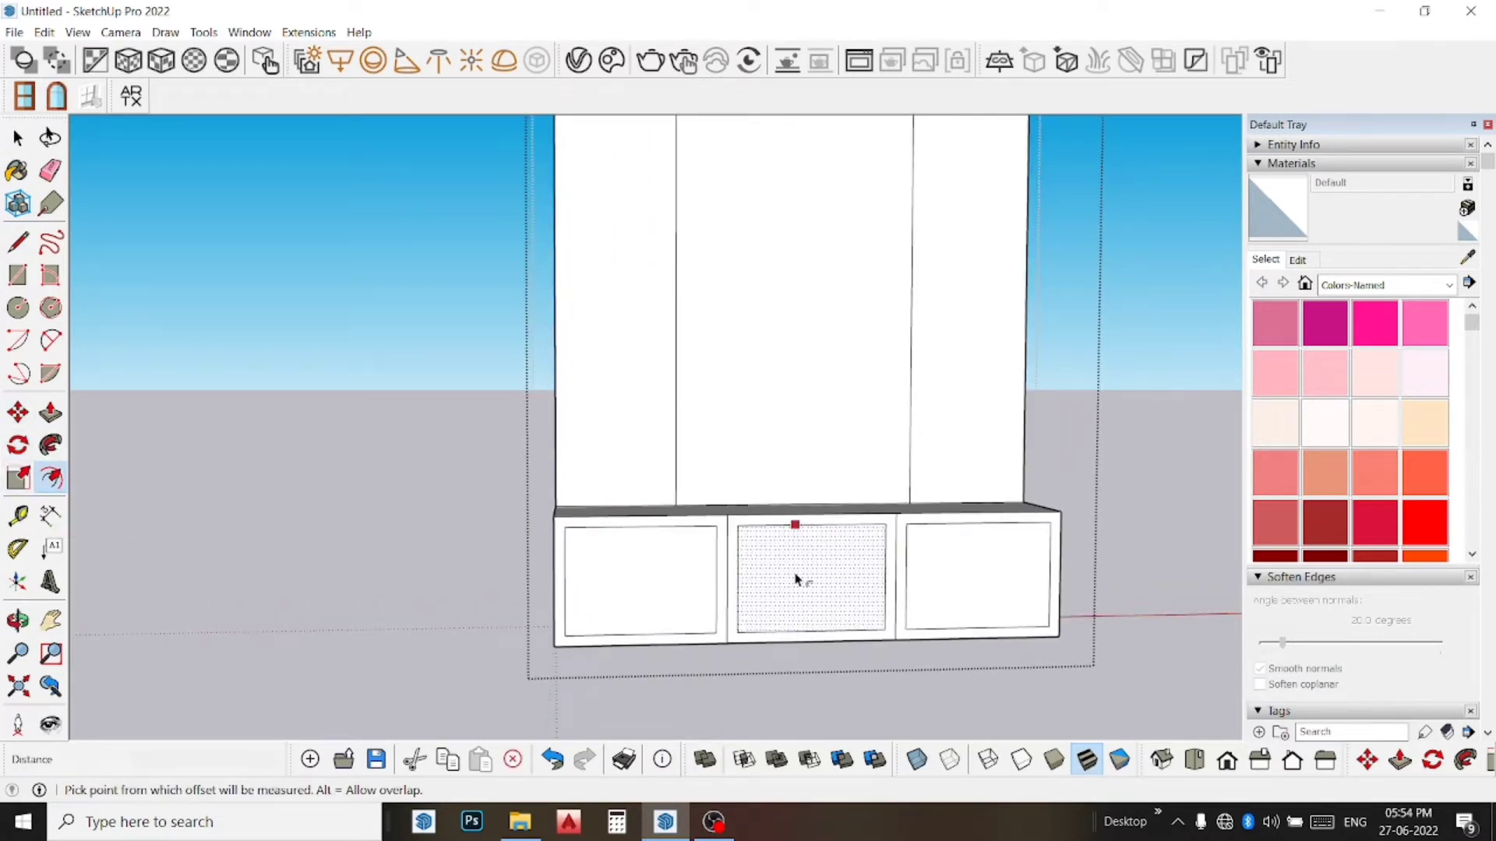
text(.5)
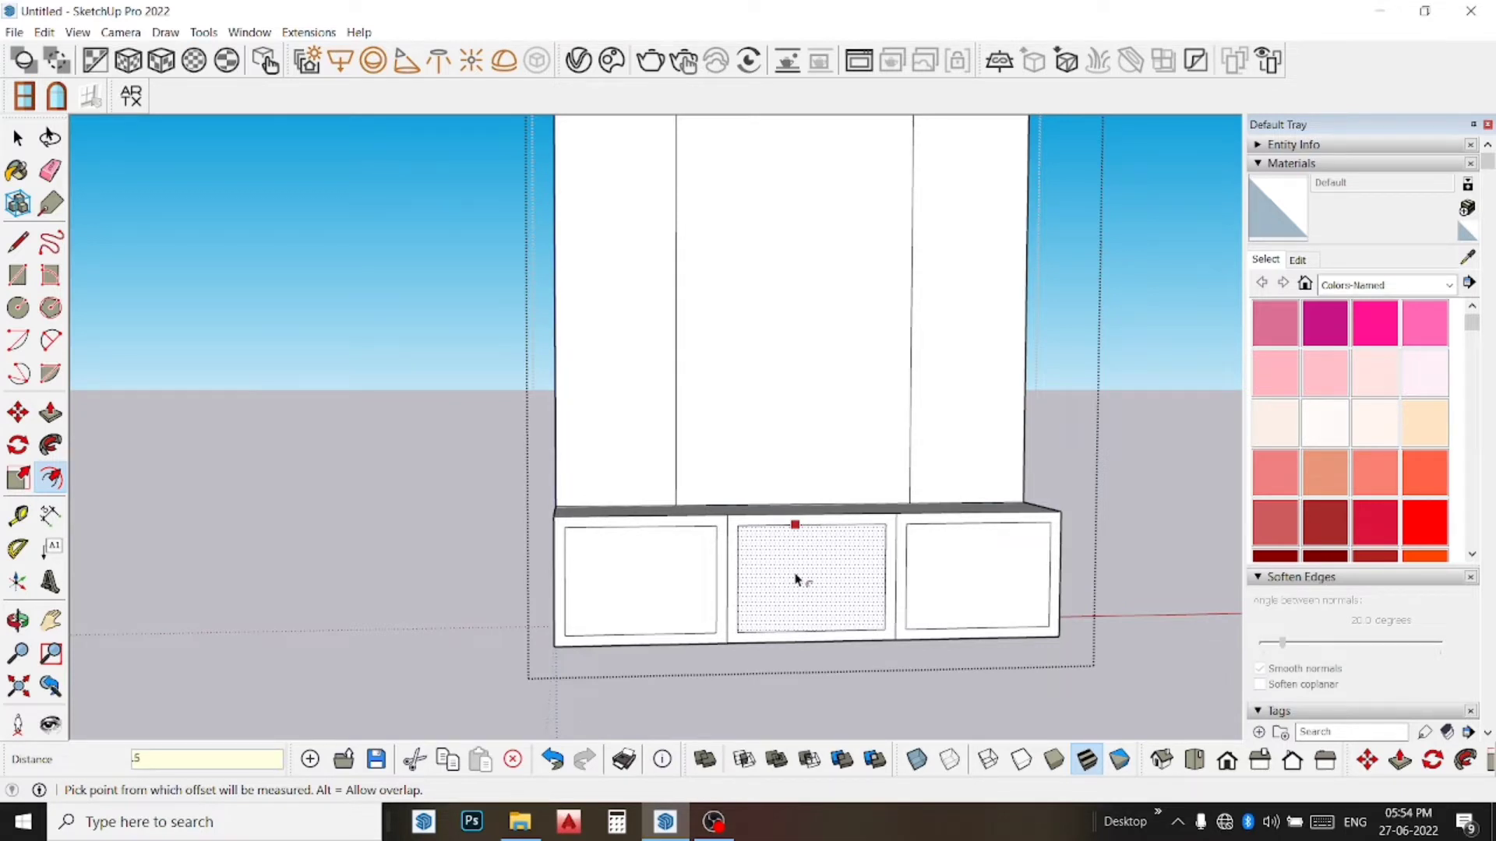
key(Return)
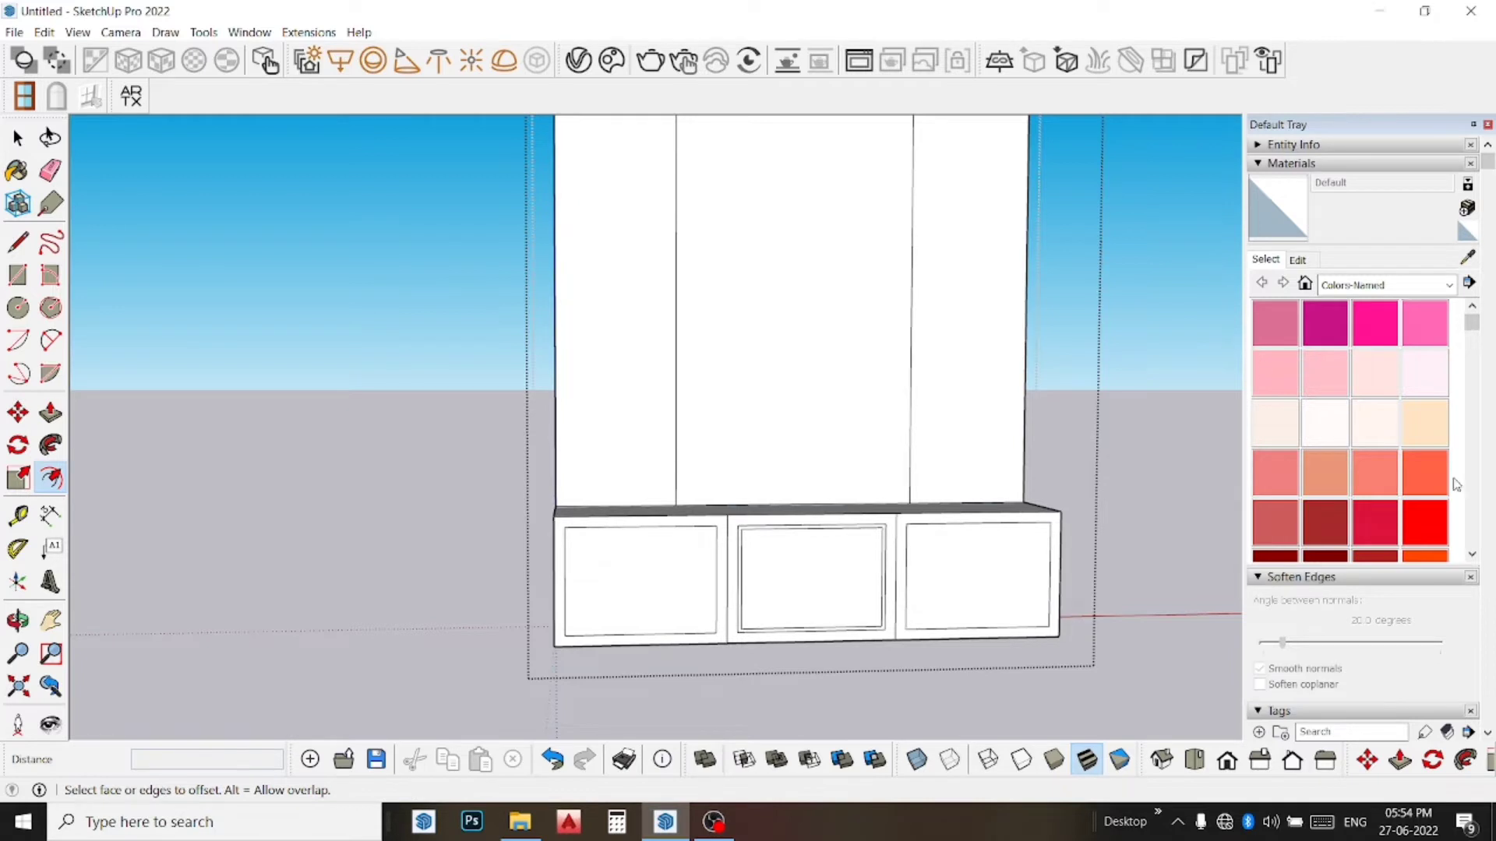
scroll(1454, 485, down, 3)
scroll(1413, 447, down, 3)
scroll(1413, 447, down, 3)
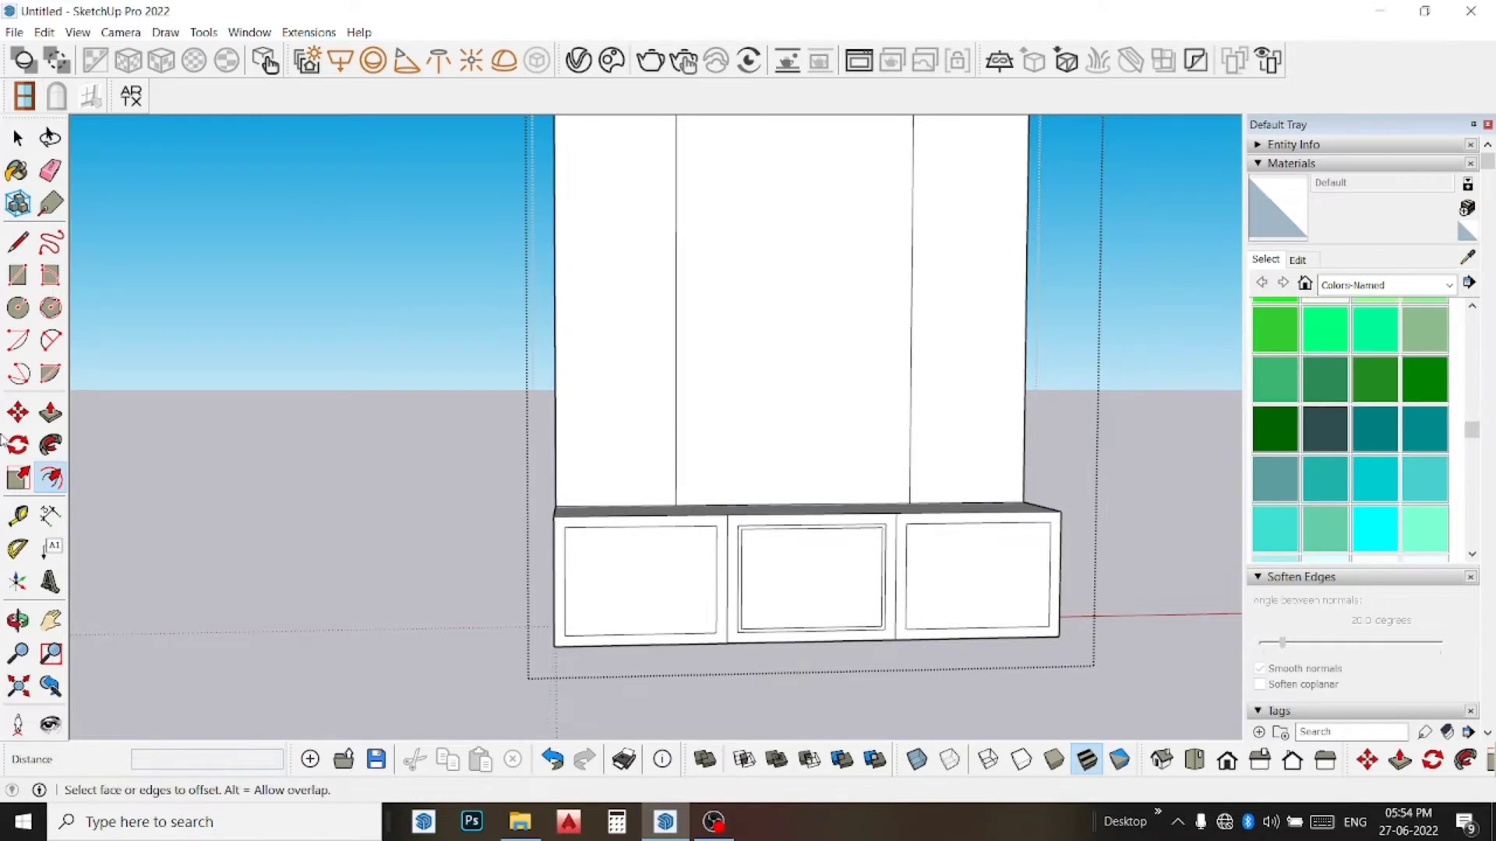
Step: Draw a horizontal line from the right door edge's midpoint across the base doors
click(14, 244)
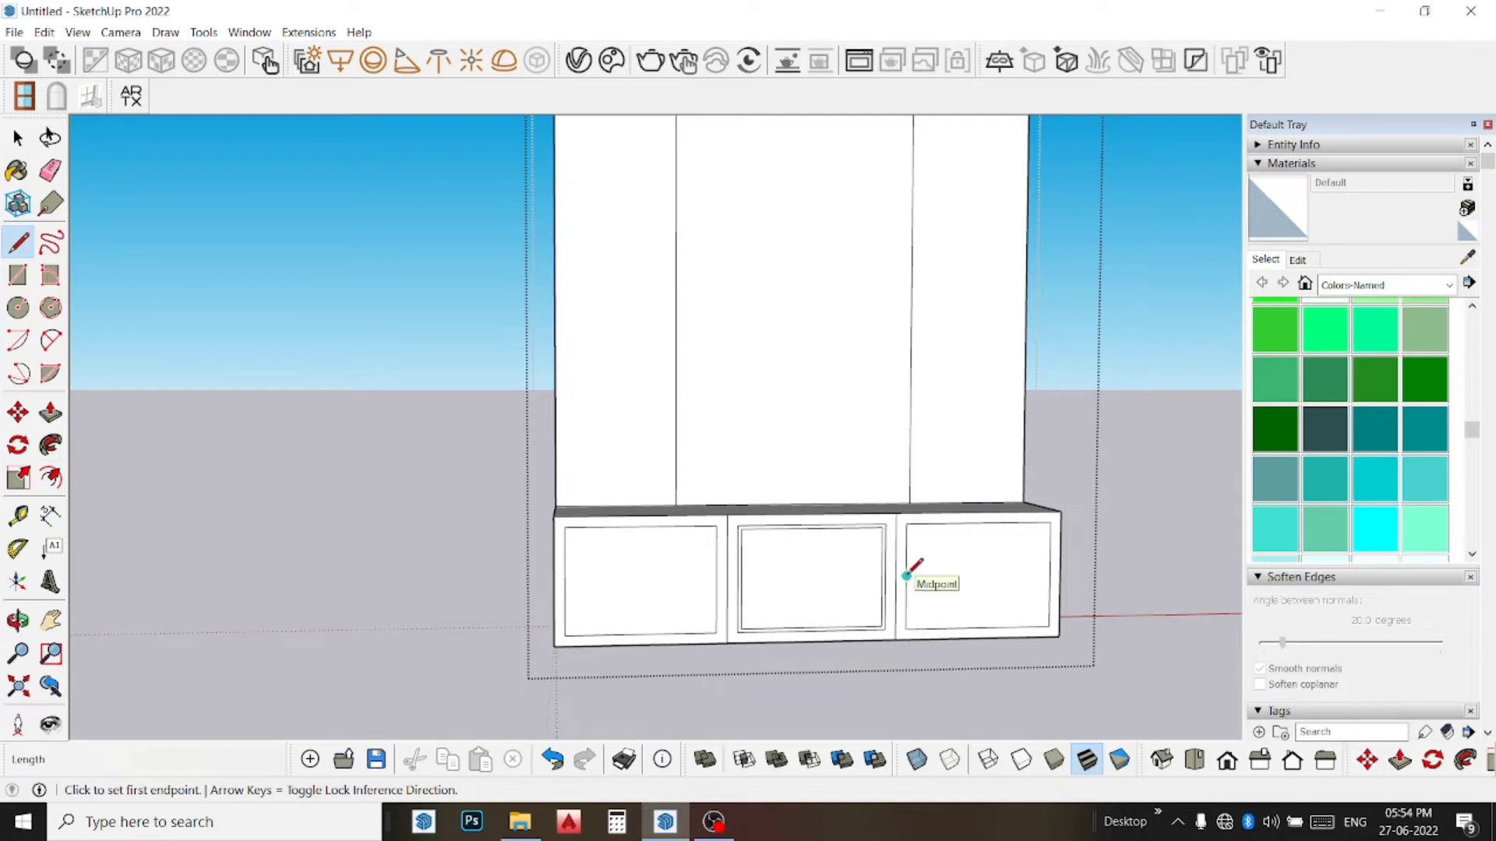
click(1049, 573)
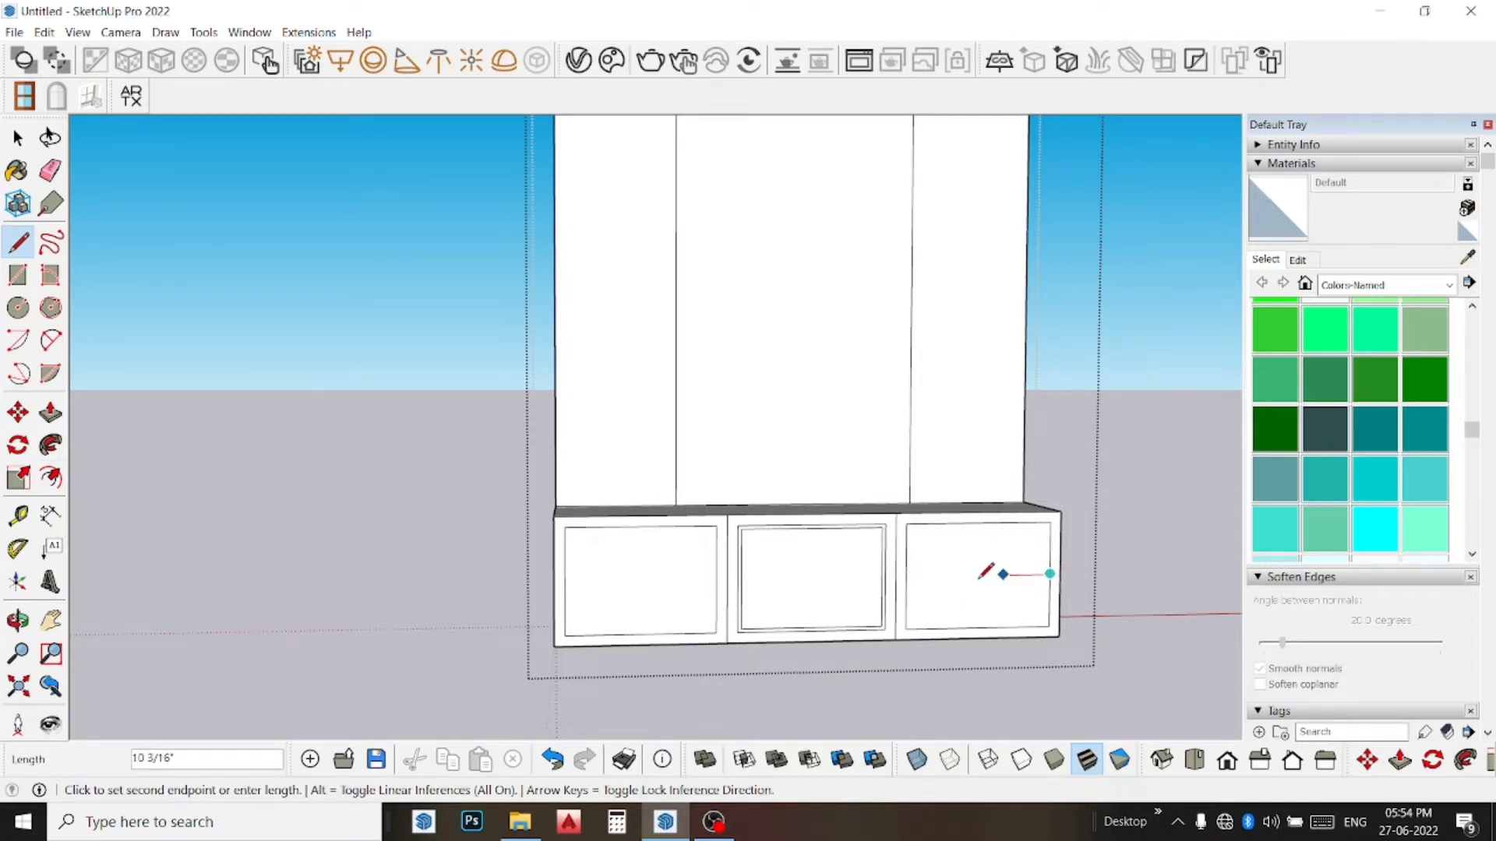
click(567, 571)
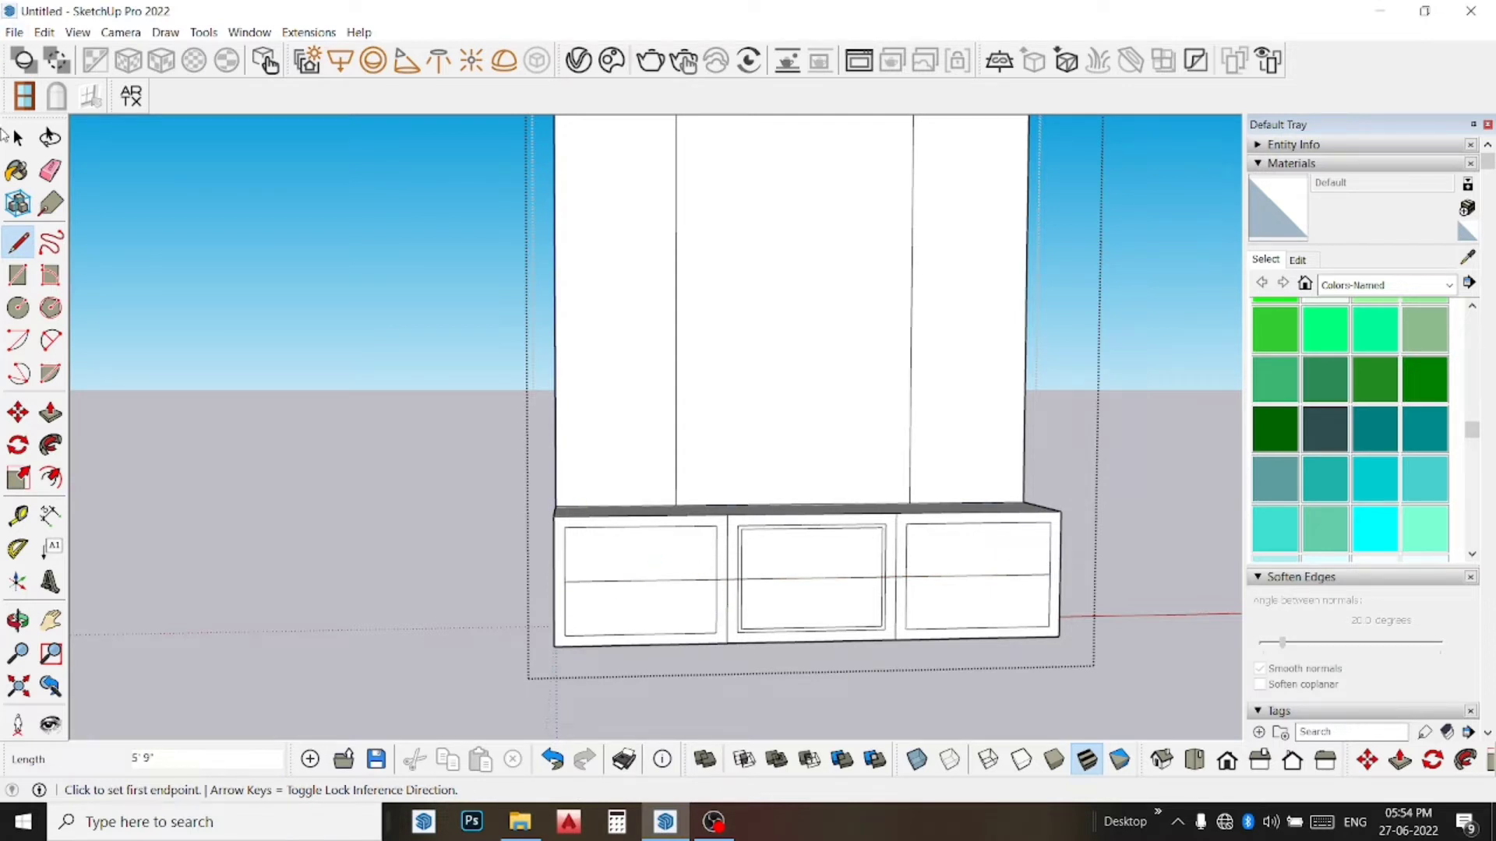
Step: Select the mid-height horizontal edges on the left and right door panels
key(m)
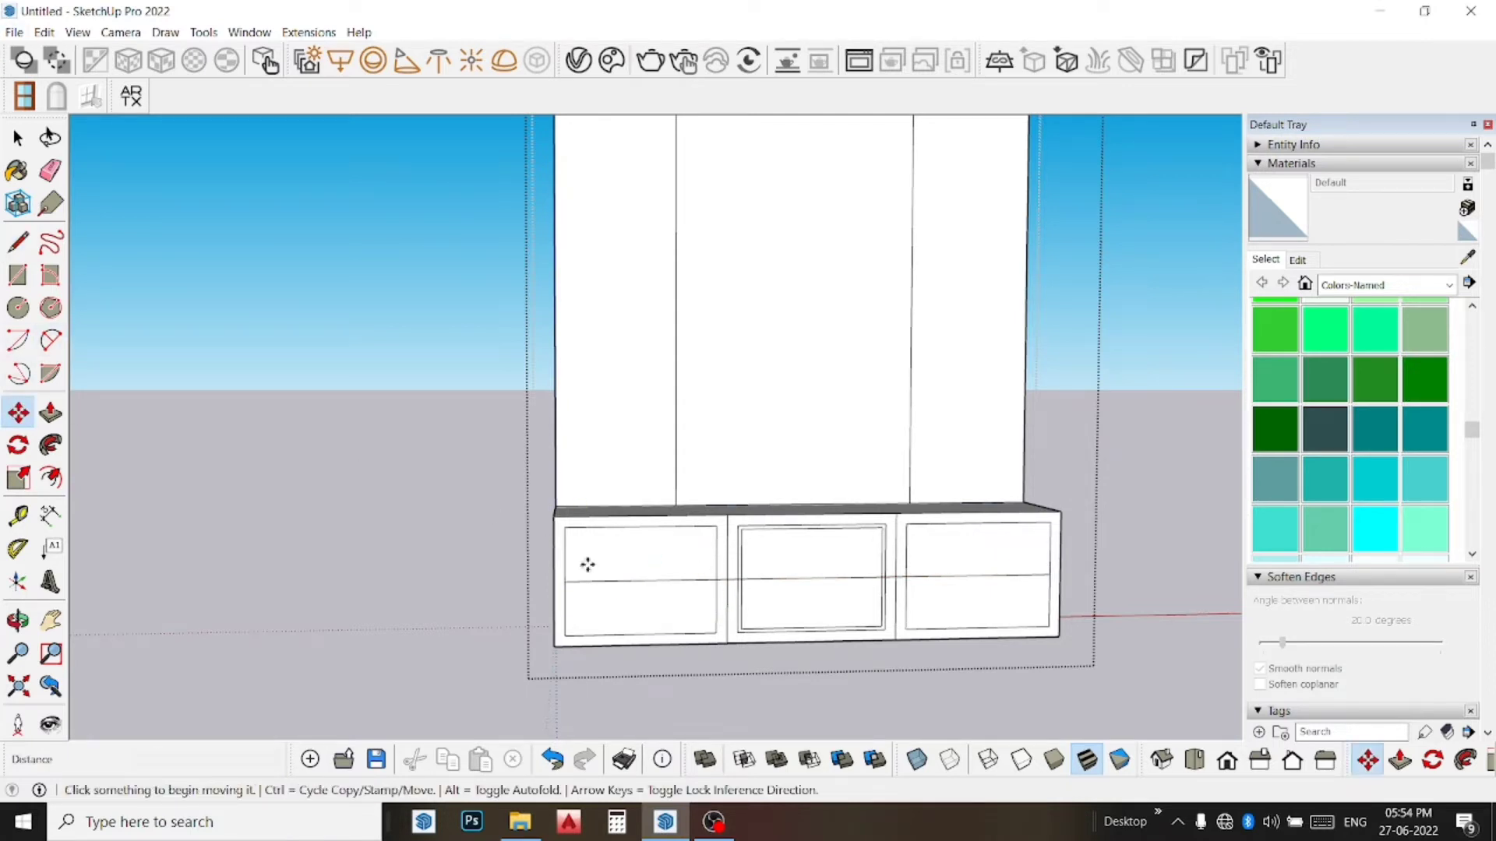
scroll(737, 619, up, 1)
scroll(737, 619, up, 1)
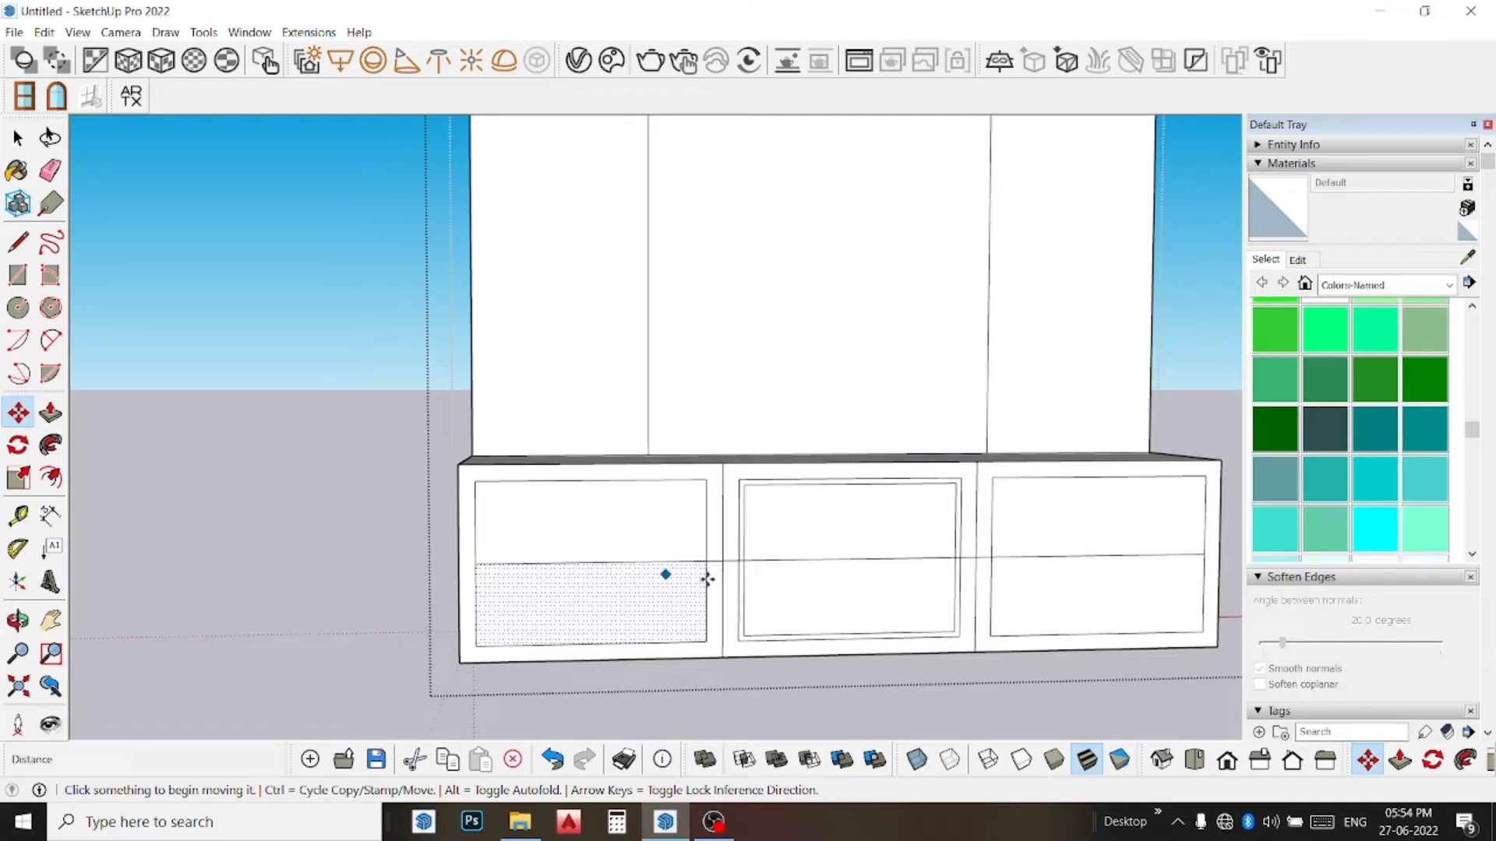
key(space)
click(1057, 558)
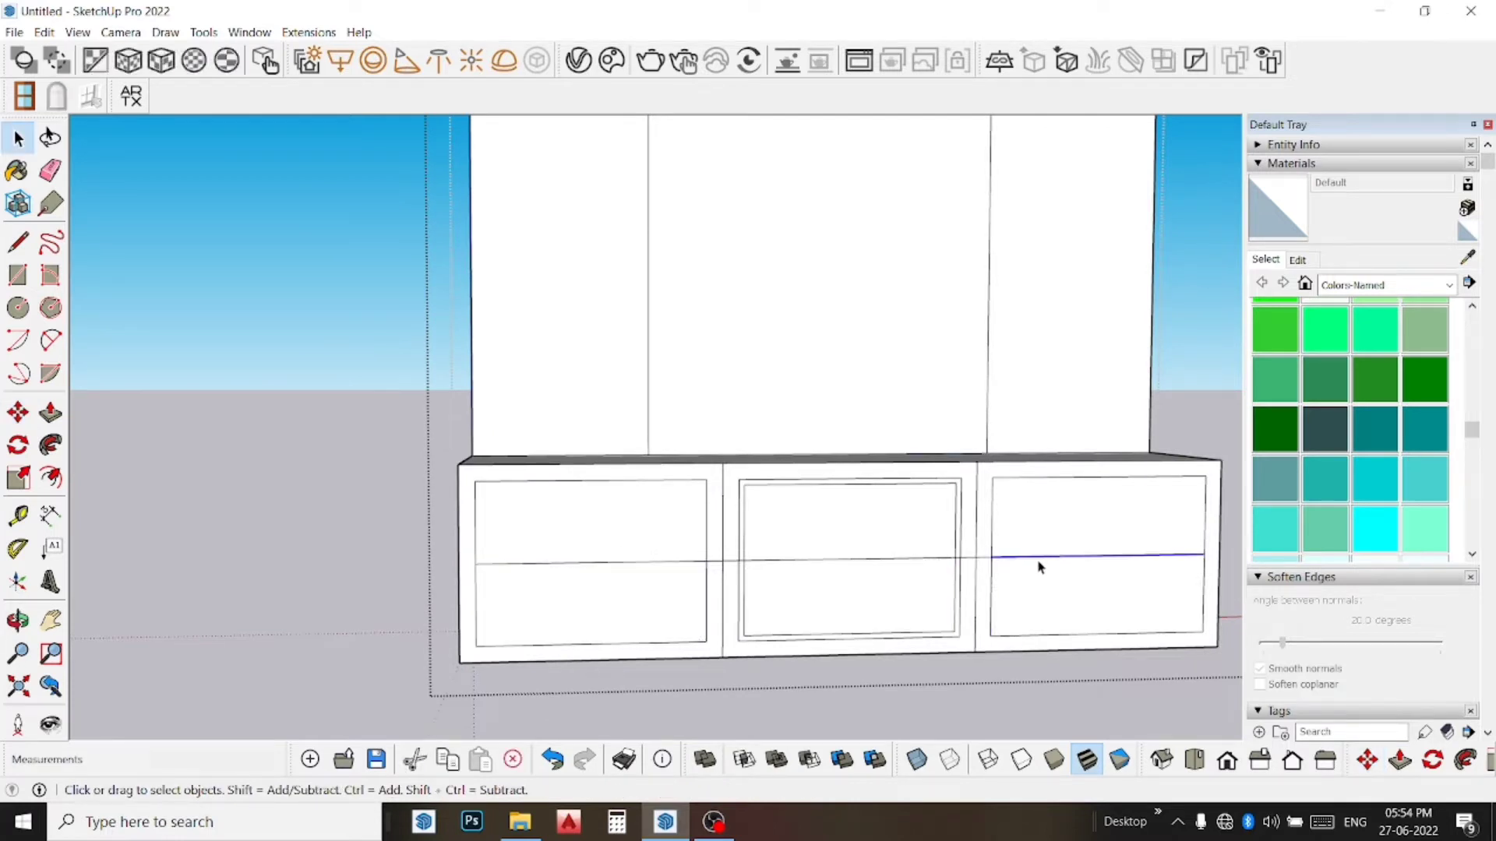
ctrl+click(522, 562)
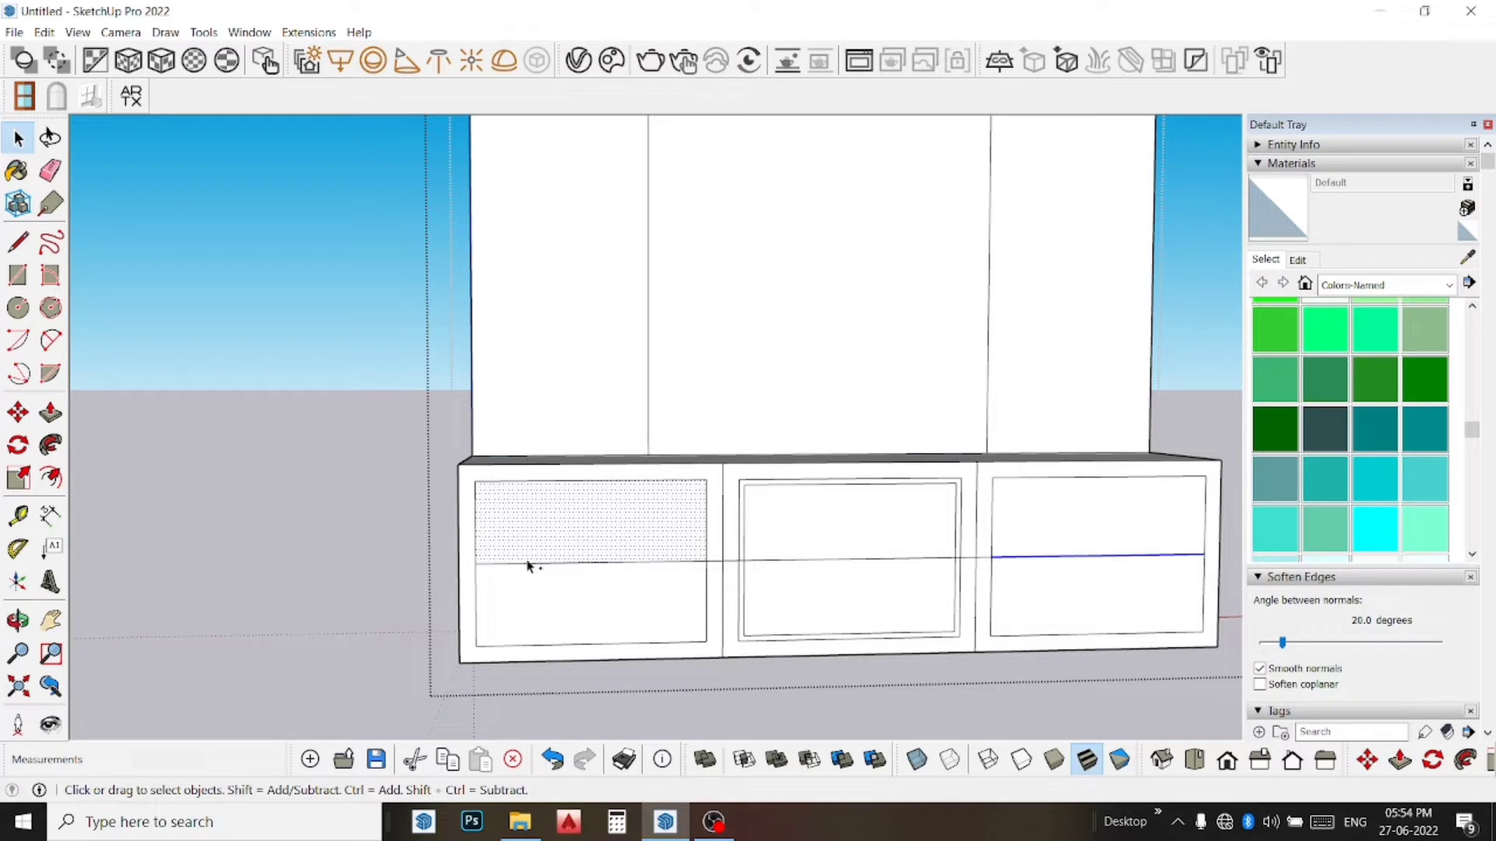
ctrl+click(523, 563)
shift+click(577, 548)
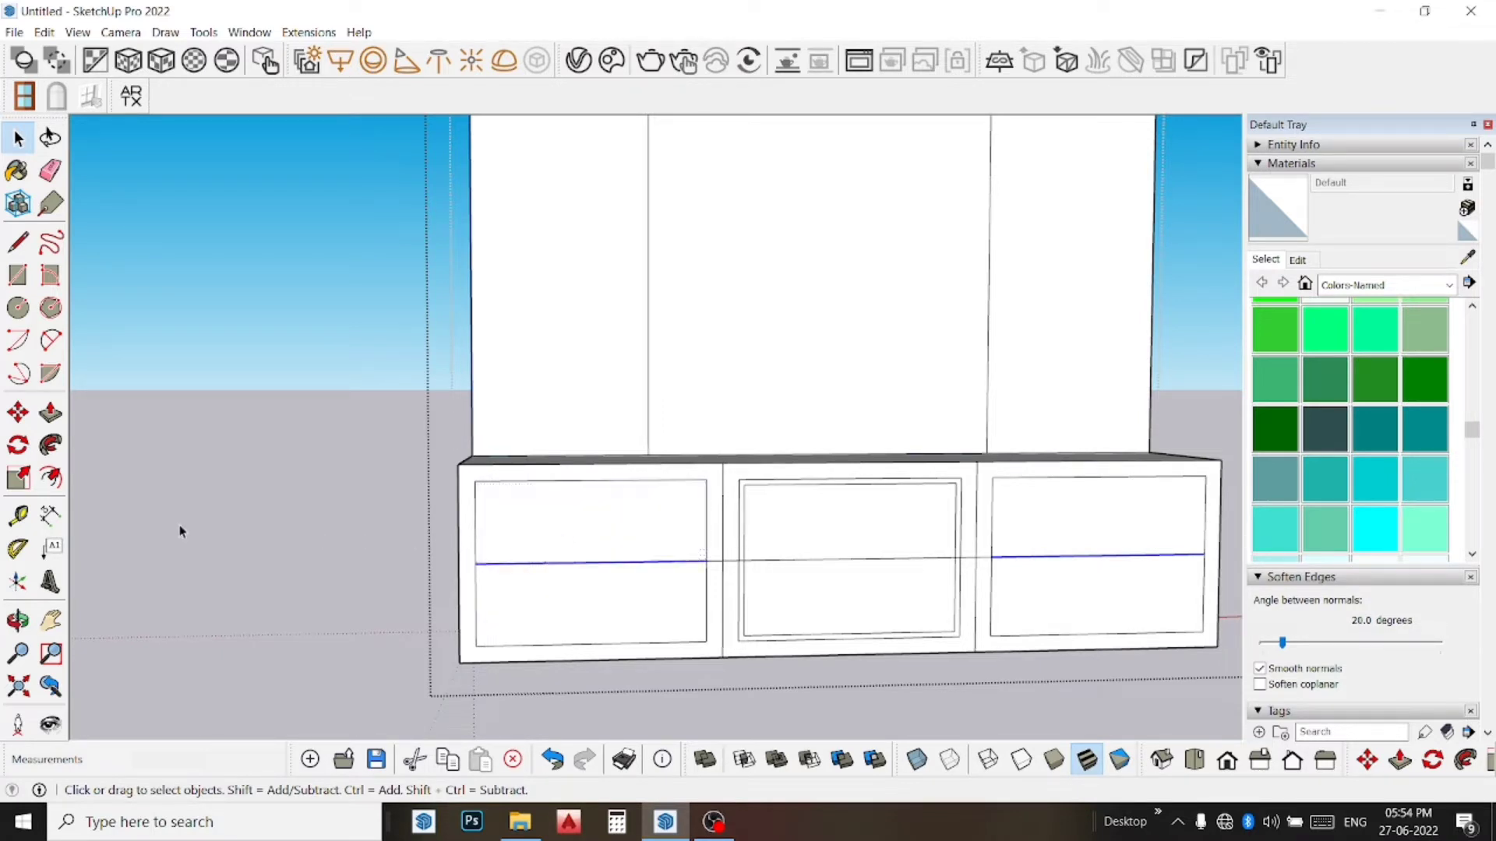
Step: Copy the selected edges 1" upward, undoing the mistaken moves along the way
click(18, 412)
click(568, 598)
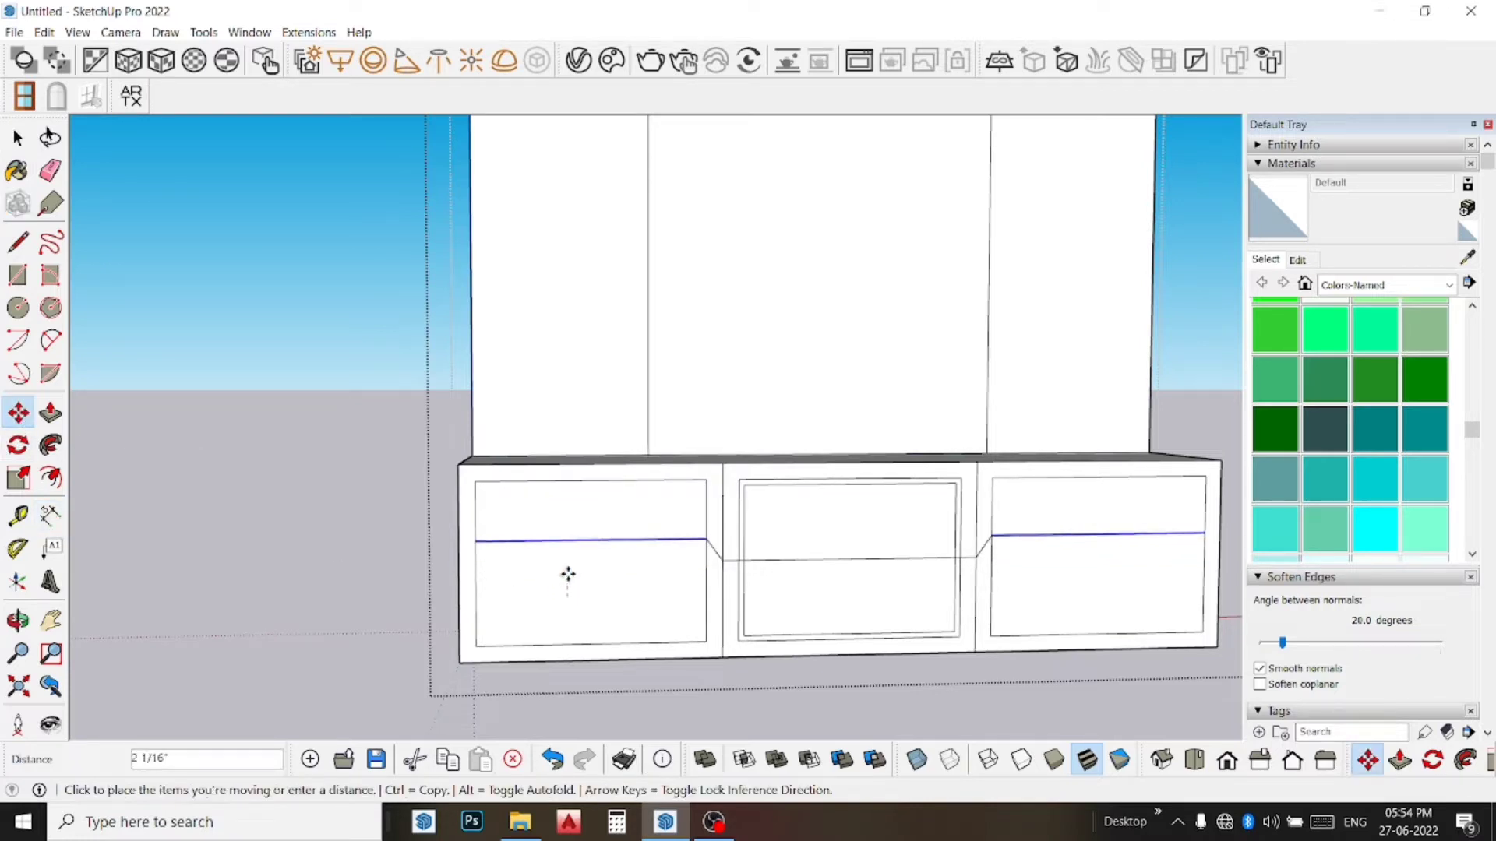
key(ctrl)
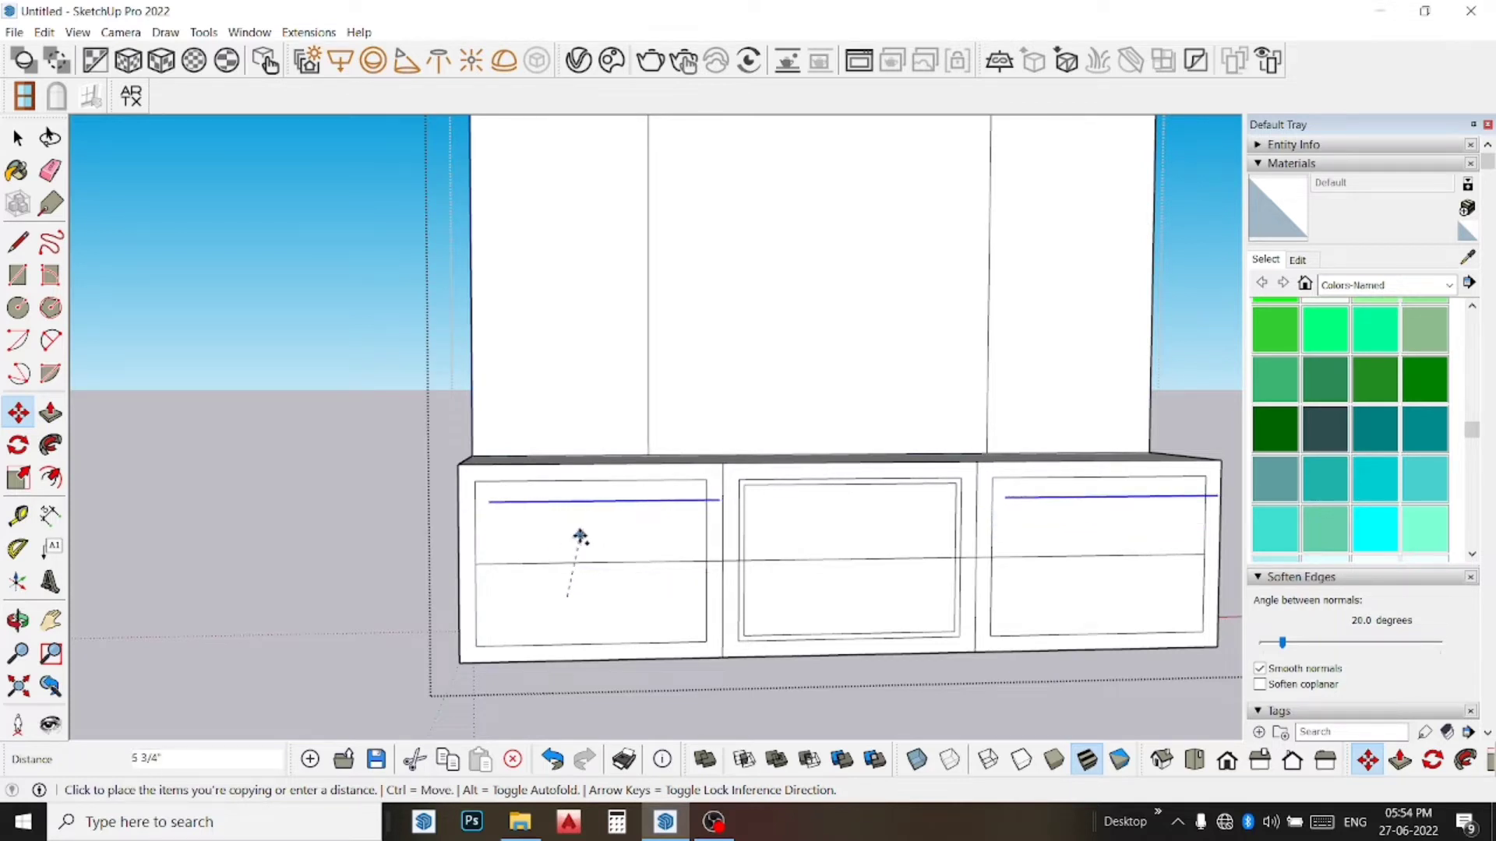
key(ctrl)
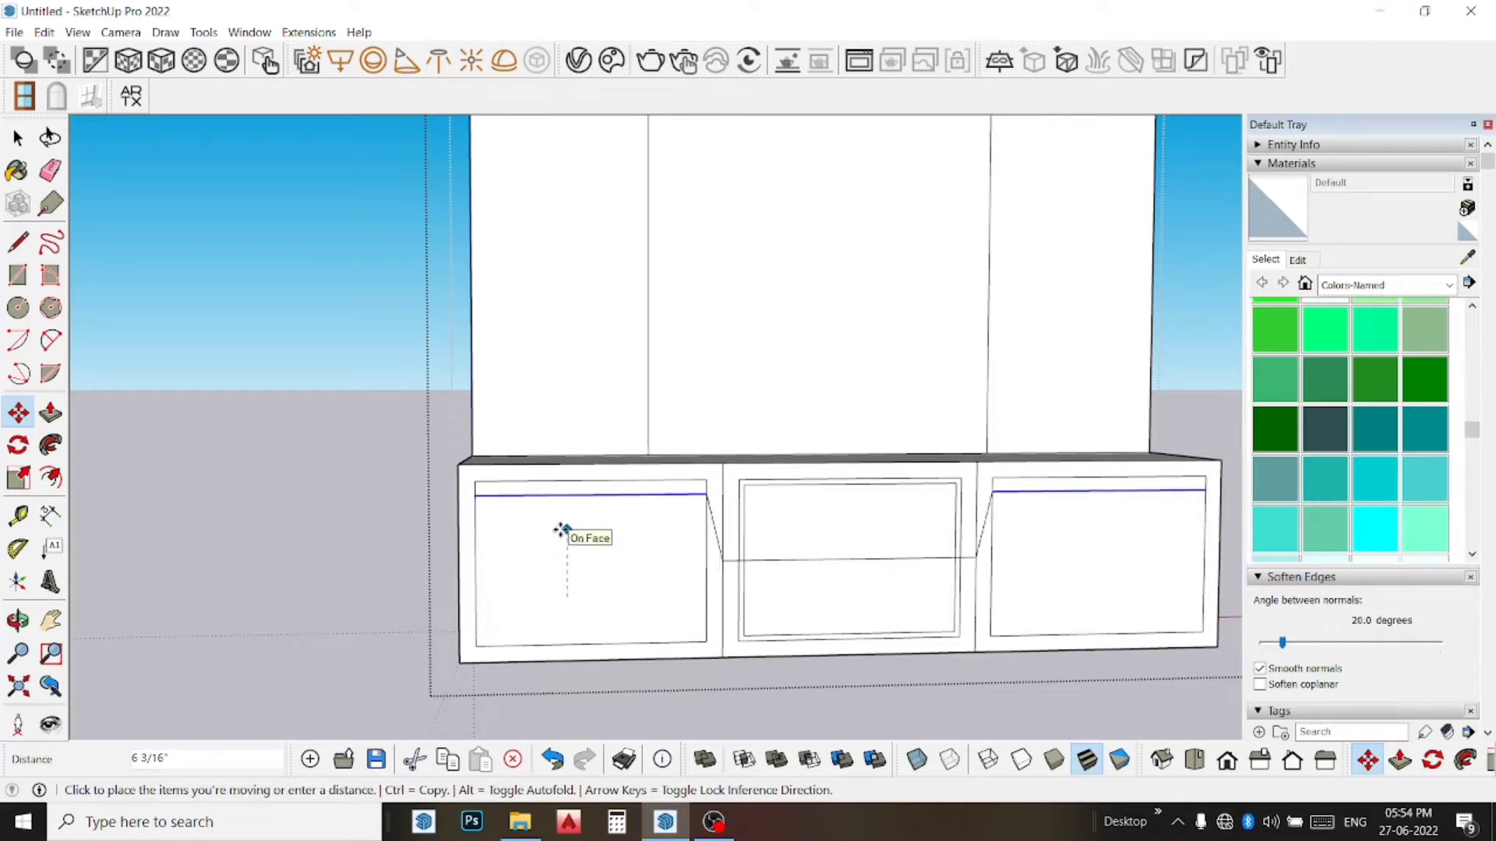
text(1)
key(Return)
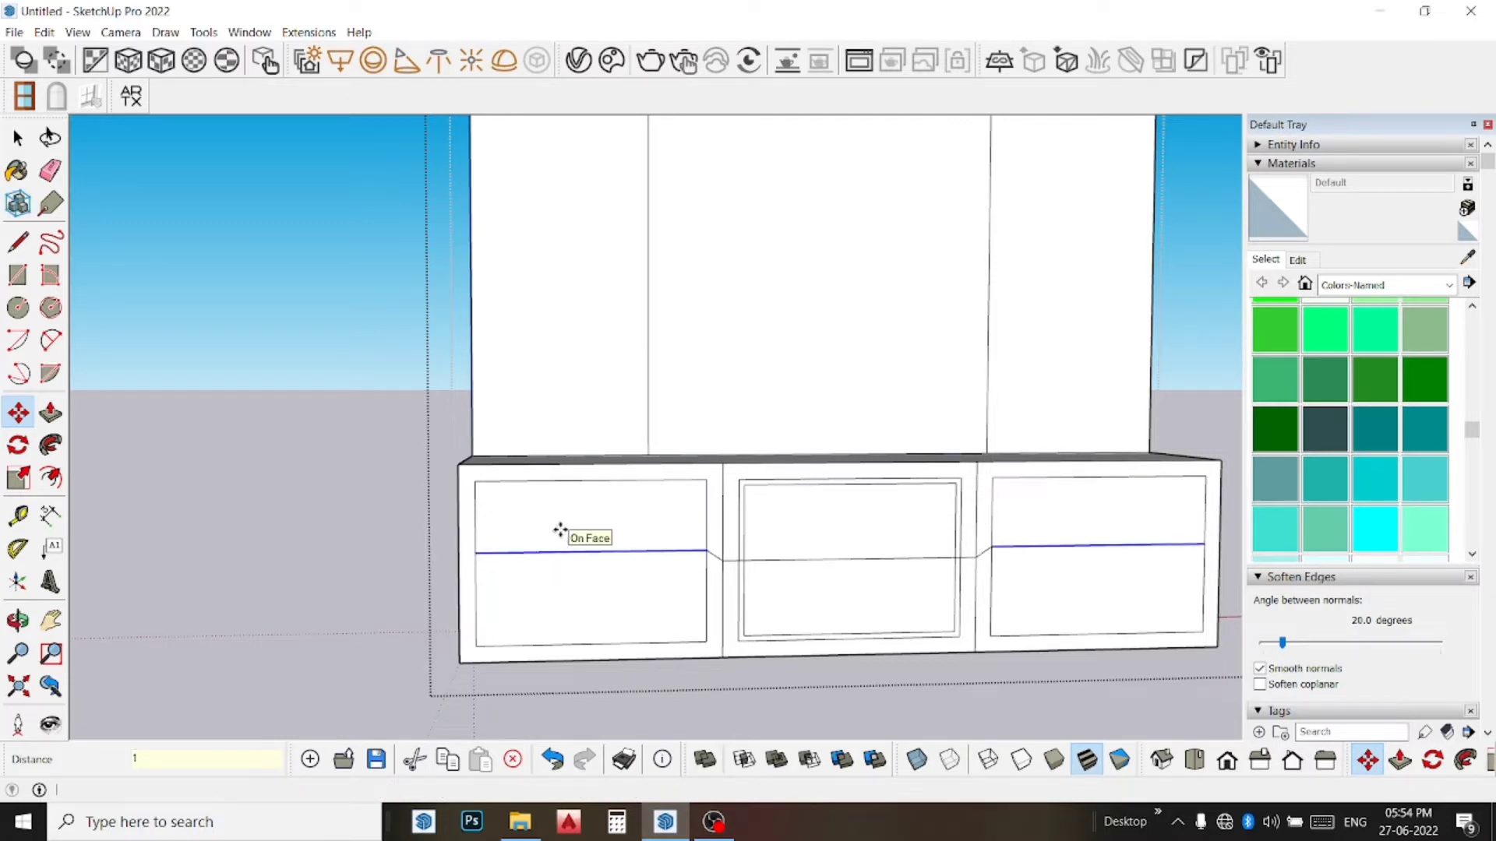
key(ctrl+z)
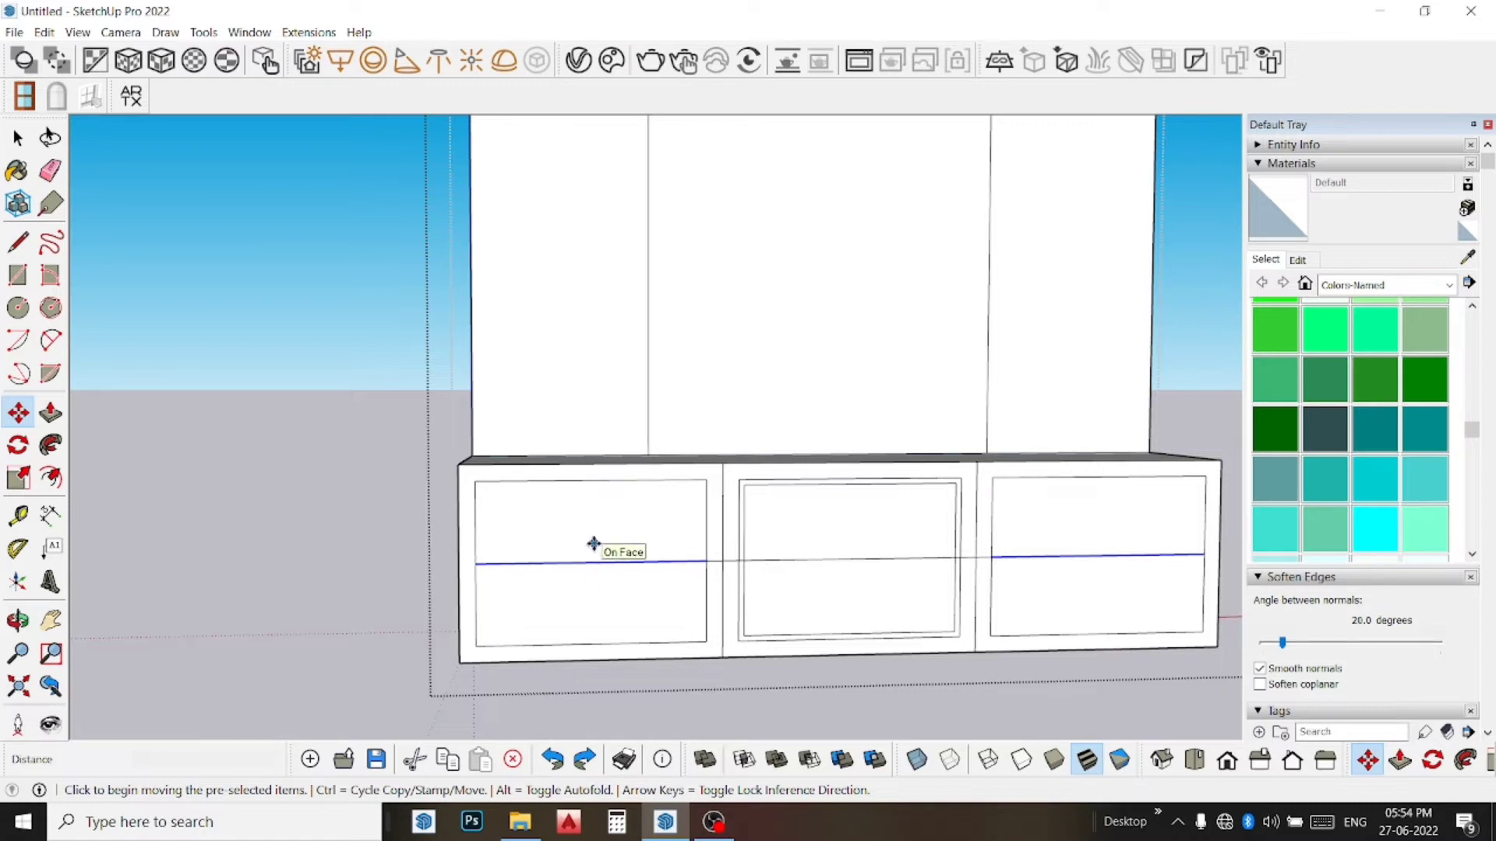
click(594, 543)
text(1)
key(Return)
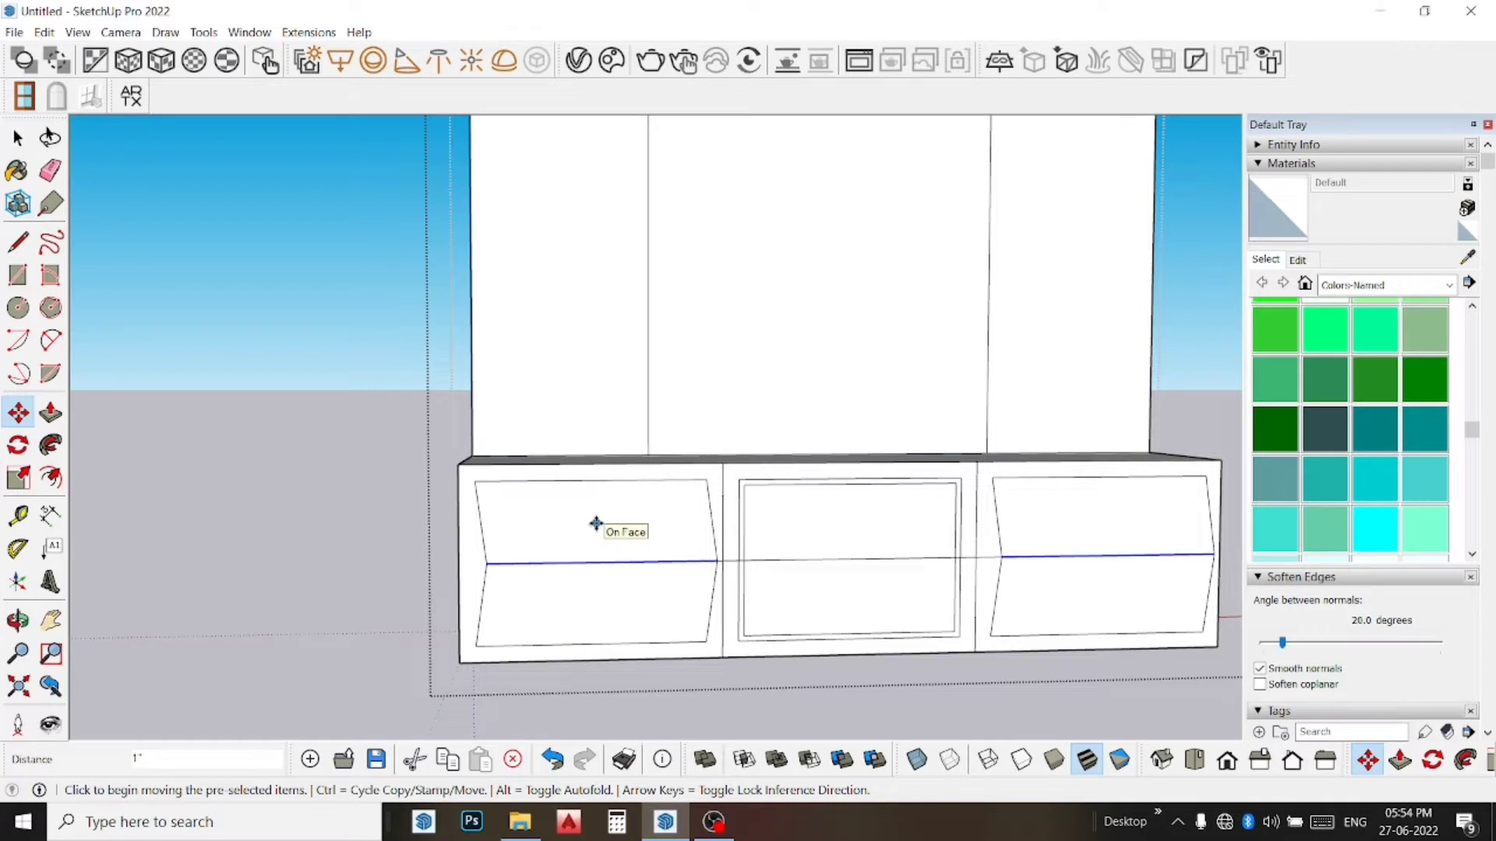
key(ctrl+z)
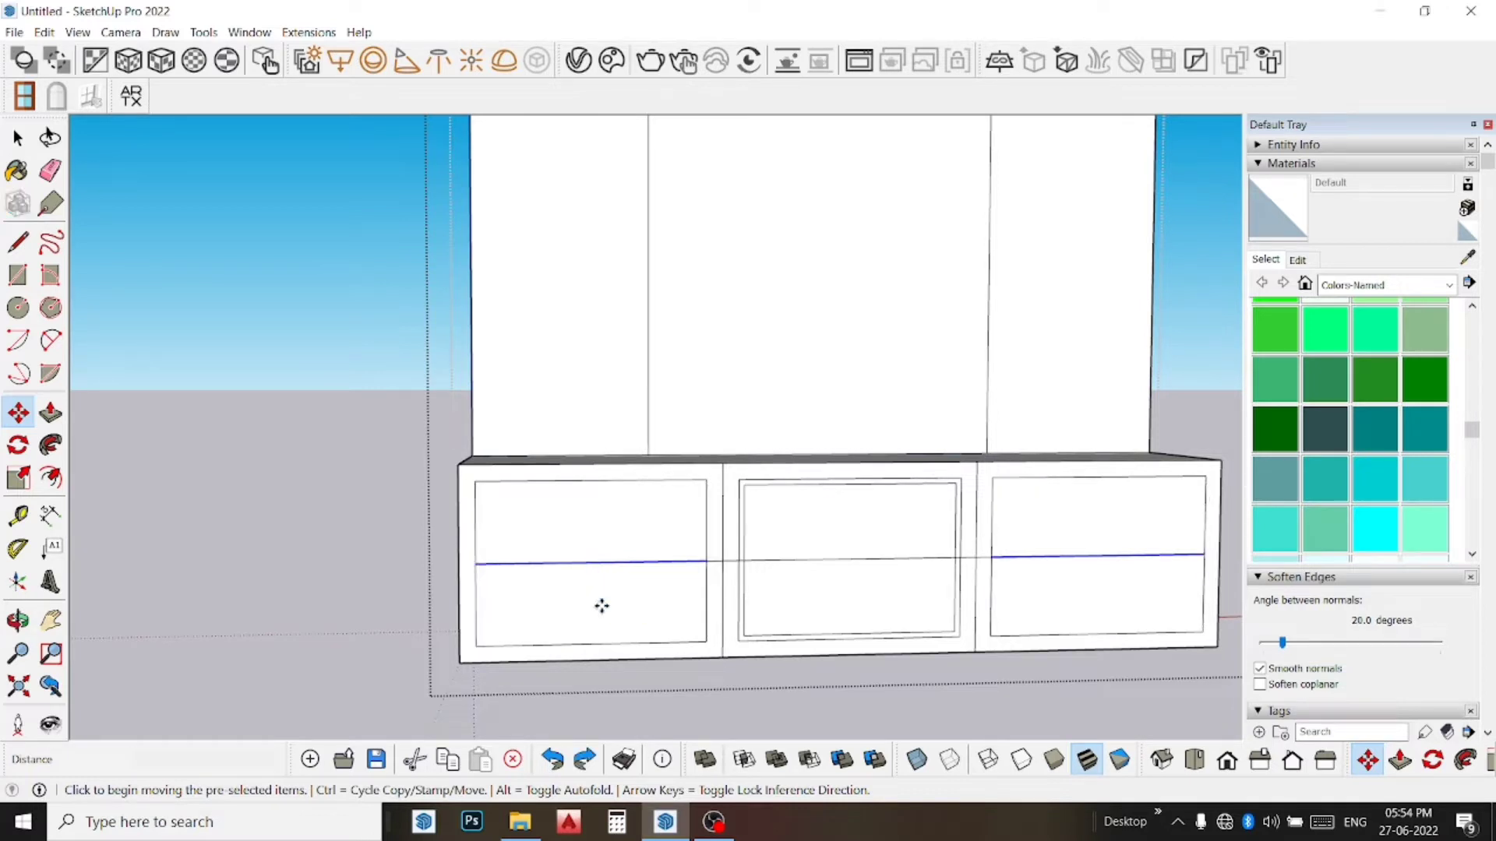
click(601, 606)
key(ctrl)
text(1)
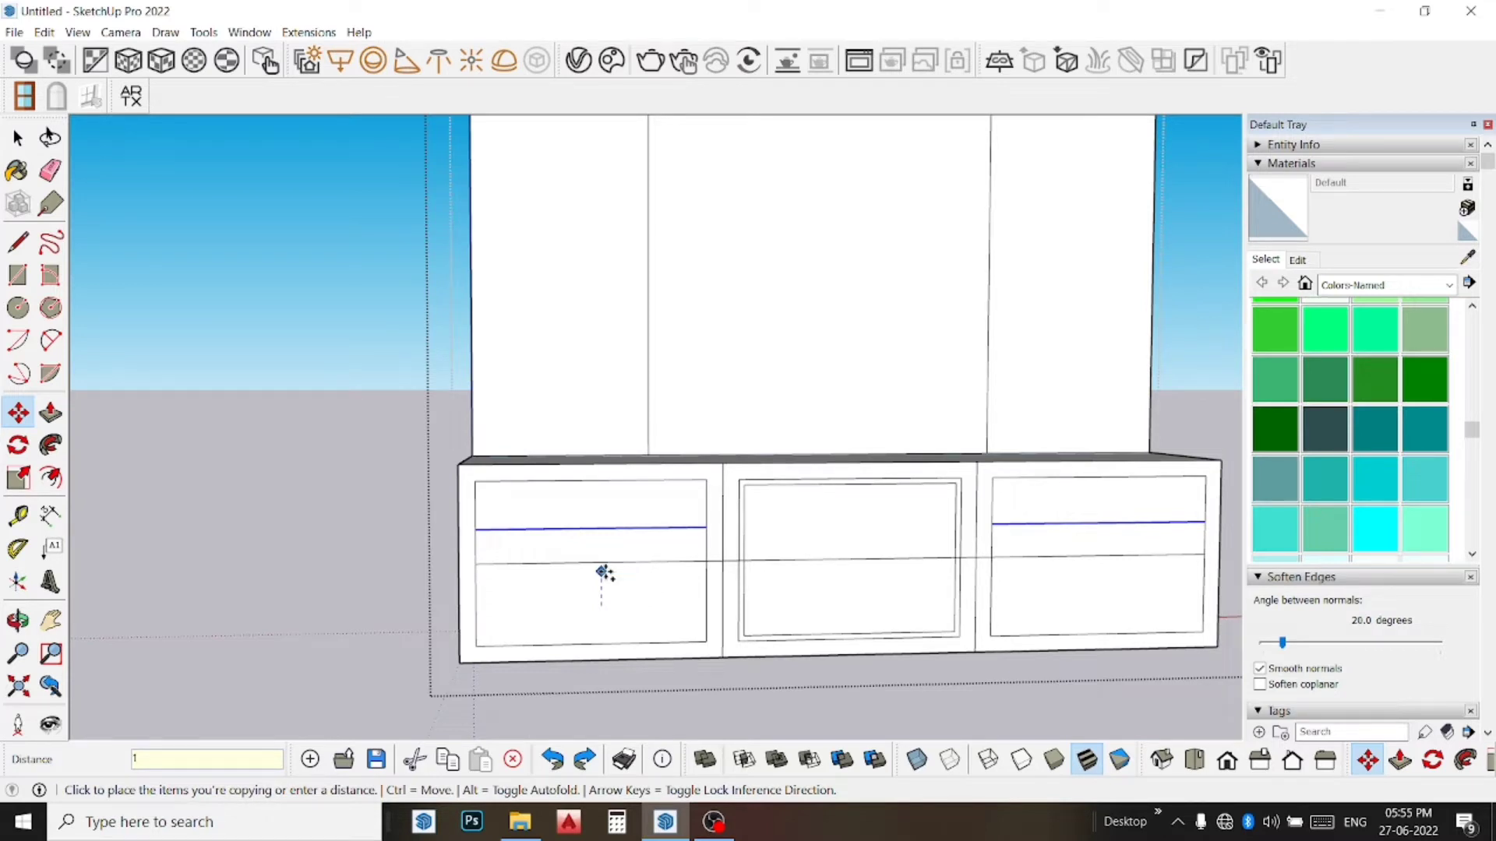
key(Return)
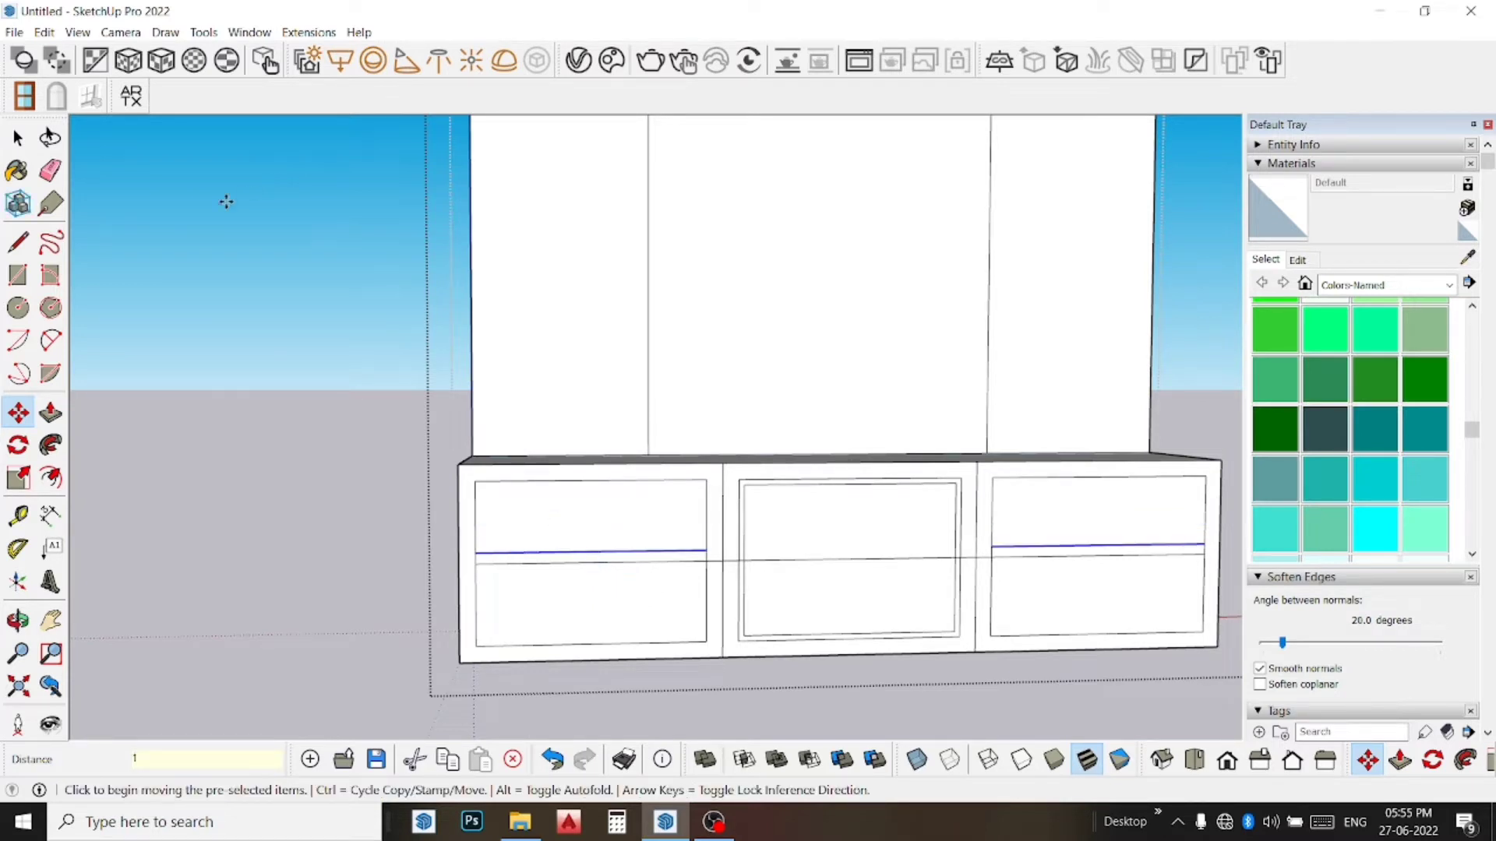
Step: Erase the stray edges across the middle panel and the left divider's 1" gap
click(51, 170)
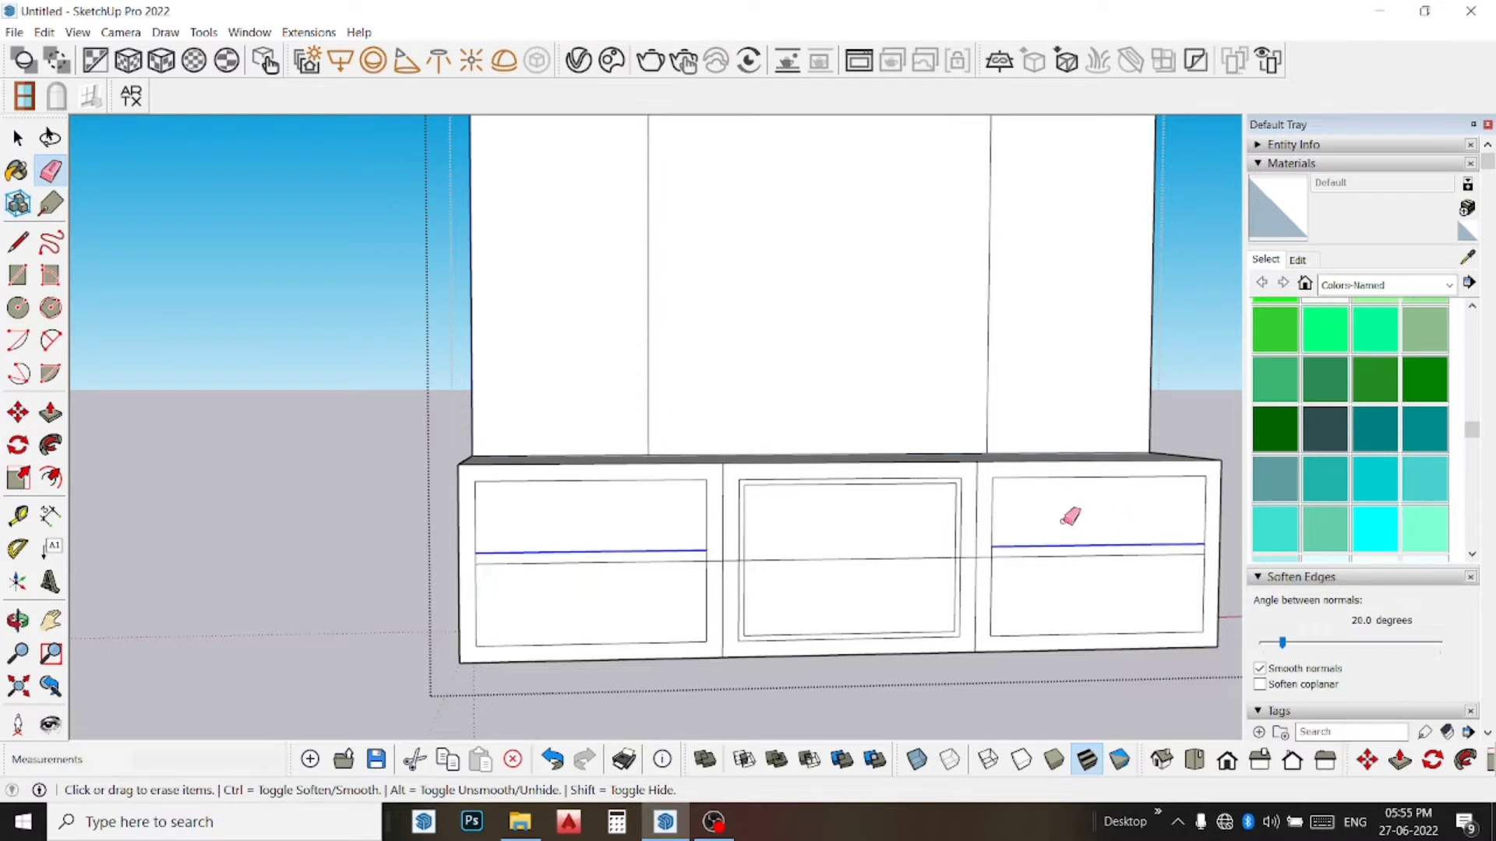
drag(878, 545, 857, 633)
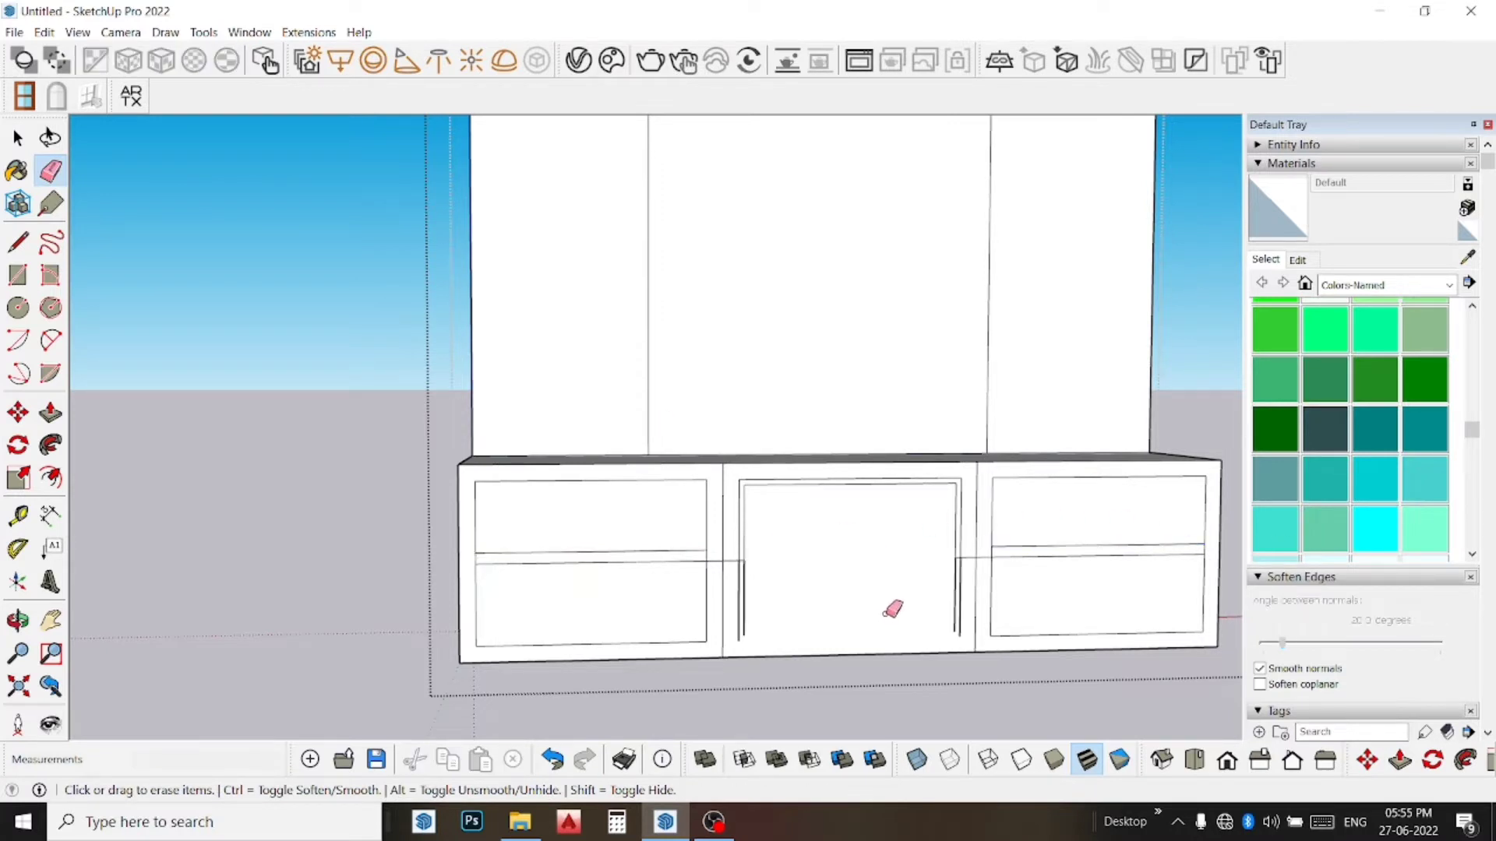
key(ctrl+z)
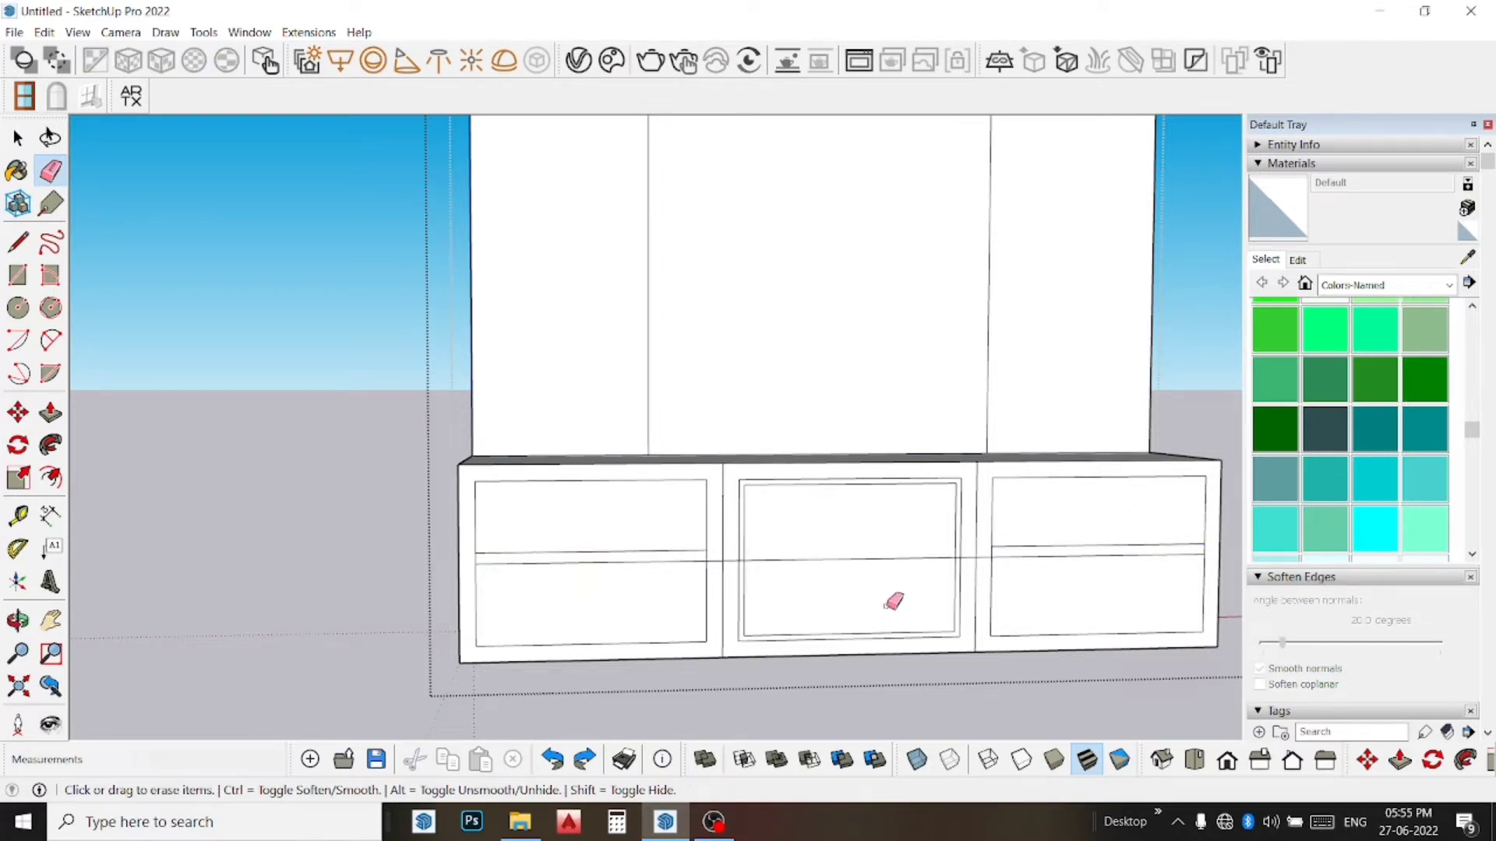
drag(865, 554, 844, 572)
scroll(721, 555, up, 2)
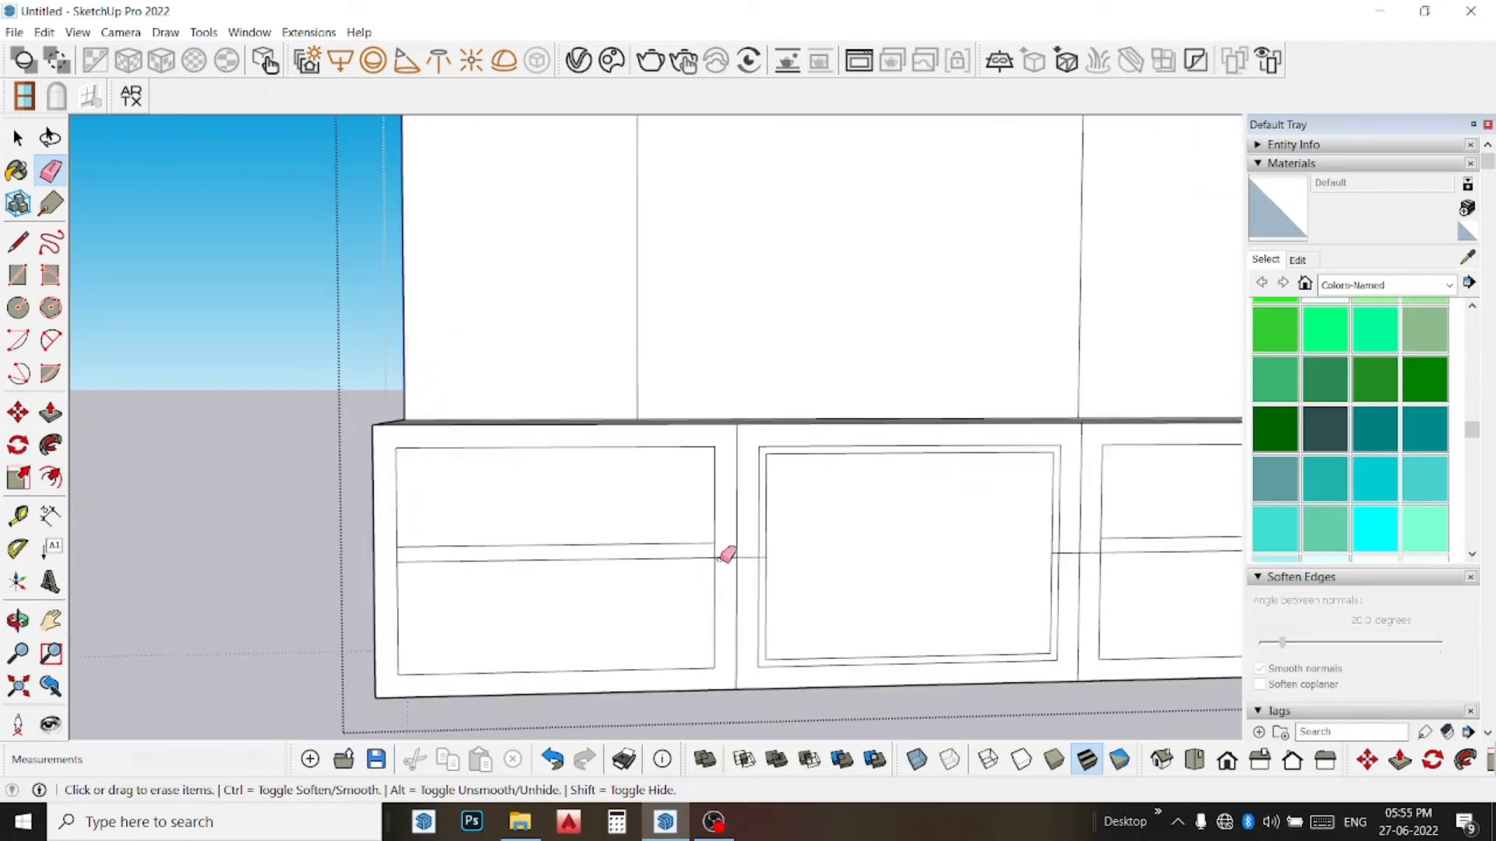
scroll(728, 554, up, 2)
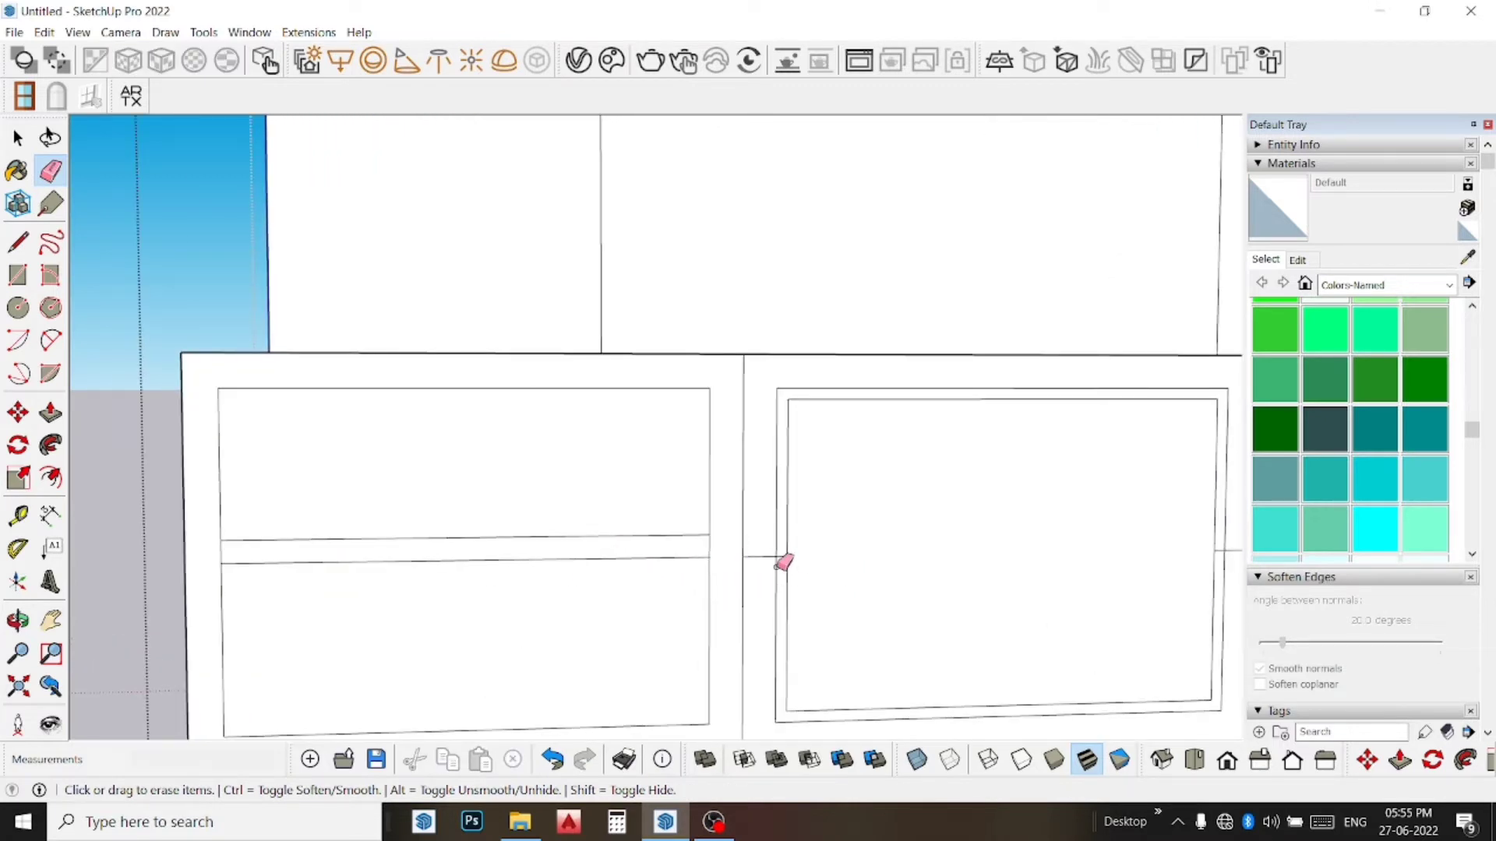
click(762, 555)
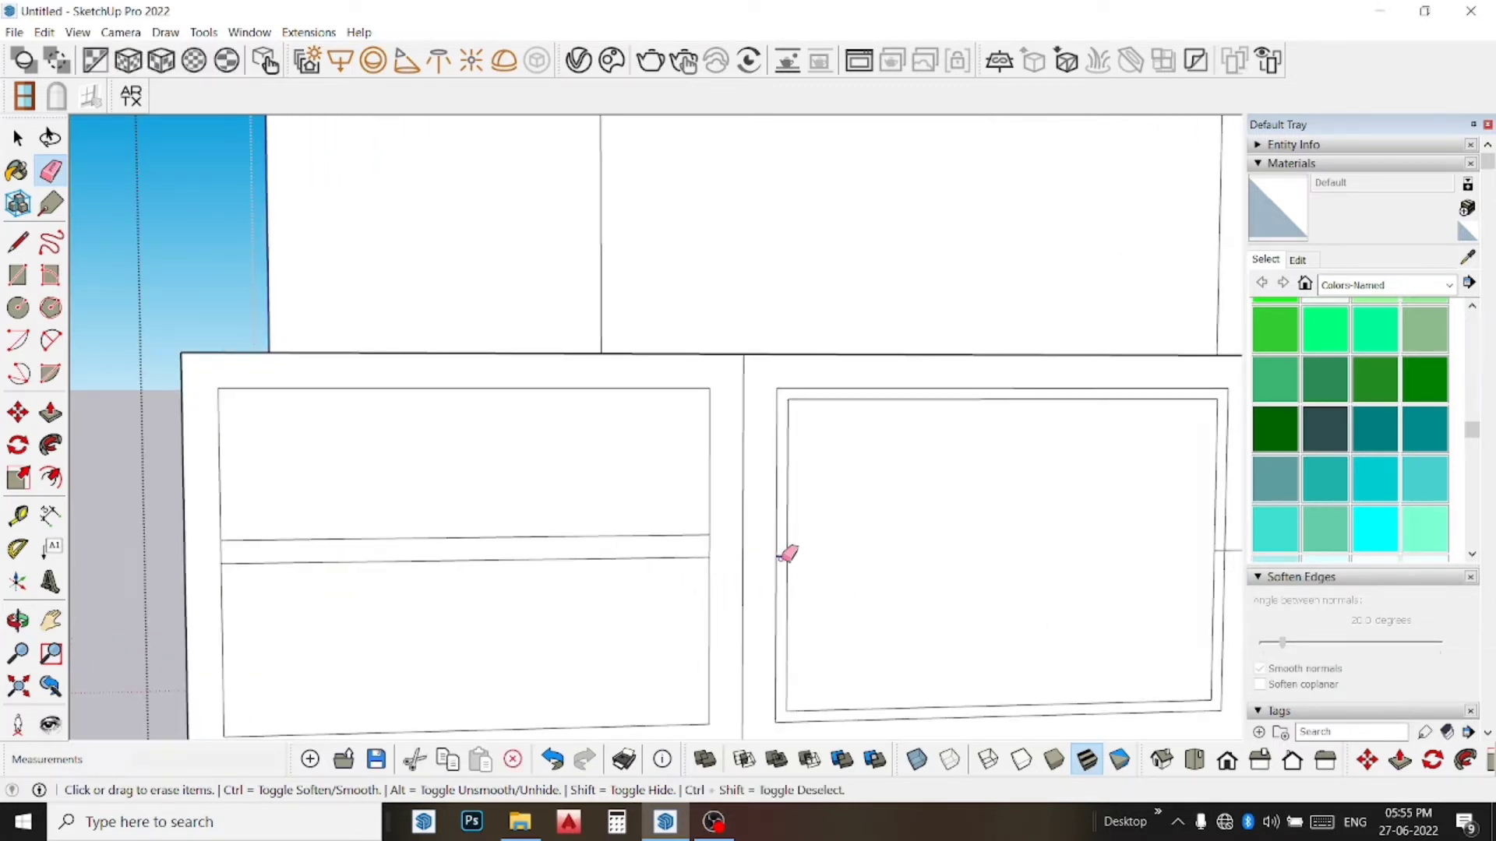
Step: Erase the leftover stubs by the right divider, restoring one wrongly erased frame edge
scroll(783, 551, down, 1)
scroll(785, 550, down, 1)
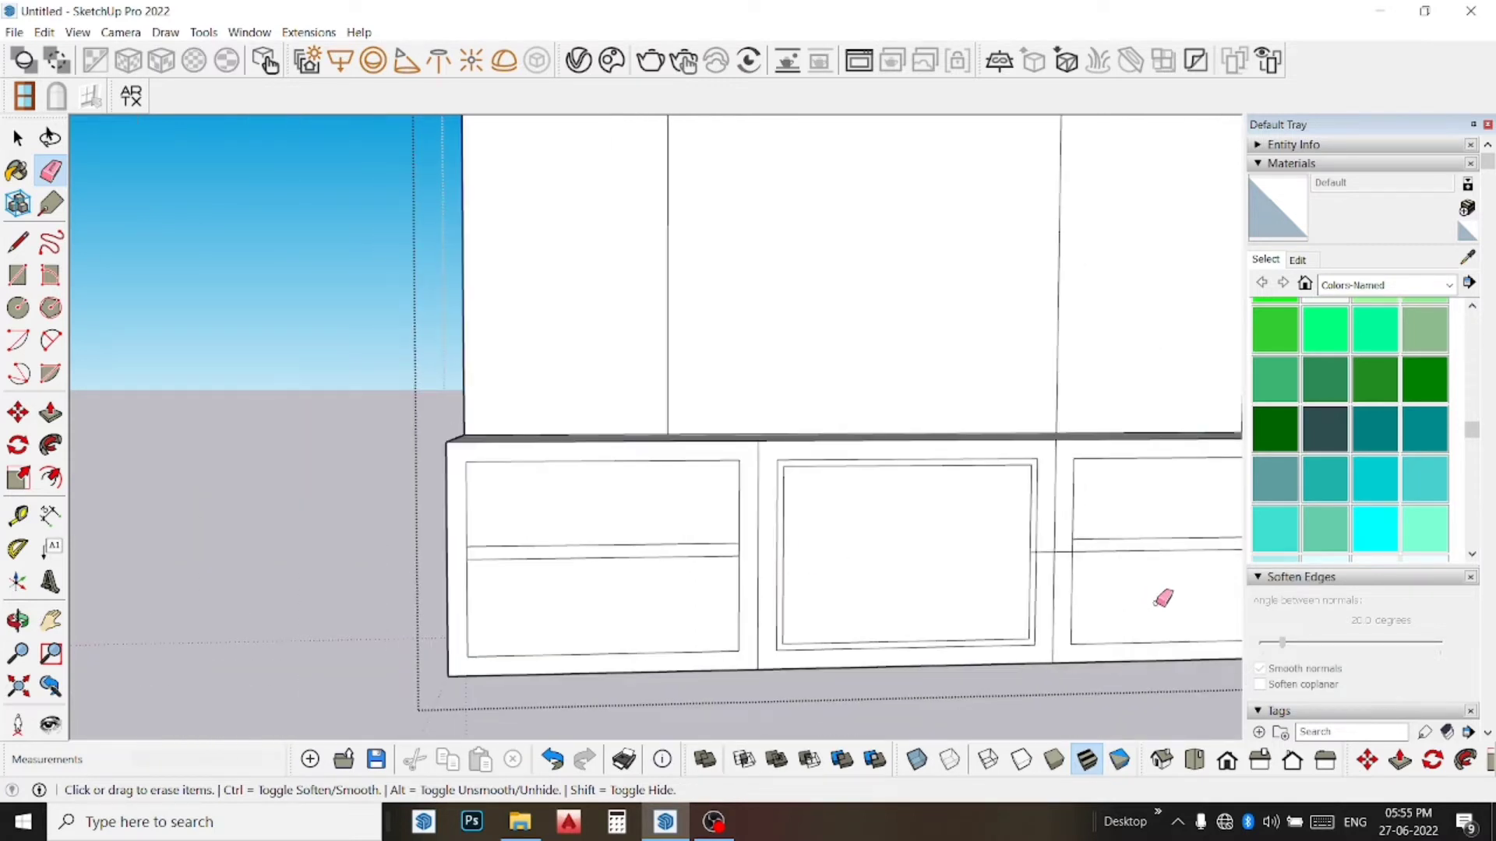
scroll(1083, 545, up, 2)
scroll(1080, 553, up, 2)
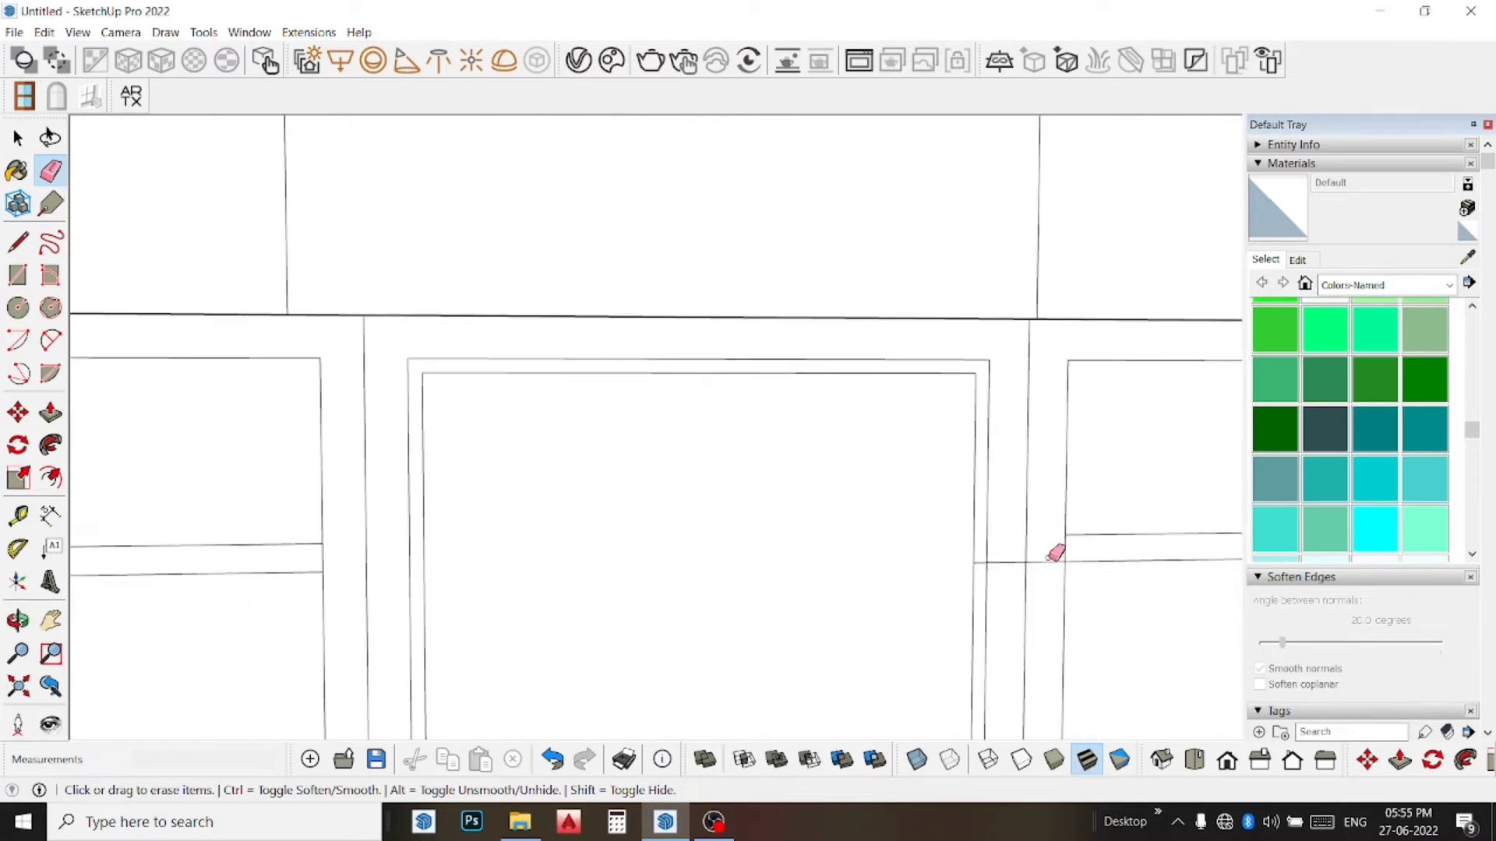
click(1064, 549)
click(1006, 562)
click(975, 558)
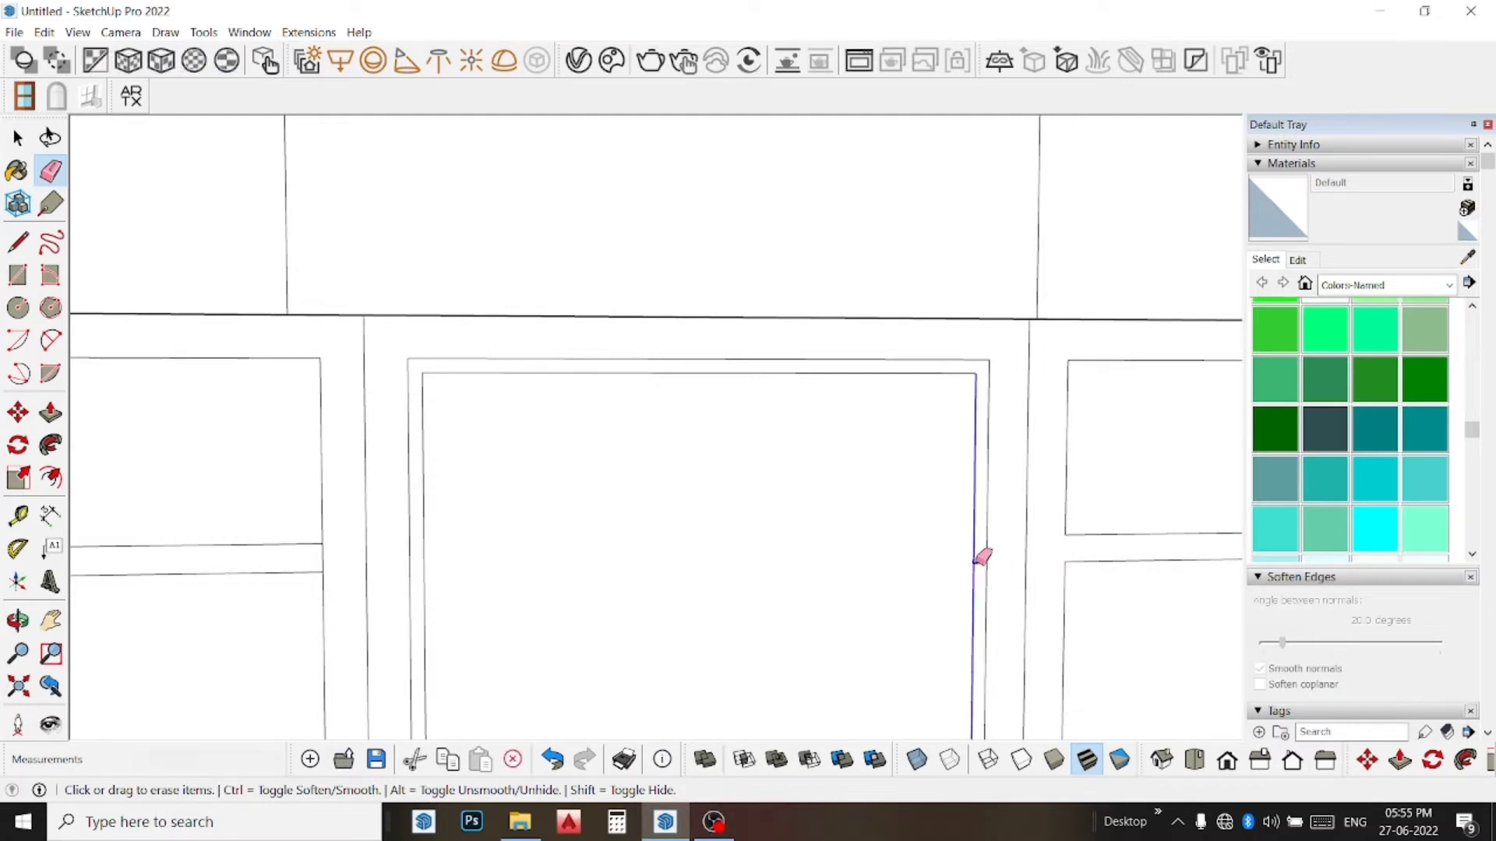
key(ctrl+z)
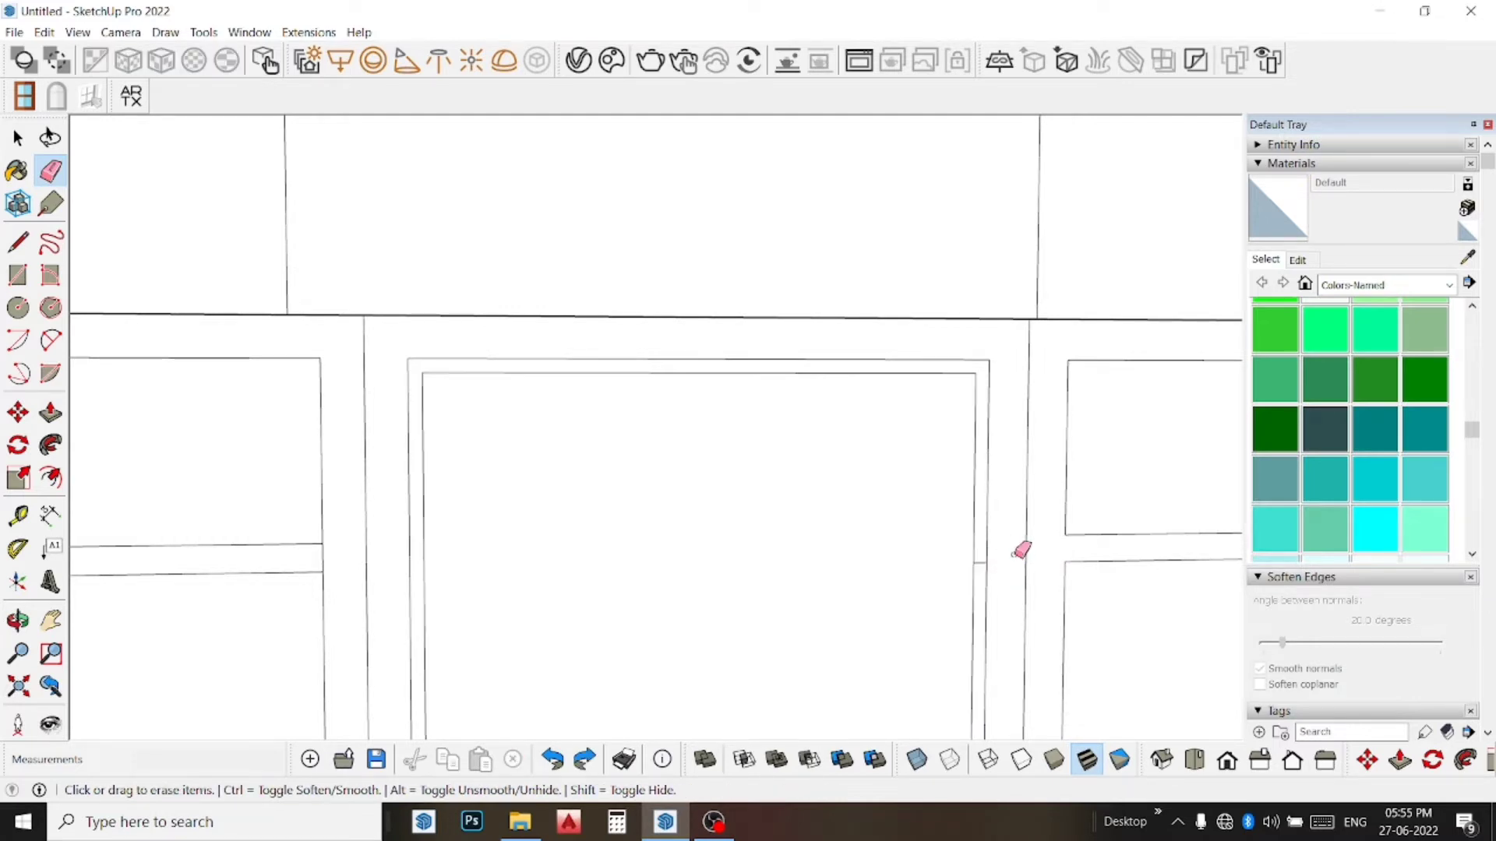
scroll(958, 561, up, 2)
scroll(997, 545, up, 1)
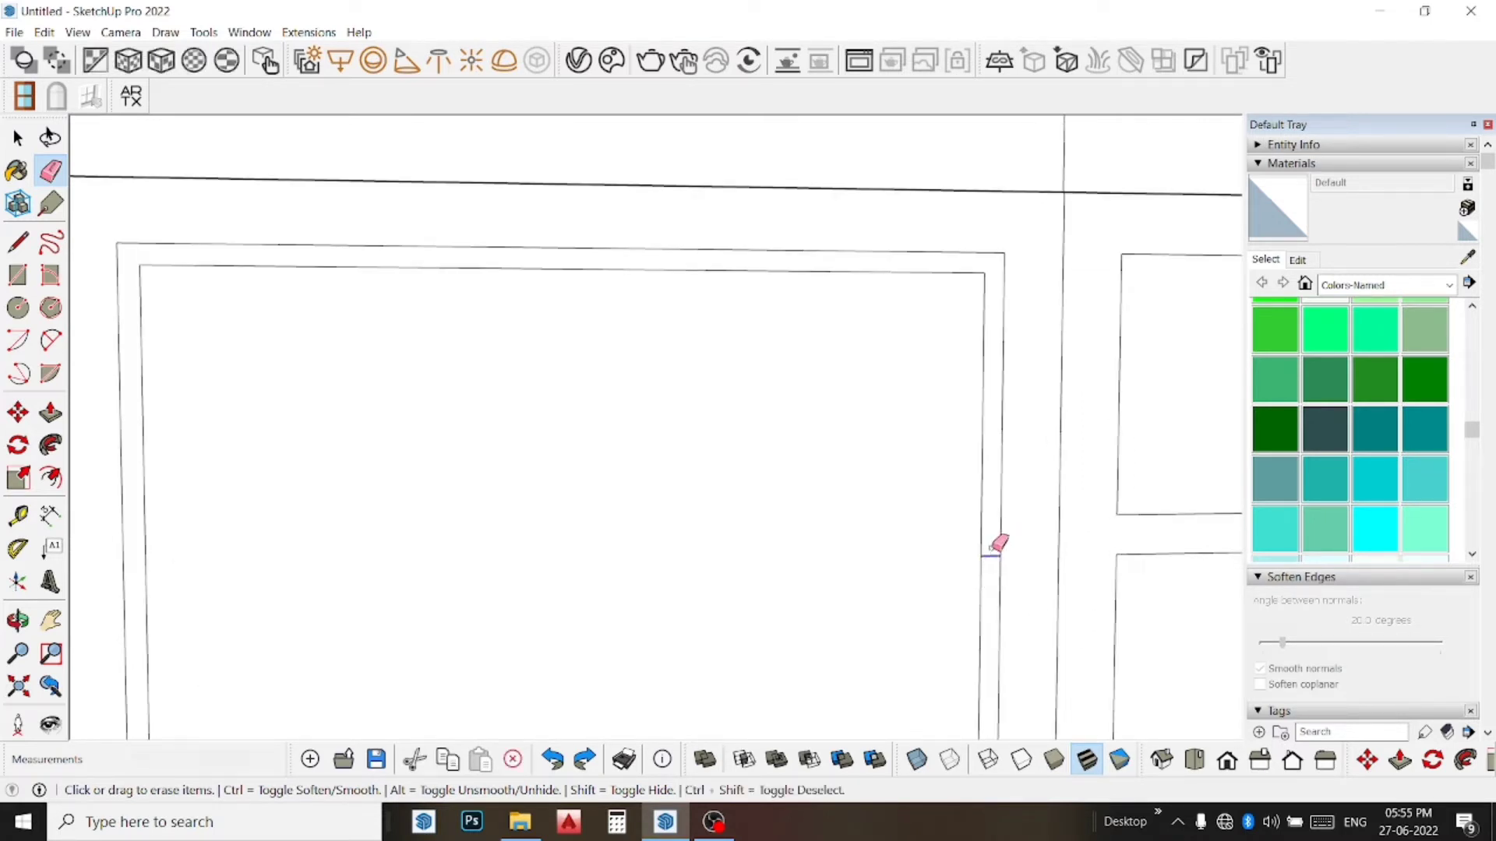
scroll(1001, 554, down, 2)
scroll(1004, 554, down, 2)
scroll(1005, 554, down, 2)
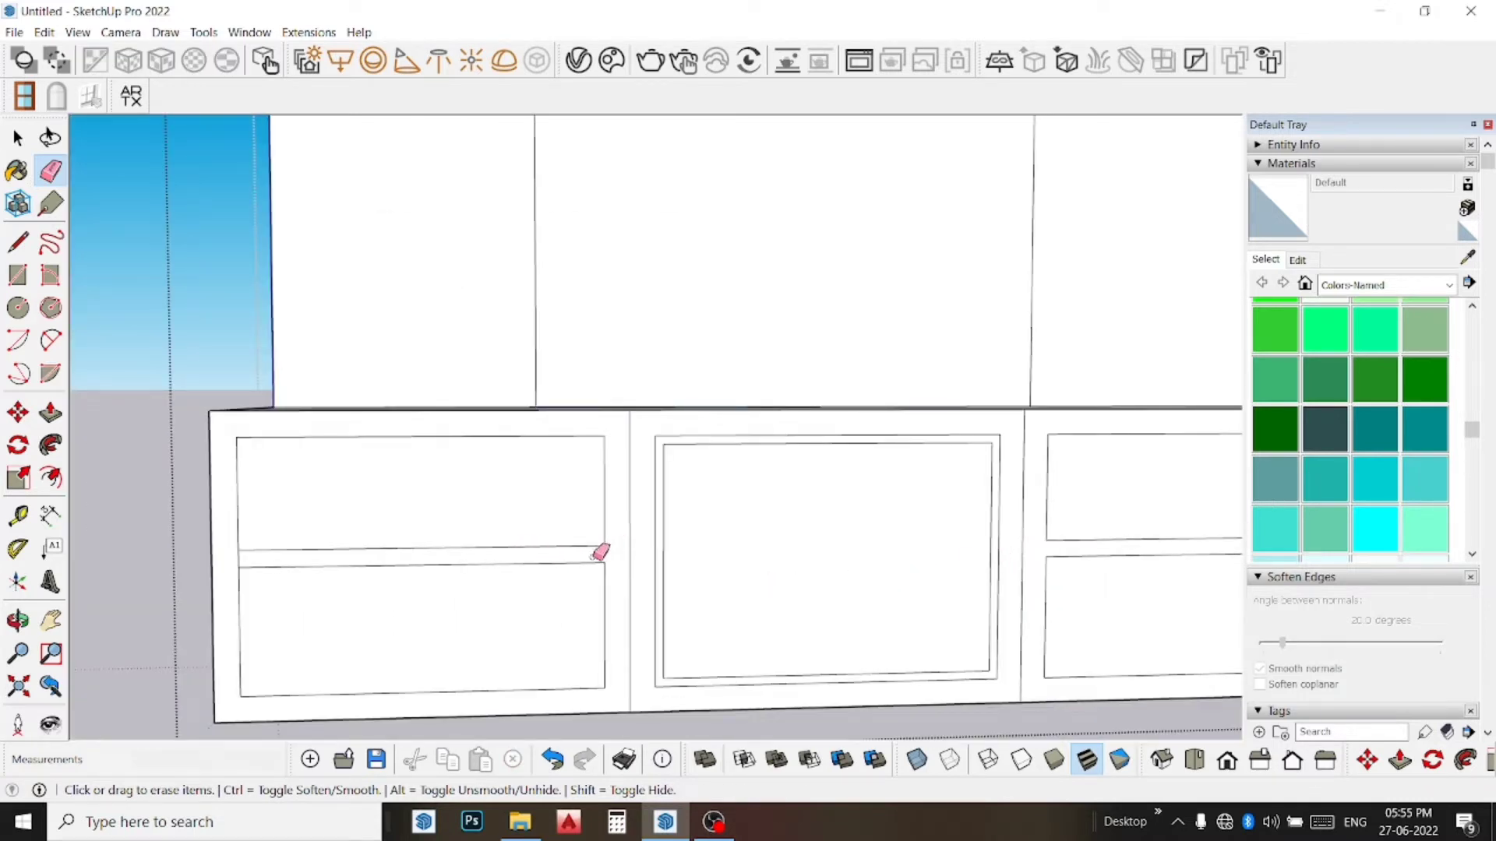
scroll(587, 540, down, 2)
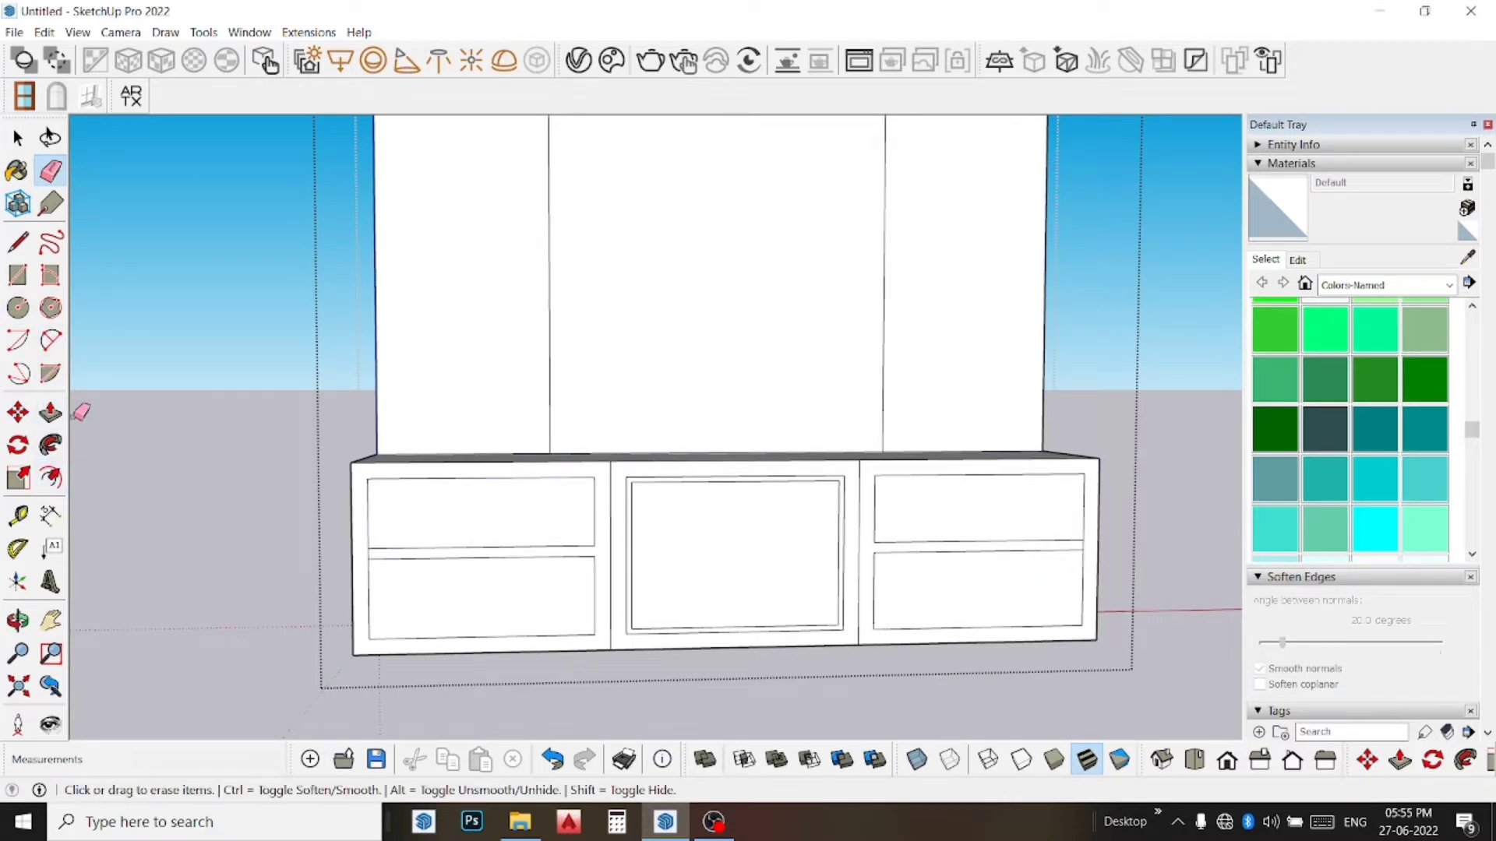
Step: Recess all four side drawer faces 11 inches into the cabinet with Push/Pull
click(50, 413)
mouse_move(1079, 504)
middle_down()
mouse_move(908, 545)
mouse_move(725, 631)
middle_up()
click(896, 605)
text(11)
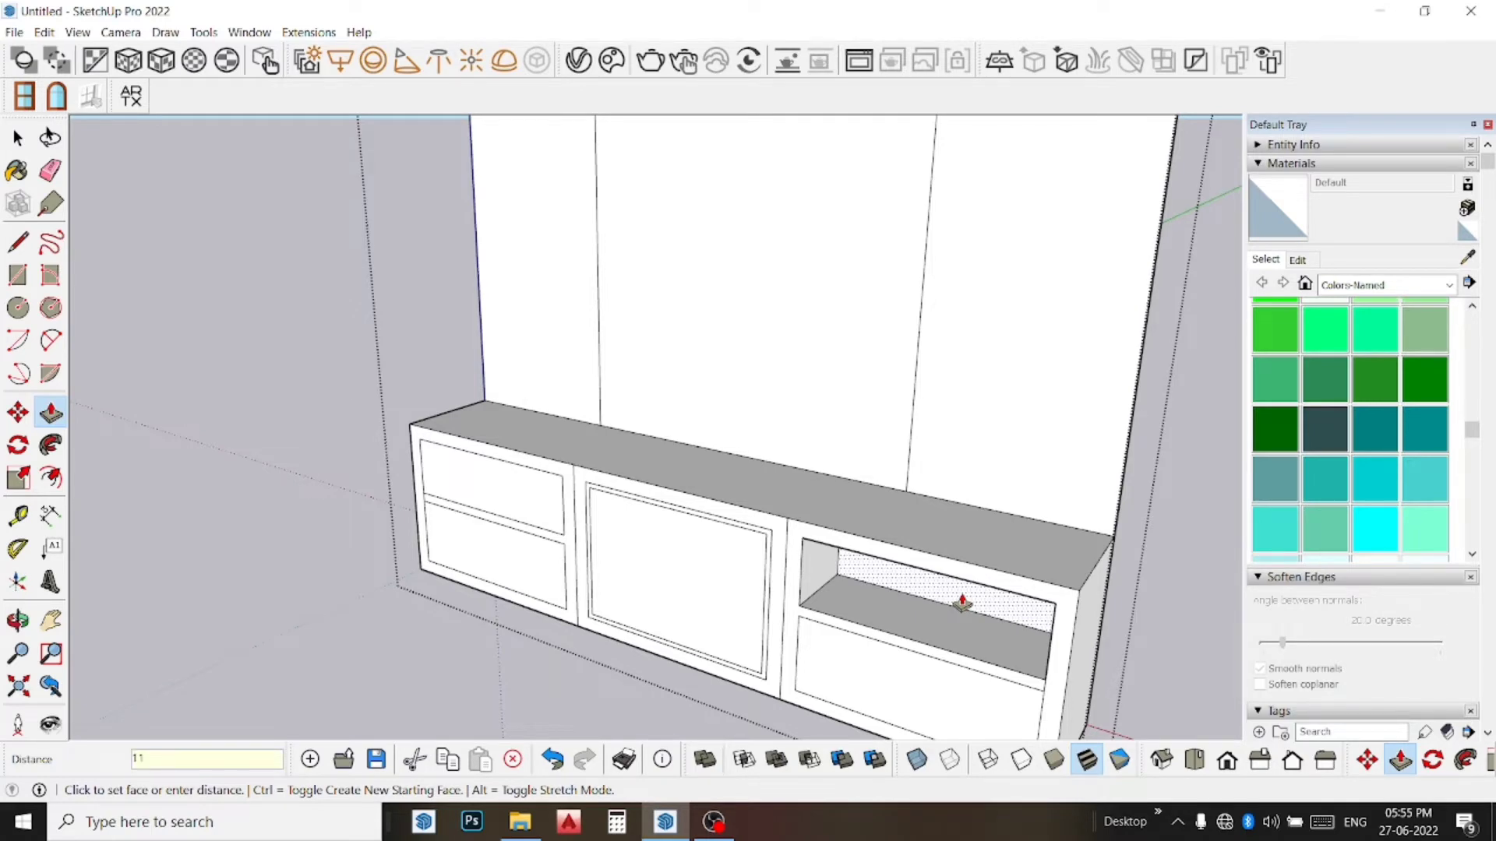
key(Return)
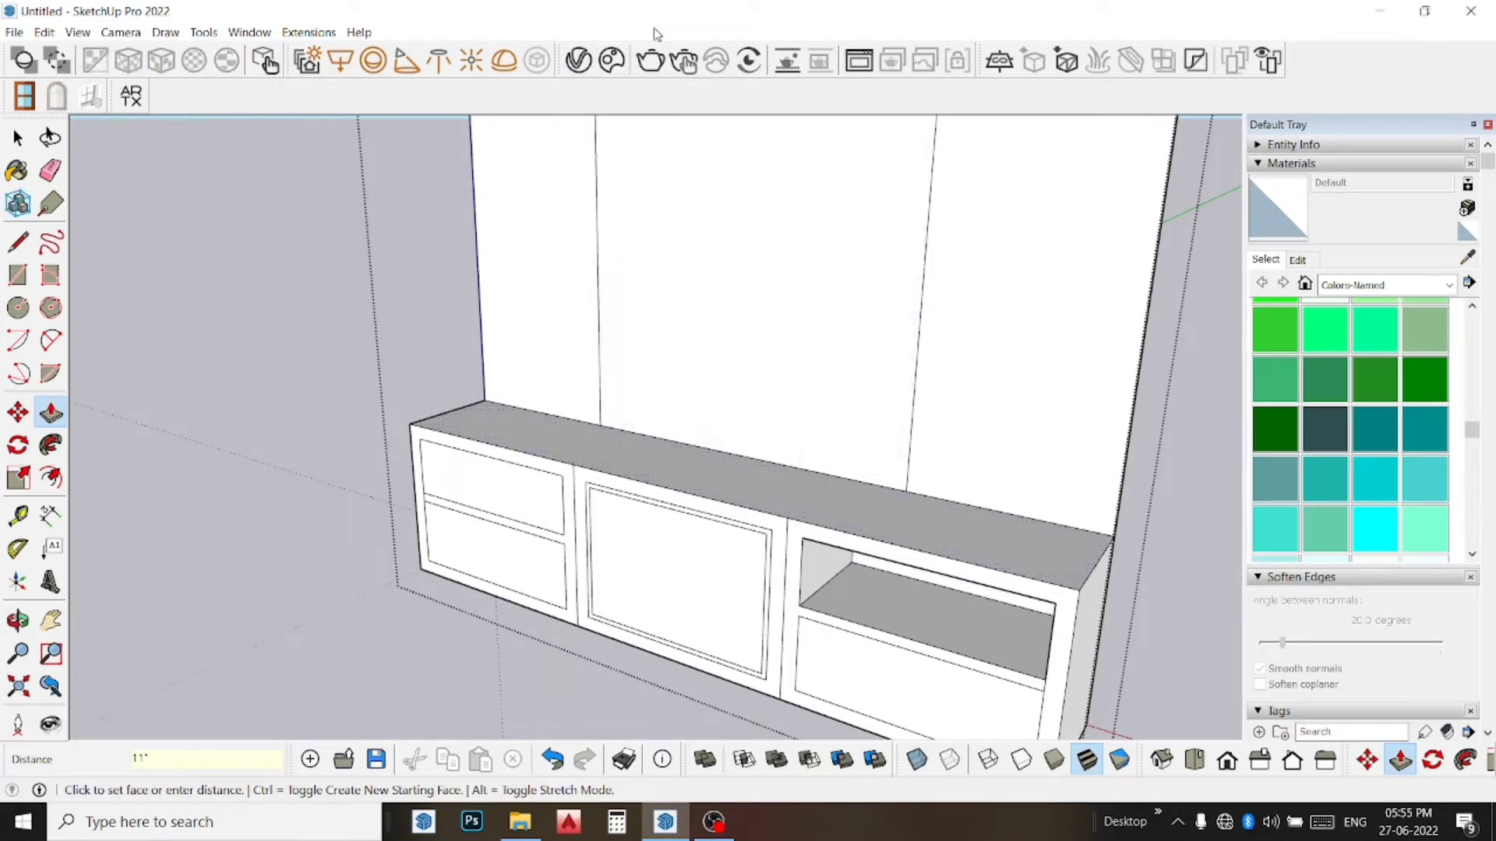
scroll(917, 533, down, 2)
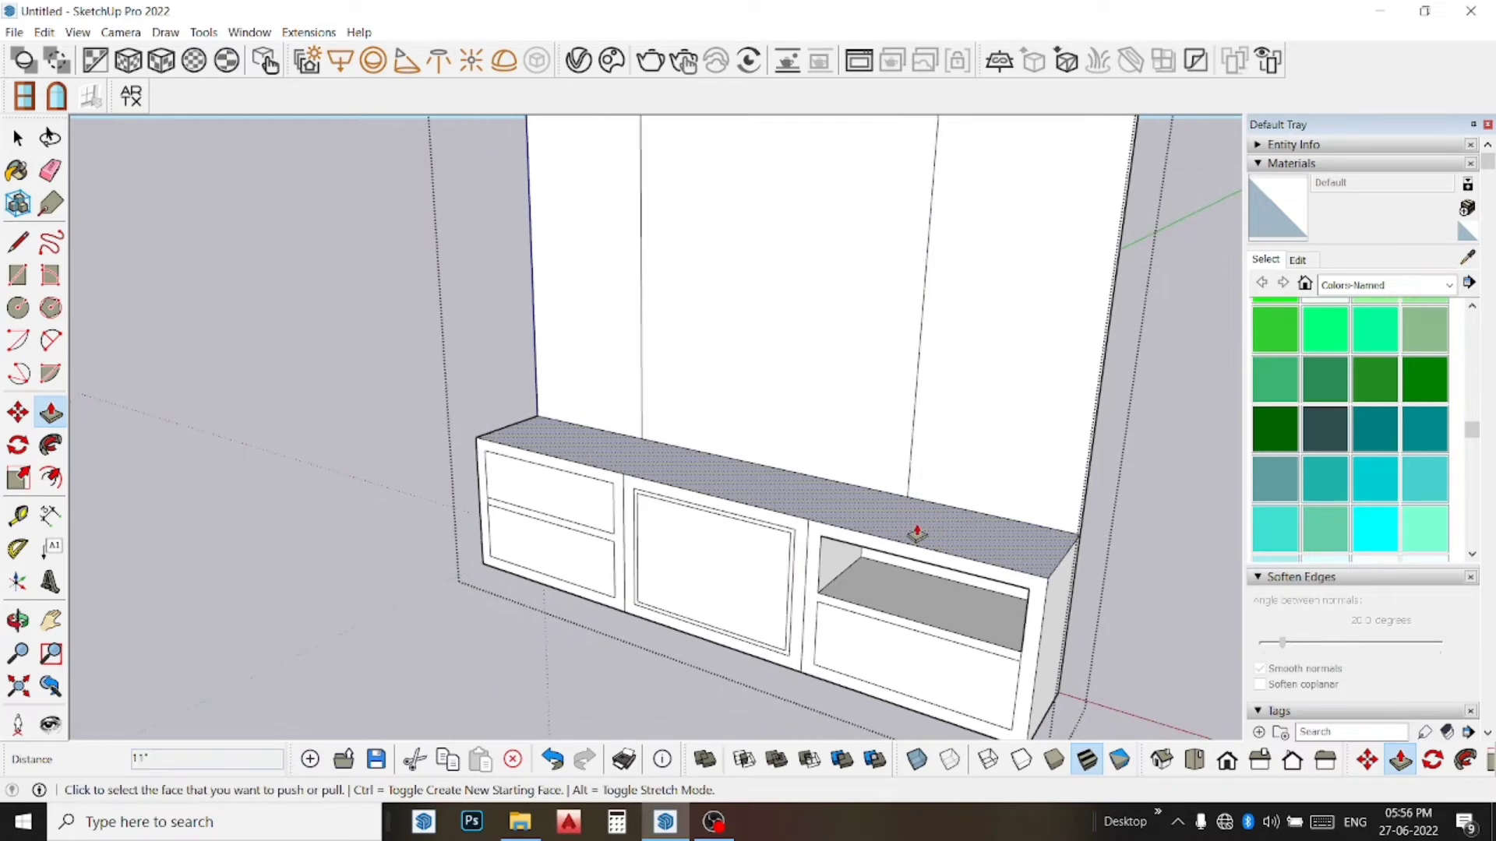
click(912, 670)
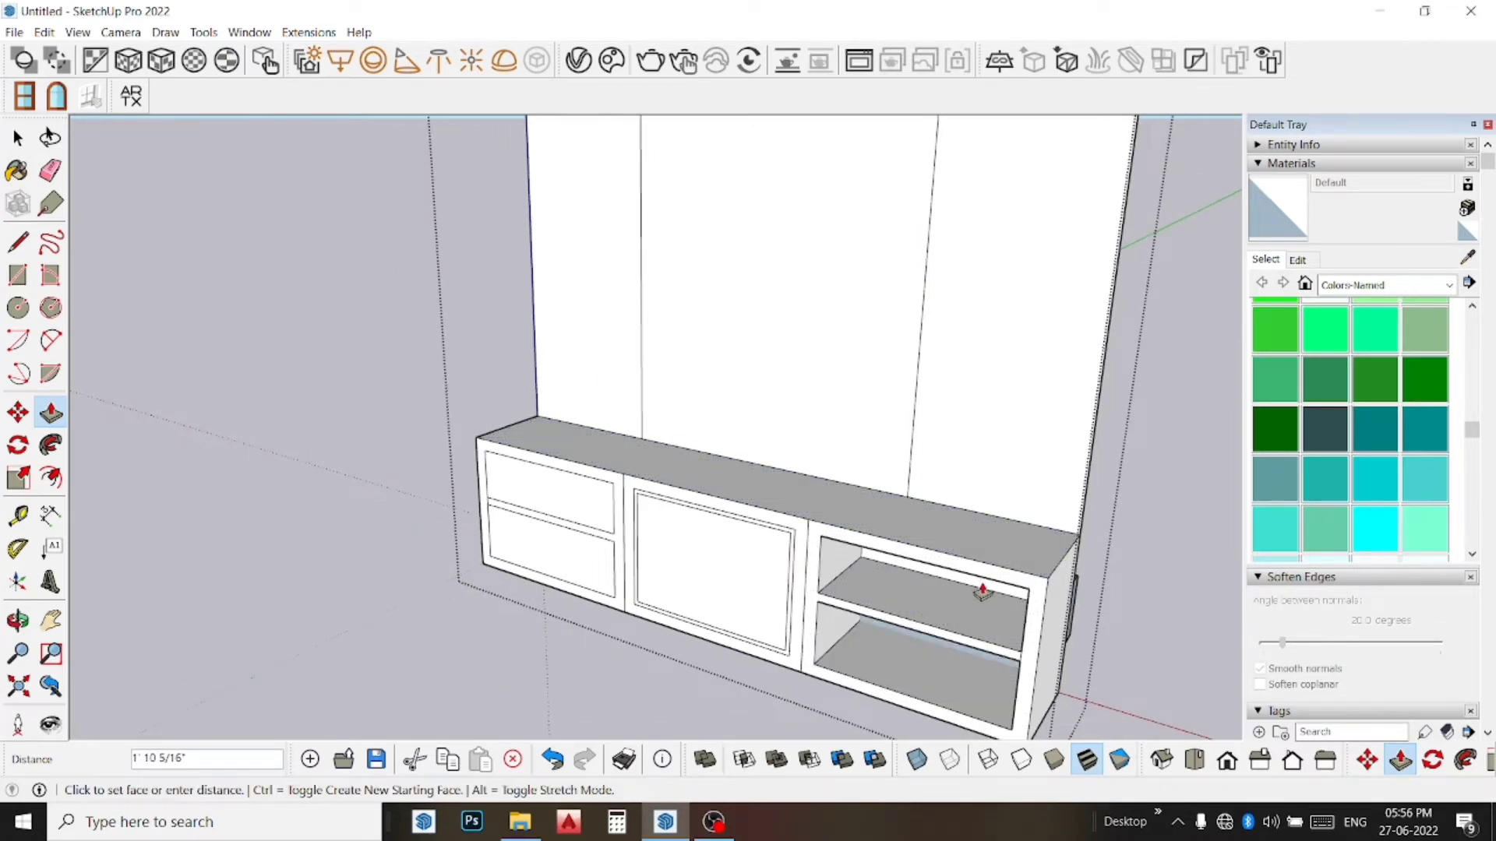
scroll(984, 592, up, 2)
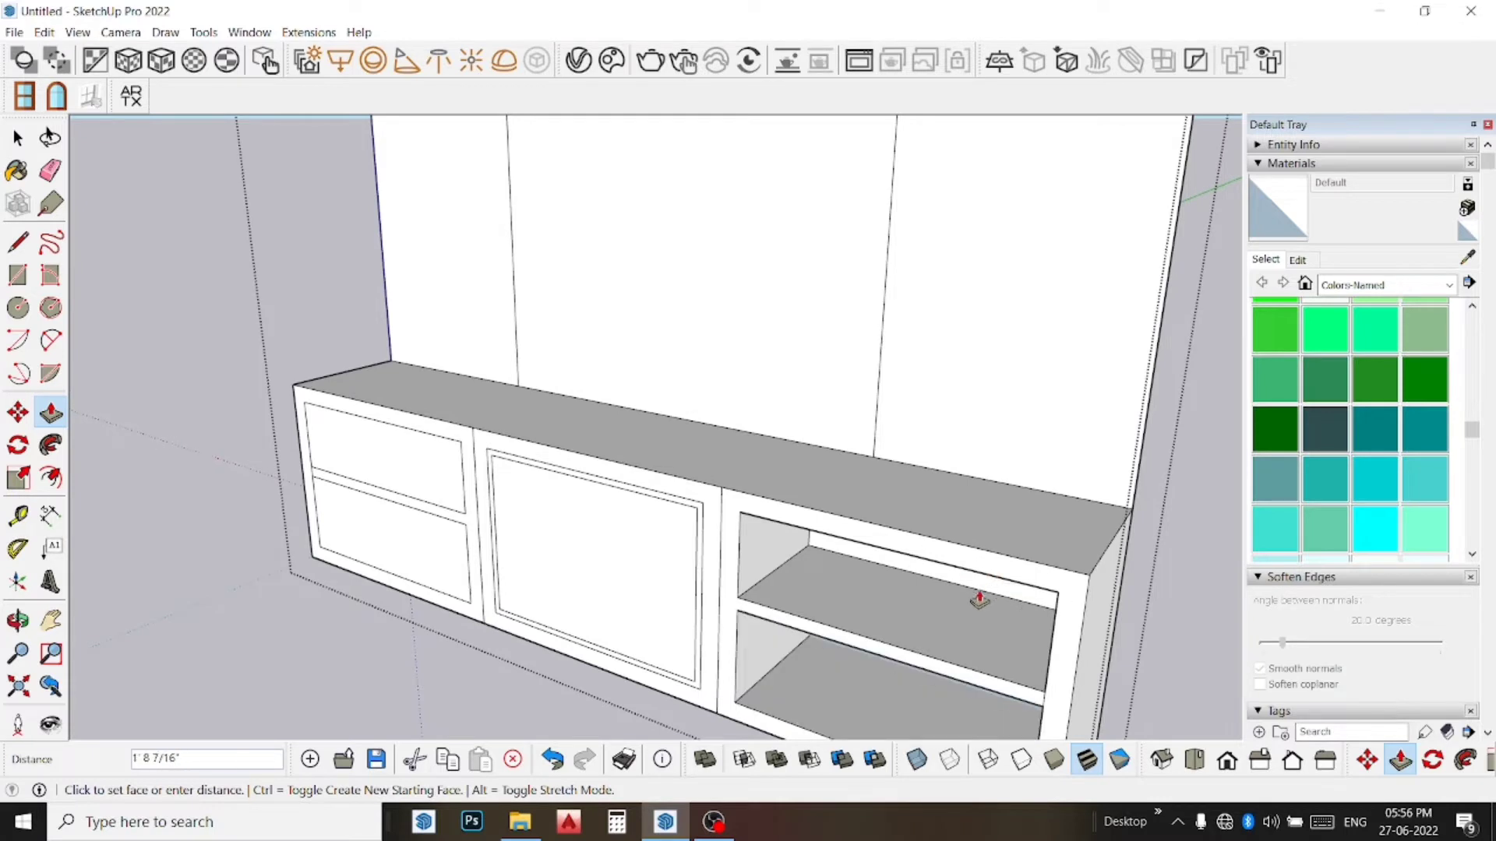
click(962, 590)
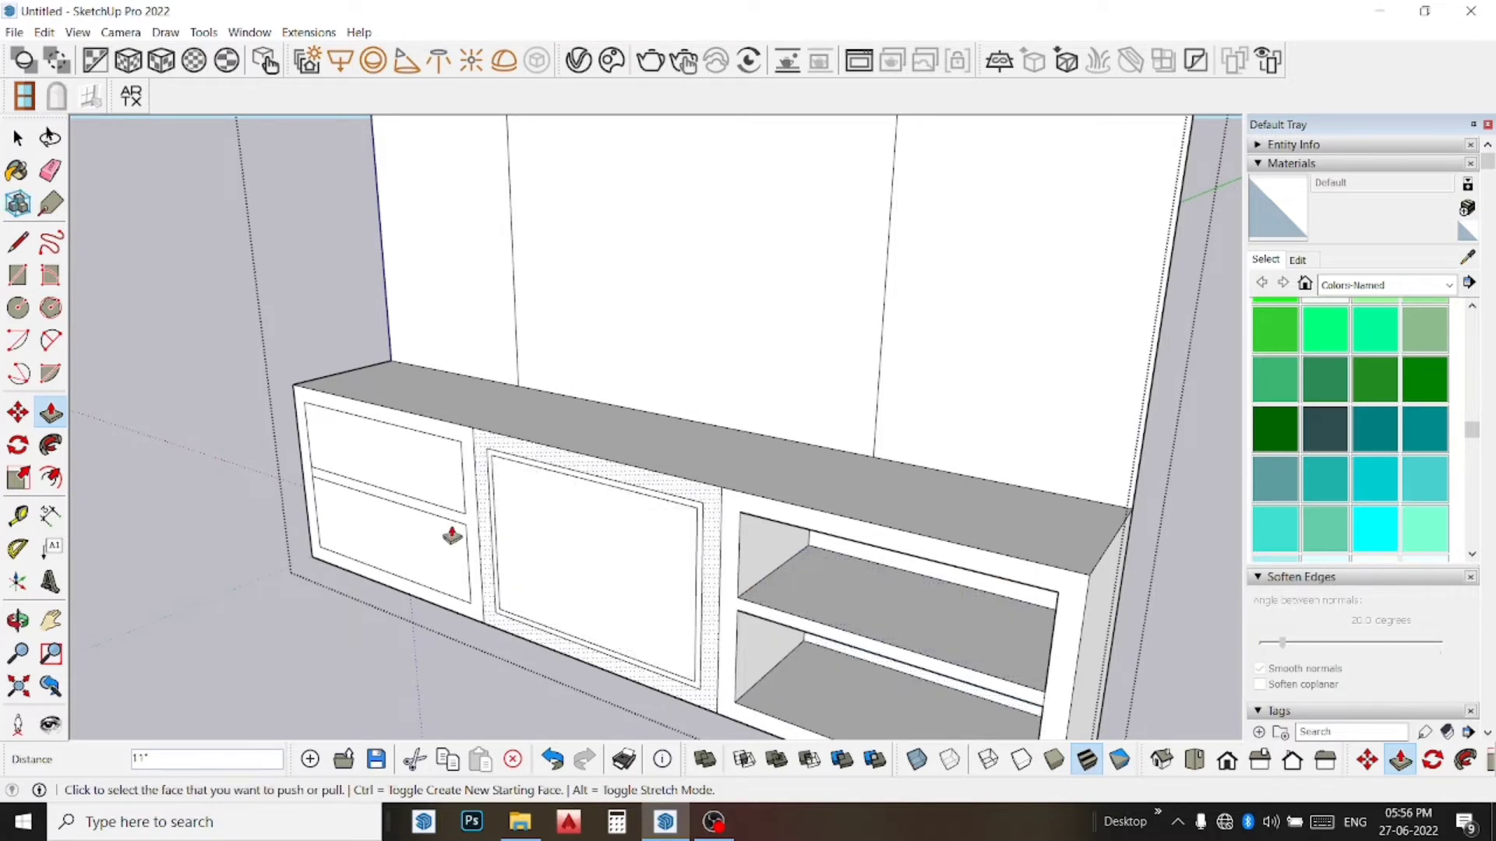
click(367, 457)
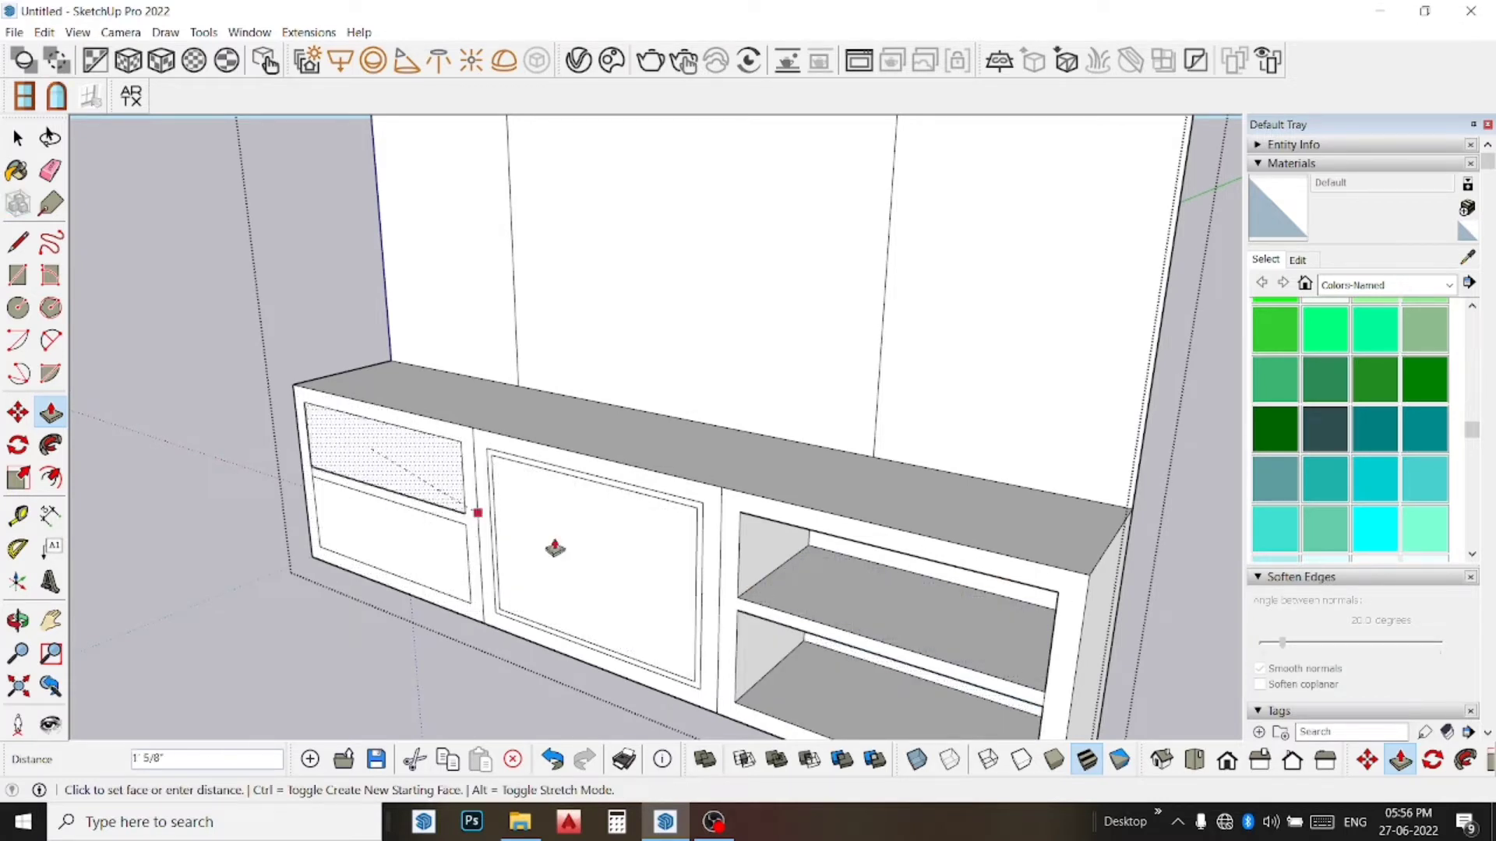
click(893, 571)
click(403, 560)
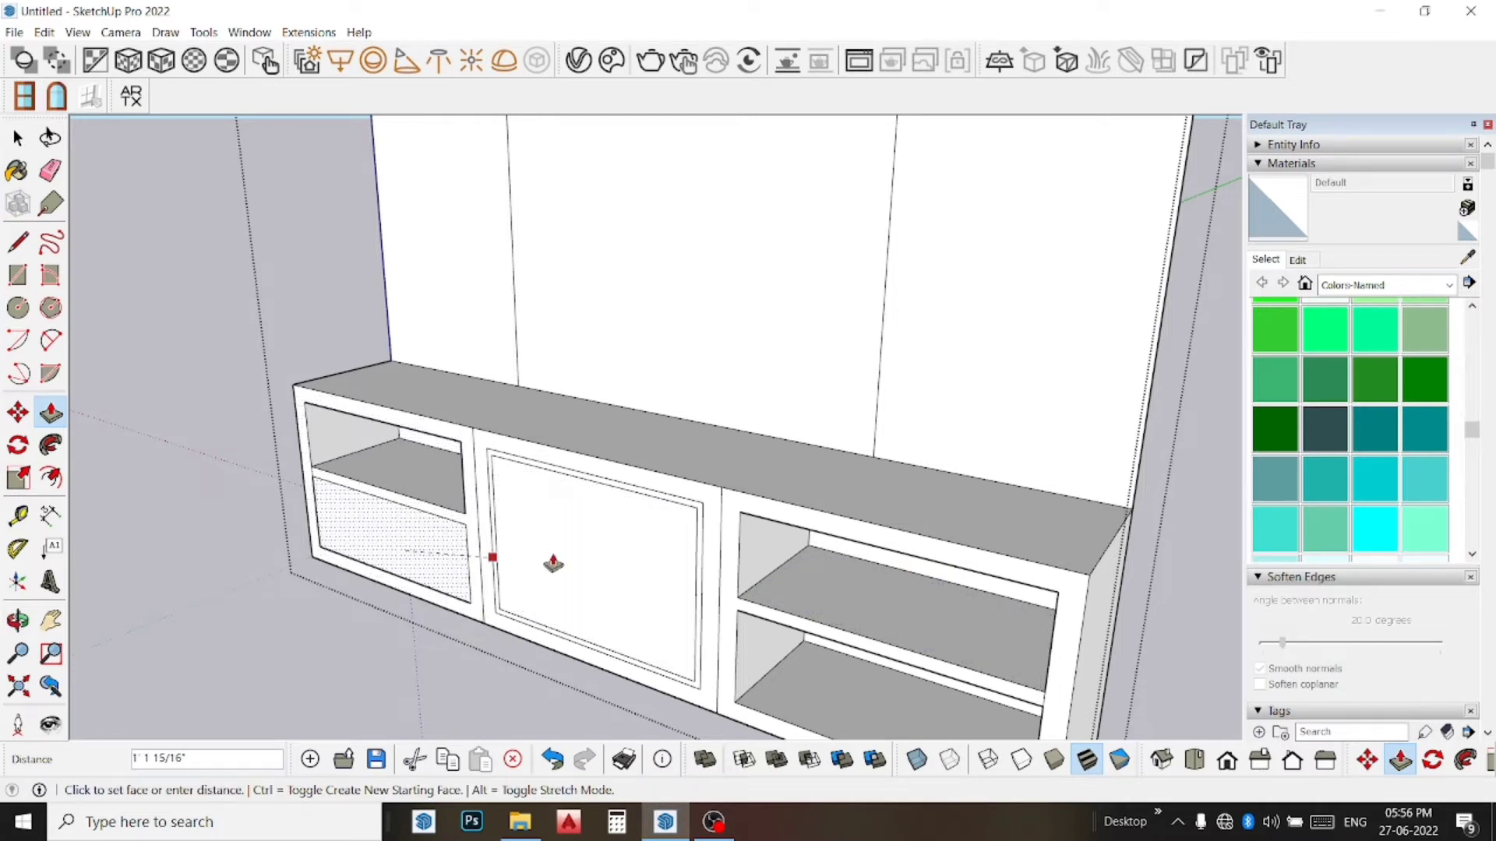
click(867, 568)
key(space)
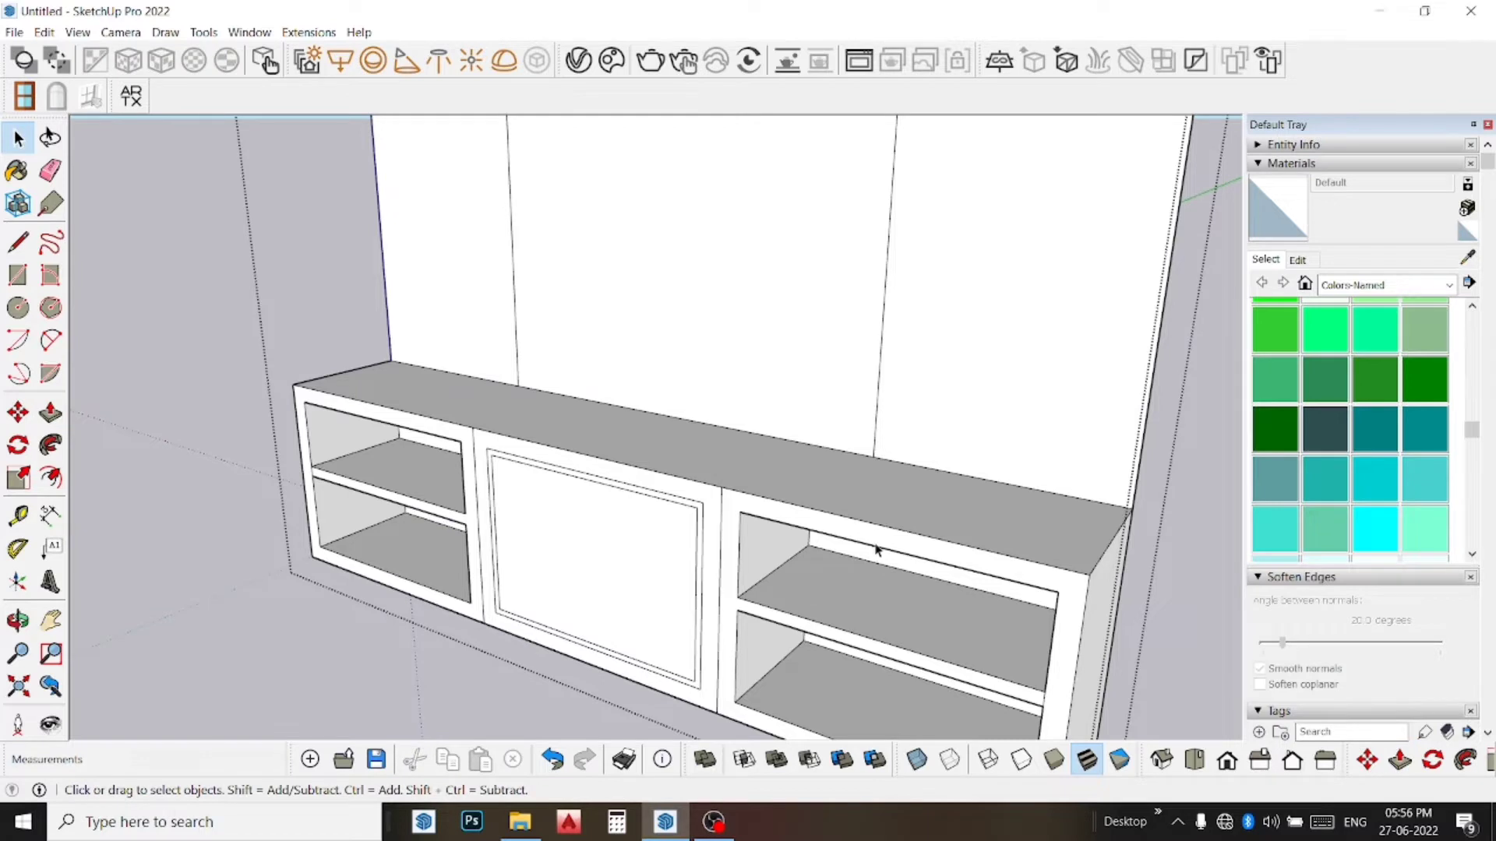
Step: Push away the upper-left and lower-left compartments' end panels to open them
scroll(855, 560, down, 2)
scroll(855, 560, down, 1)
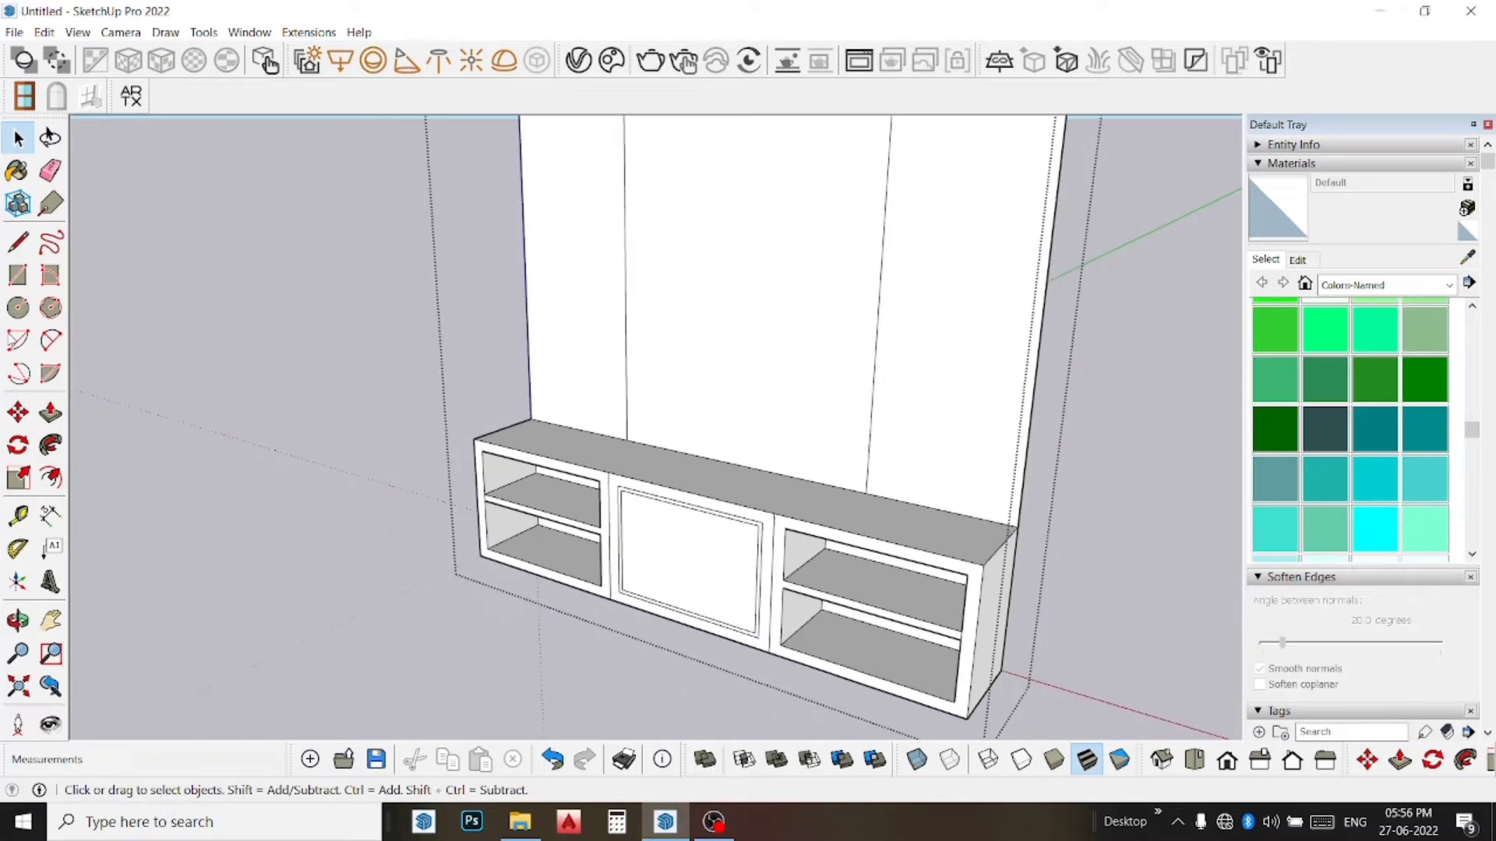
click(51, 413)
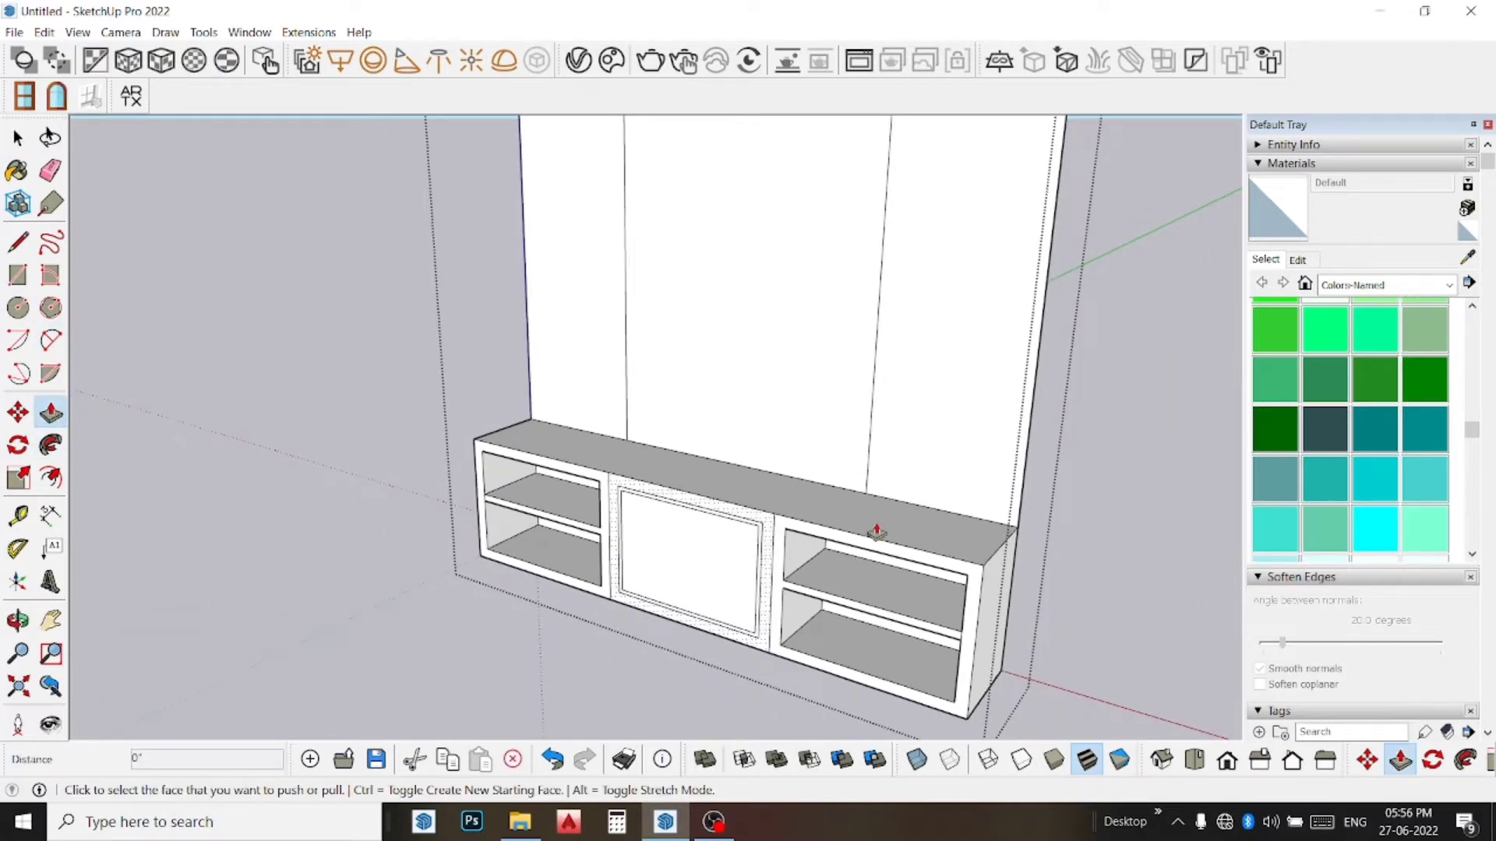
scroll(701, 526, up, 1)
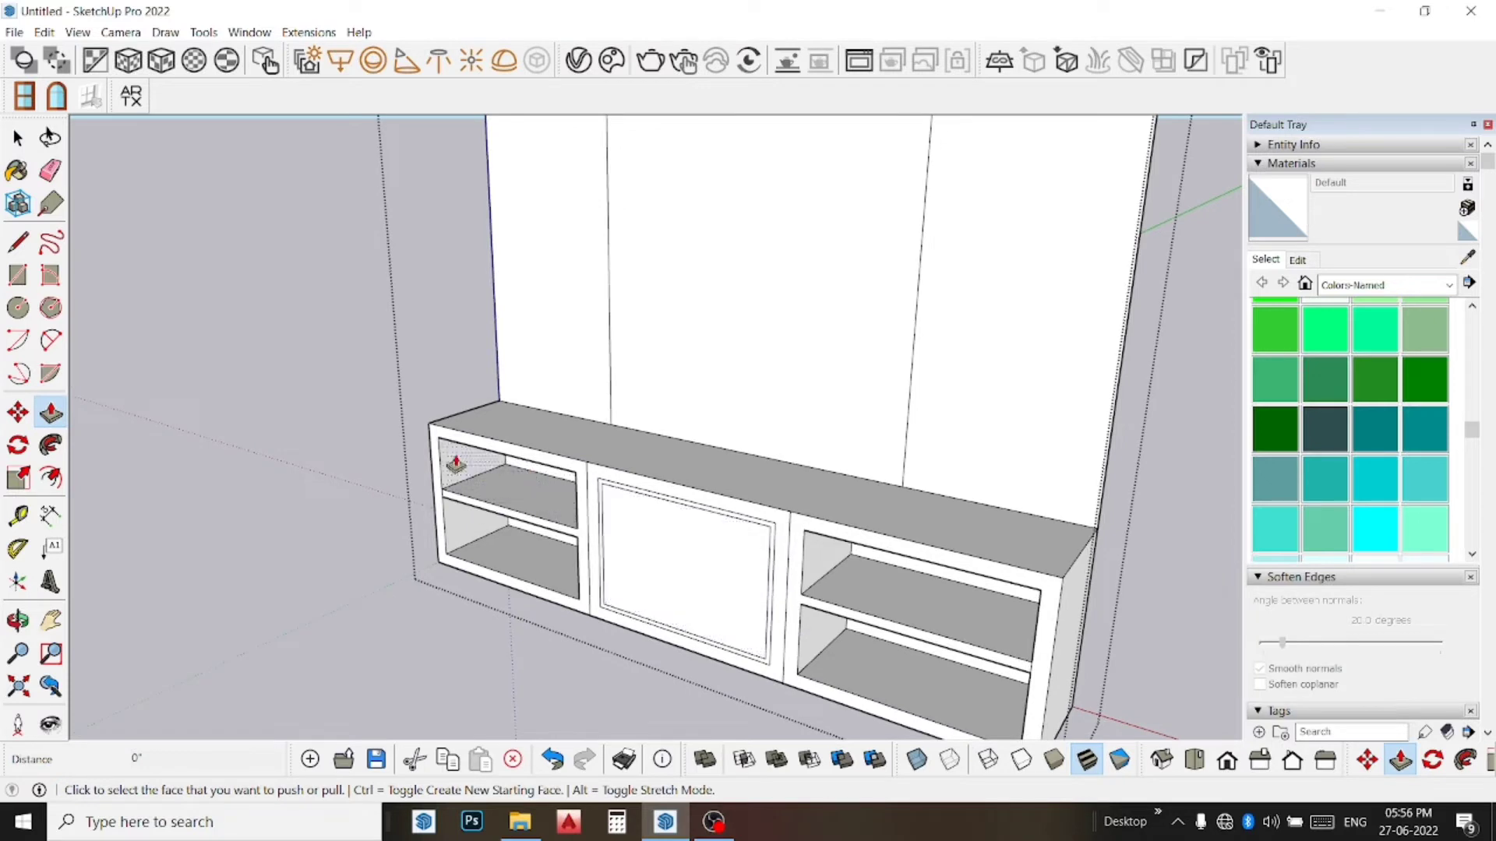
scroll(437, 507, up, 1)
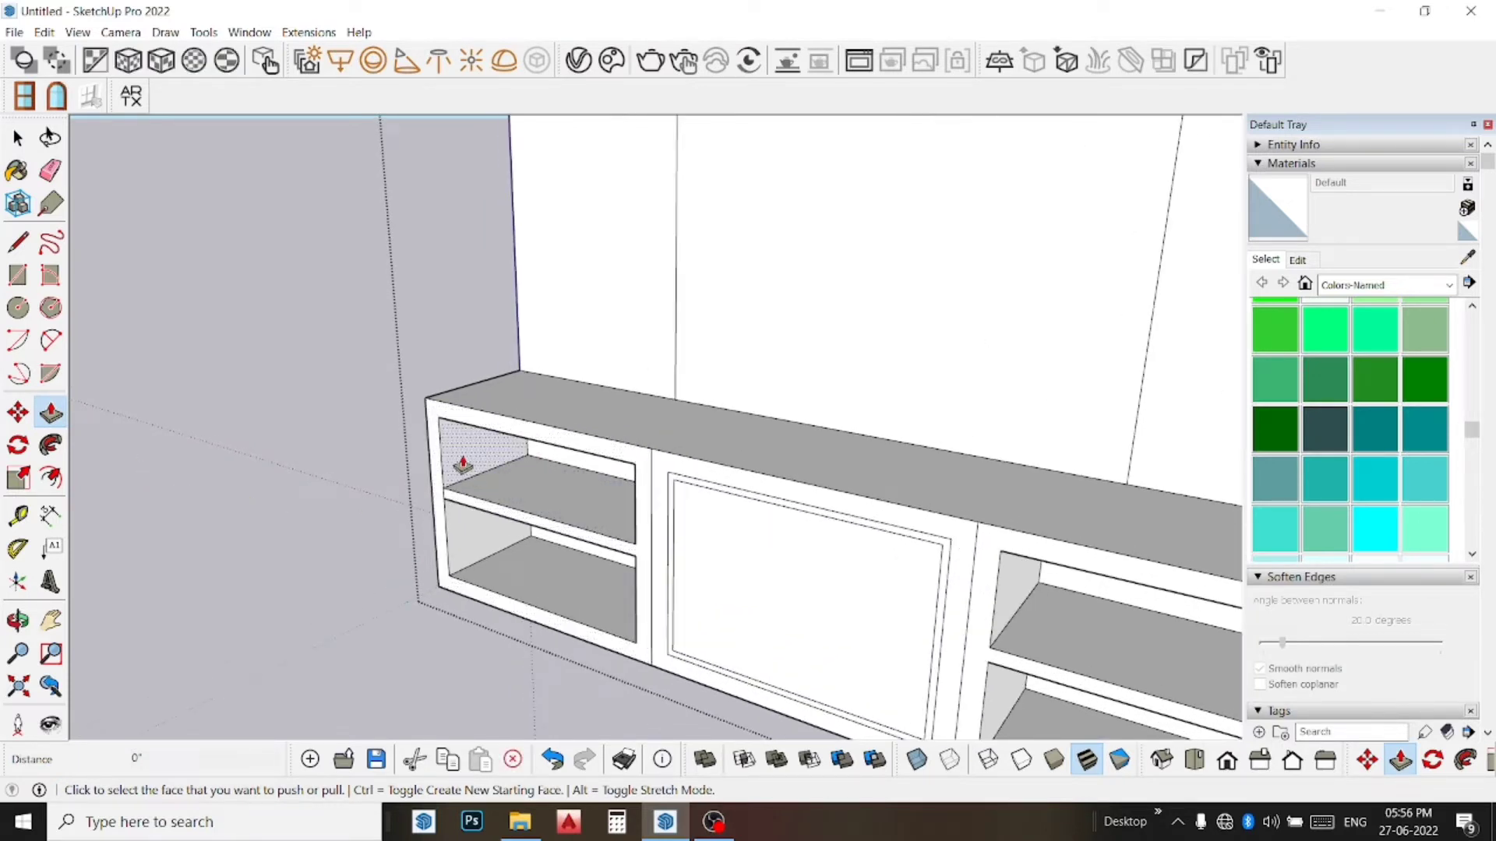
click(462, 465)
click(221, 403)
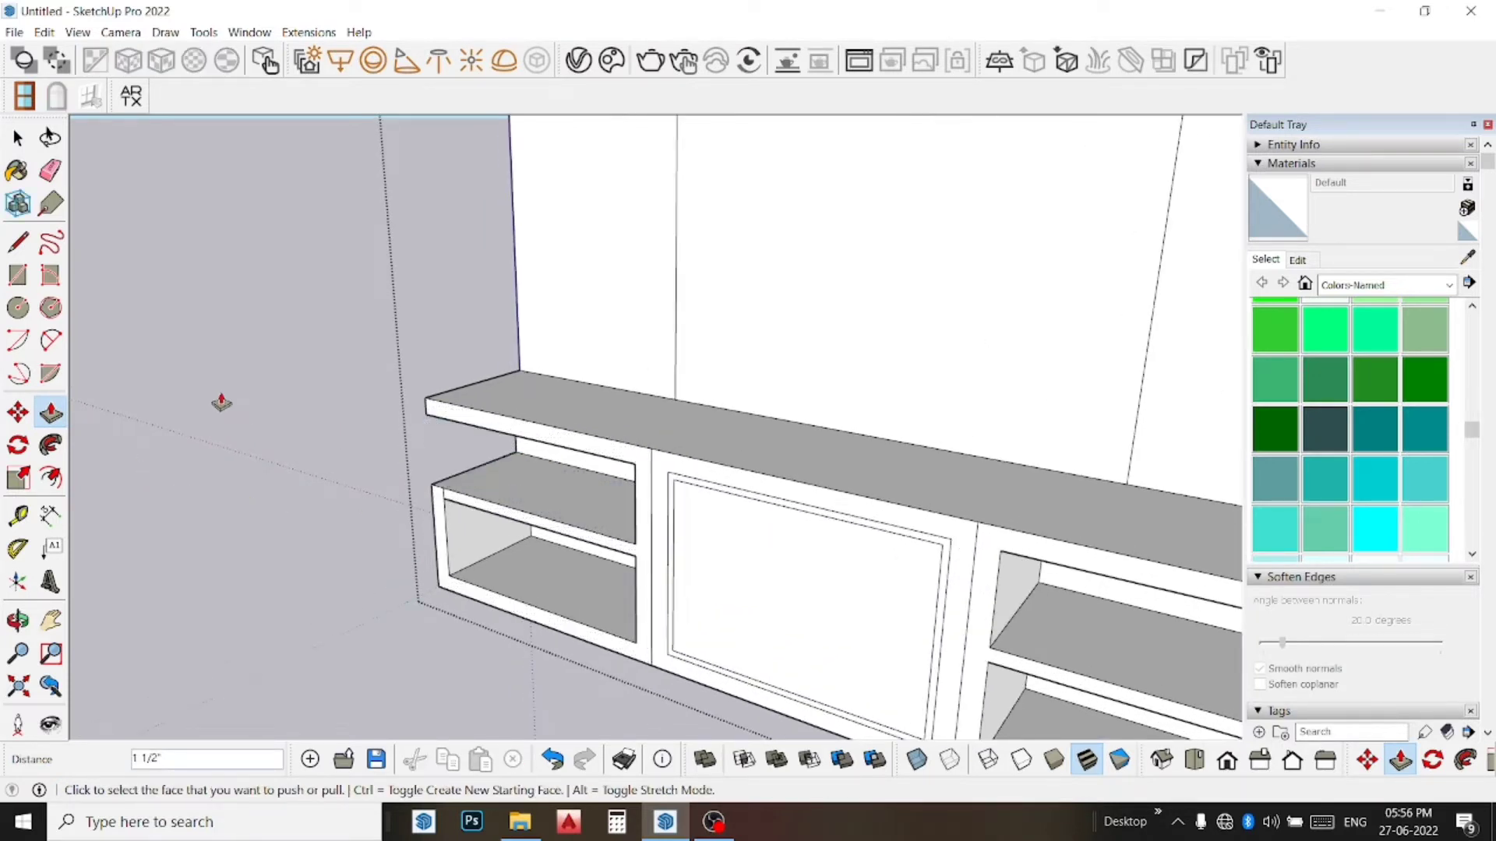
click(483, 558)
click(324, 507)
Step: Push away the upper-right and lower-right compartments' end panels, then return to Select
scroll(421, 502, down, 3)
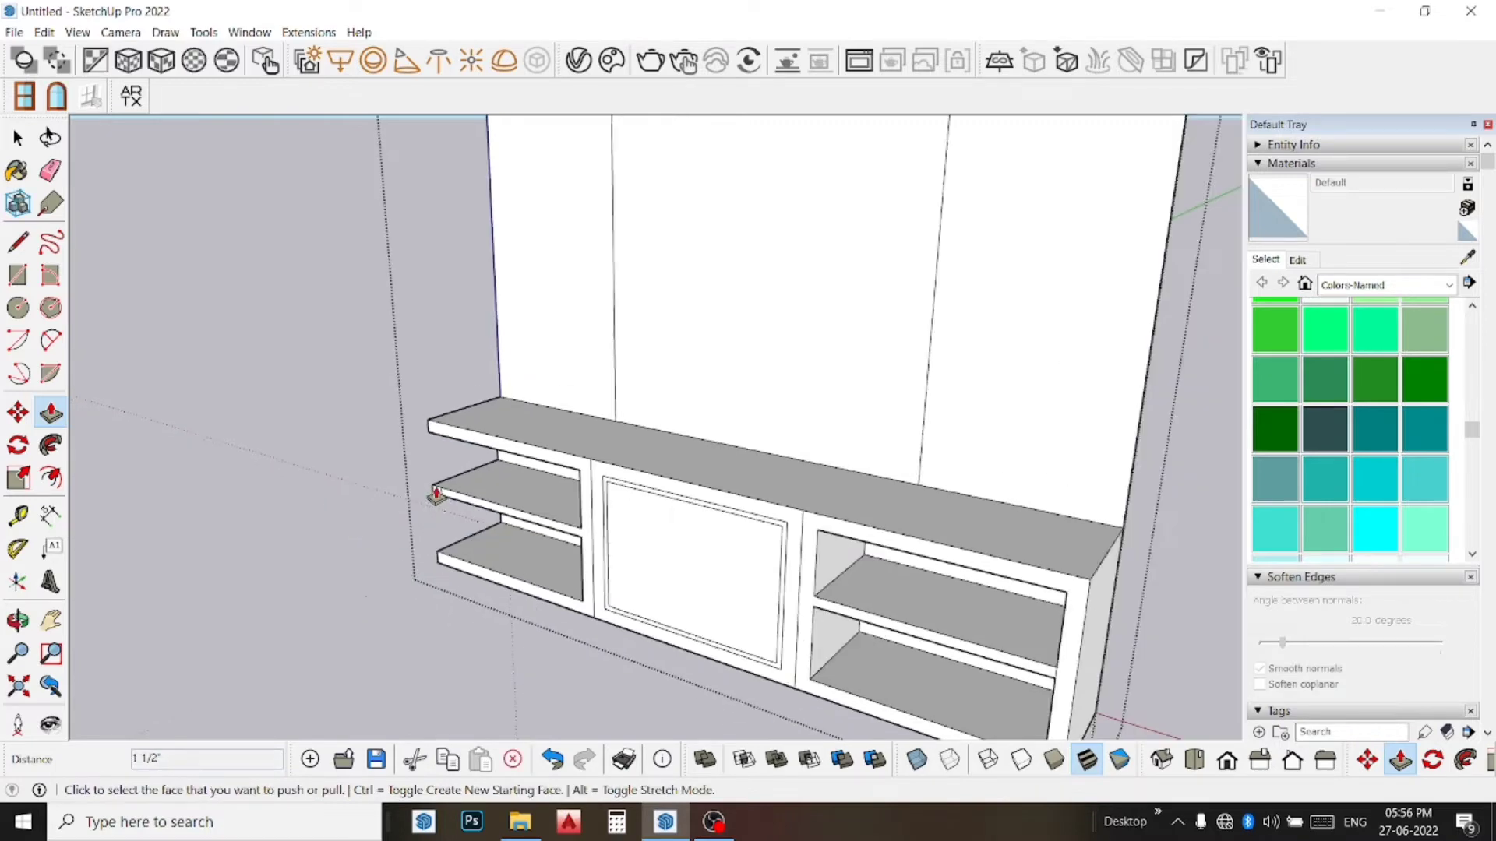
scroll(434, 494, down, 3)
mouse_move(434, 494)
middle_down()
mouse_move(1000, 587)
mouse_move(964, 537)
middle_up()
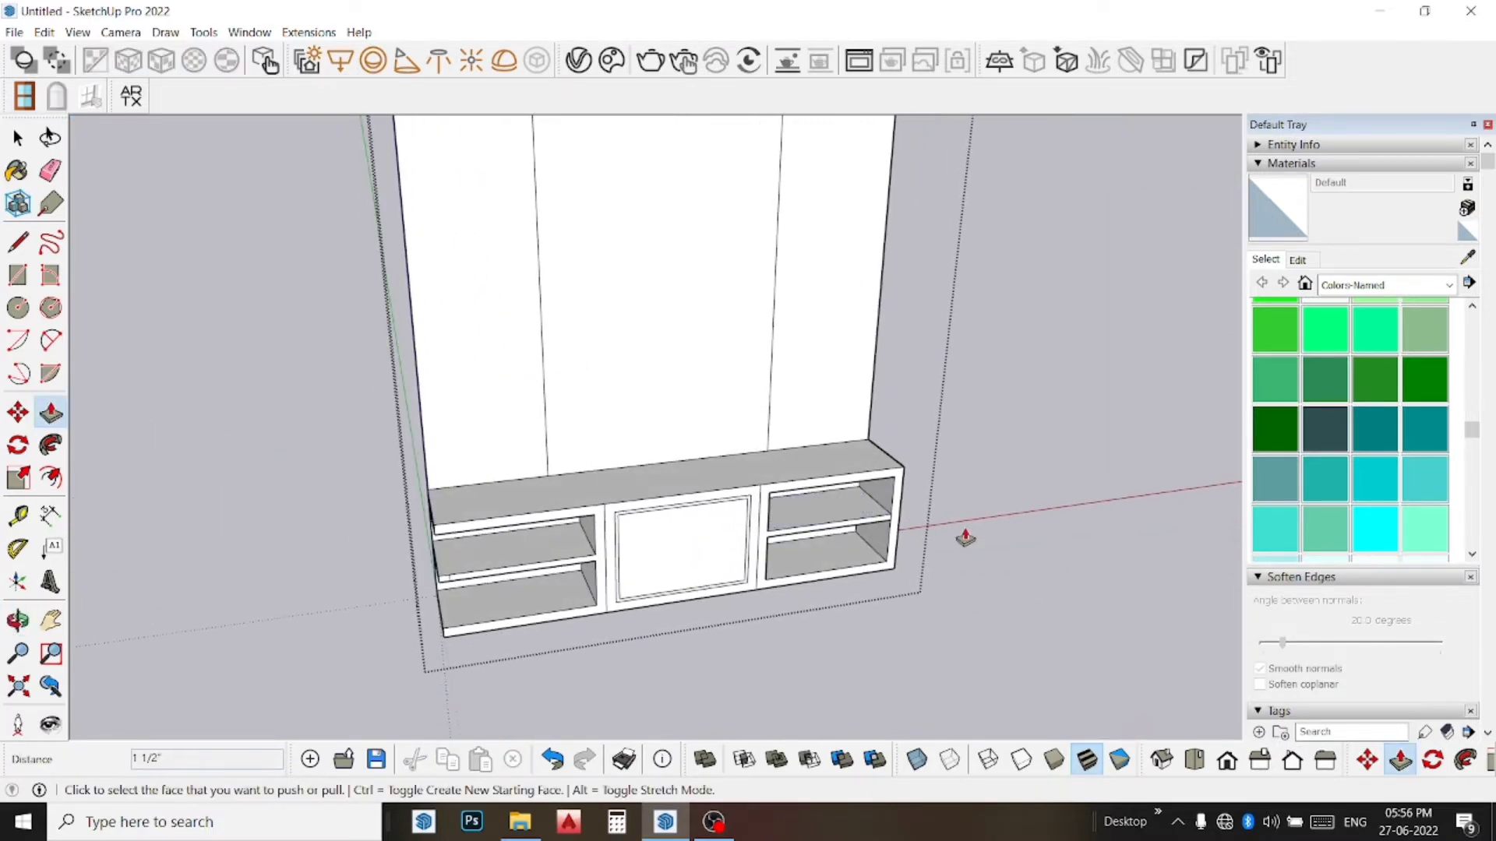
scroll(857, 506, up, 2)
click(871, 496)
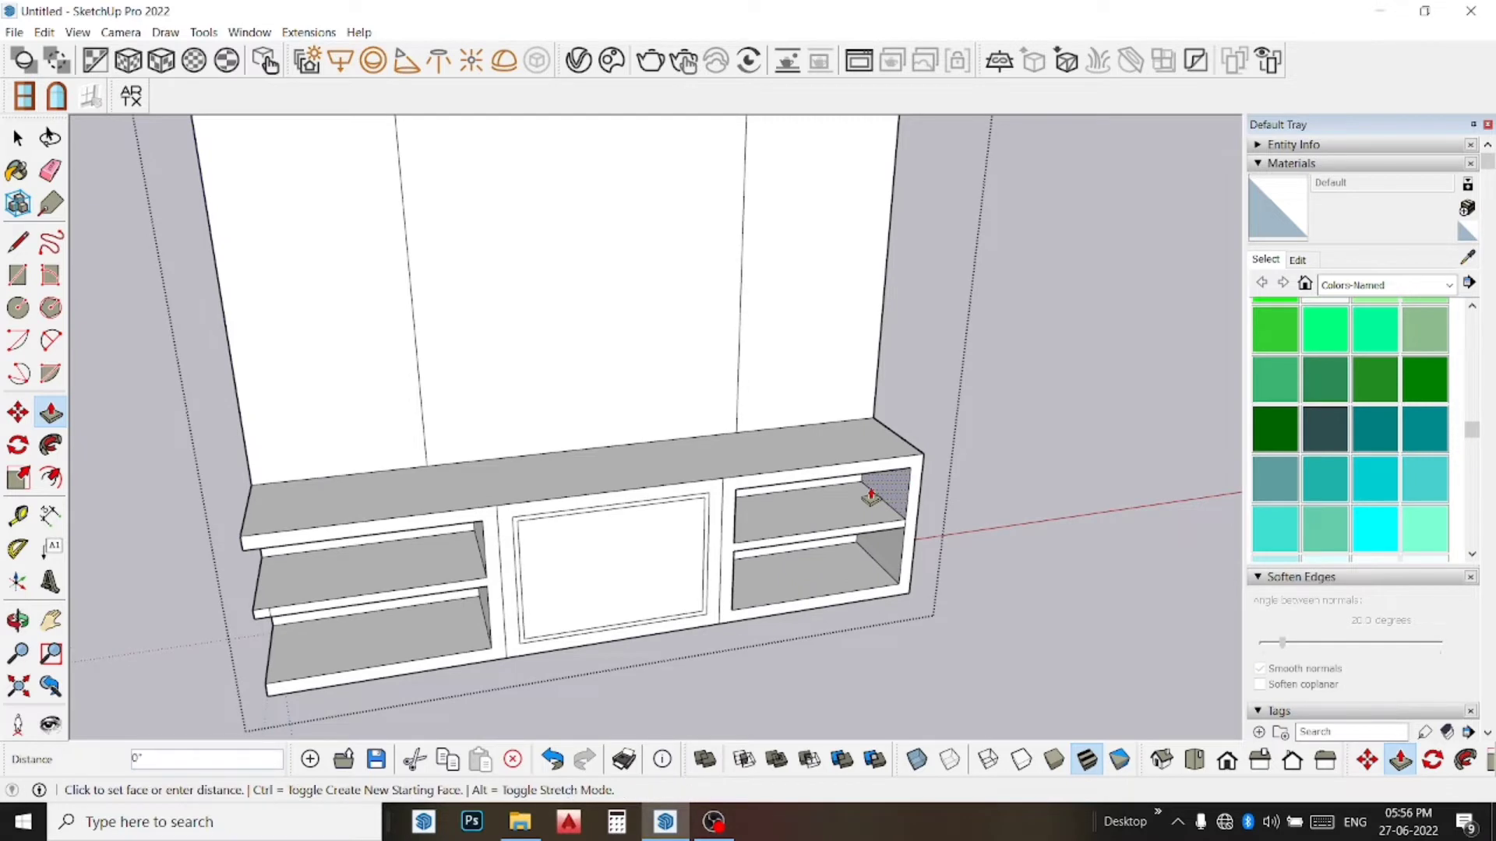
click(1128, 495)
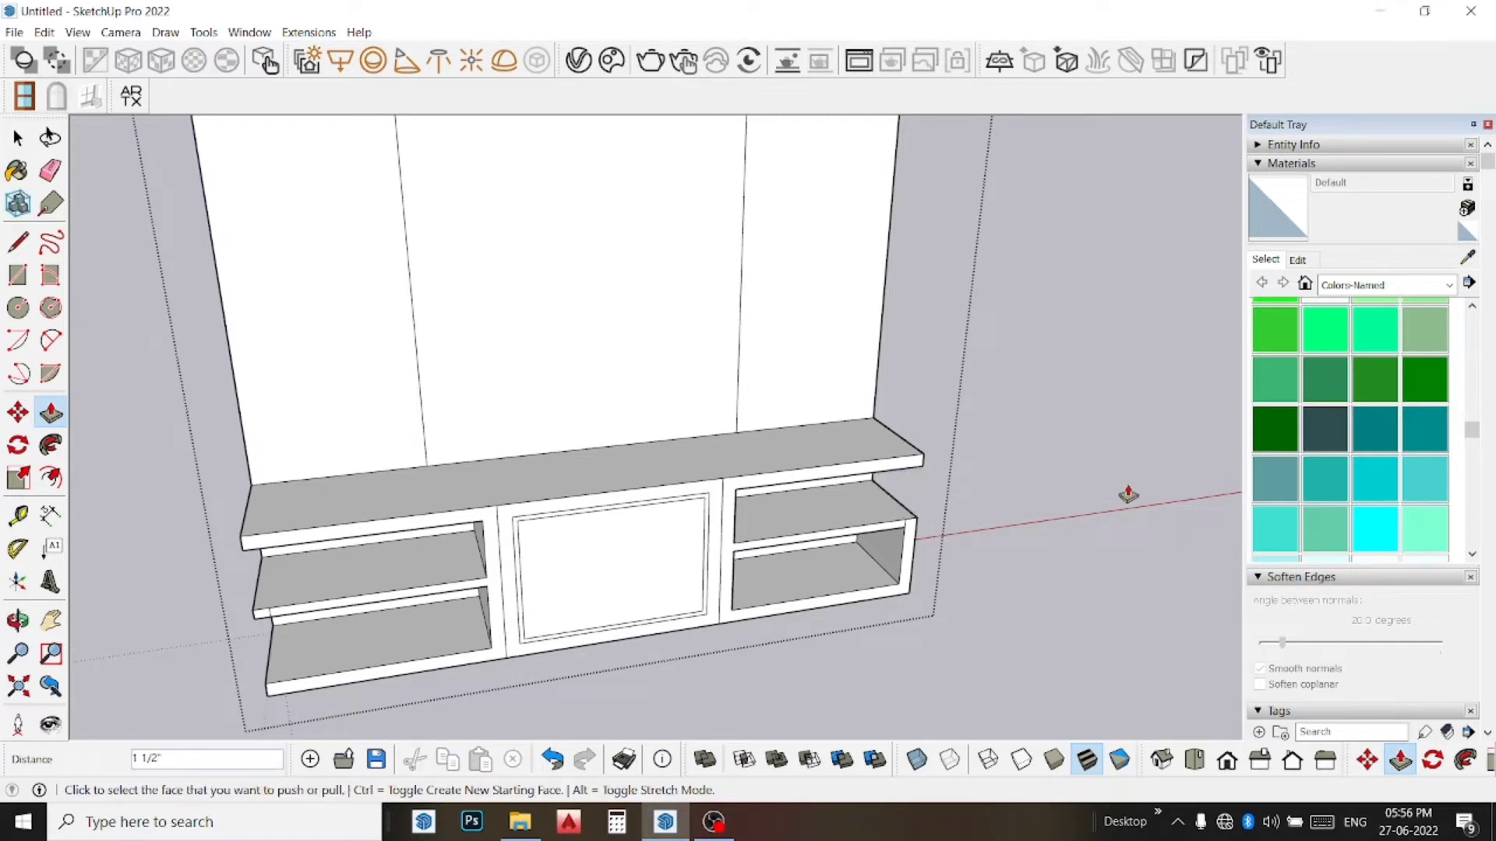
click(914, 553)
click(1055, 538)
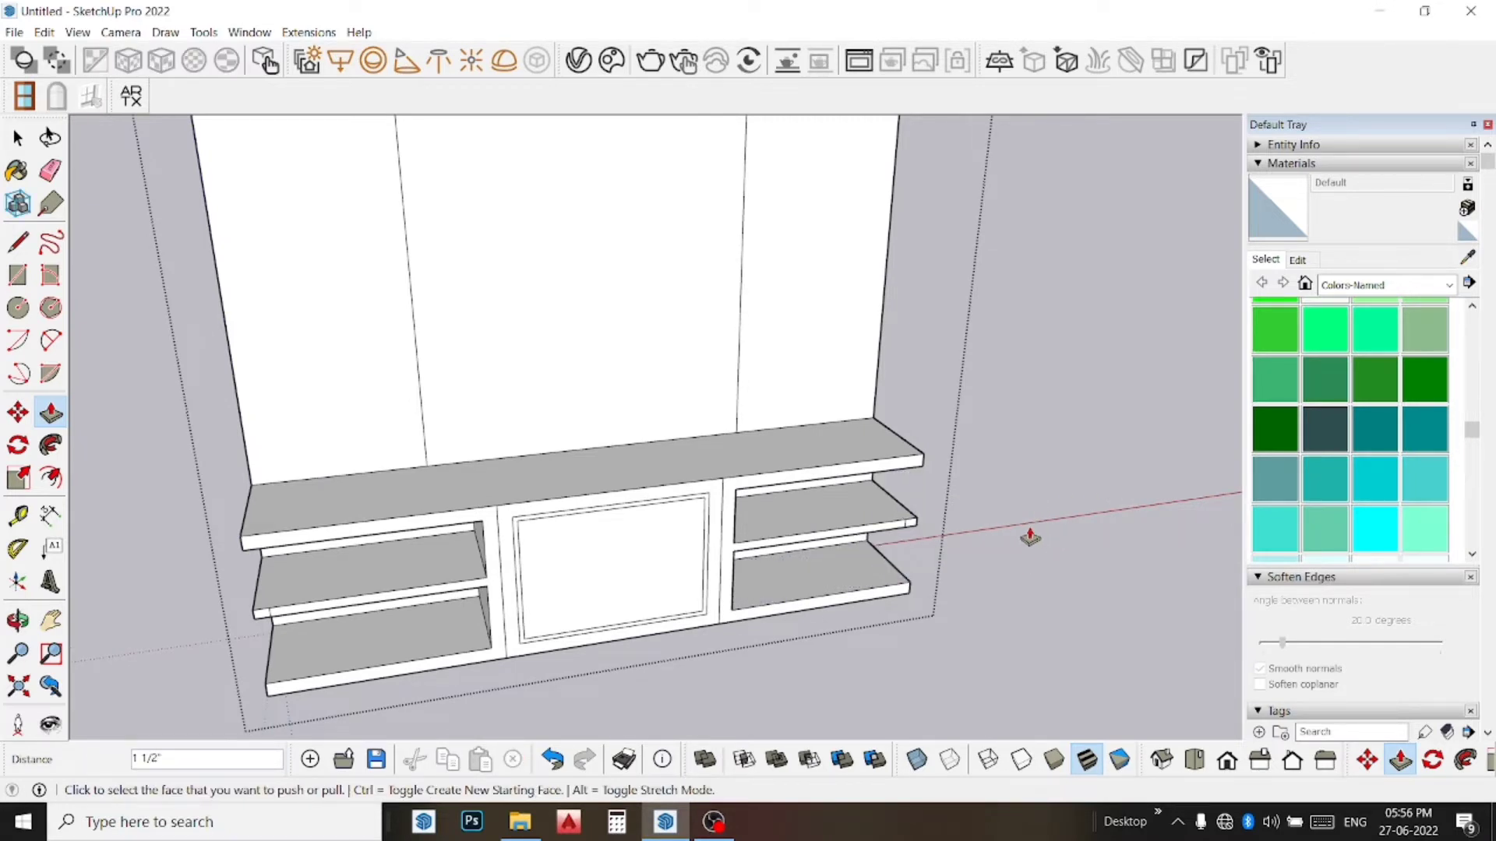
scroll(1028, 537, down, 2)
scroll(1025, 538, down, 1)
key(space)
scroll(1026, 537, down, 1)
Step: Paste the copied TV with Ctrl+V and drop it against the back face above the base shelves
scroll(1025, 537, down, 1)
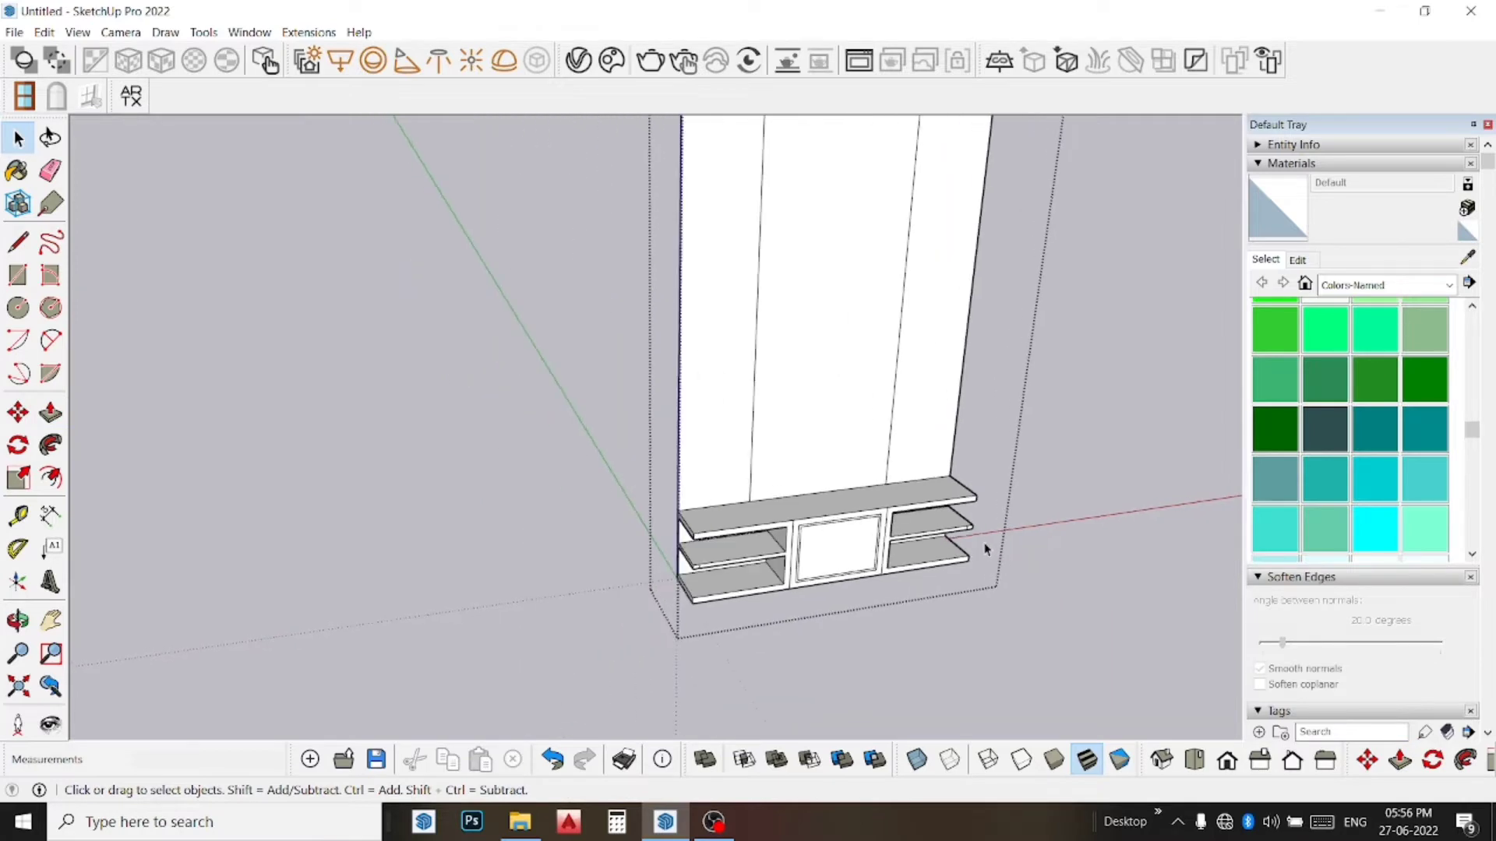
mouse_move(985, 549)
middle_down()
mouse_move(828, 477)
mouse_move(662, 454)
mouse_move(713, 496)
mouse_move(981, 415)
middle_up()
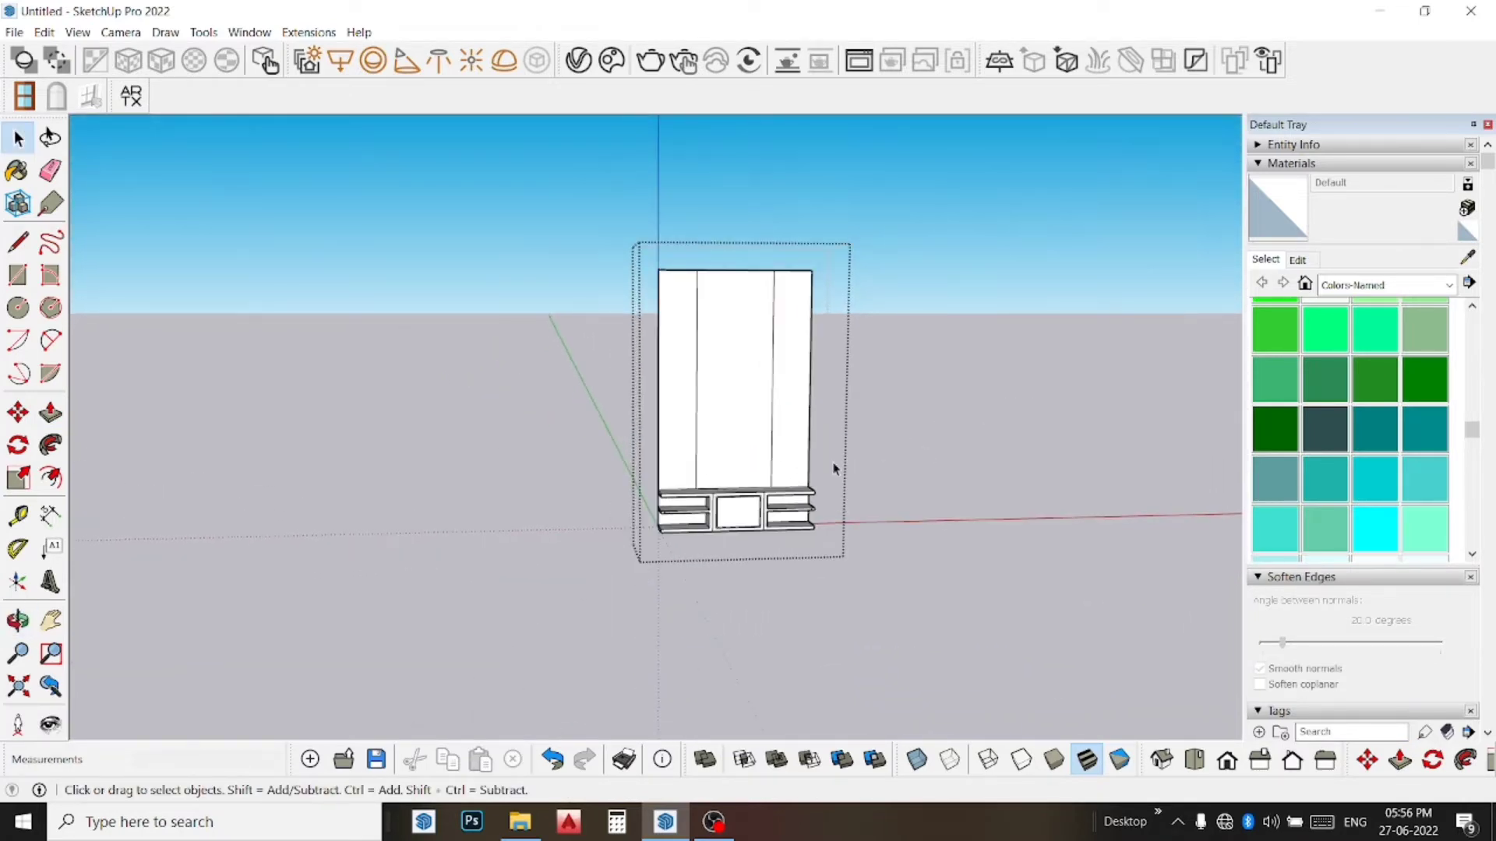
scroll(770, 470, up, 1)
scroll(770, 470, up, 1)
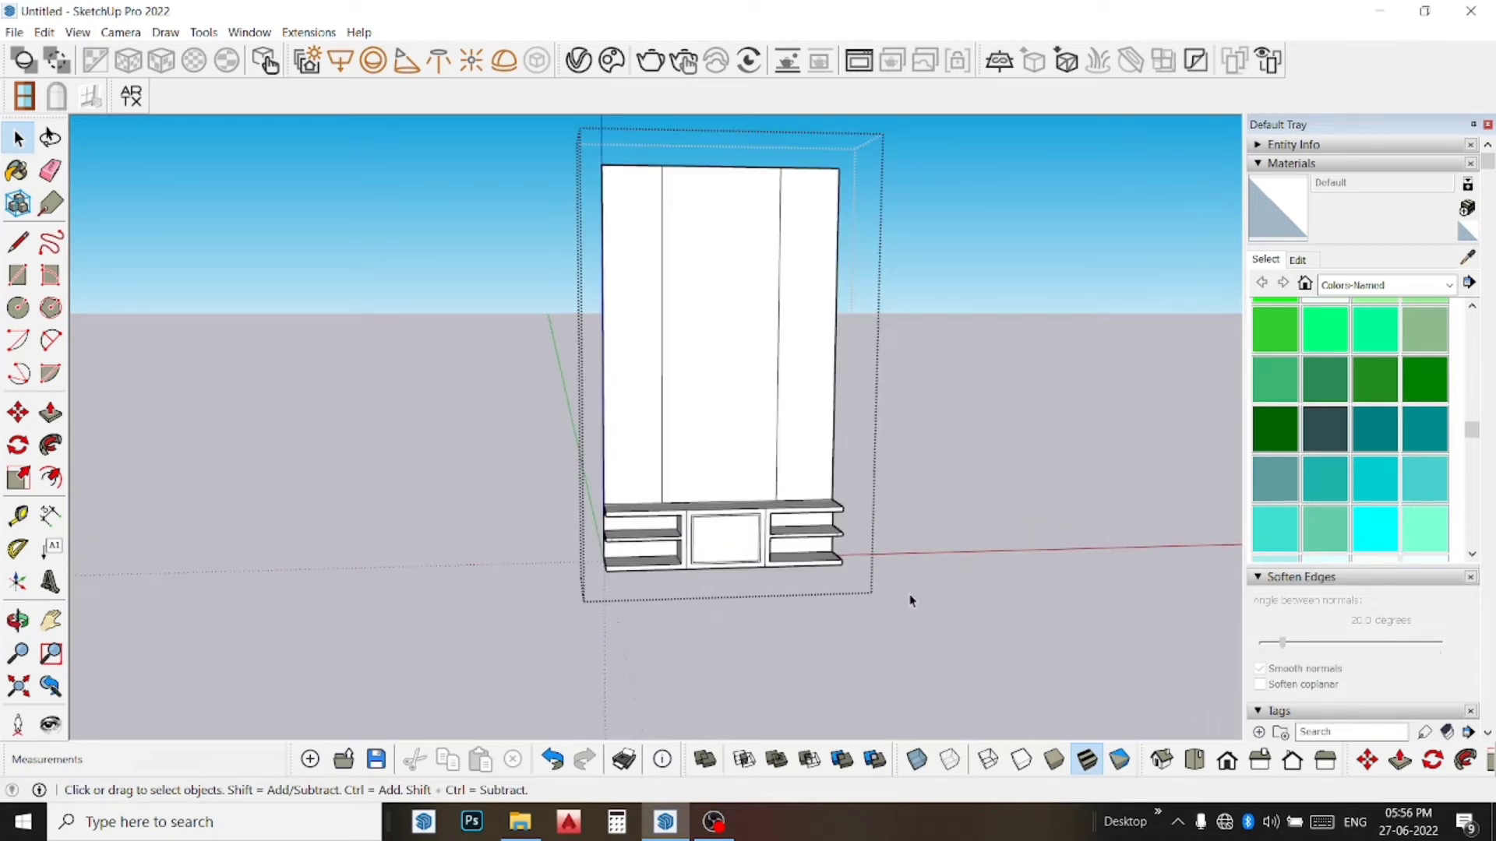
click(969, 581)
scroll(857, 486, up, 1)
key(ctrl+v)
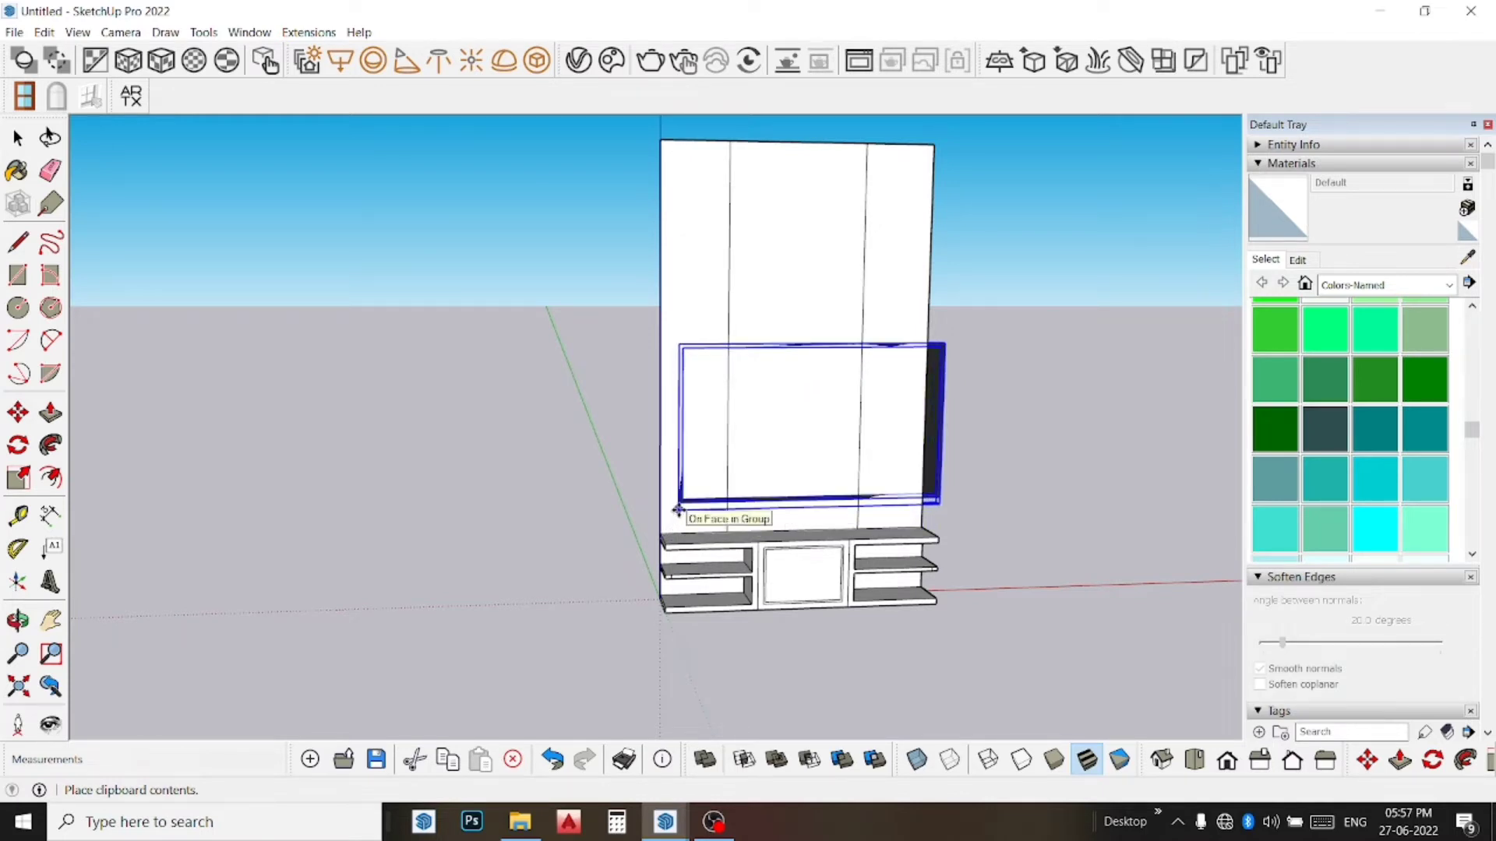
click(668, 518)
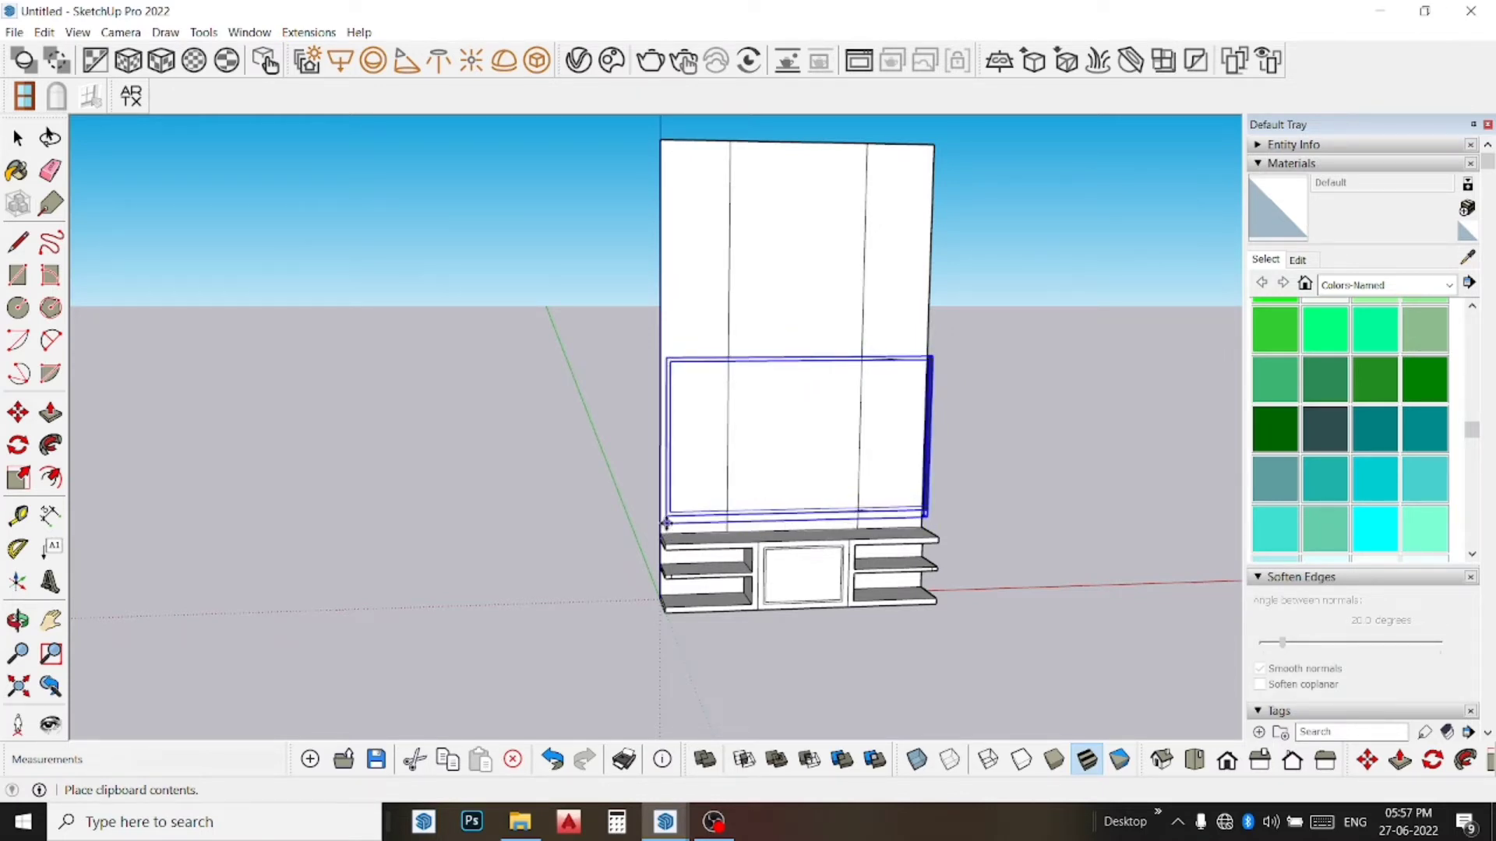
Step: Move the pasted TV by a typed distance toward the cabinet
key(m)
scroll(828, 331, up, 2)
scroll(828, 311, up, 2)
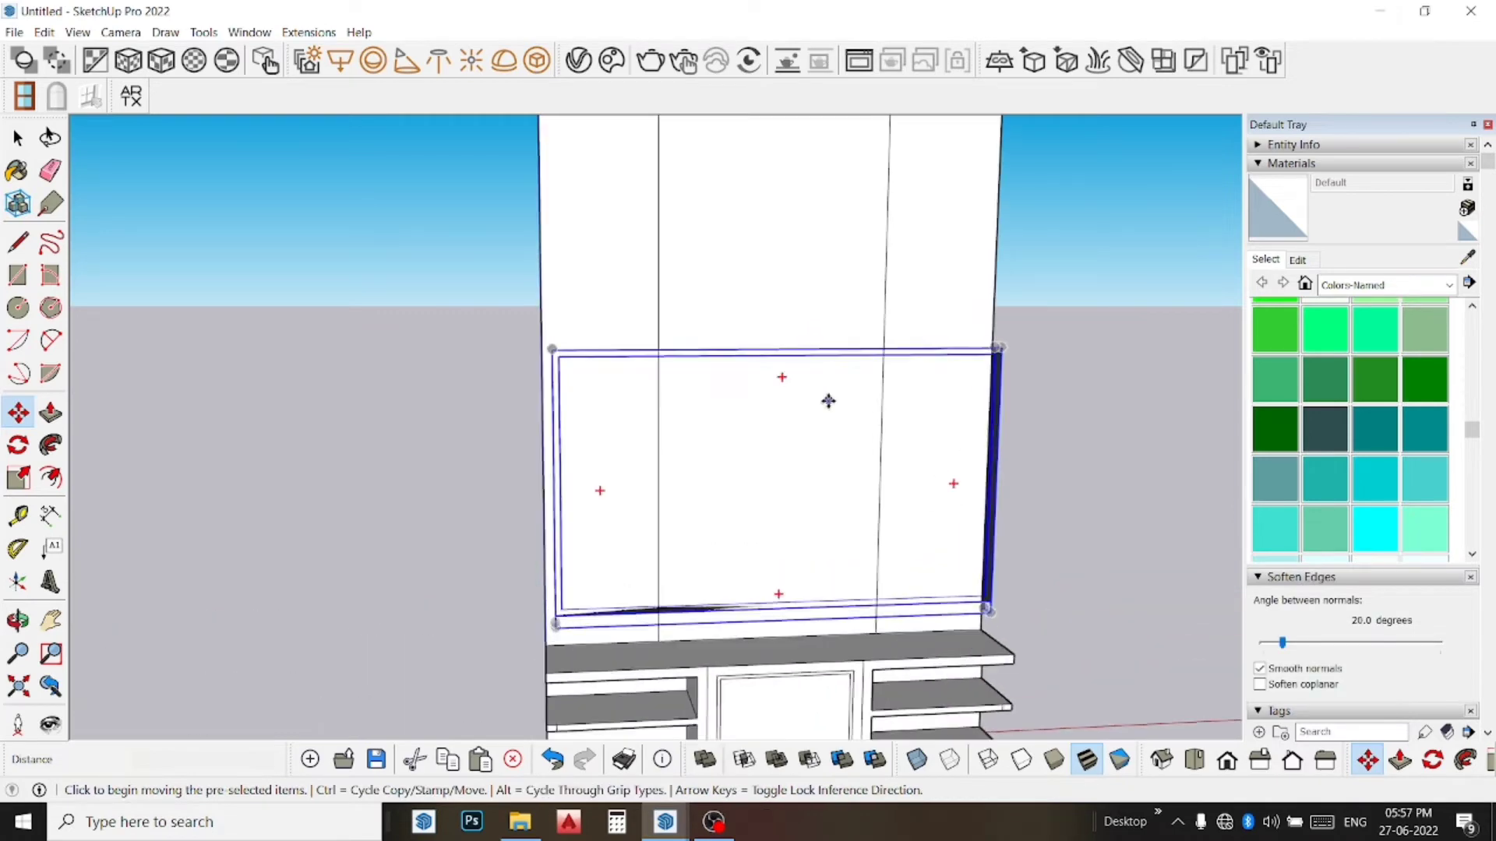
scroll(829, 401, up, 2)
mouse_move(824, 292)
middle_down()
mouse_move(839, 318)
mouse_move(1139, 374)
middle_up()
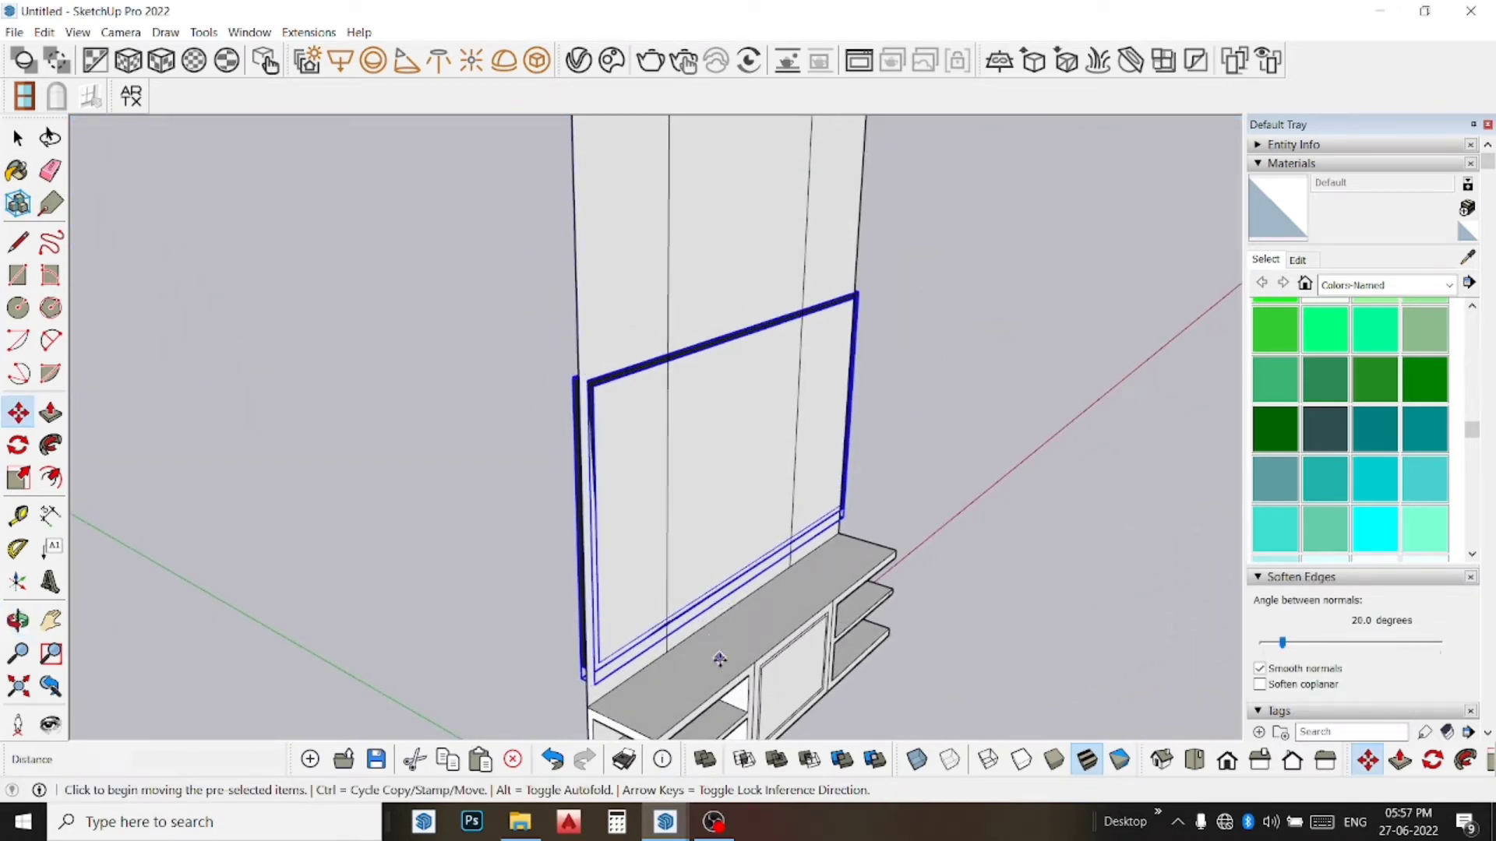
scroll(715, 653, up, 2)
scroll(715, 651, up, 2)
scroll(715, 651, up, 1)
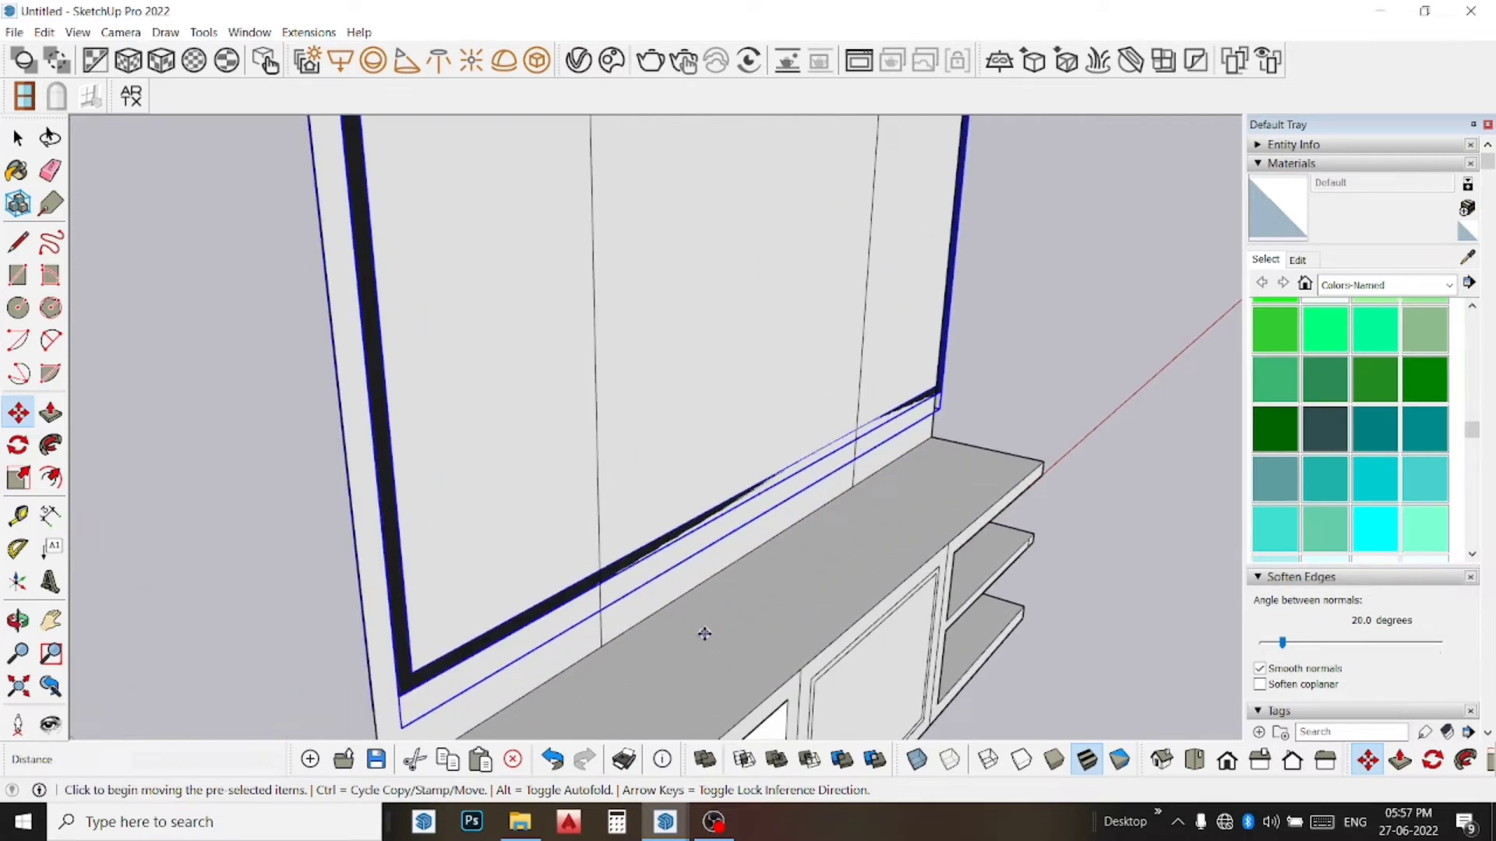
click(705, 634)
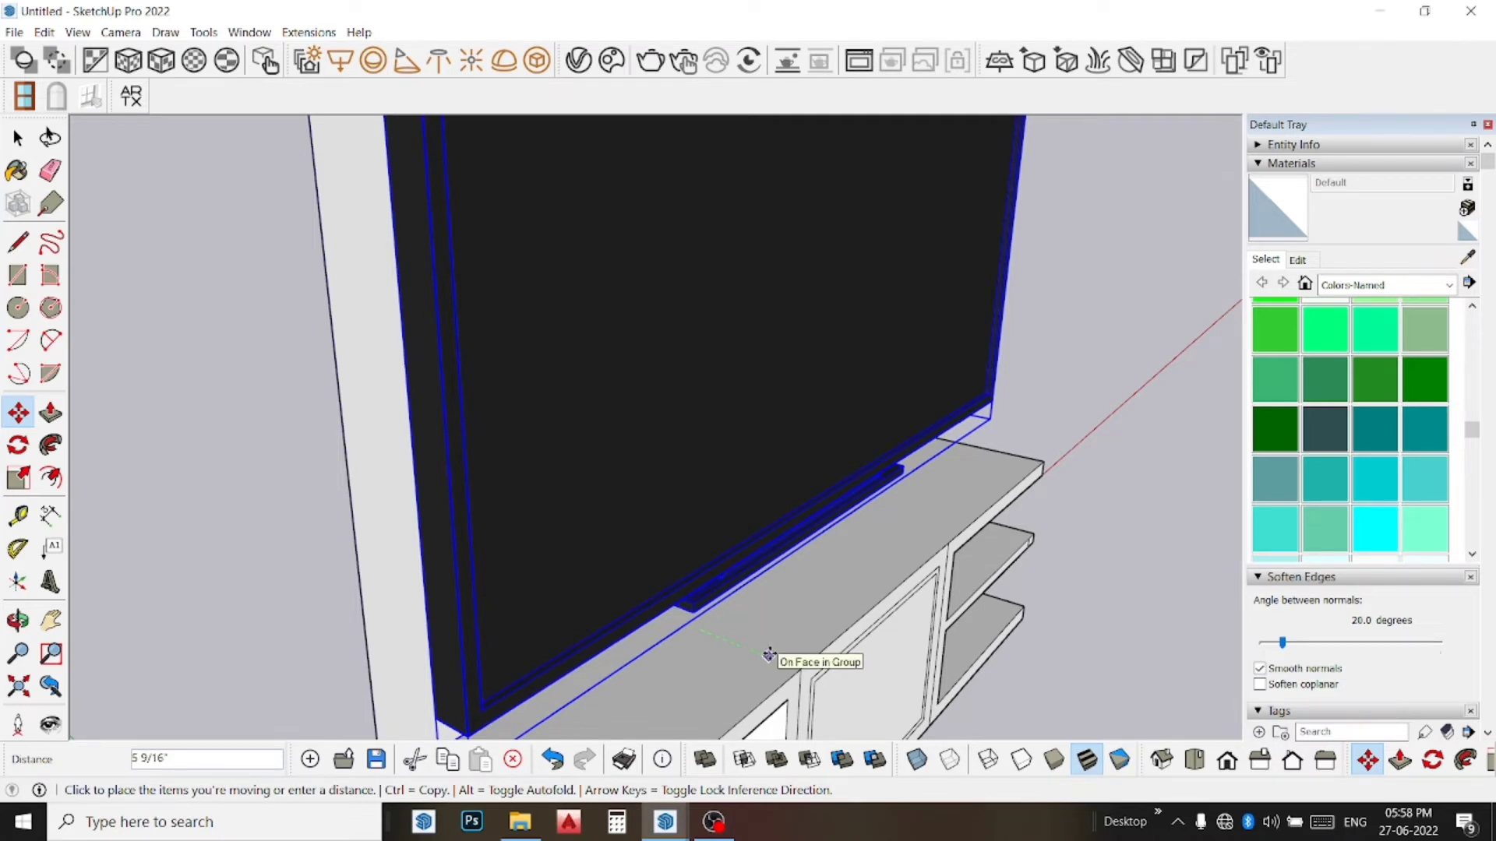
key(Return)
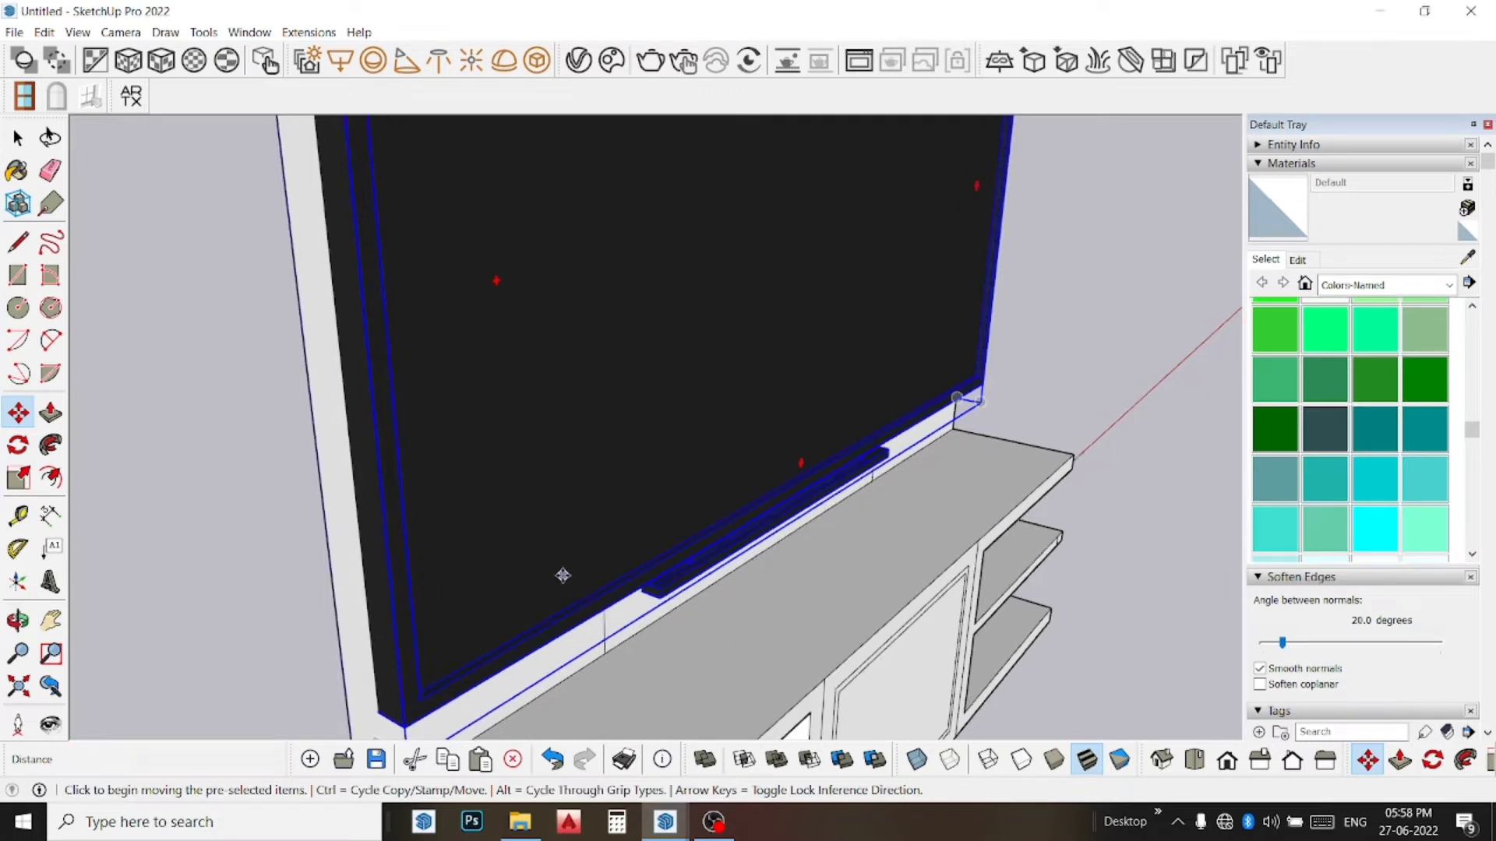
Step: Set the TV's bottom edge down on the cabinet top and check it from the side
scroll(563, 576, down, 2)
scroll(565, 576, down, 1)
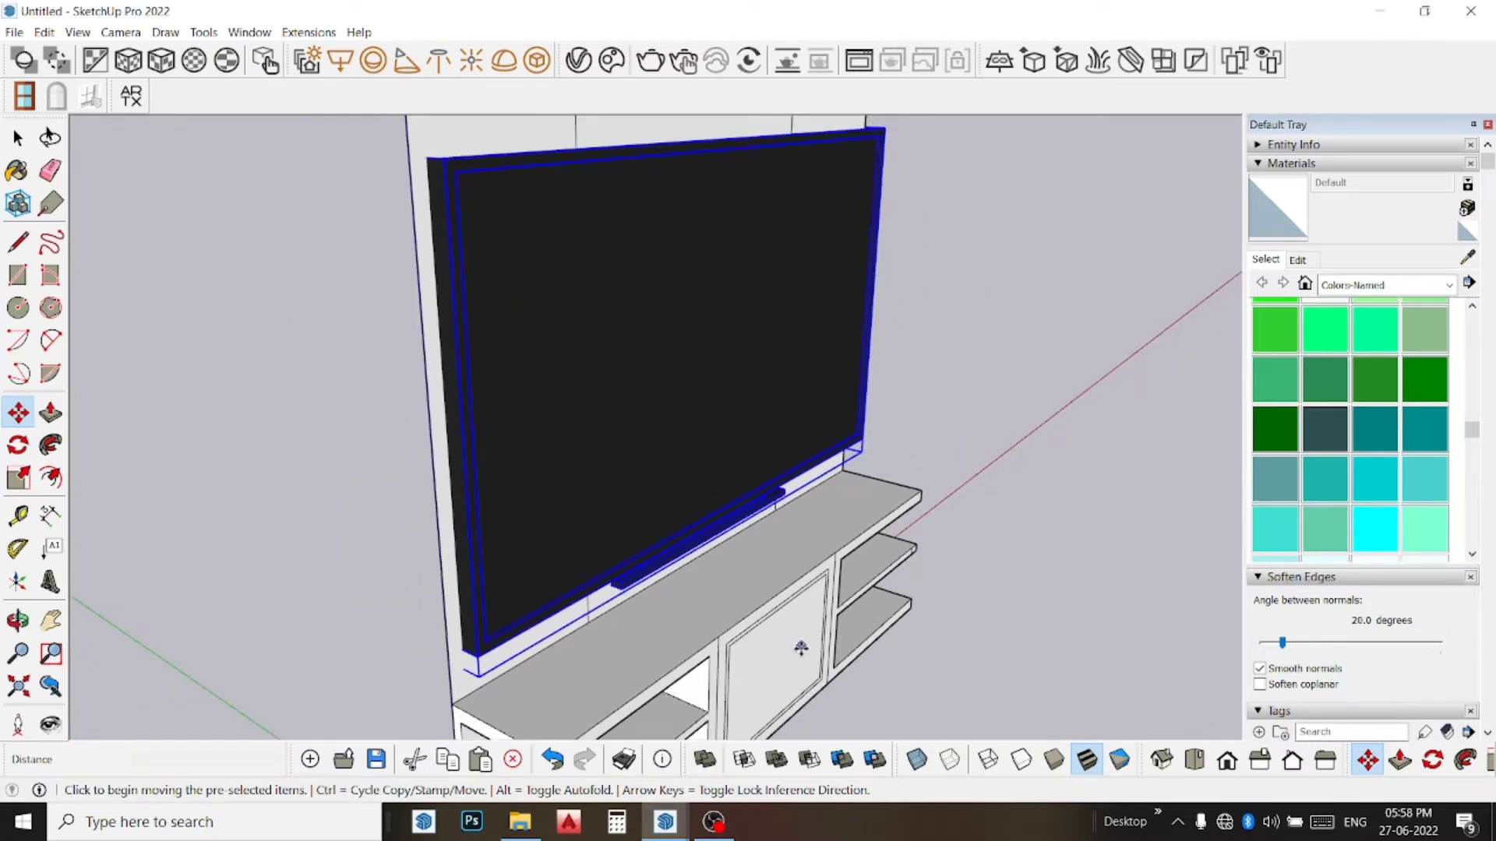
scroll(713, 642, up, 3)
scroll(562, 583, up, 2)
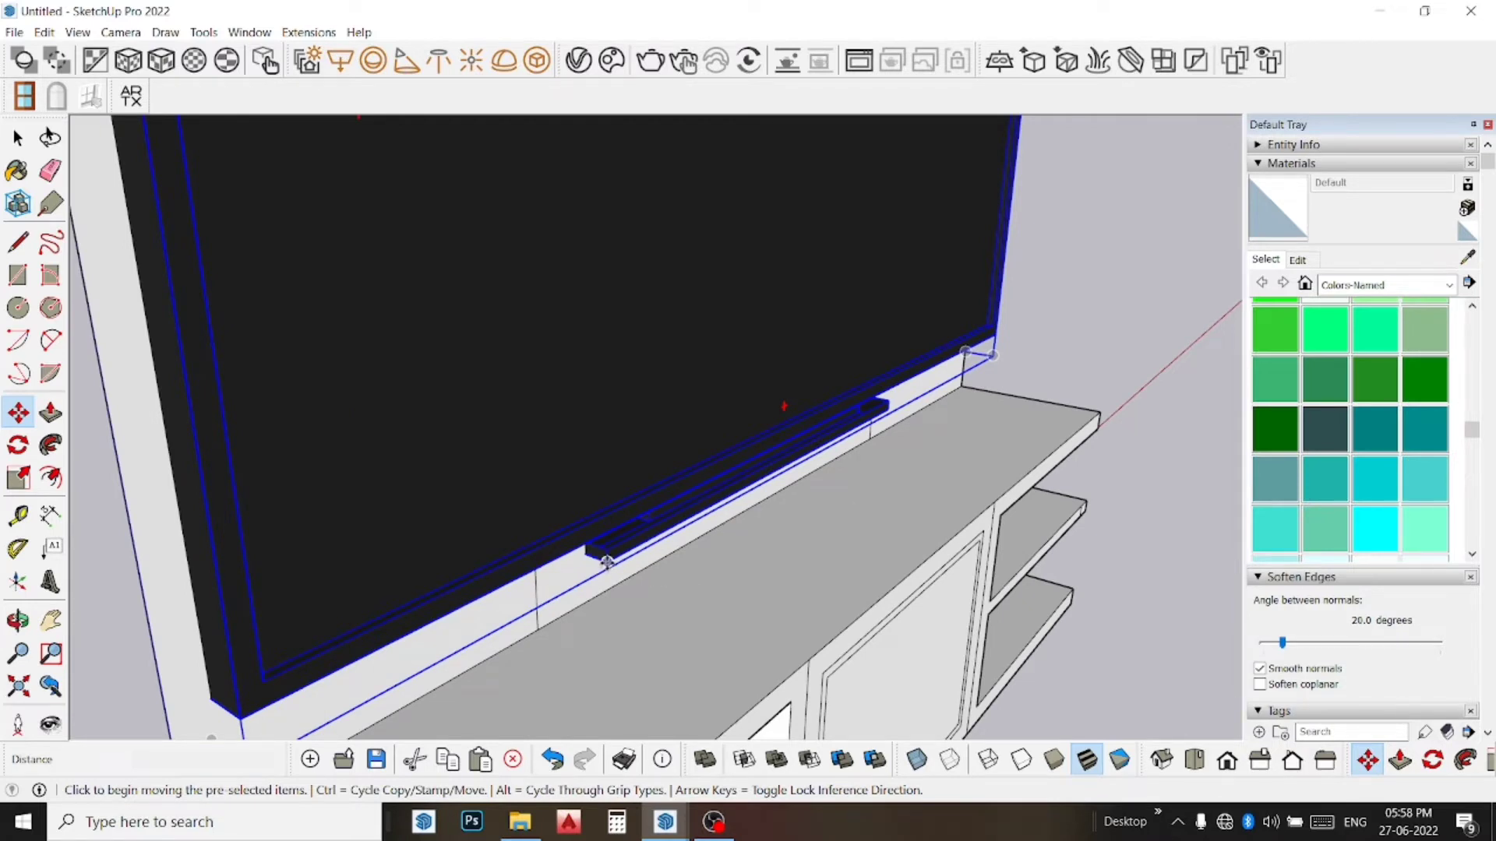
click(607, 561)
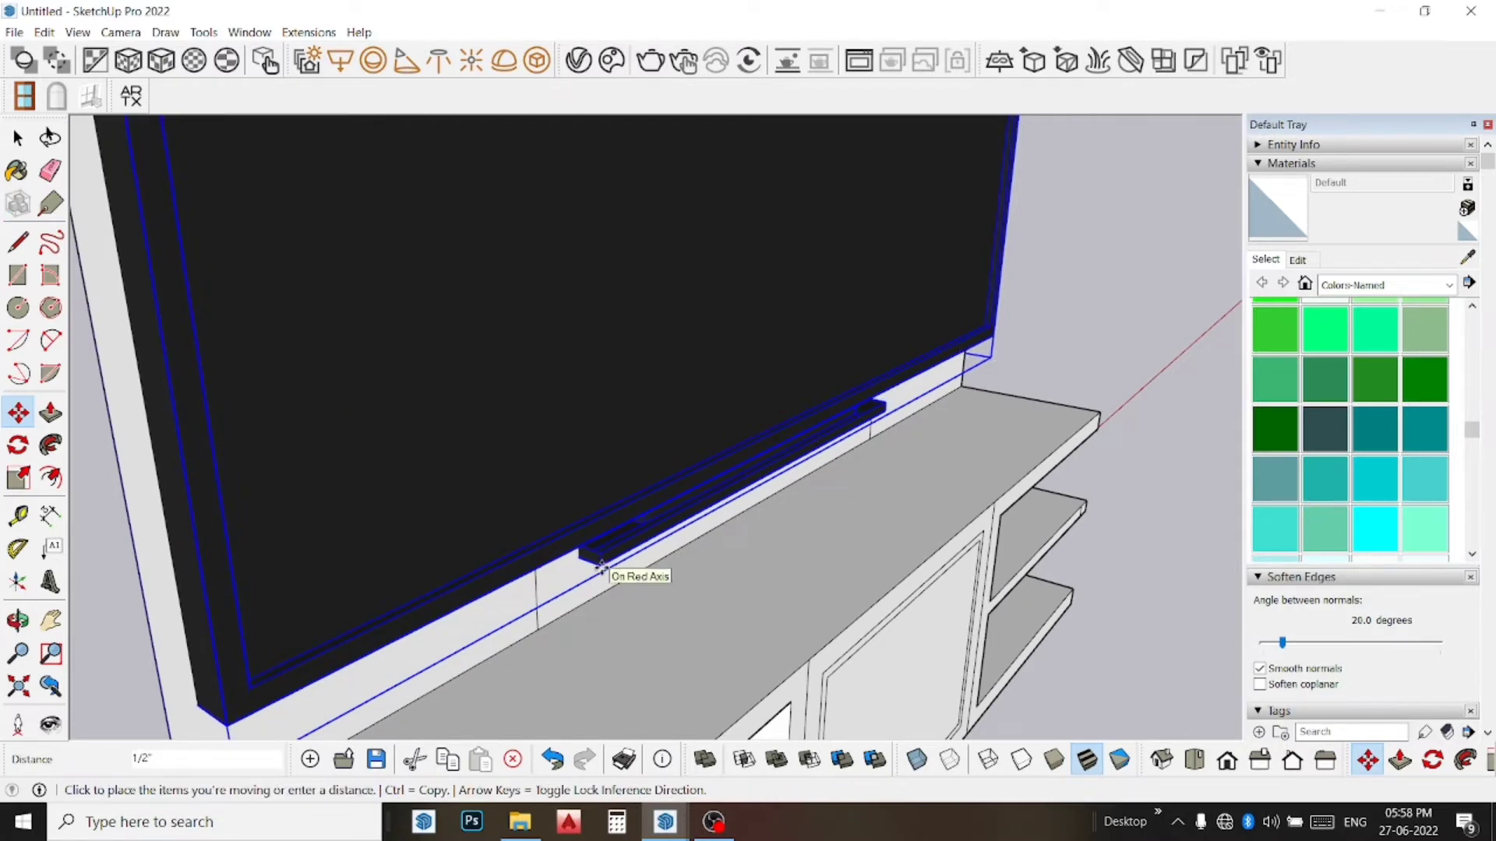
click(621, 652)
middle_drag(773, 595, 635, 620)
scroll(494, 621, down, 3)
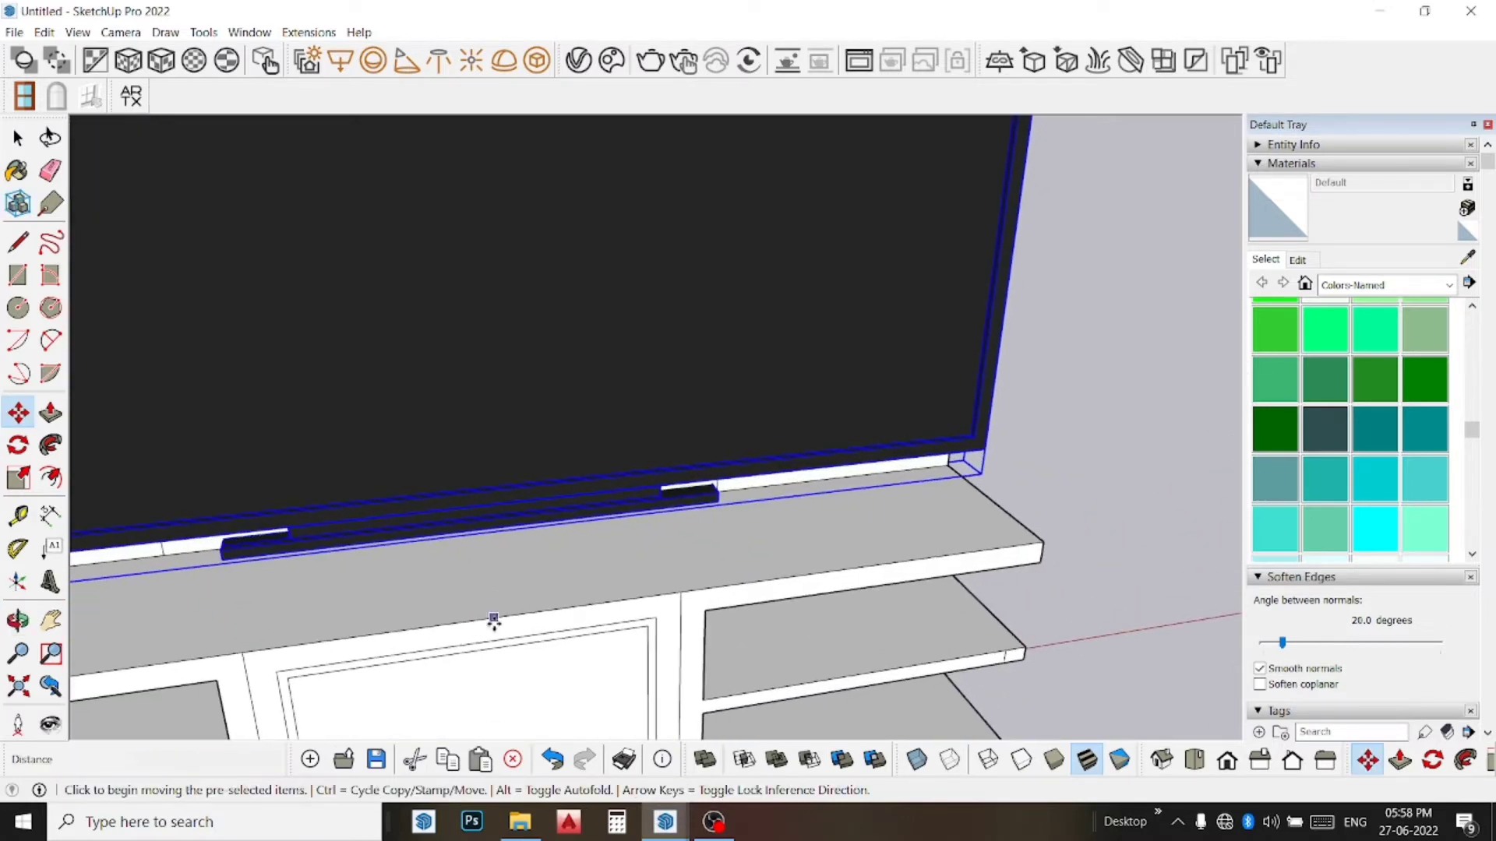
scroll(494, 621, down, 1)
scroll(499, 621, down, 1)
scroll(501, 619, down, 1)
scroll(500, 619, down, 1)
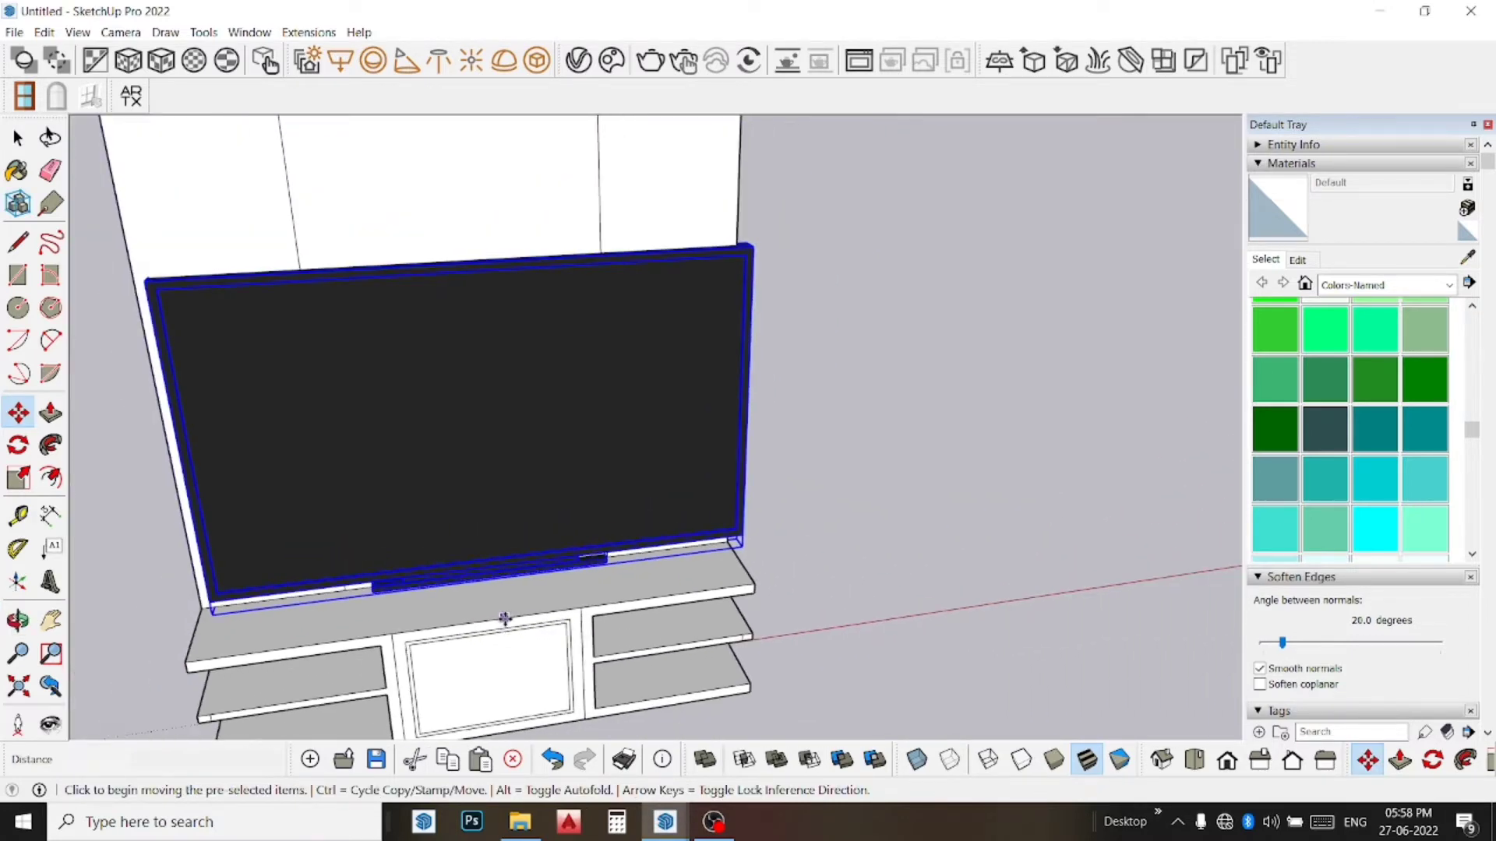
scroll(502, 618, down, 1)
mouse_move(503, 618)
middle_down()
mouse_move(458, 592)
mouse_move(331, 428)
mouse_move(584, 428)
mouse_move(535, 418)
mouse_move(361, 509)
middle_up()
scroll(561, 566, up, 1)
scroll(703, 623, up, 1)
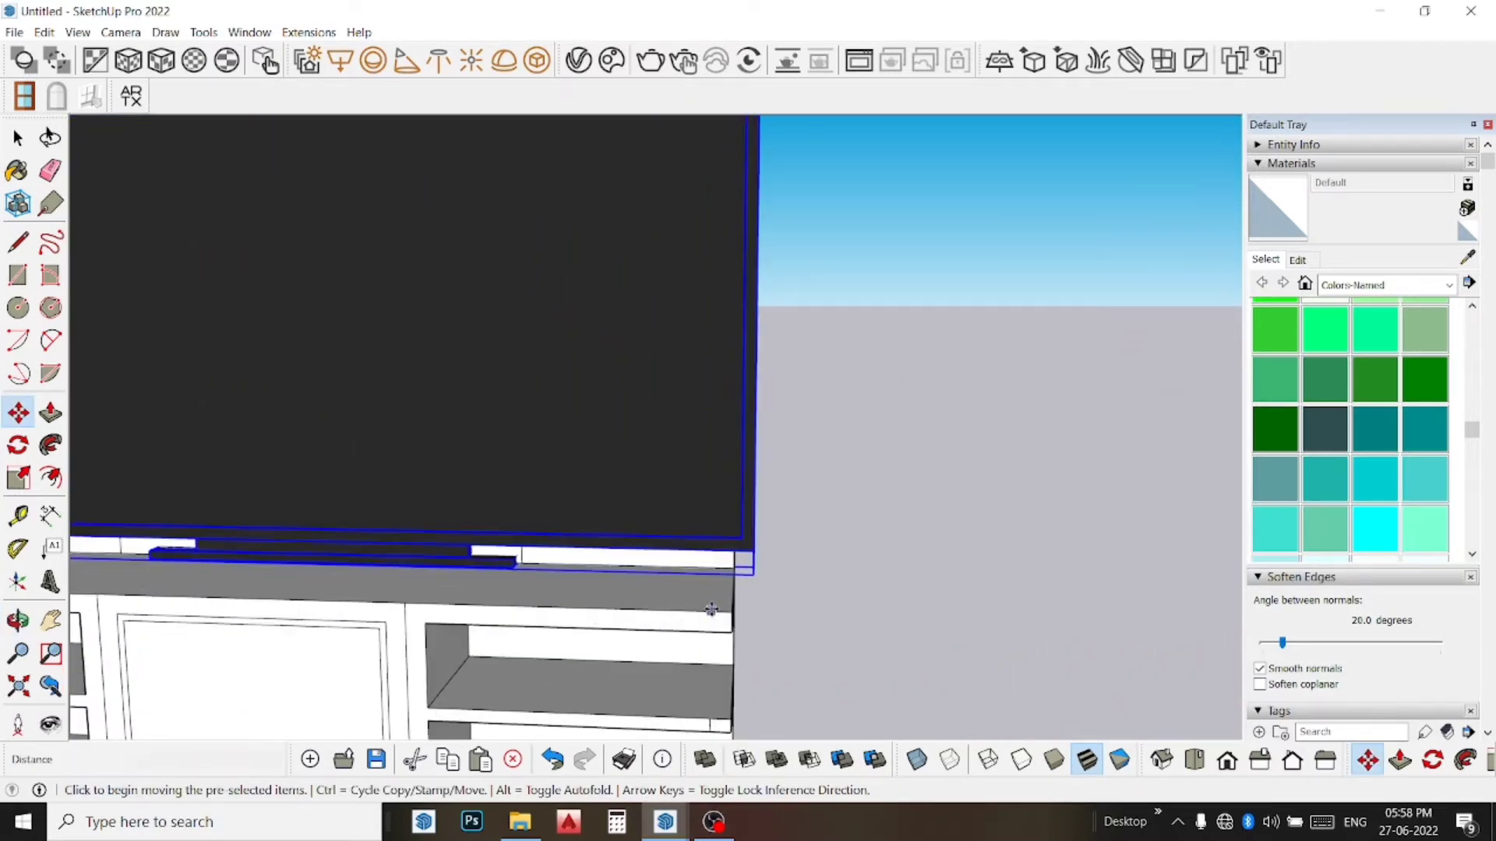
scroll(709, 607, up, 1)
scroll(716, 593, up, 1)
scroll(723, 575, up, 1)
scroll(725, 571, down, 2)
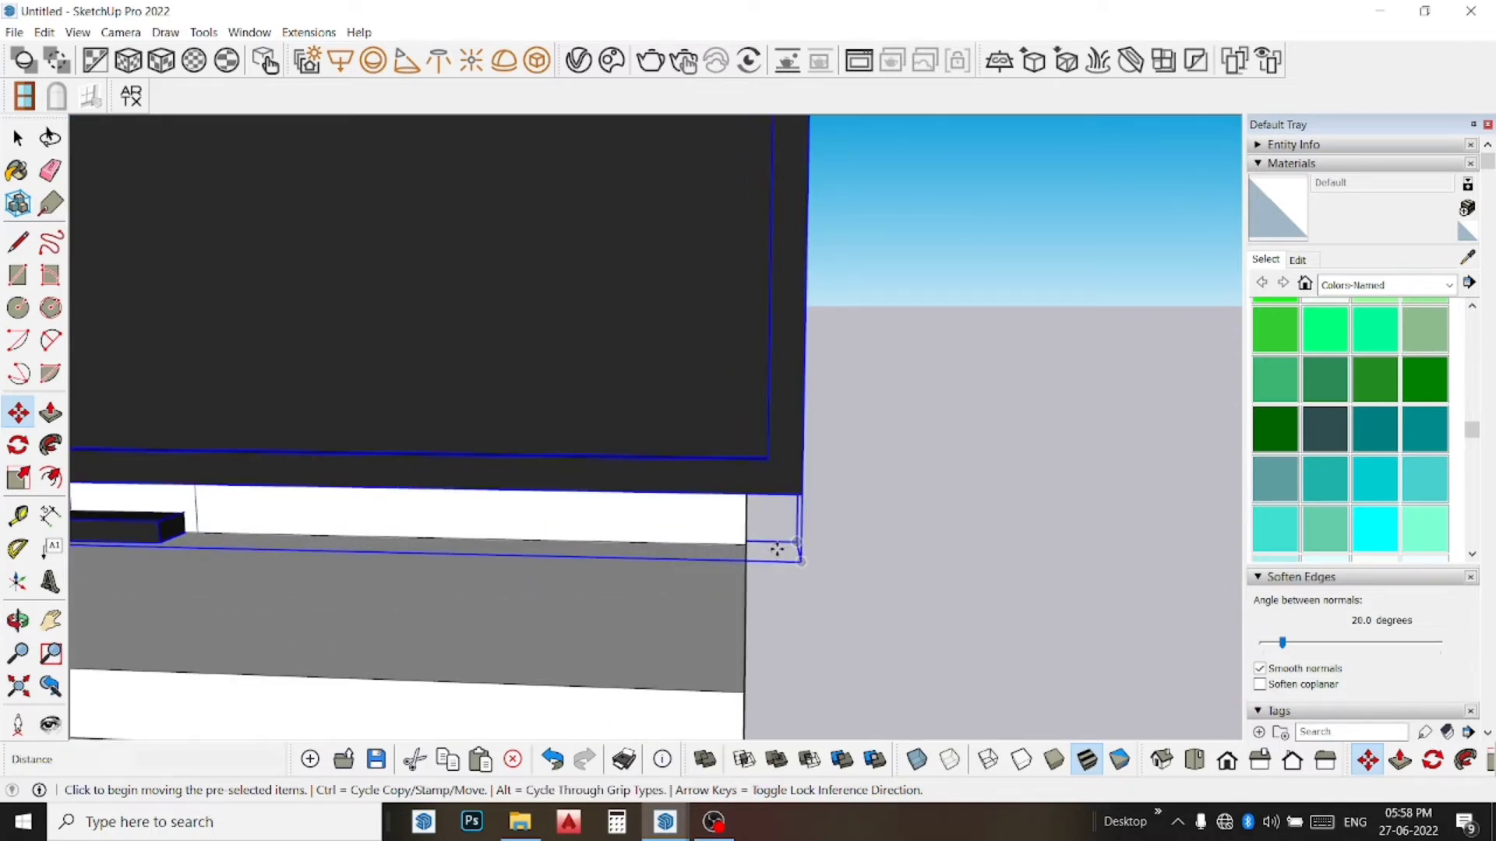
mouse_move(725, 571)
middle_down()
mouse_move(437, 528)
mouse_move(290, 568)
middle_up()
scroll(686, 600, up, 1)
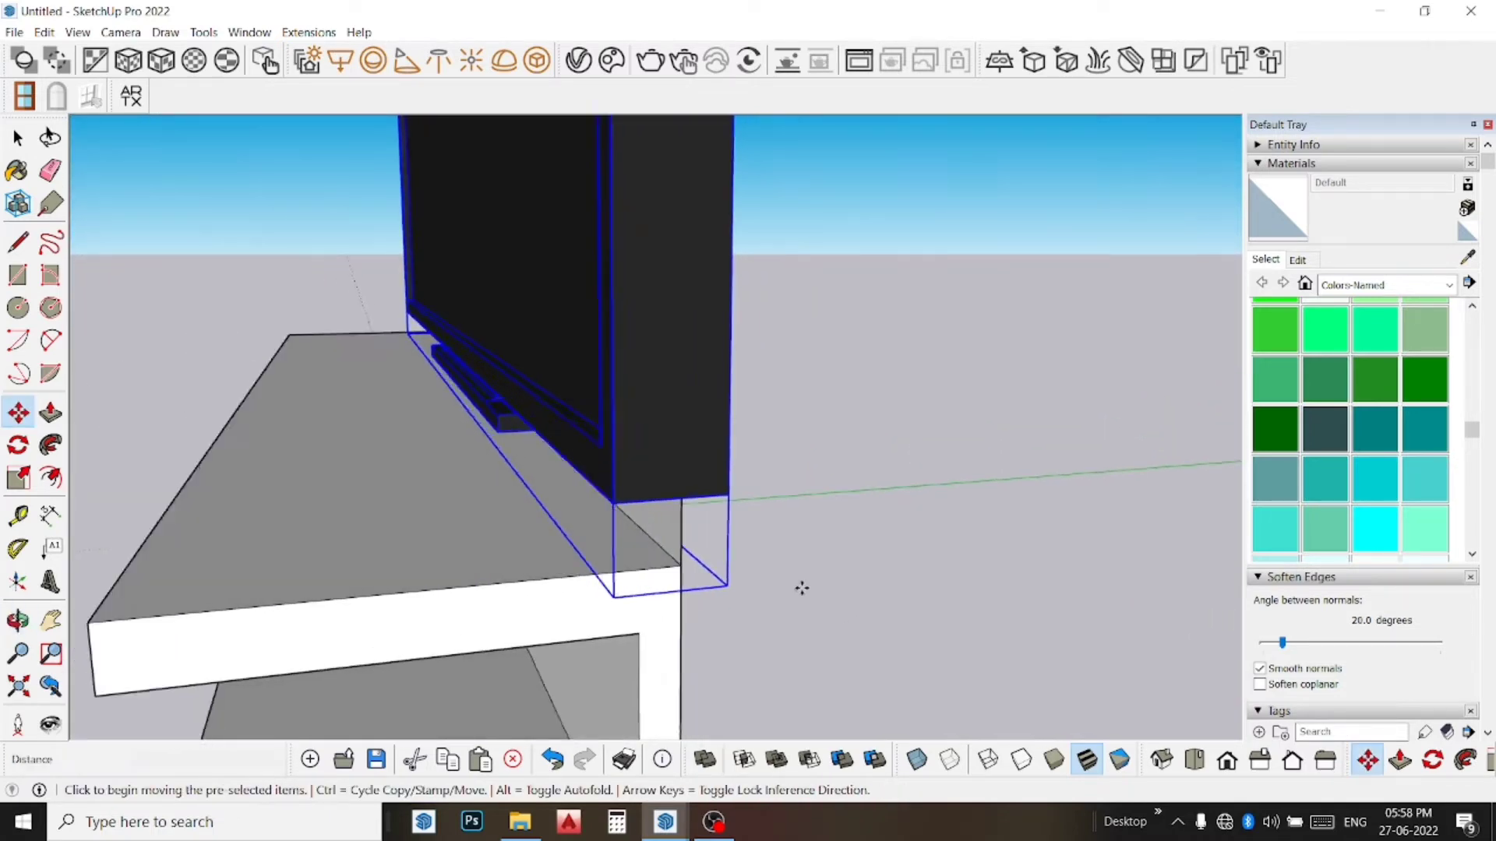
scroll(716, 590, up, 2)
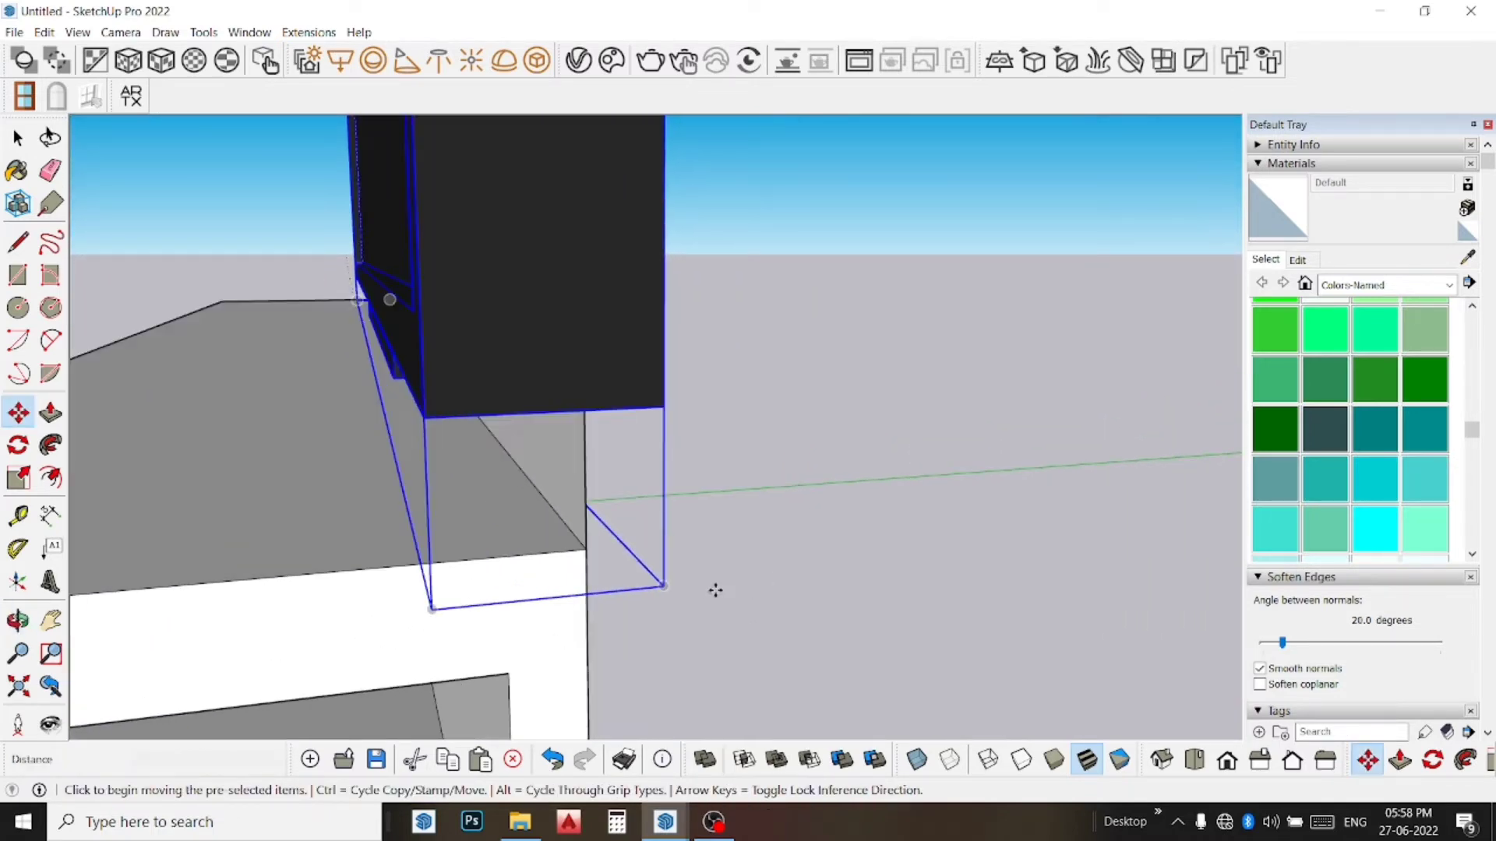
Step: Snap the TV's bottom corner to the cabinet edge, then return to Select
click(663, 587)
click(587, 550)
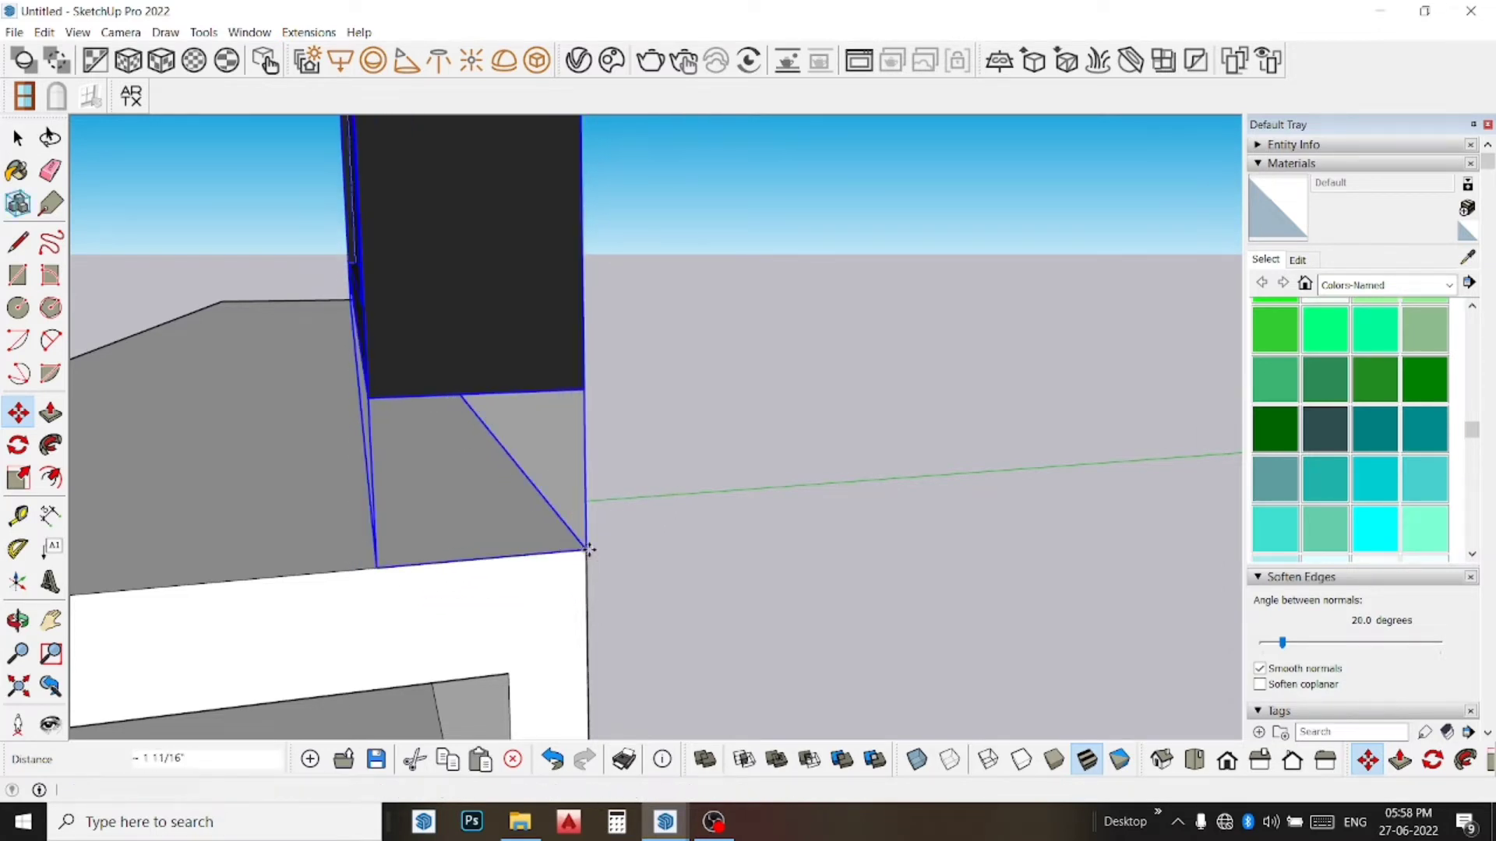
middle_drag(534, 567, 958, 662)
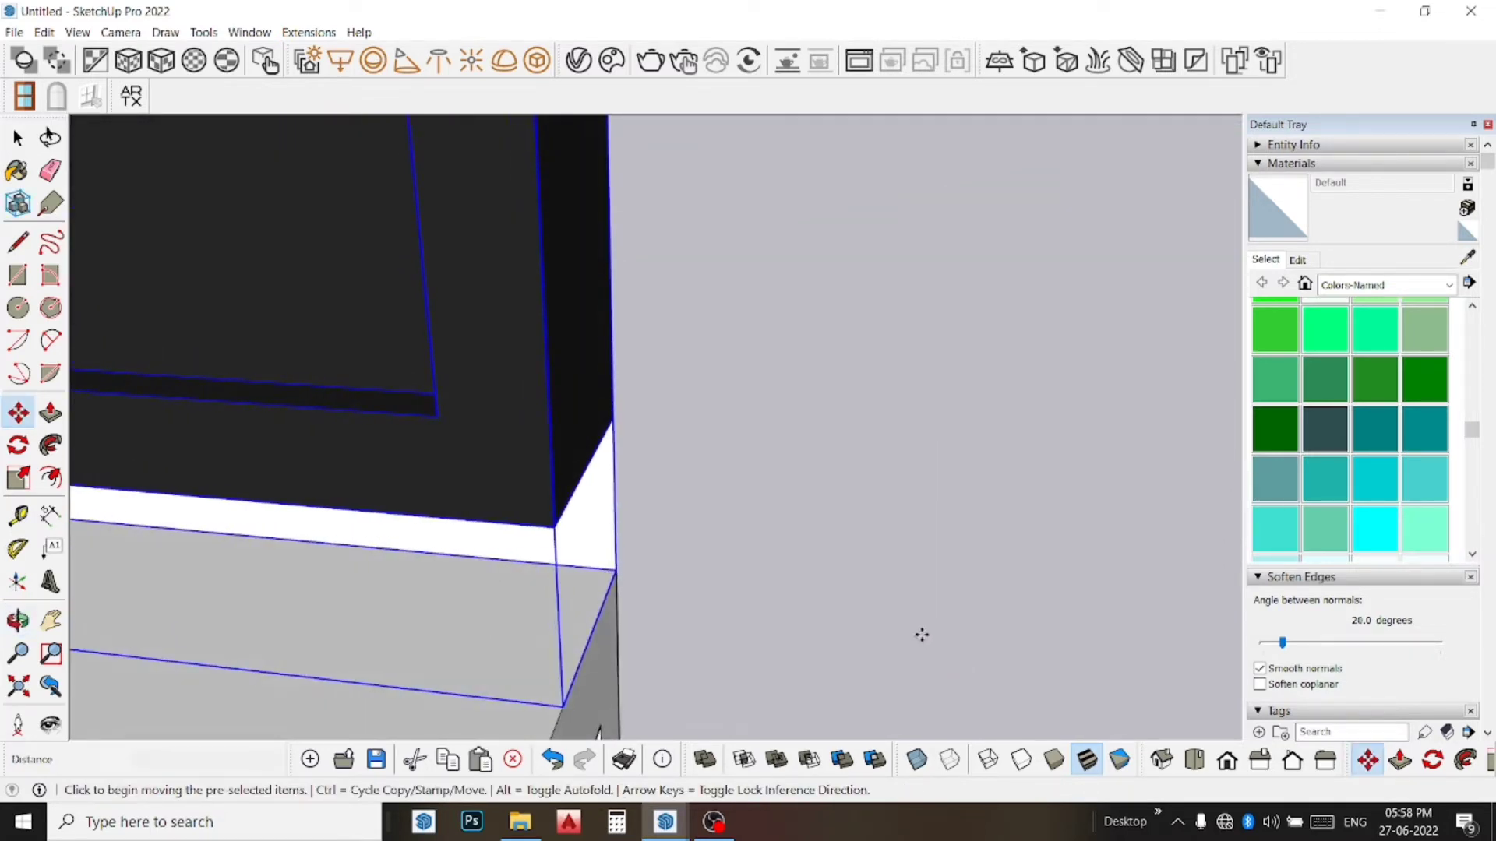
scroll(921, 635, down, 1)
scroll(923, 635, down, 1)
scroll(927, 633, down, 1)
scroll(931, 631, down, 1)
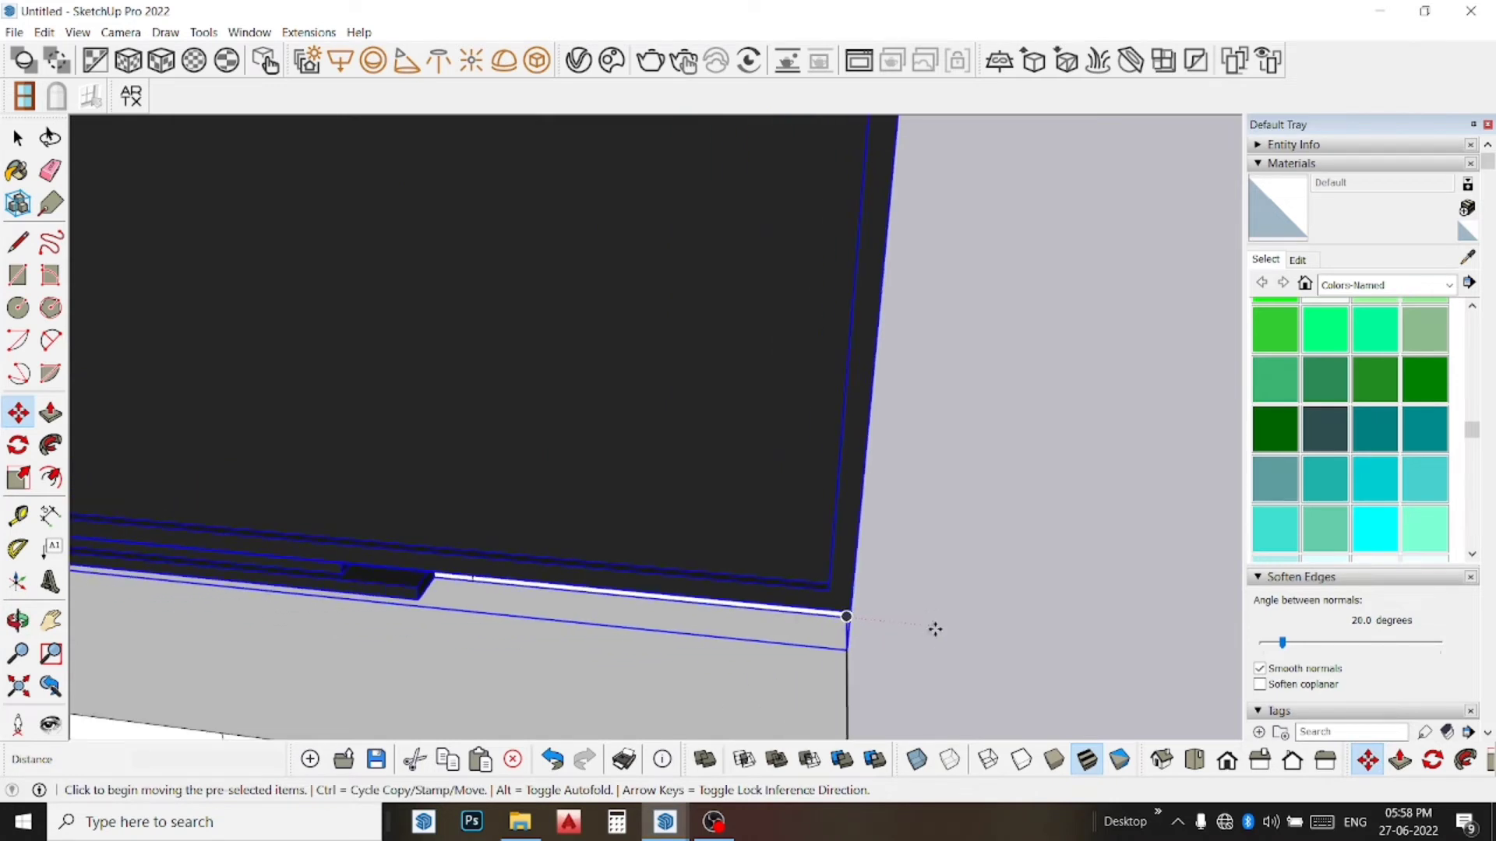
scroll(935, 629, down, 1)
scroll(938, 624, down, 1)
scroll(941, 625, down, 1)
scroll(955, 615, down, 1)
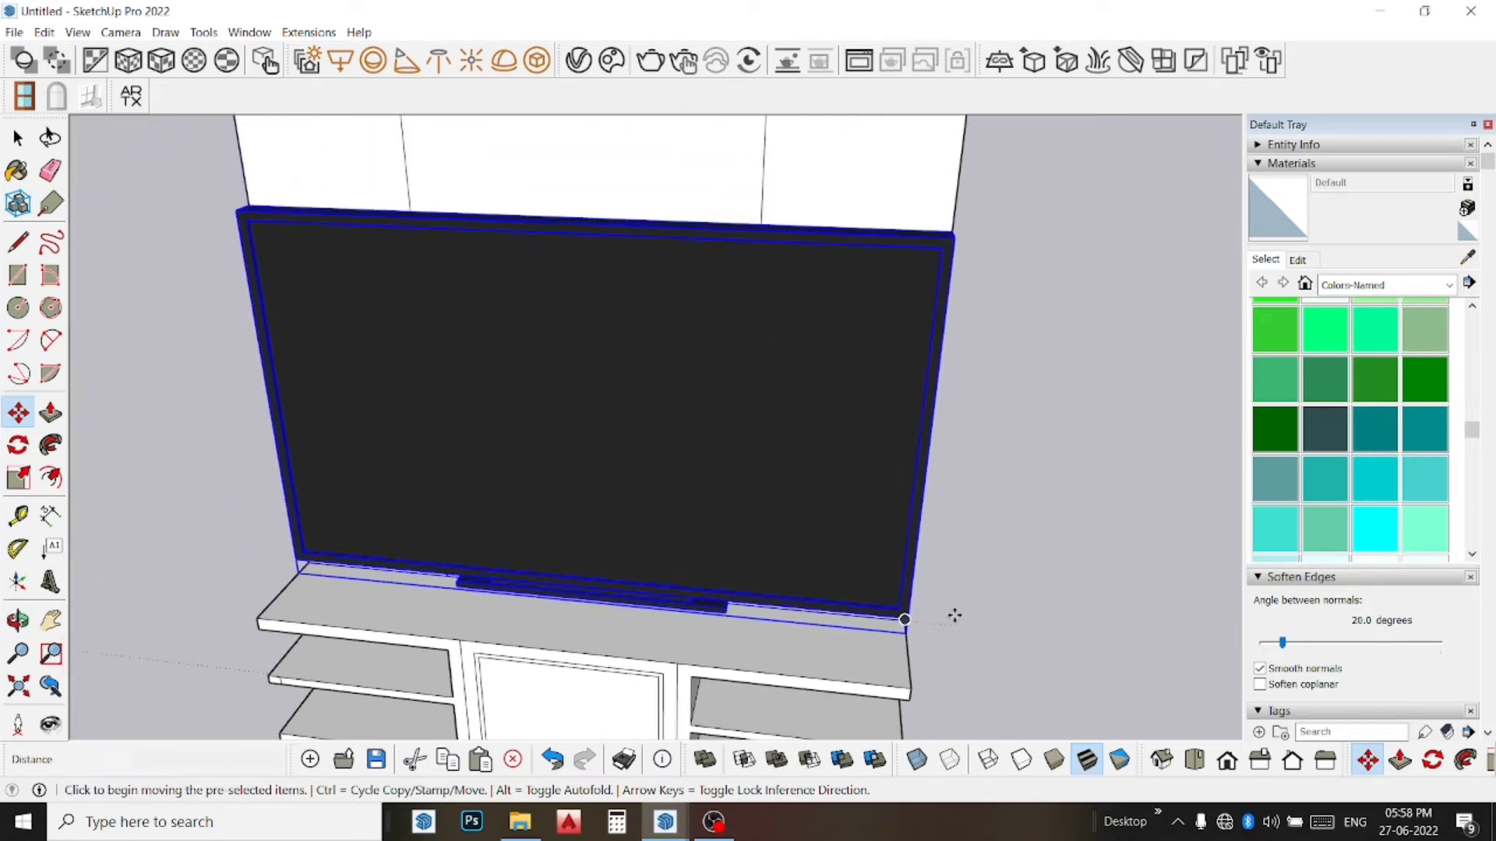
scroll(954, 615, down, 1)
key(space)
scroll(952, 613, down, 1)
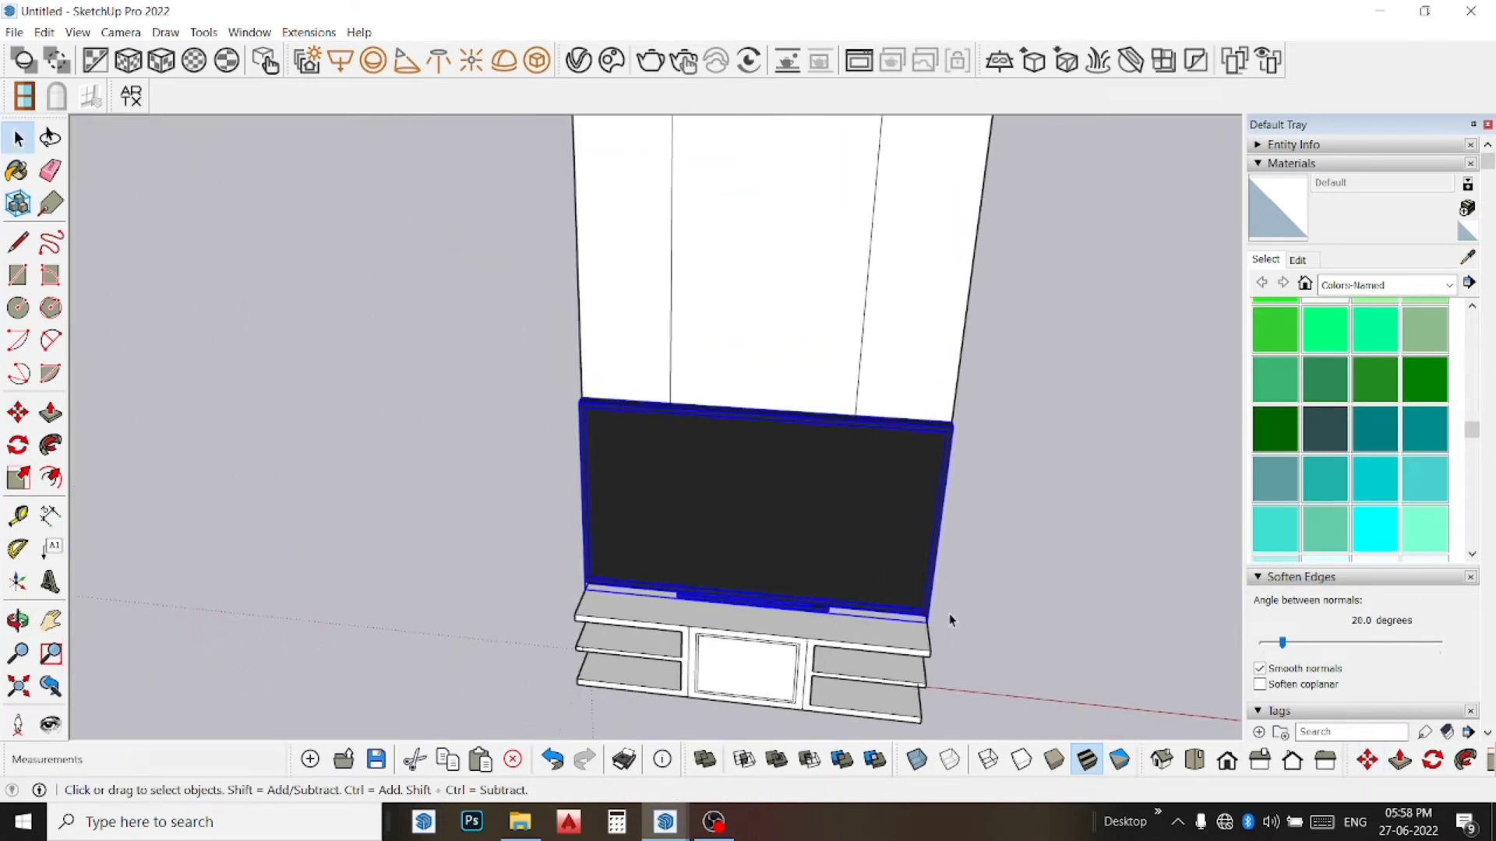
Step: Deselect the TV and orbit to a level, nearly frontal view of the whole unit
click(1027, 551)
mouse_move(918, 534)
middle_down()
mouse_move(734, 501)
mouse_move(862, 444)
mouse_move(863, 462)
middle_up()
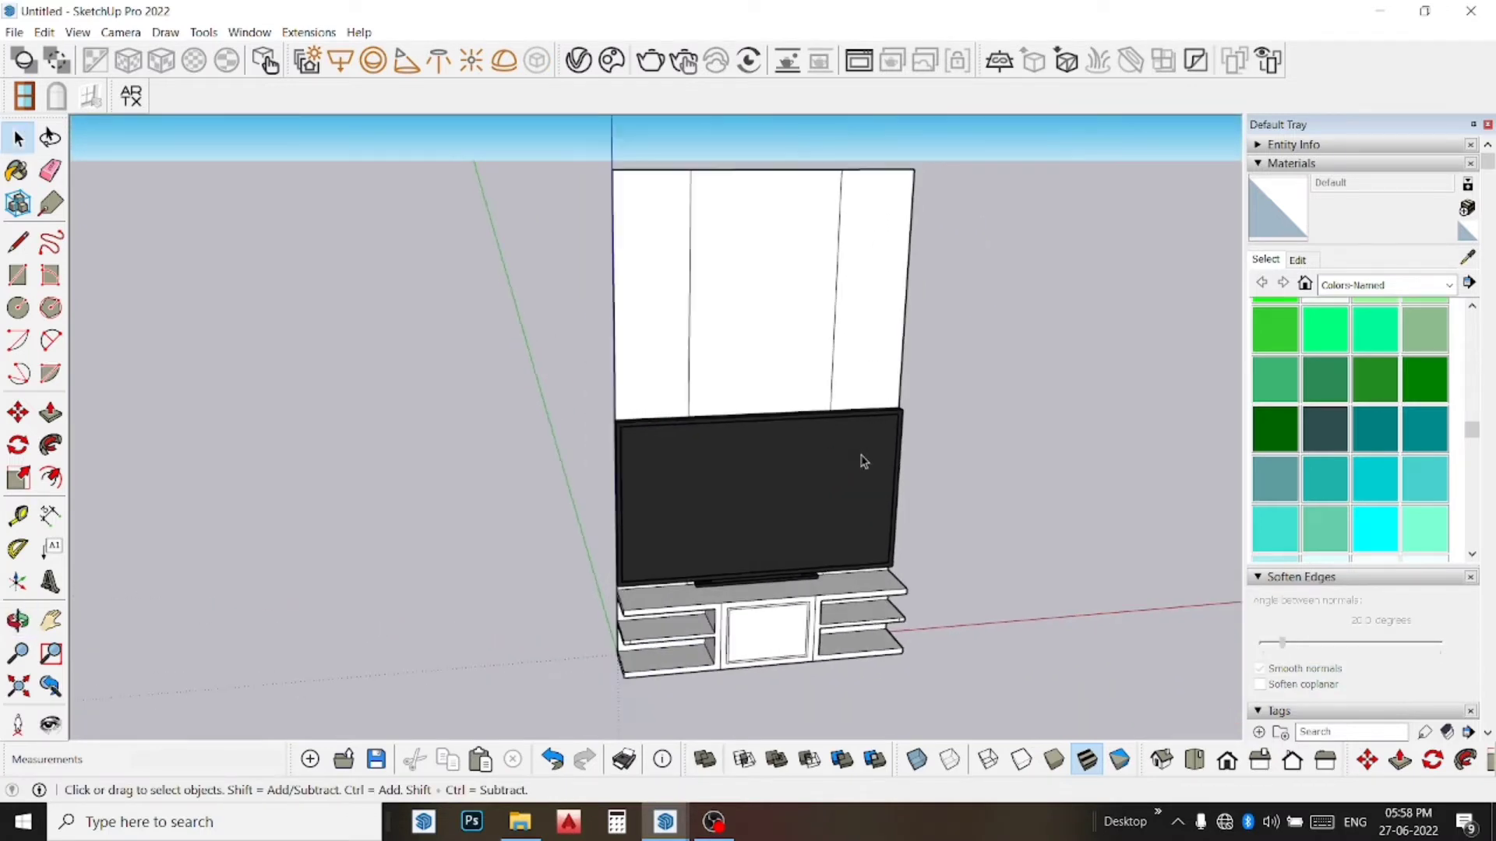
mouse_move(902, 508)
middle_down()
mouse_move(731, 371)
mouse_move(820, 356)
middle_up()
scroll(797, 393, down, 2)
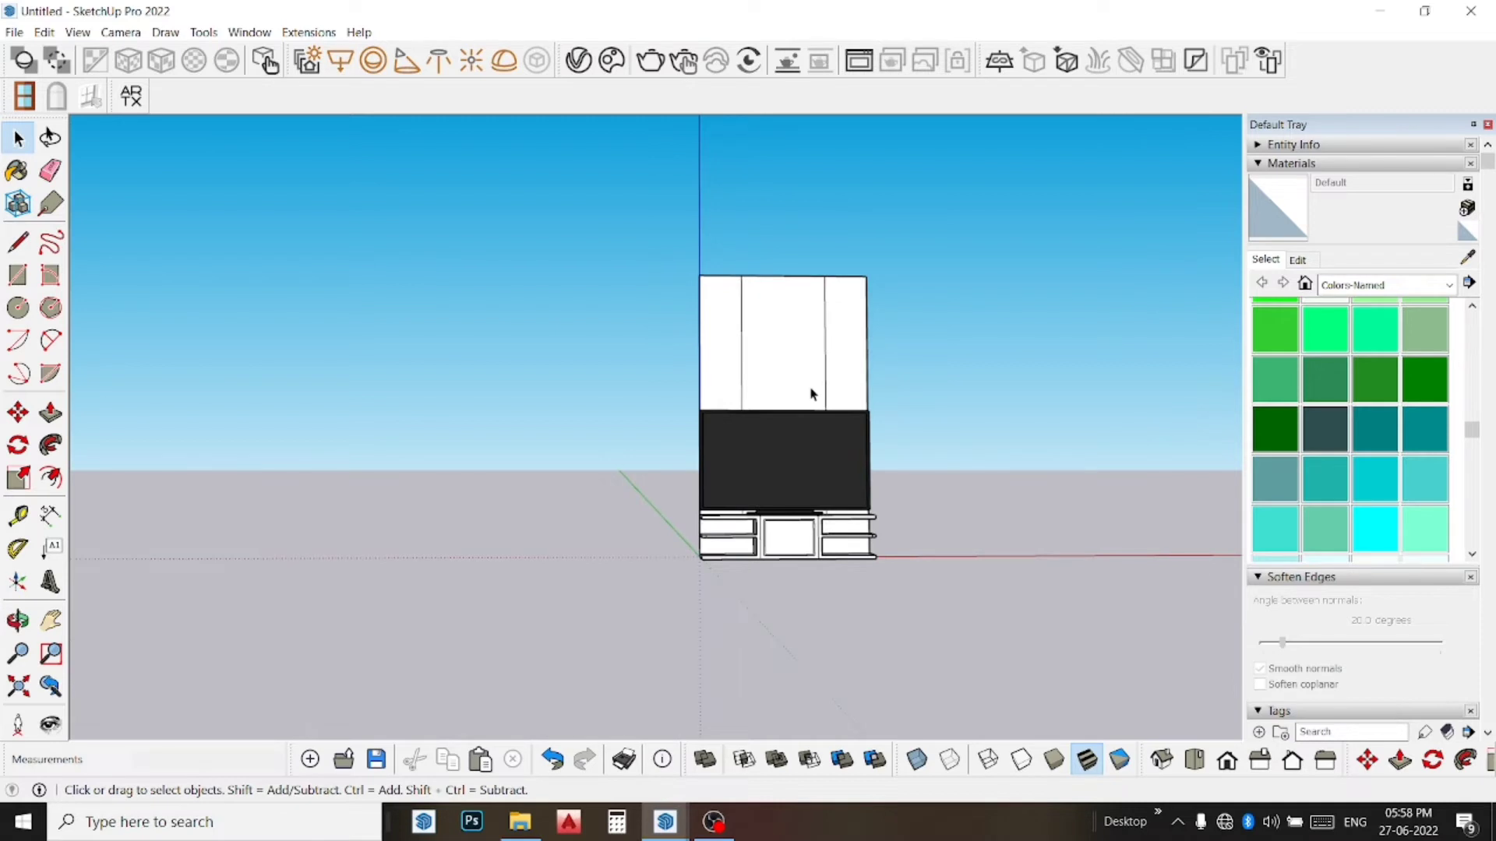
scroll(811, 394, up, 2)
middle_drag(813, 397, 754, 357)
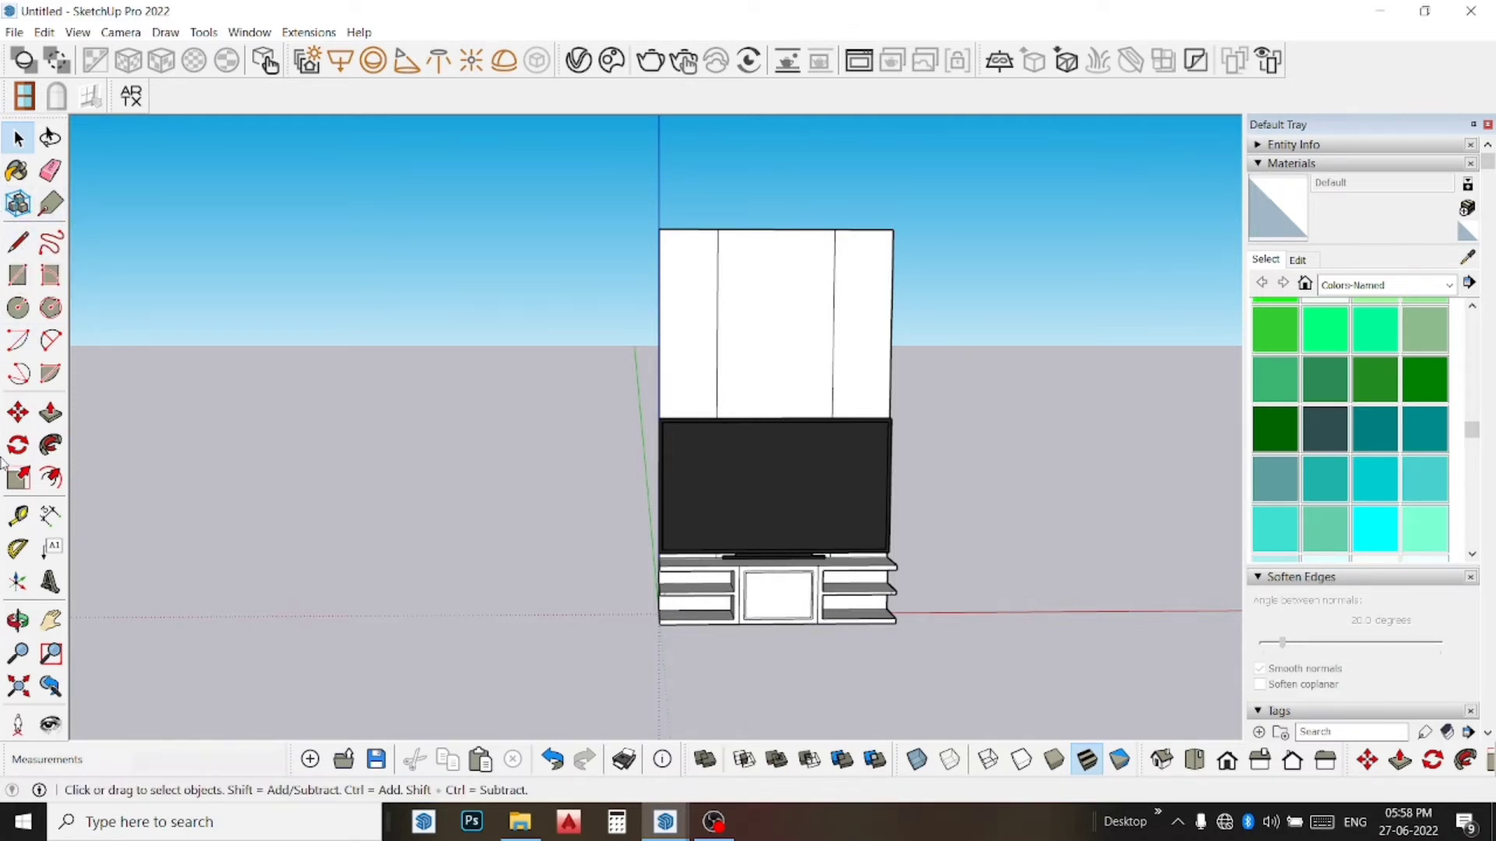
click(18, 413)
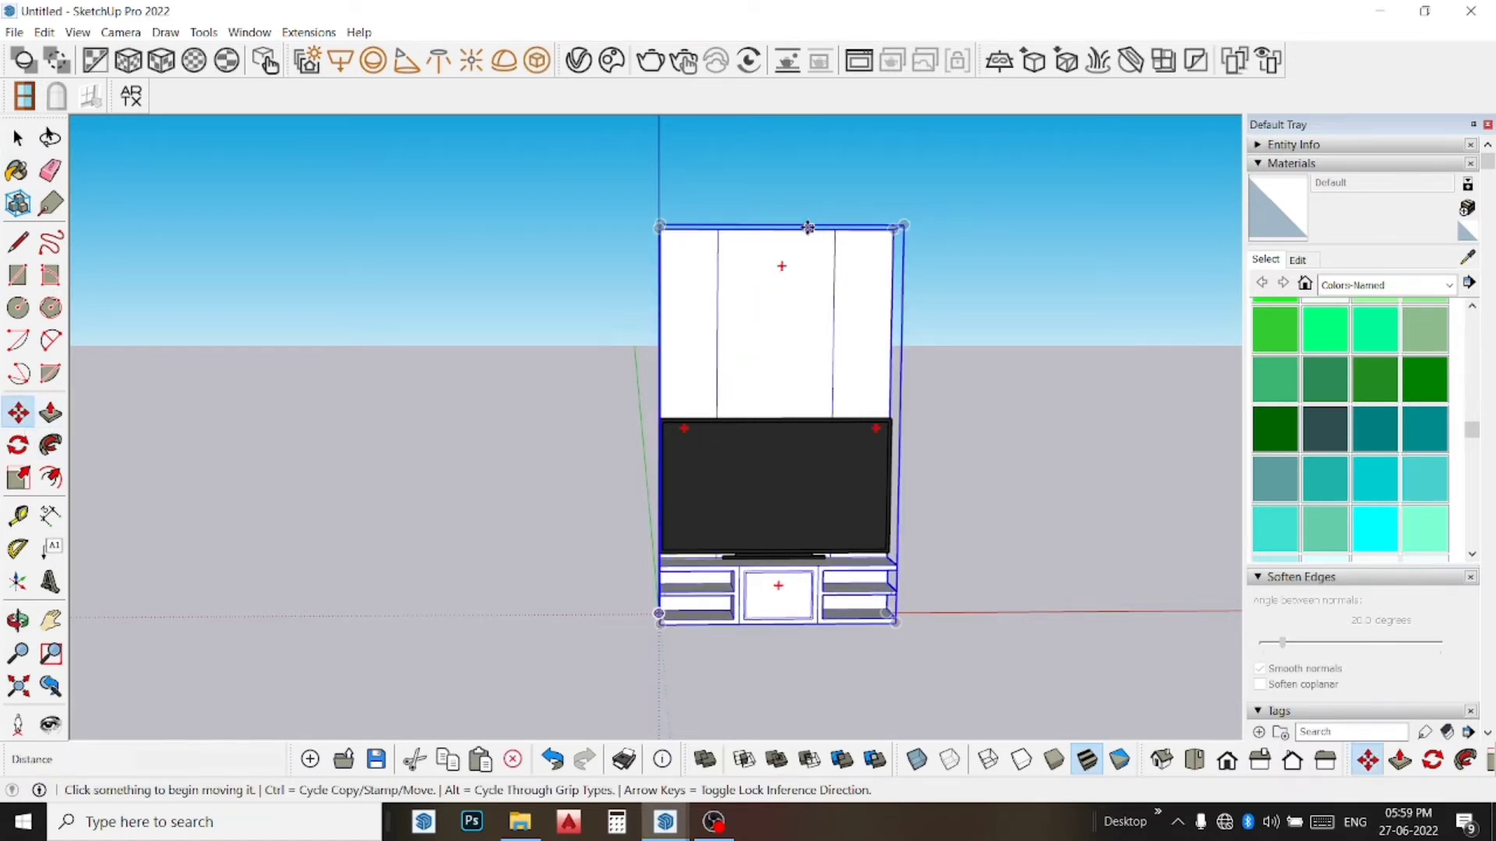
key(space)
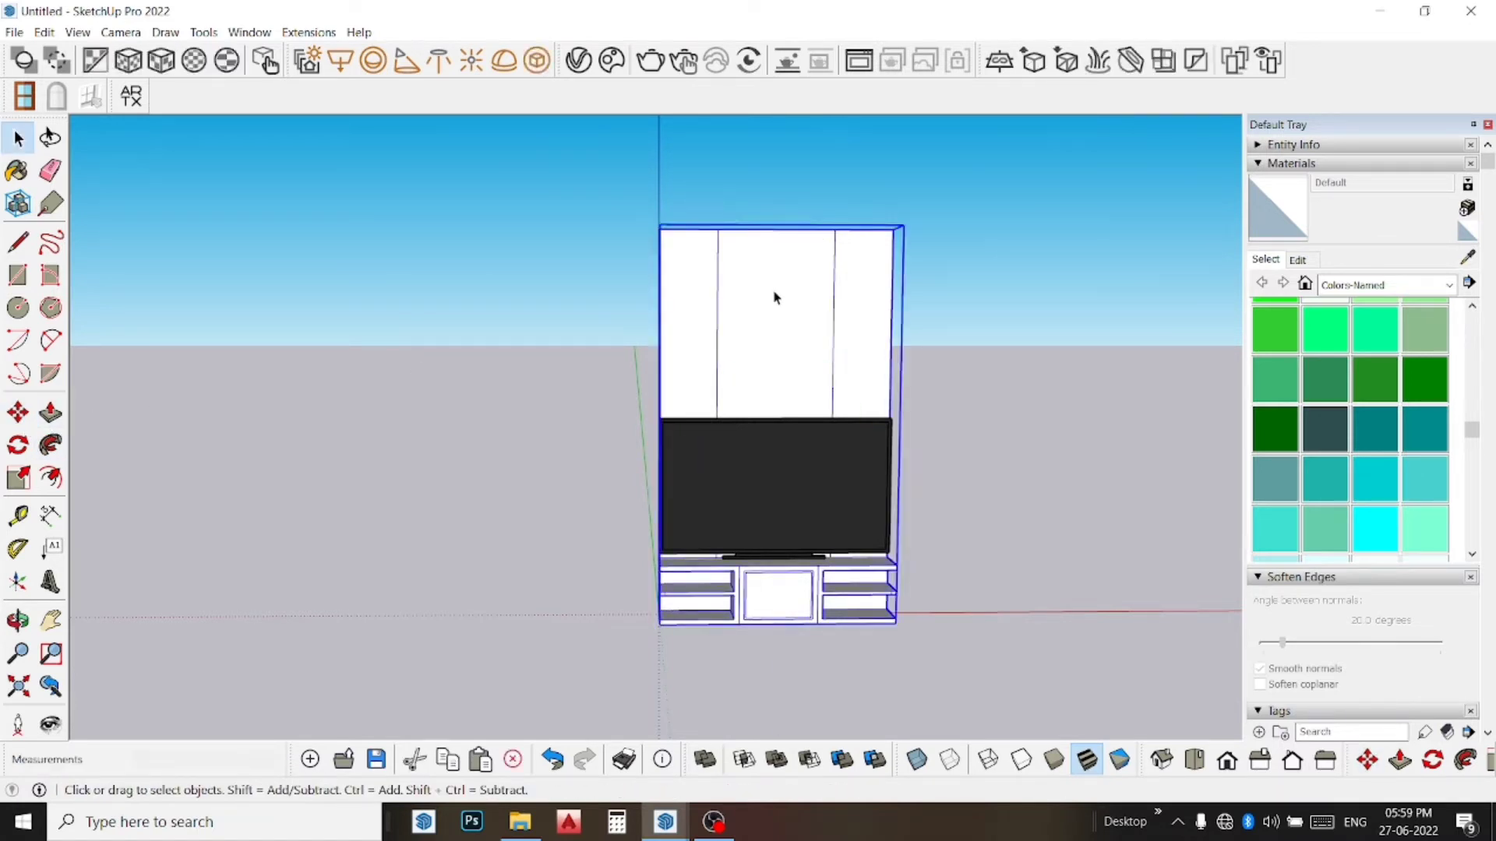
Step: Inside the wall panel group, copy the middle panel's top edge down 4 and 6 inches
double_click(774, 296)
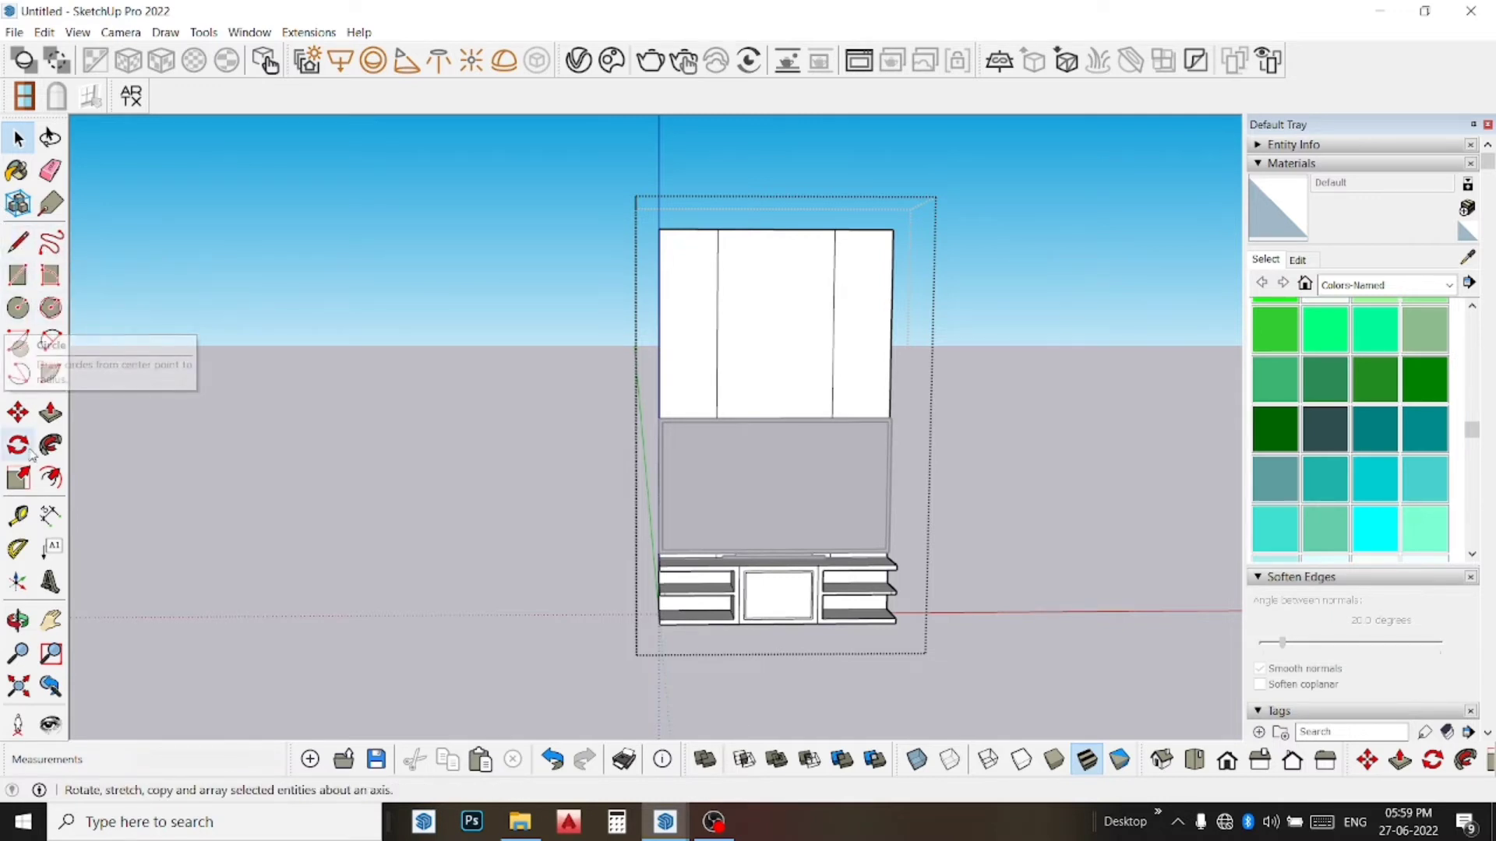
click(19, 414)
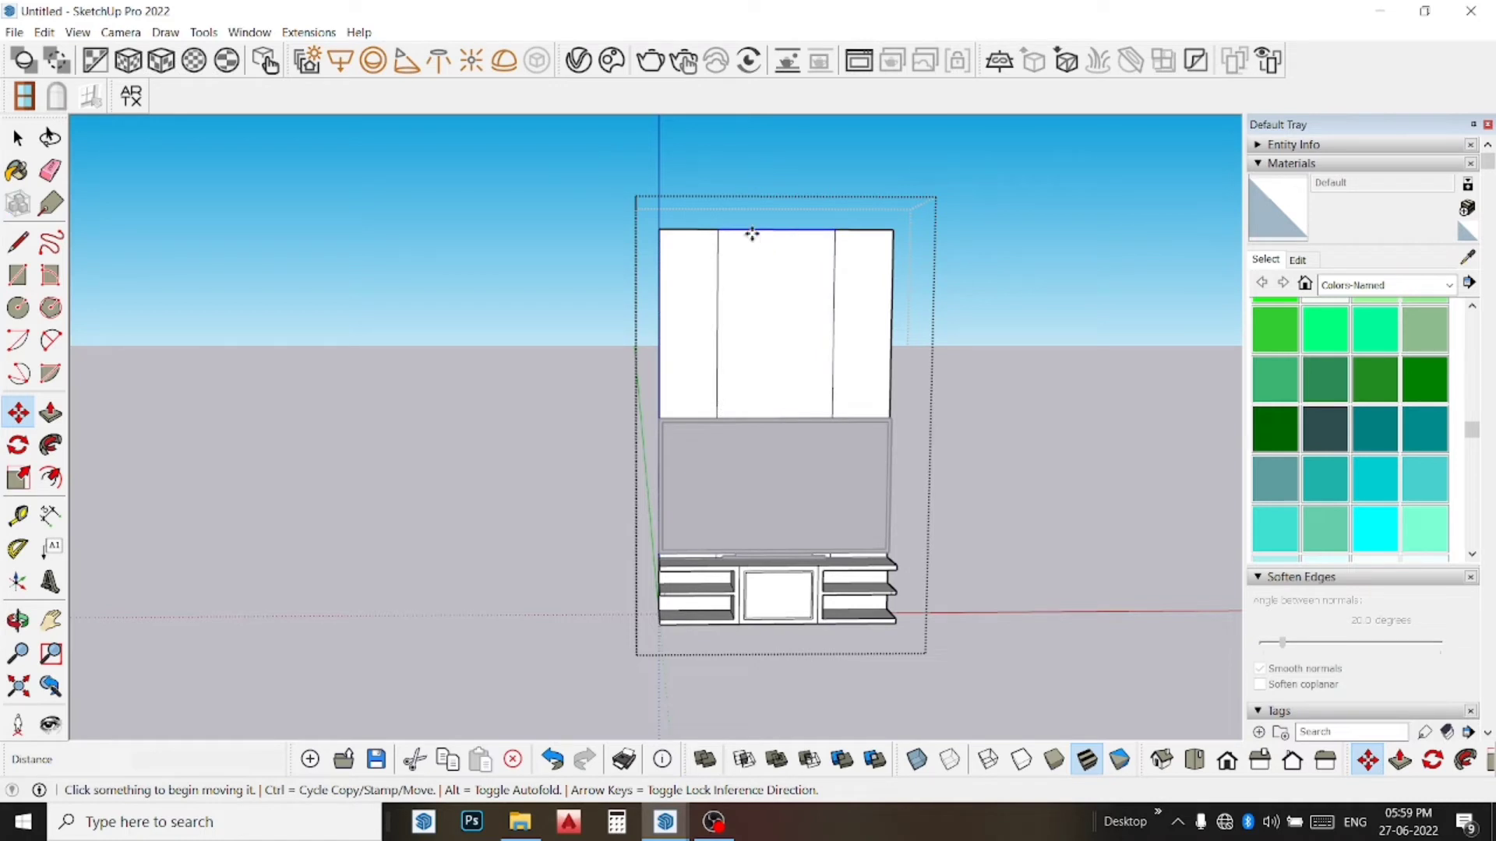
click(752, 232)
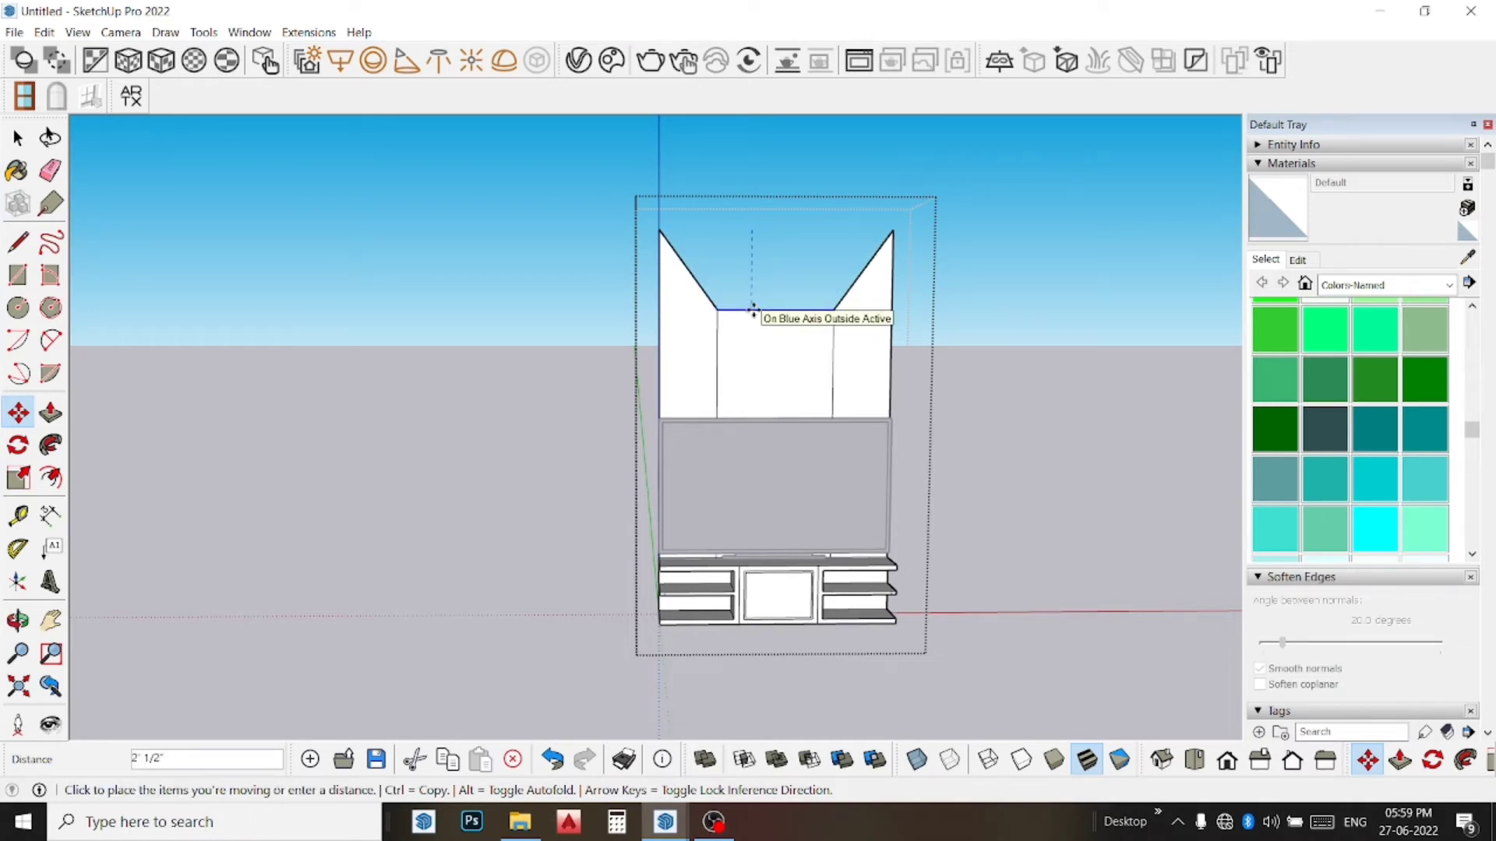
key(ctrl)
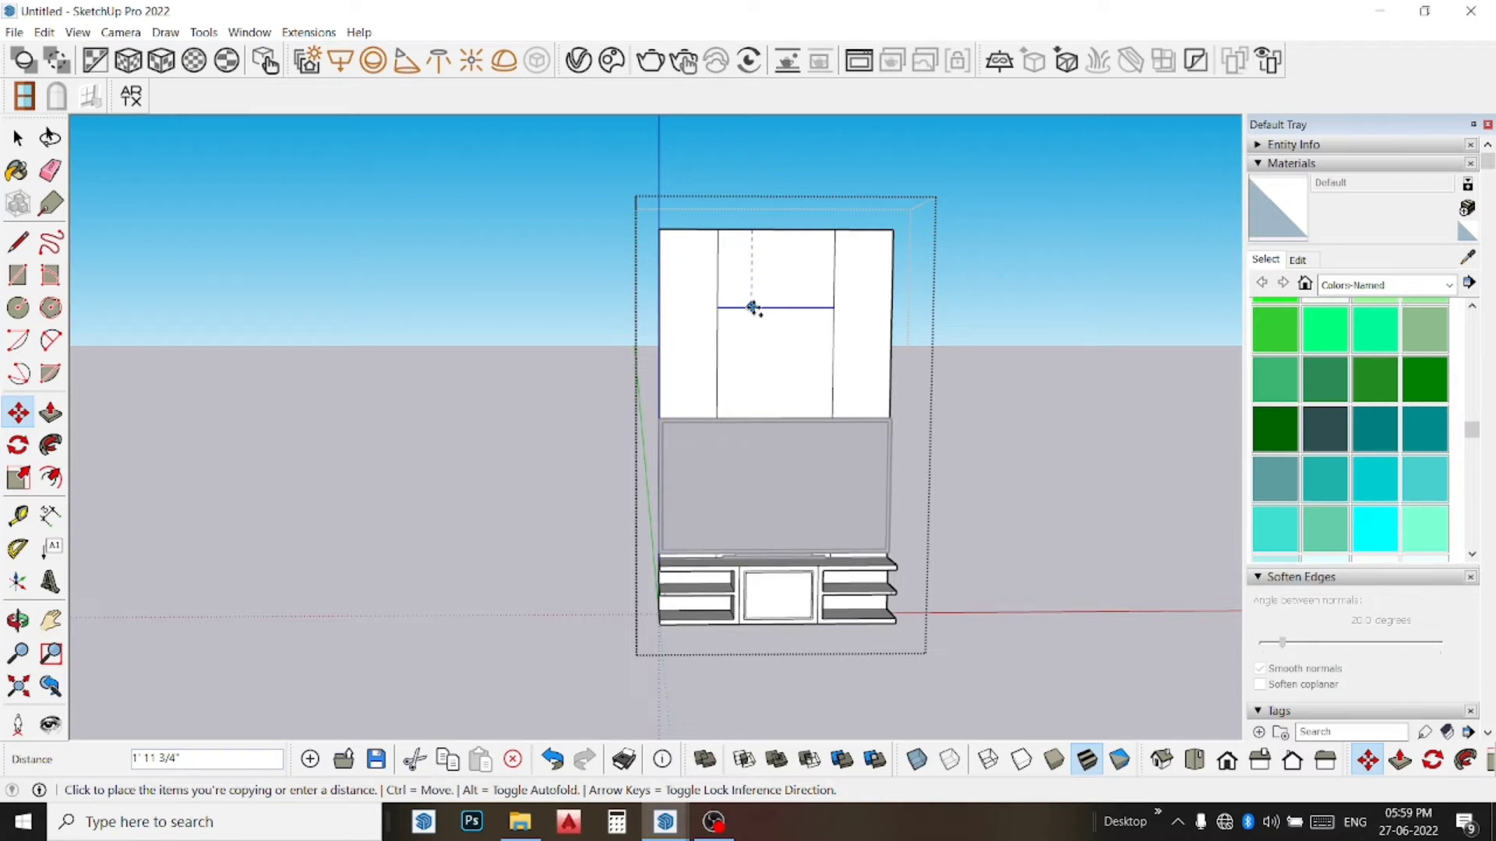
key(Return)
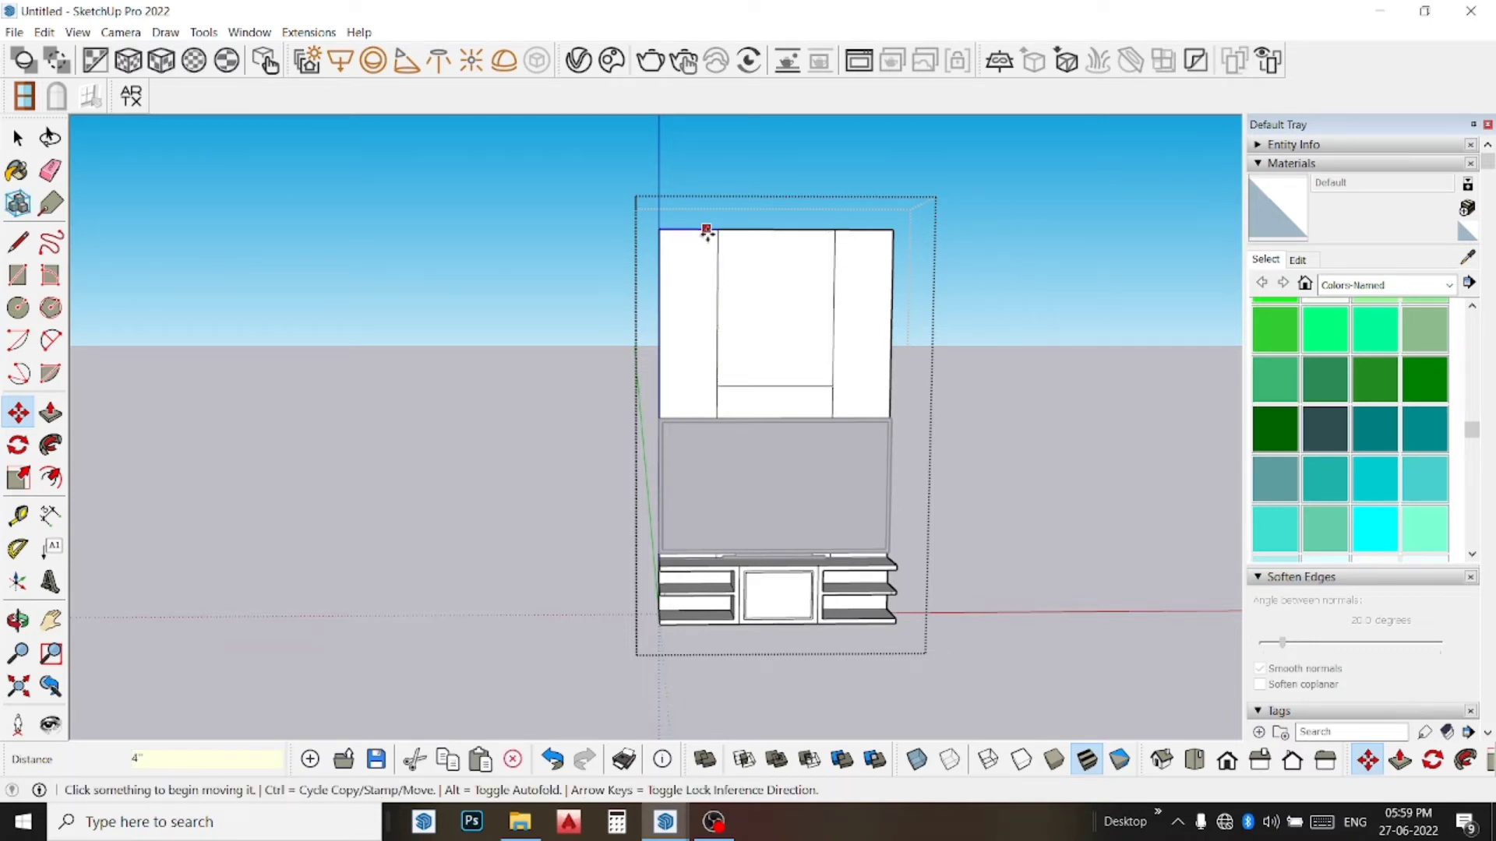
click(760, 387)
key(ctrl)
text(2)
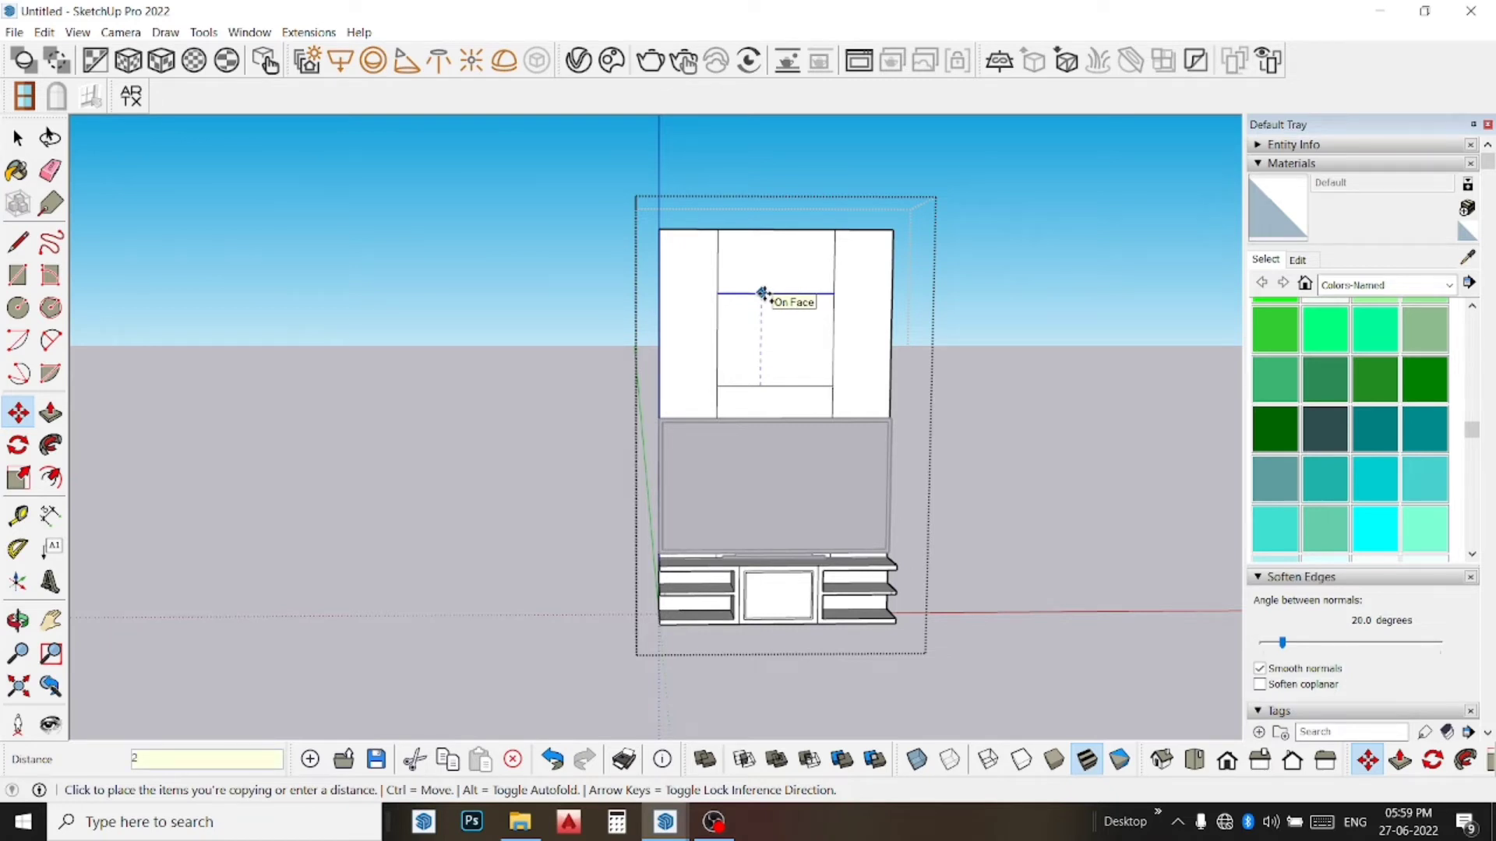
key(Return)
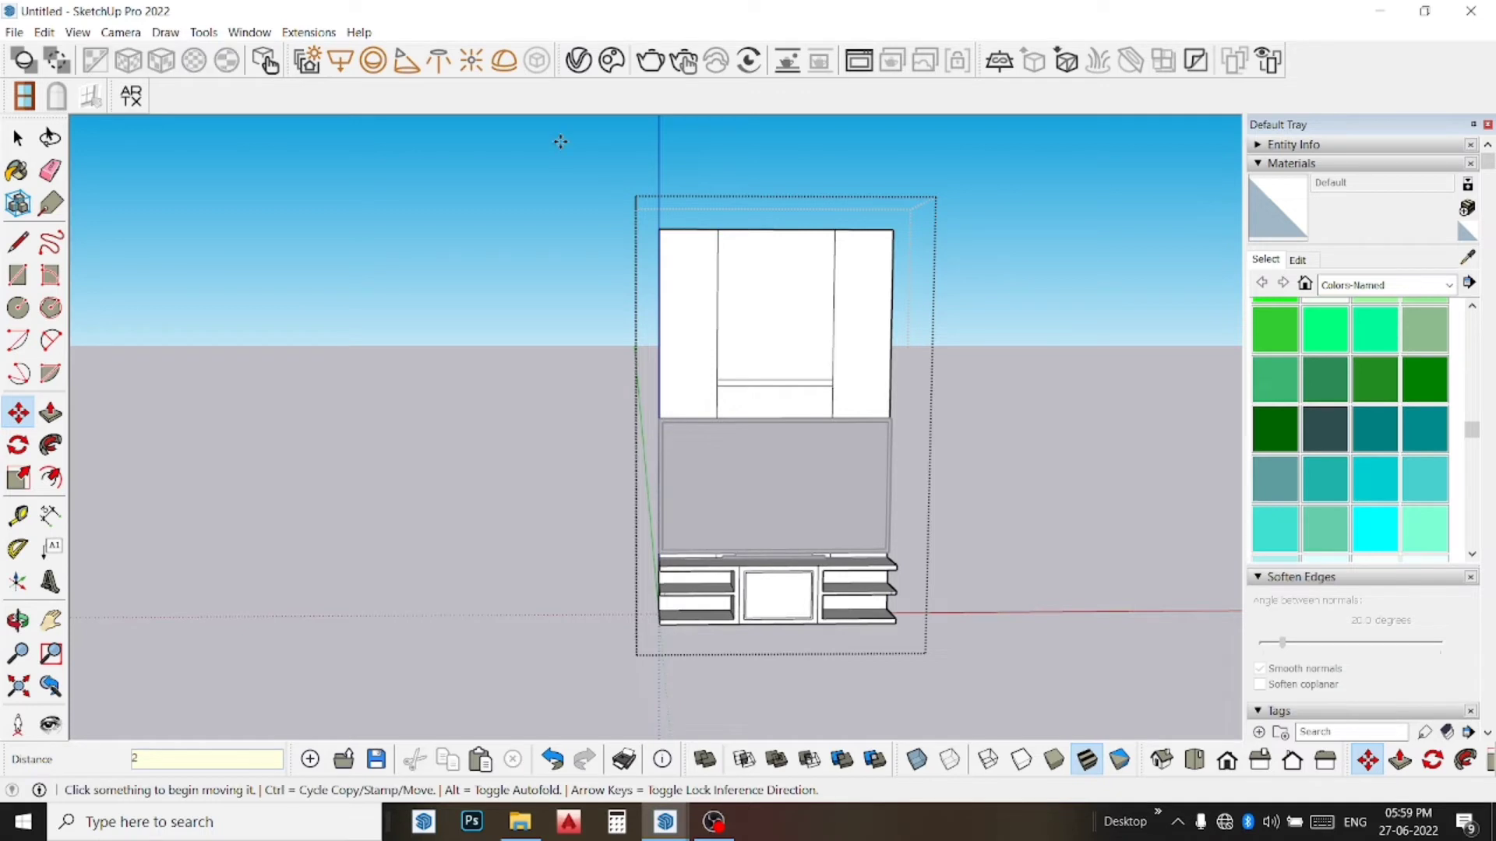
key(ctrl+z)
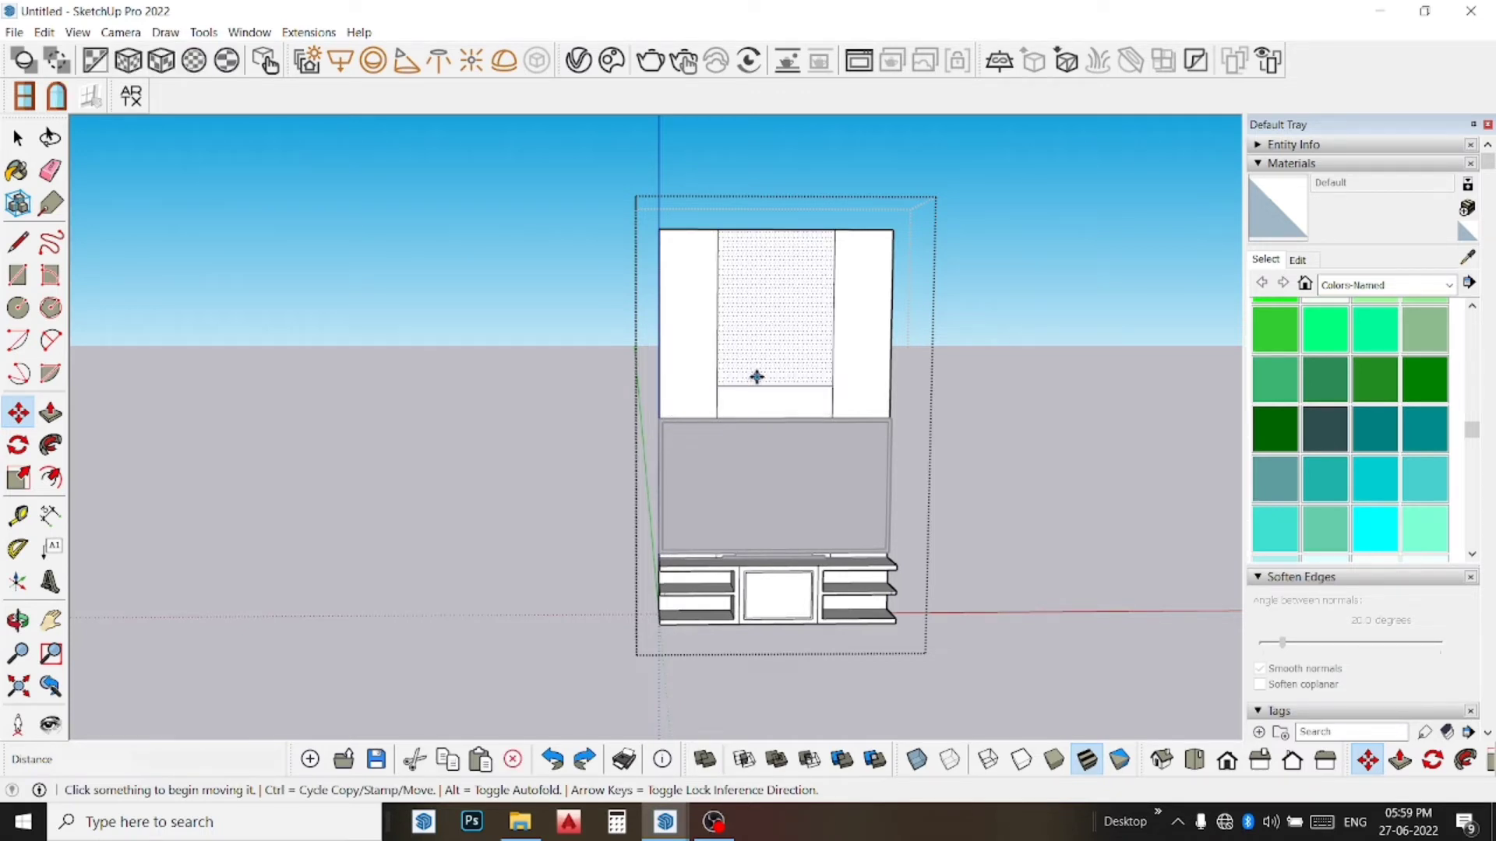
click(756, 383)
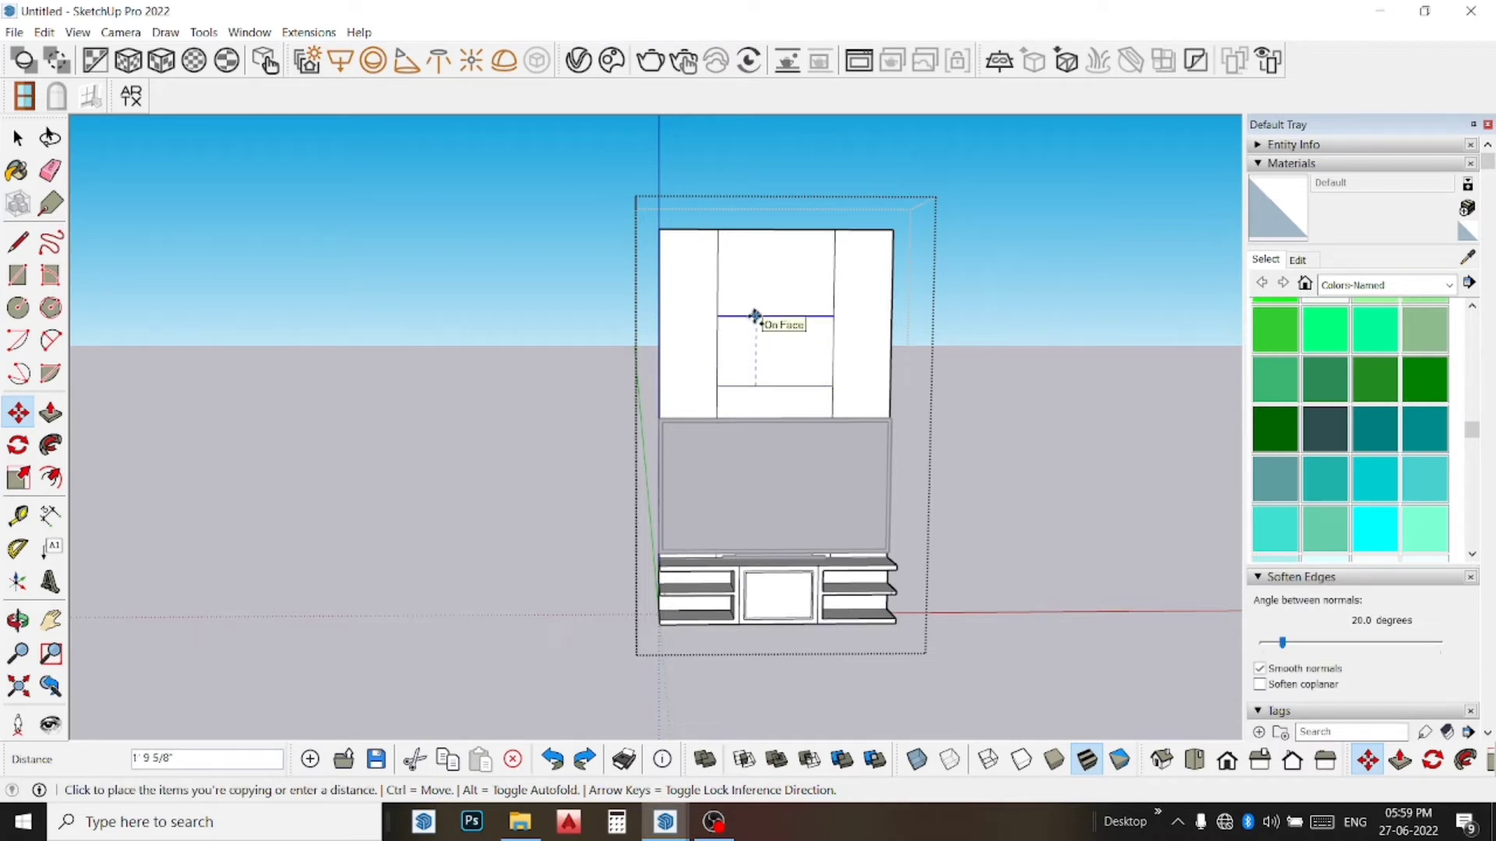
text(6)
key(Return)
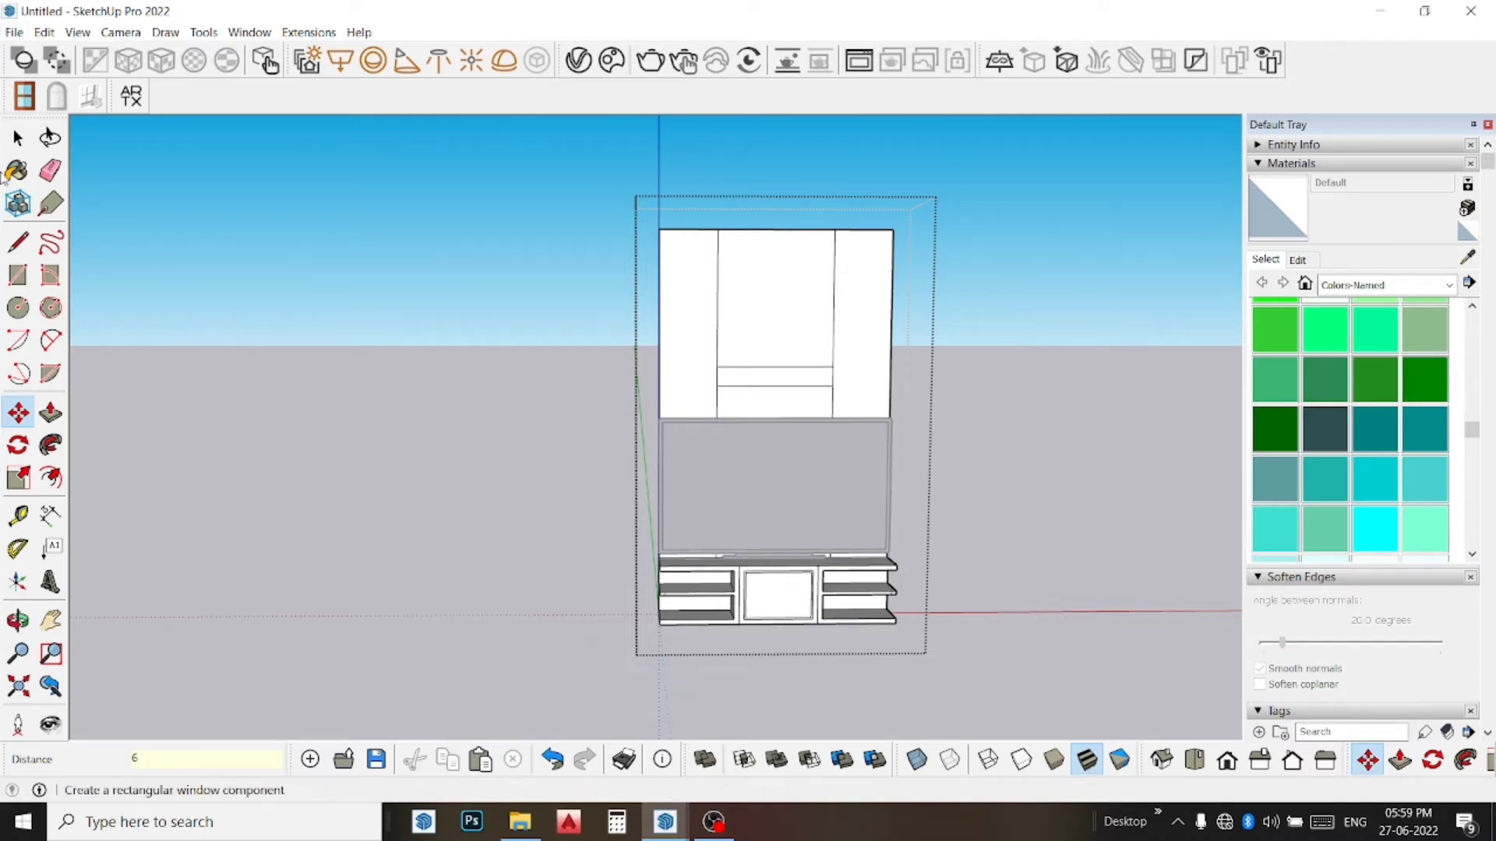
Step: Draw lines from the middle panel's sides out to the wall's left and right edges
click(18, 242)
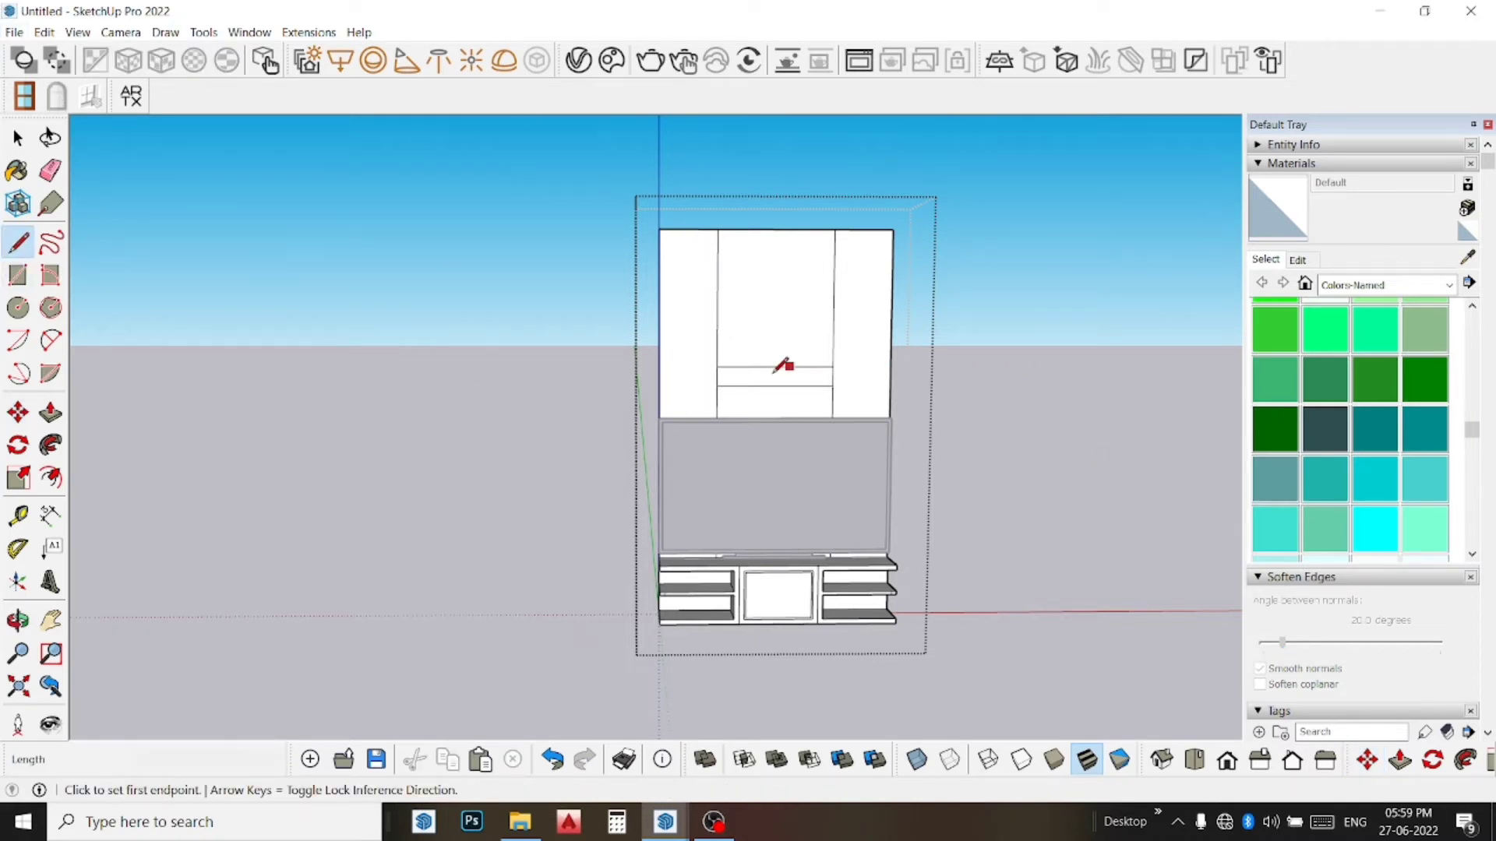
scroll(851, 382, up, 1)
scroll(845, 366, up, 1)
click(829, 358)
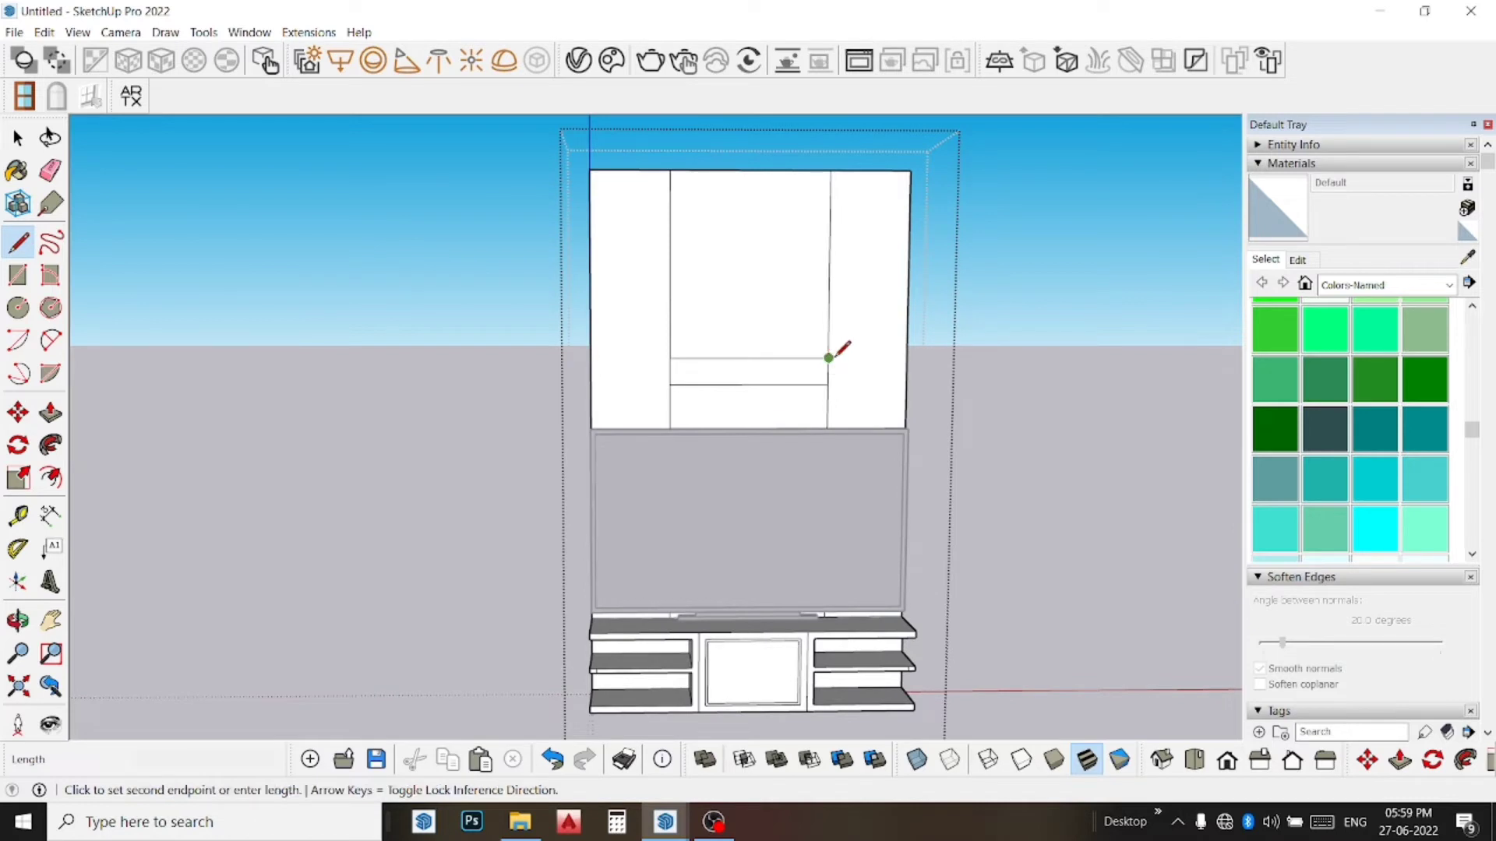
click(906, 358)
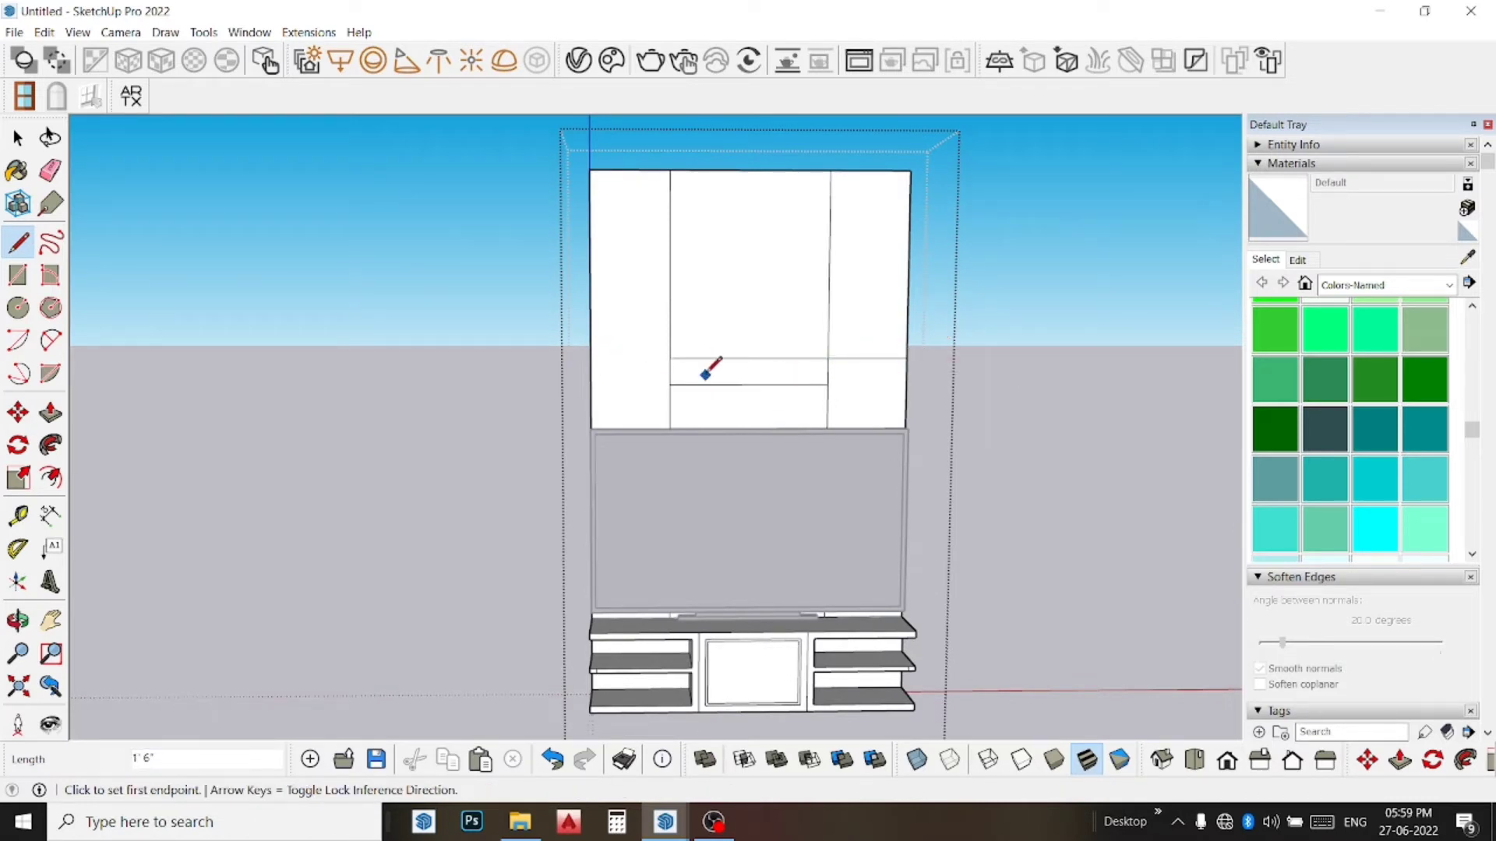
click(670, 358)
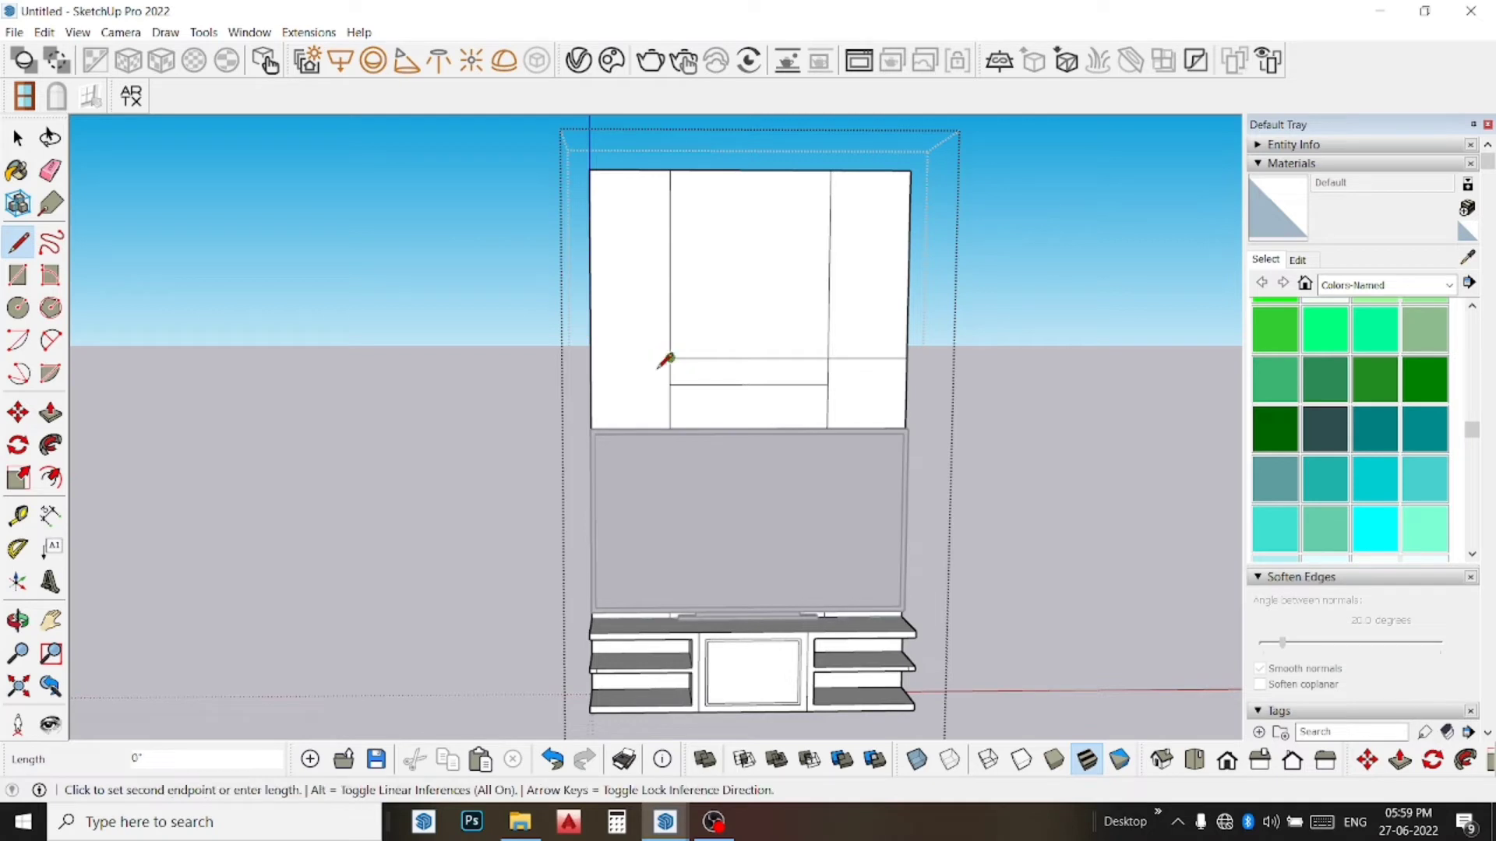
click(591, 358)
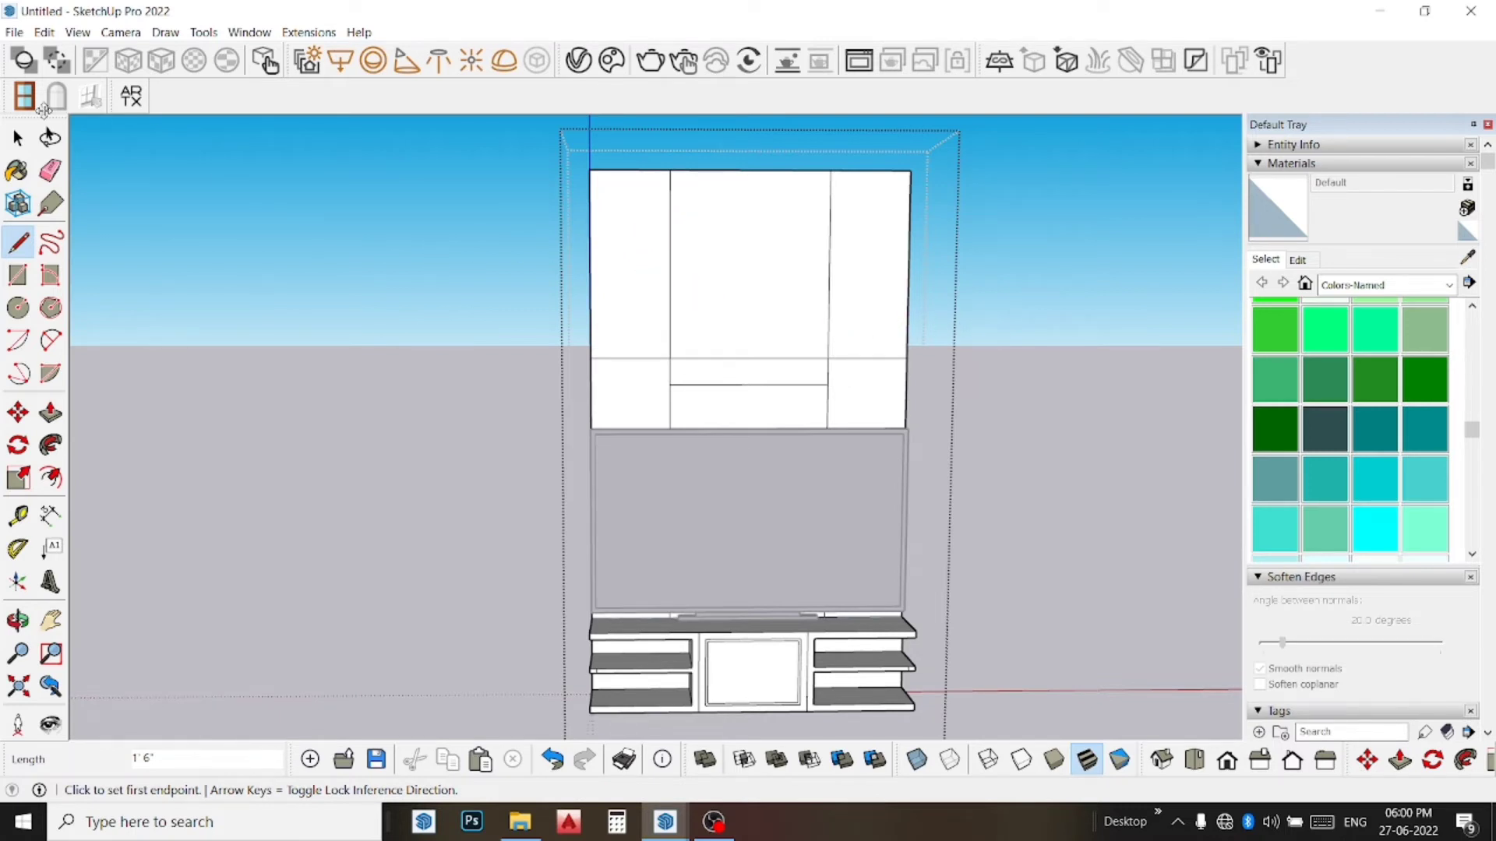
click(17, 138)
Step: Erase the short extra horizontal edge on the middle panel, then zoom in on the TV
click(50, 171)
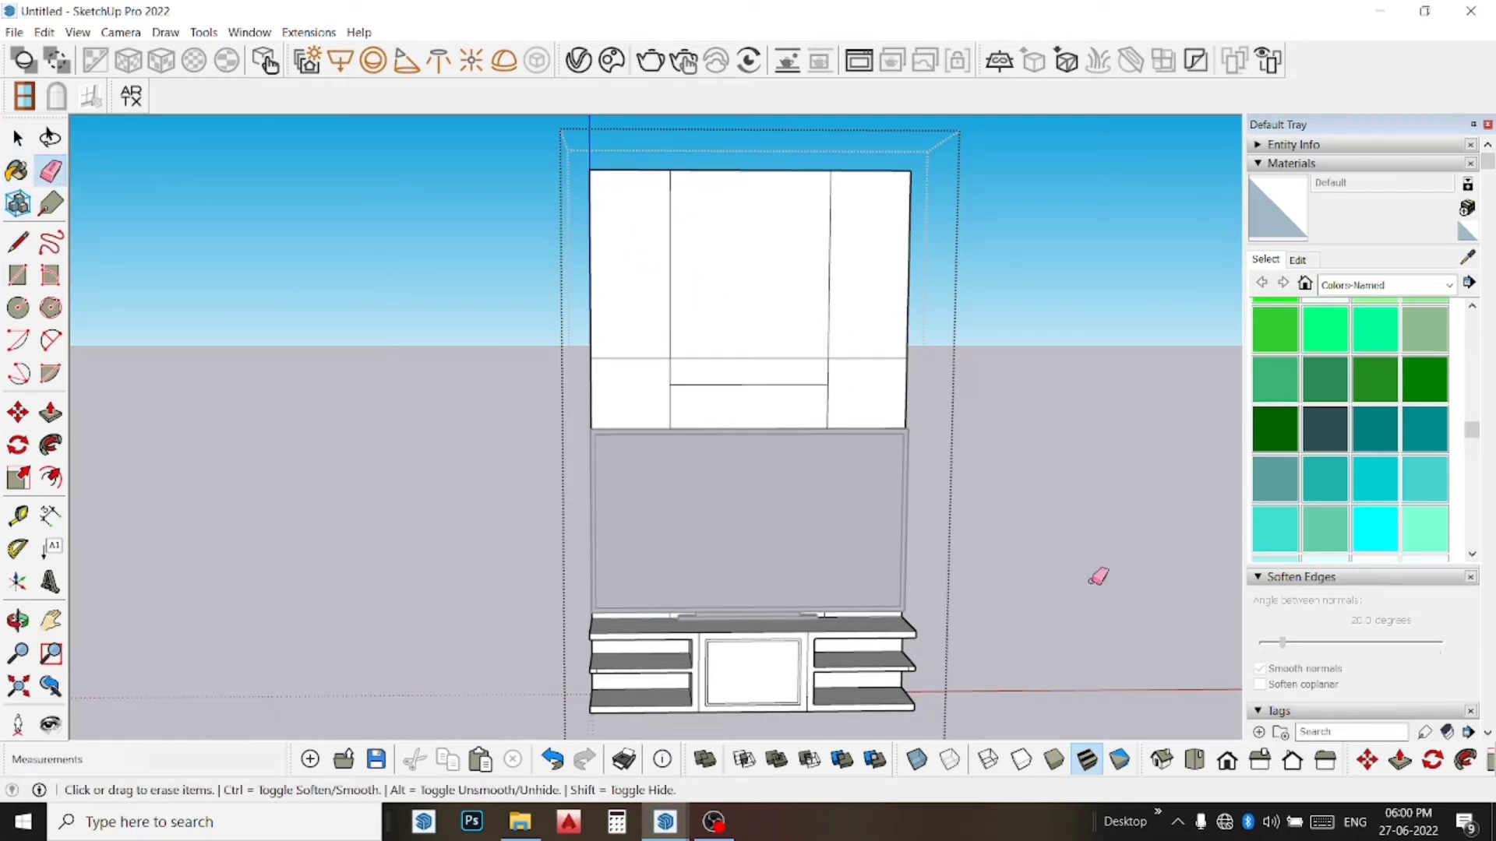
click(775, 385)
key(space)
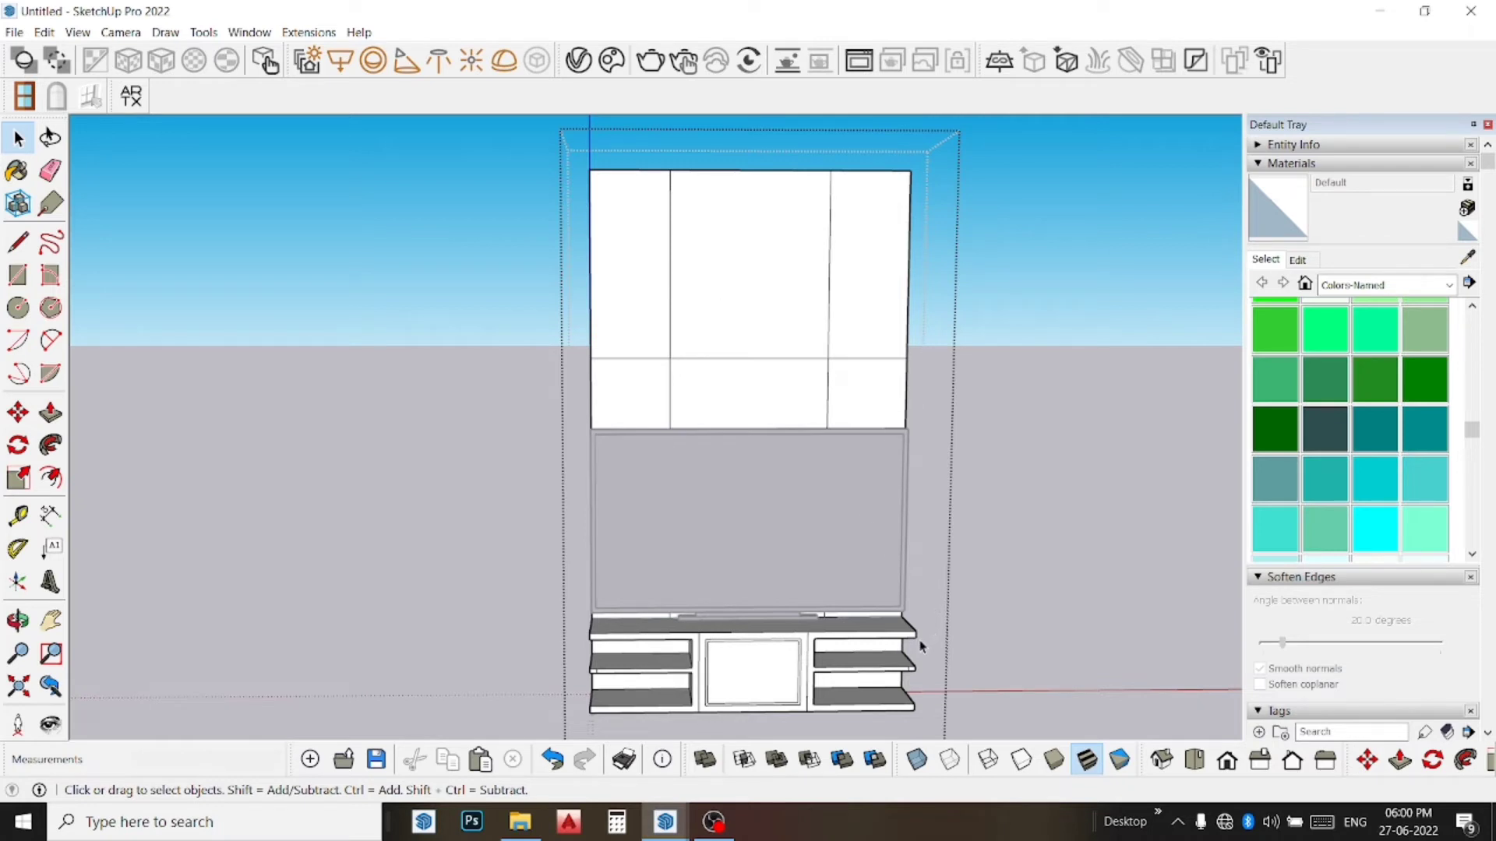
scroll(885, 639, up, 2)
scroll(876, 621, up, 2)
scroll(875, 618, up, 2)
Step: Divide the shelf top's back edge right of the TV into 9 equal segments
scroll(870, 623, up, 2)
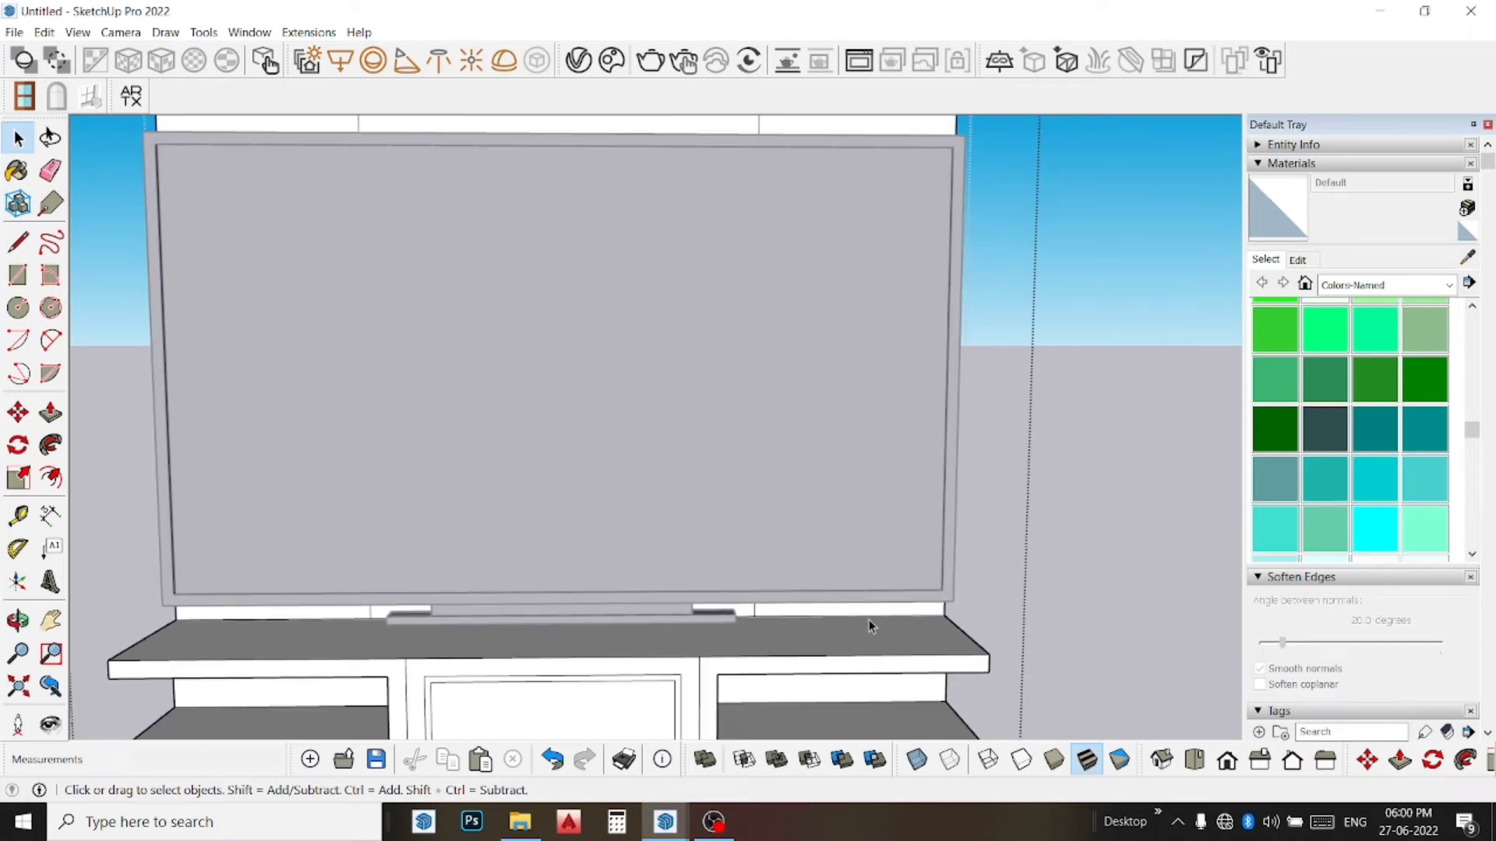
click(796, 621)
right_click(796, 620)
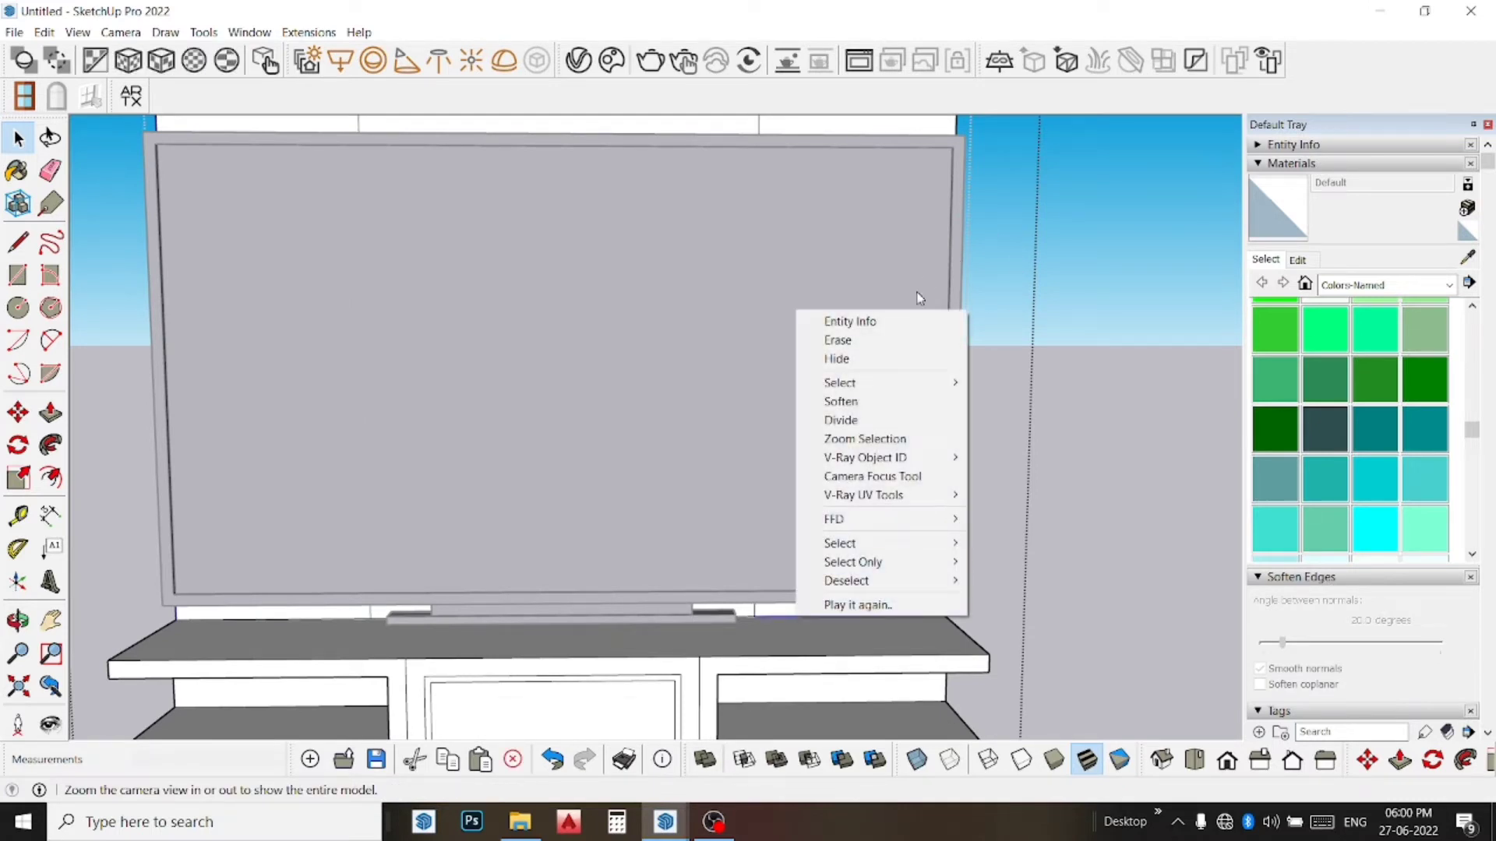
click(857, 420)
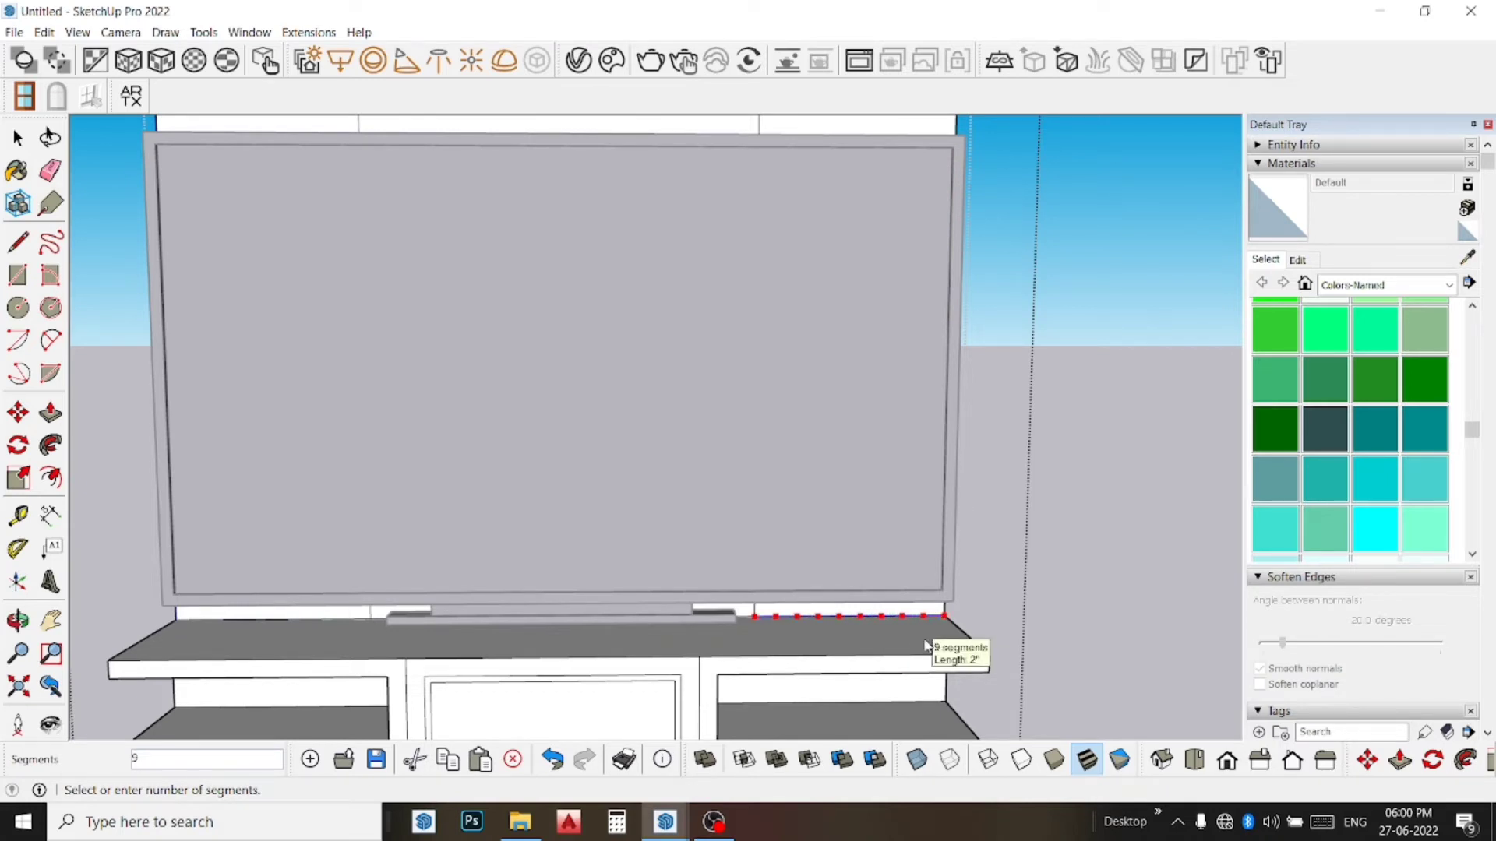
key(Return)
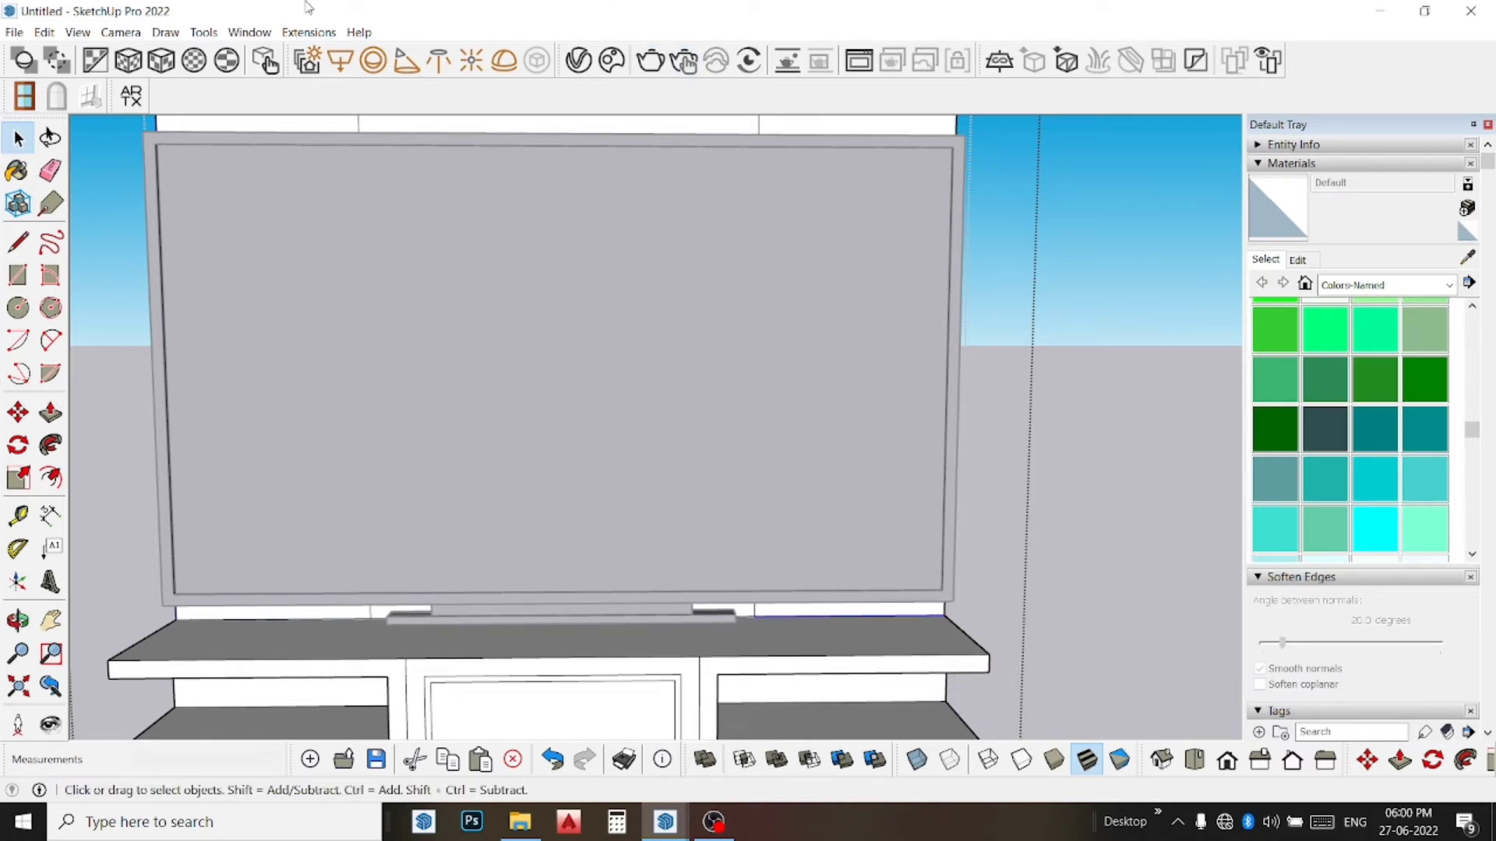
Step: Draw the first vertical flute lines from the ledge edge up the right wall panel
click(17, 242)
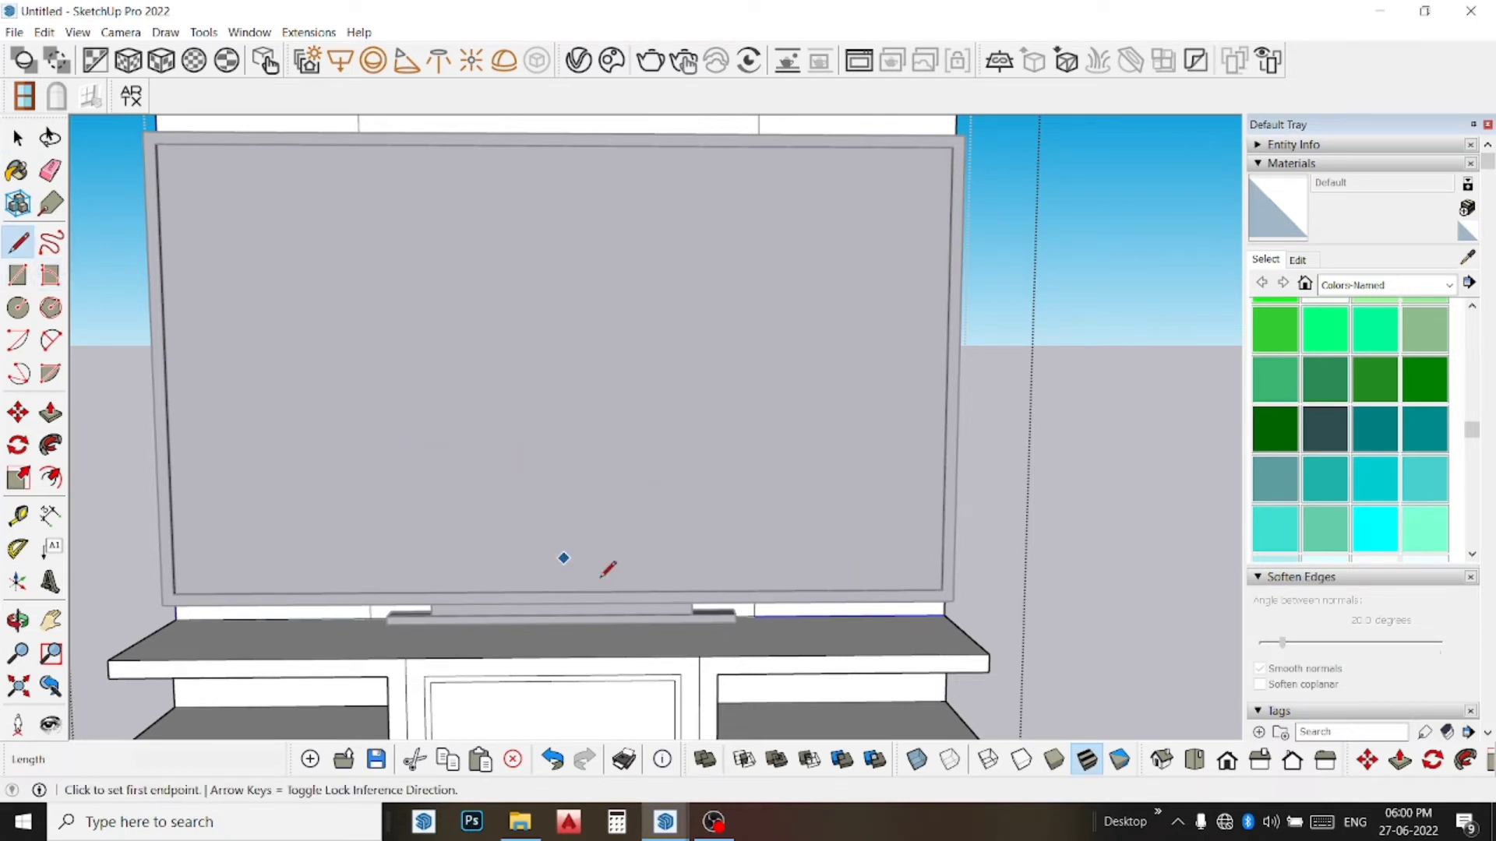
click(787, 615)
scroll(800, 574, down, 1)
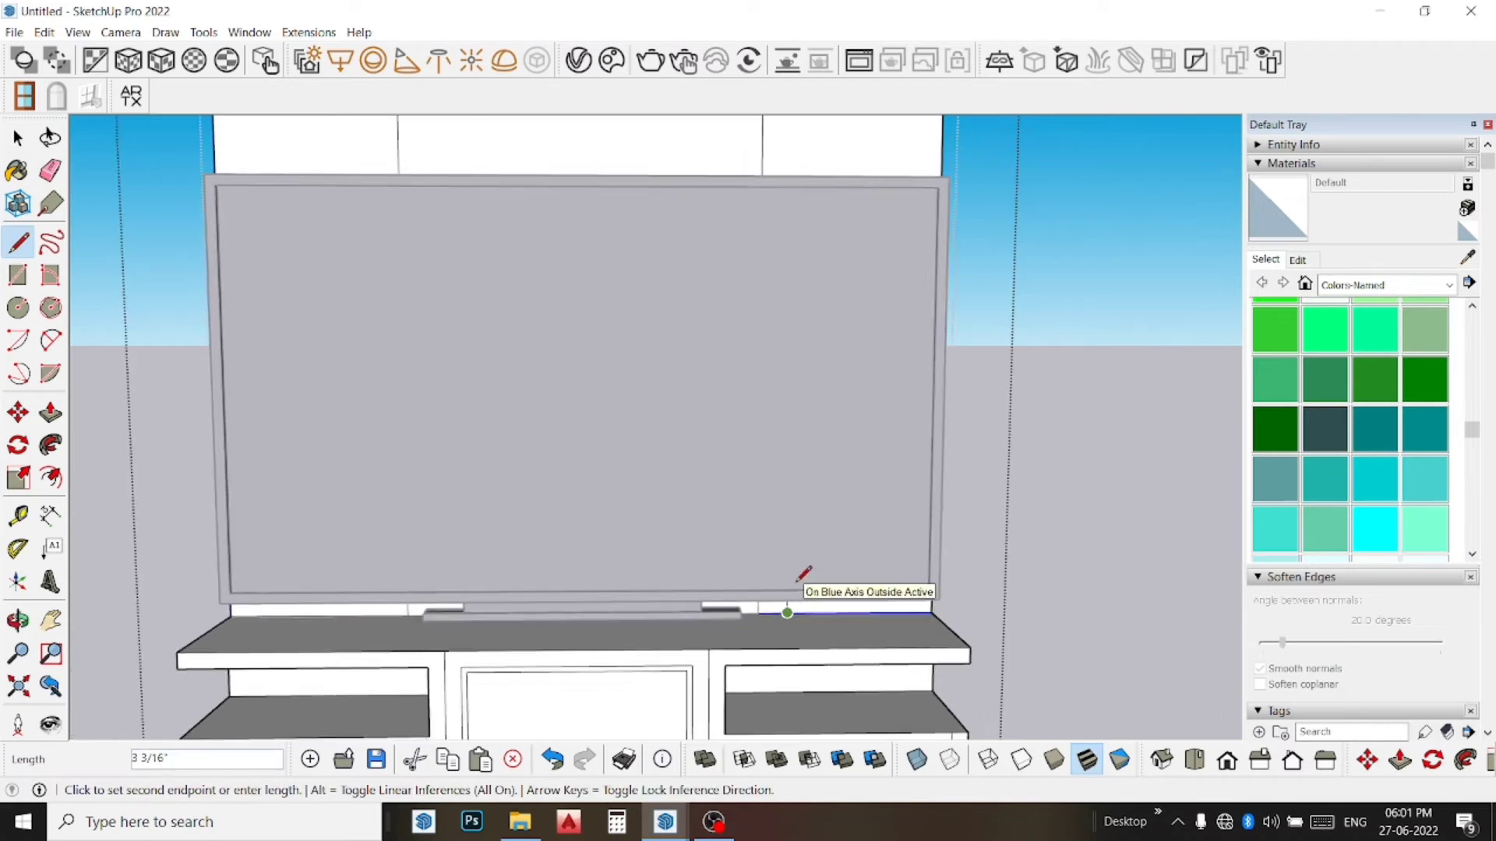
scroll(797, 575, down, 2)
scroll(793, 576, down, 2)
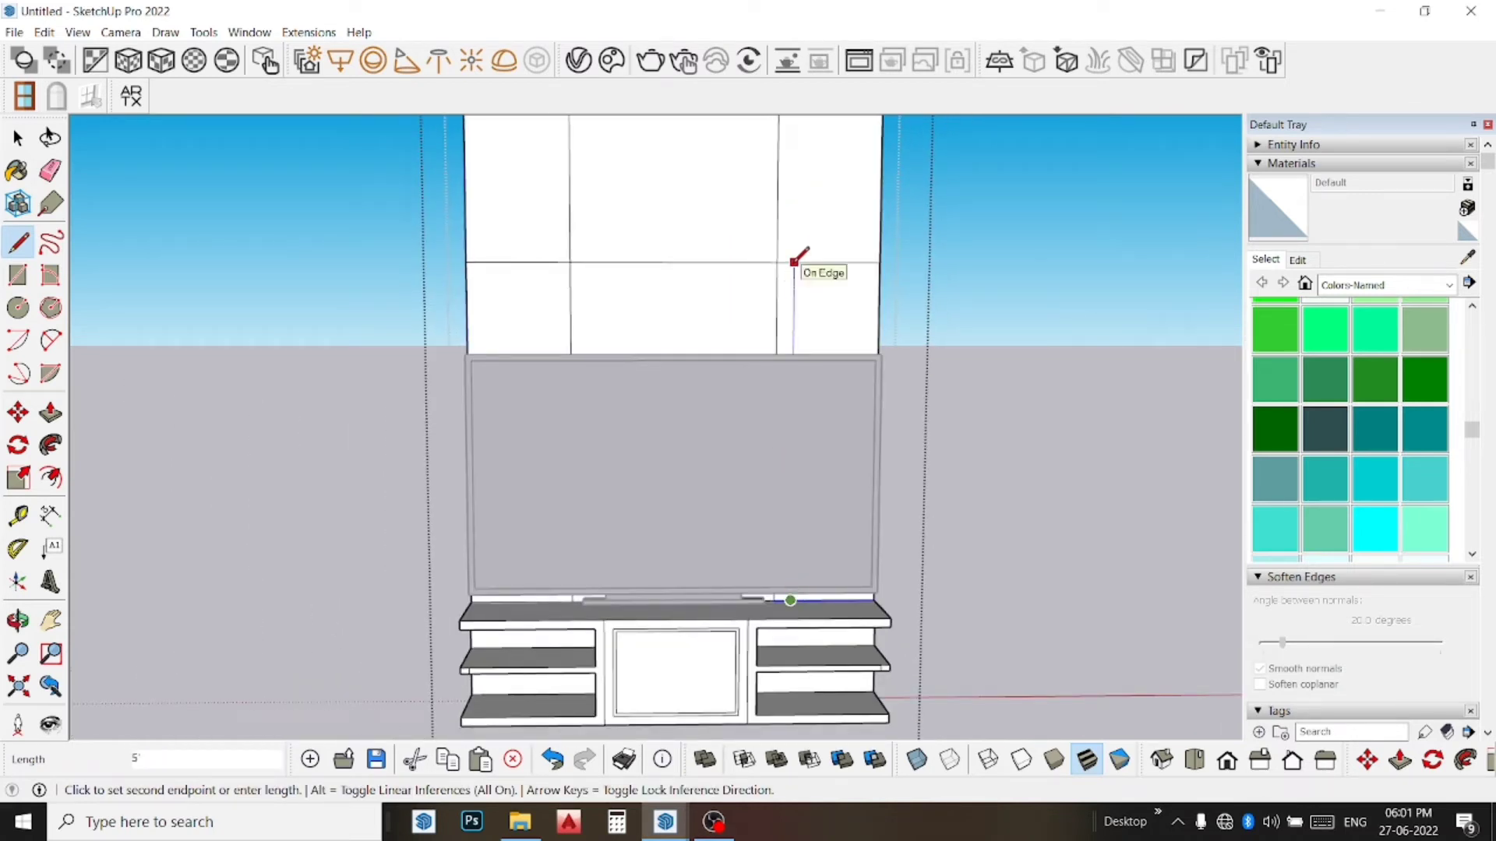
click(793, 262)
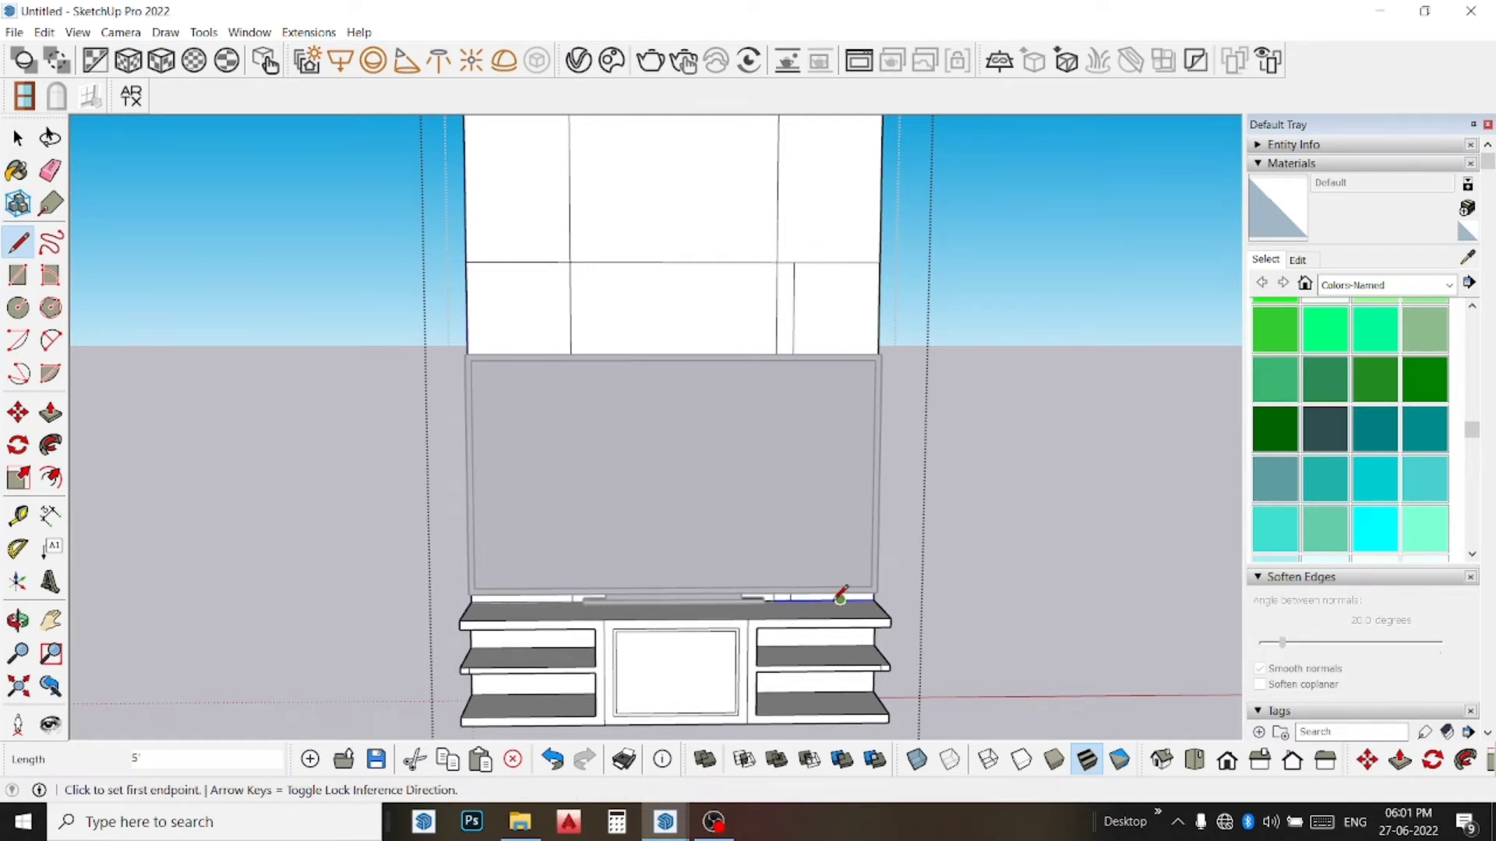
scroll(840, 598, up, 2)
click(802, 600)
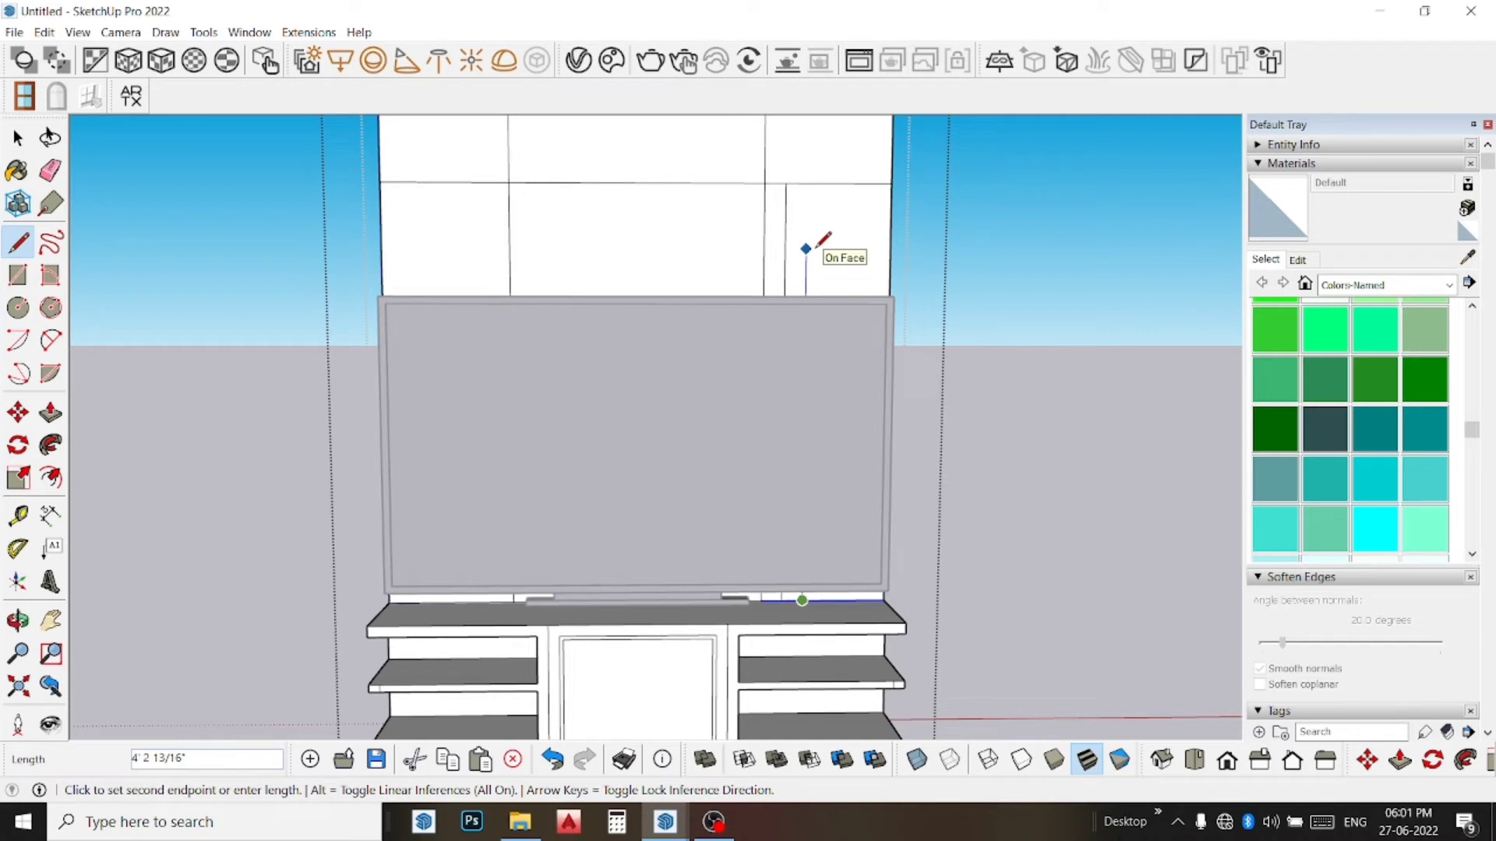
text(5')
key(Return)
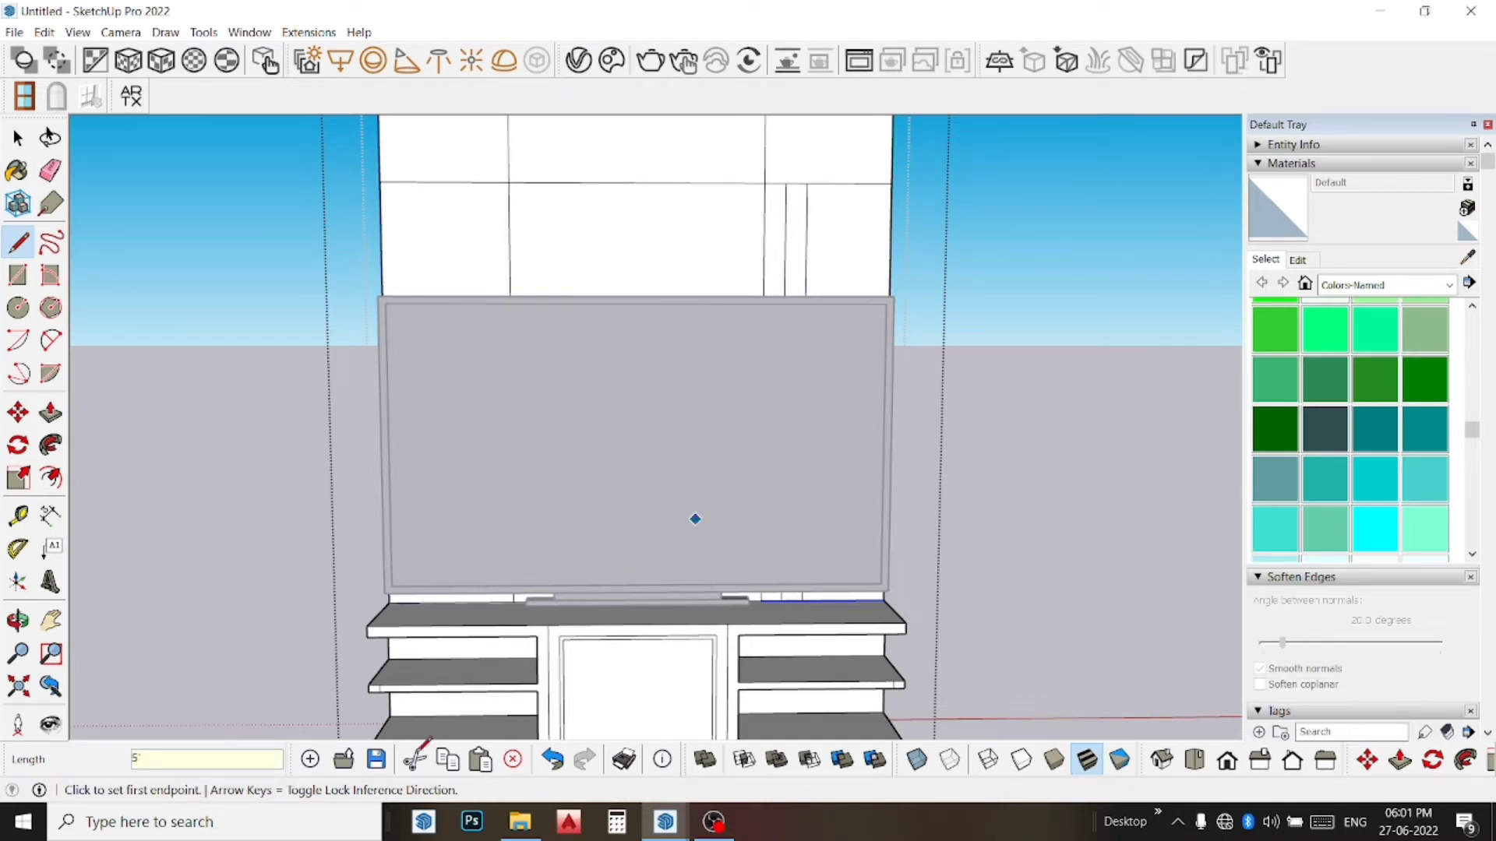
Step: Add further vertical flute lines across the right panel at 5-inch spacing
click(823, 599)
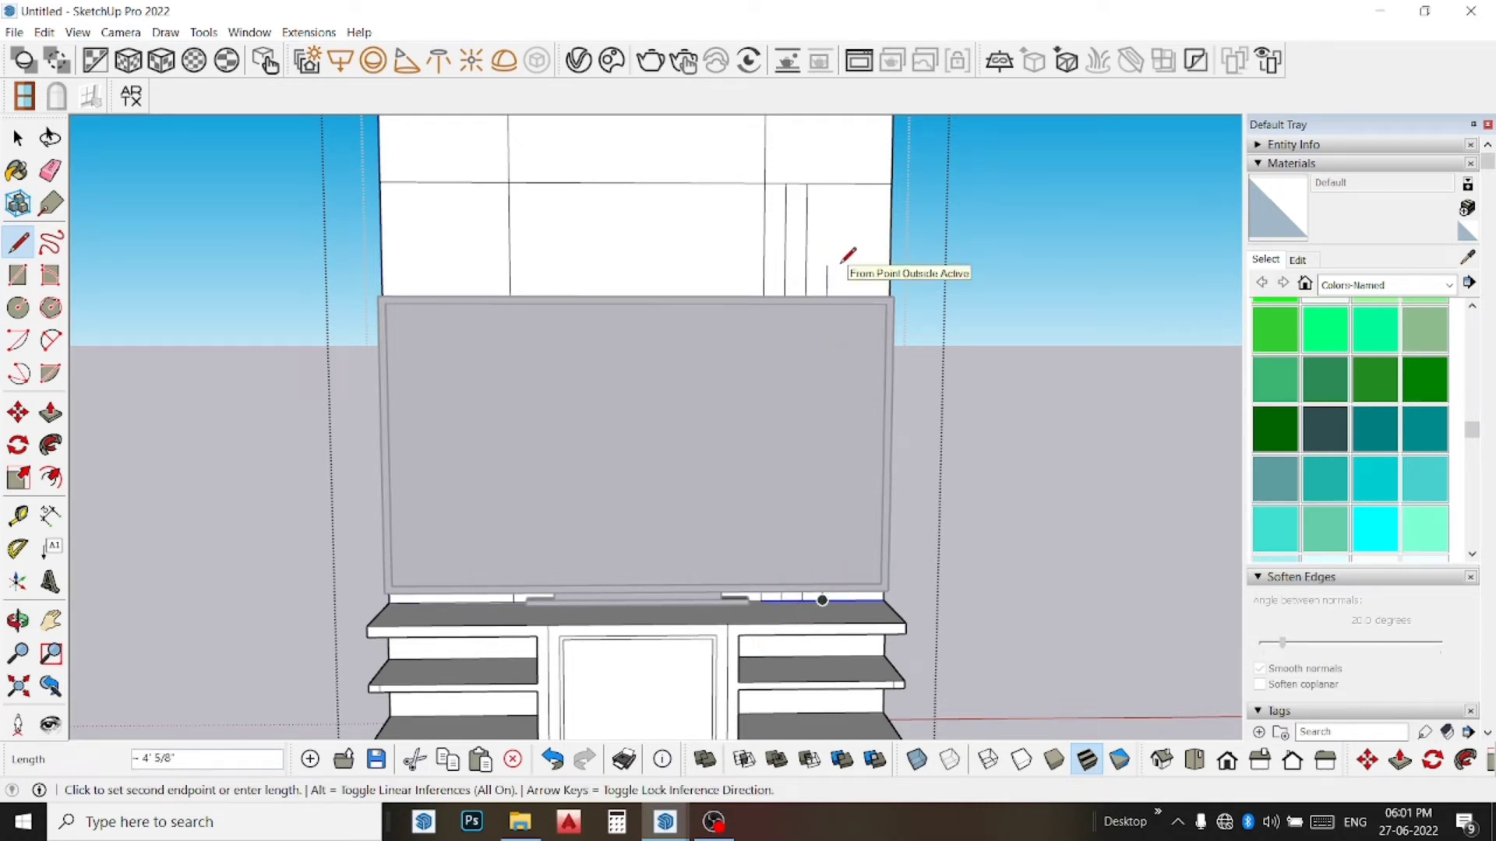
text(5')
click(842, 261)
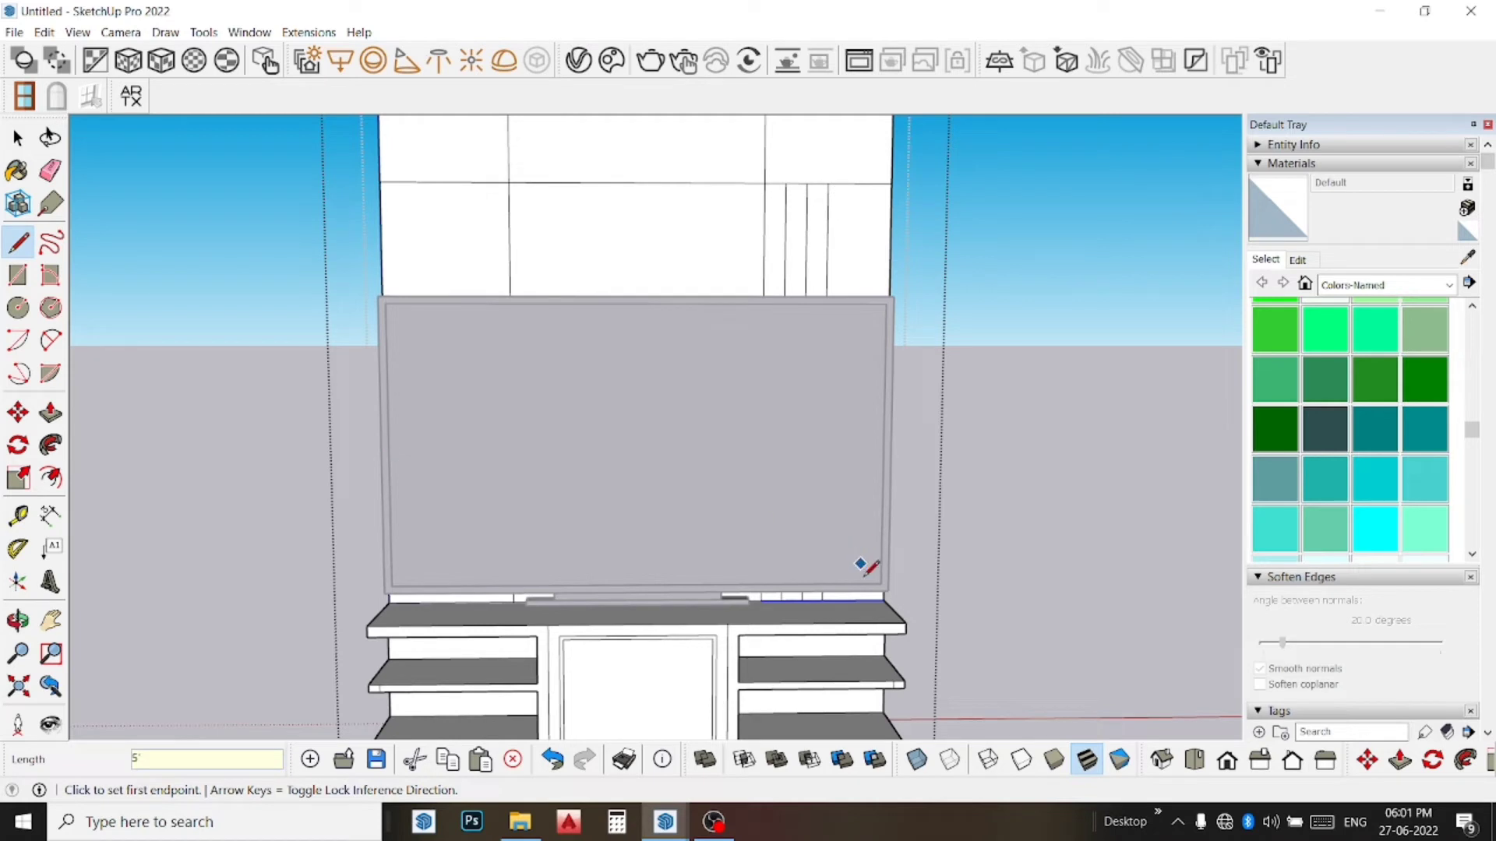
click(843, 600)
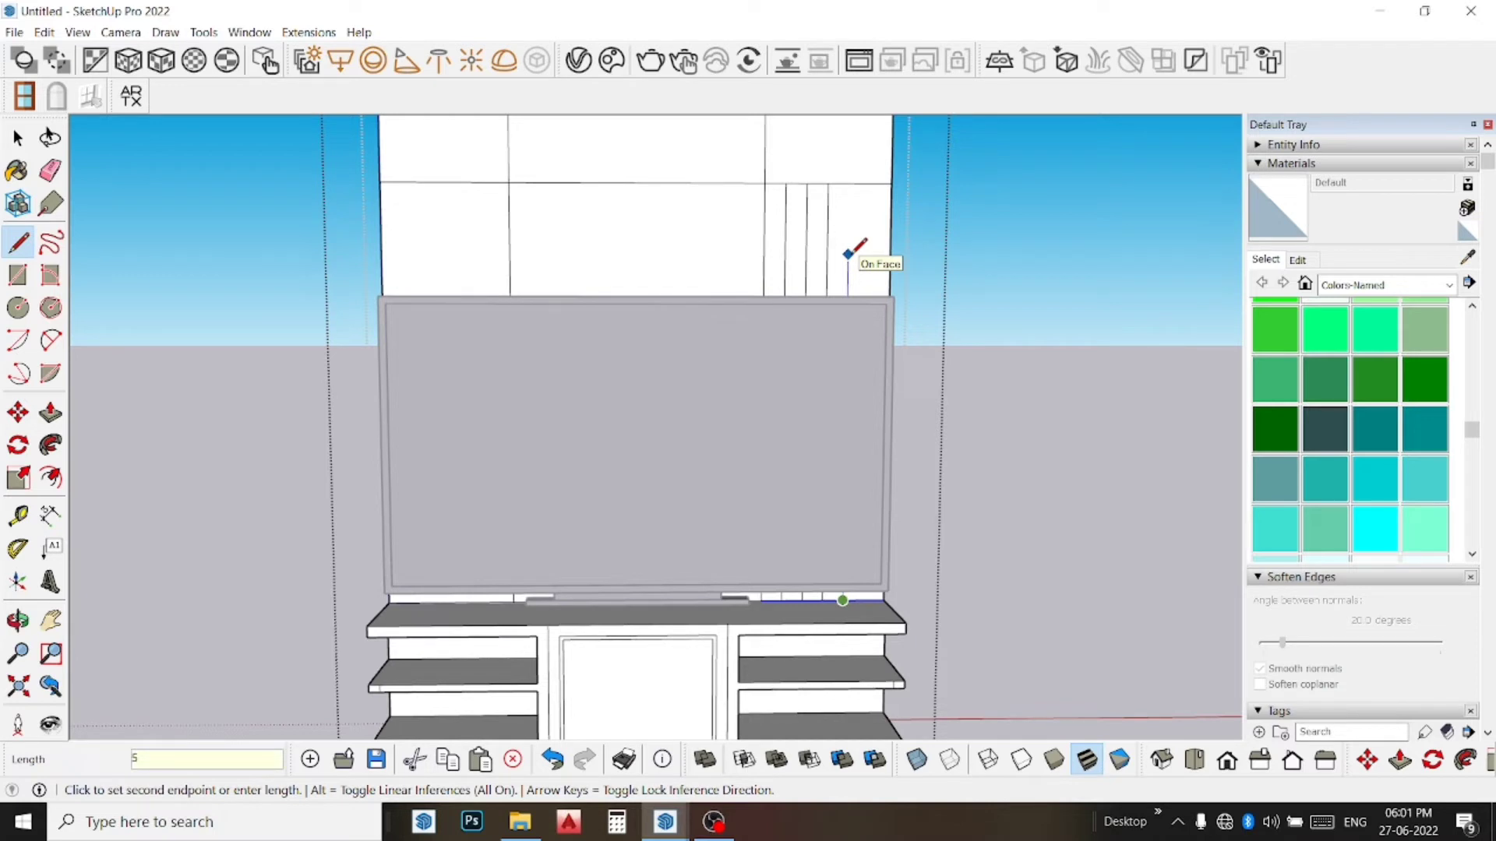
key(Return)
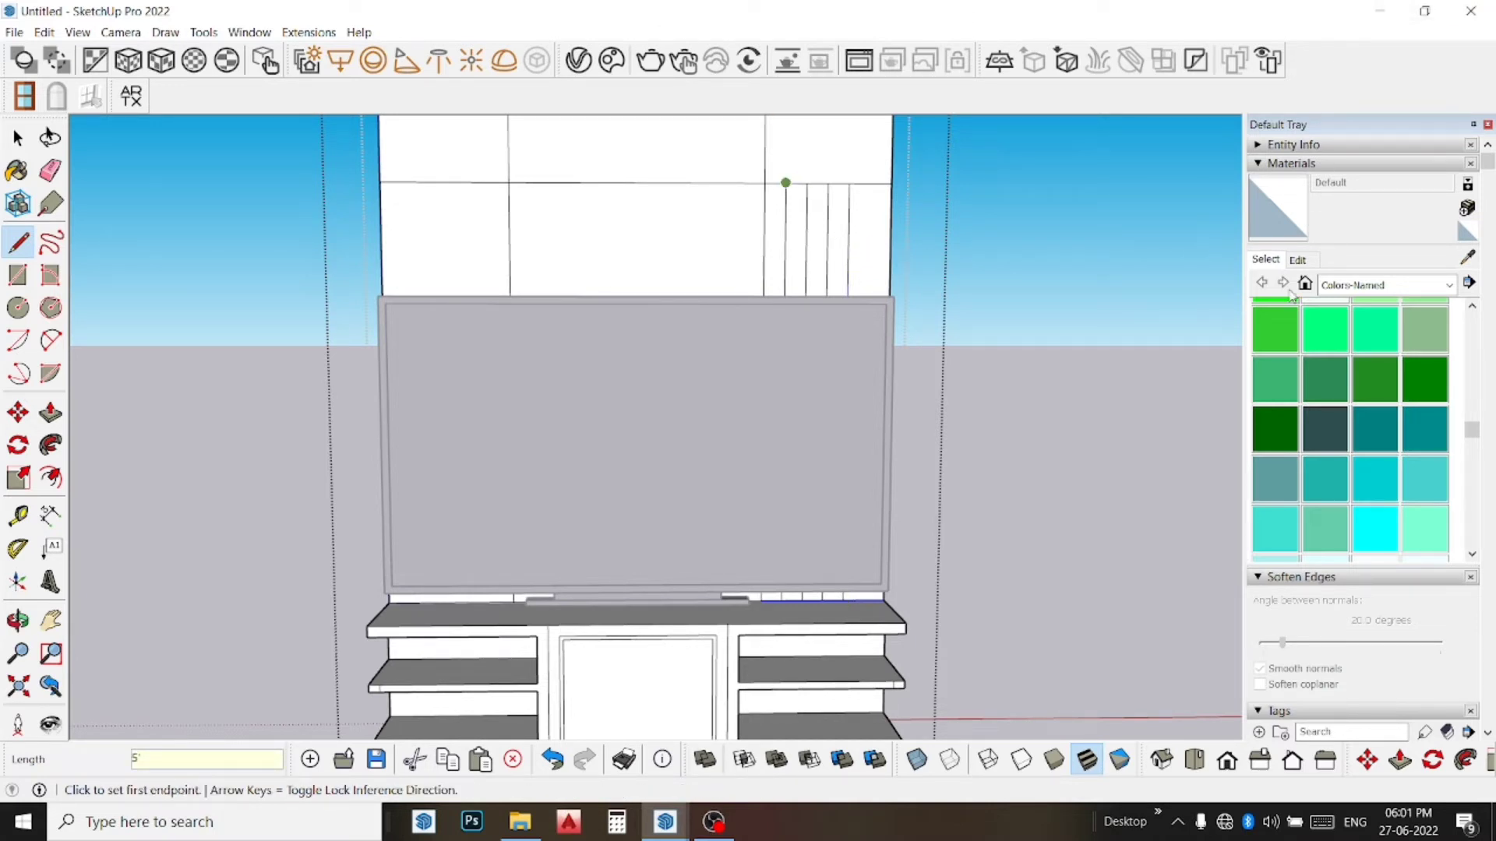
click(864, 599)
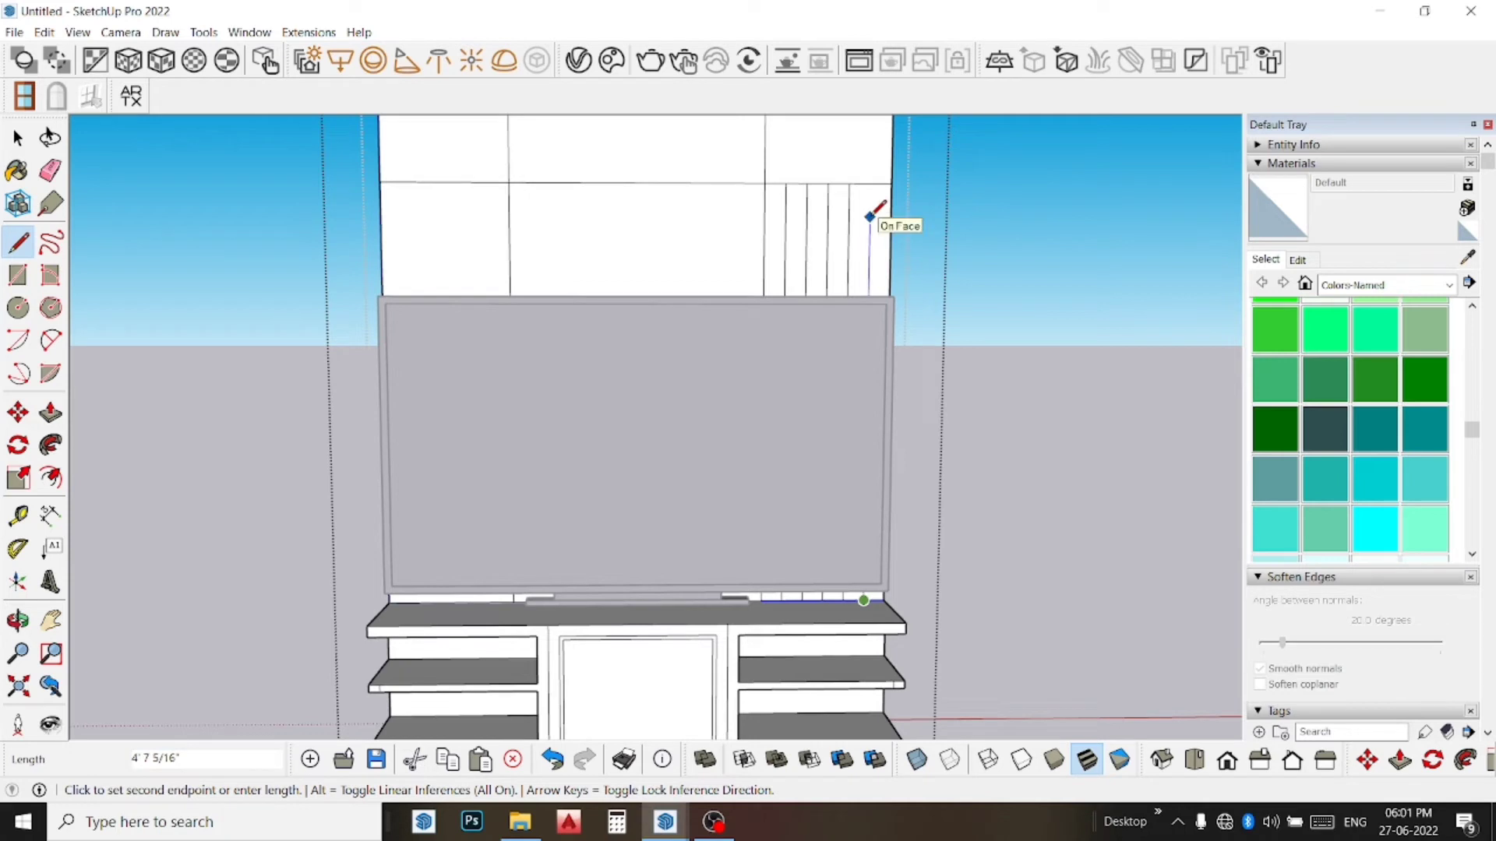
text(5)
key(Return)
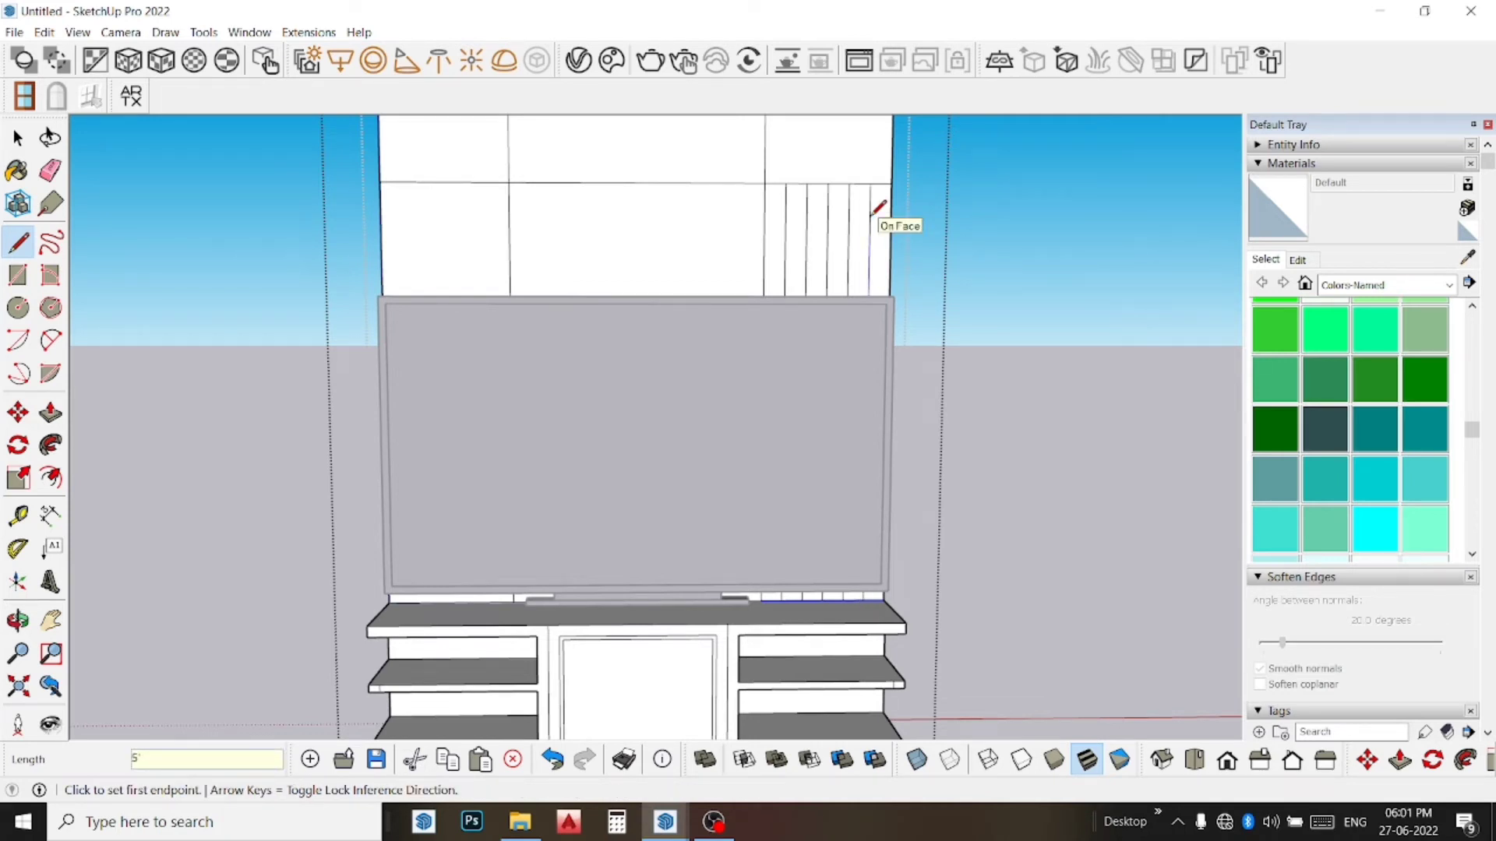
scroll(1005, 117, up, 1)
key(space)
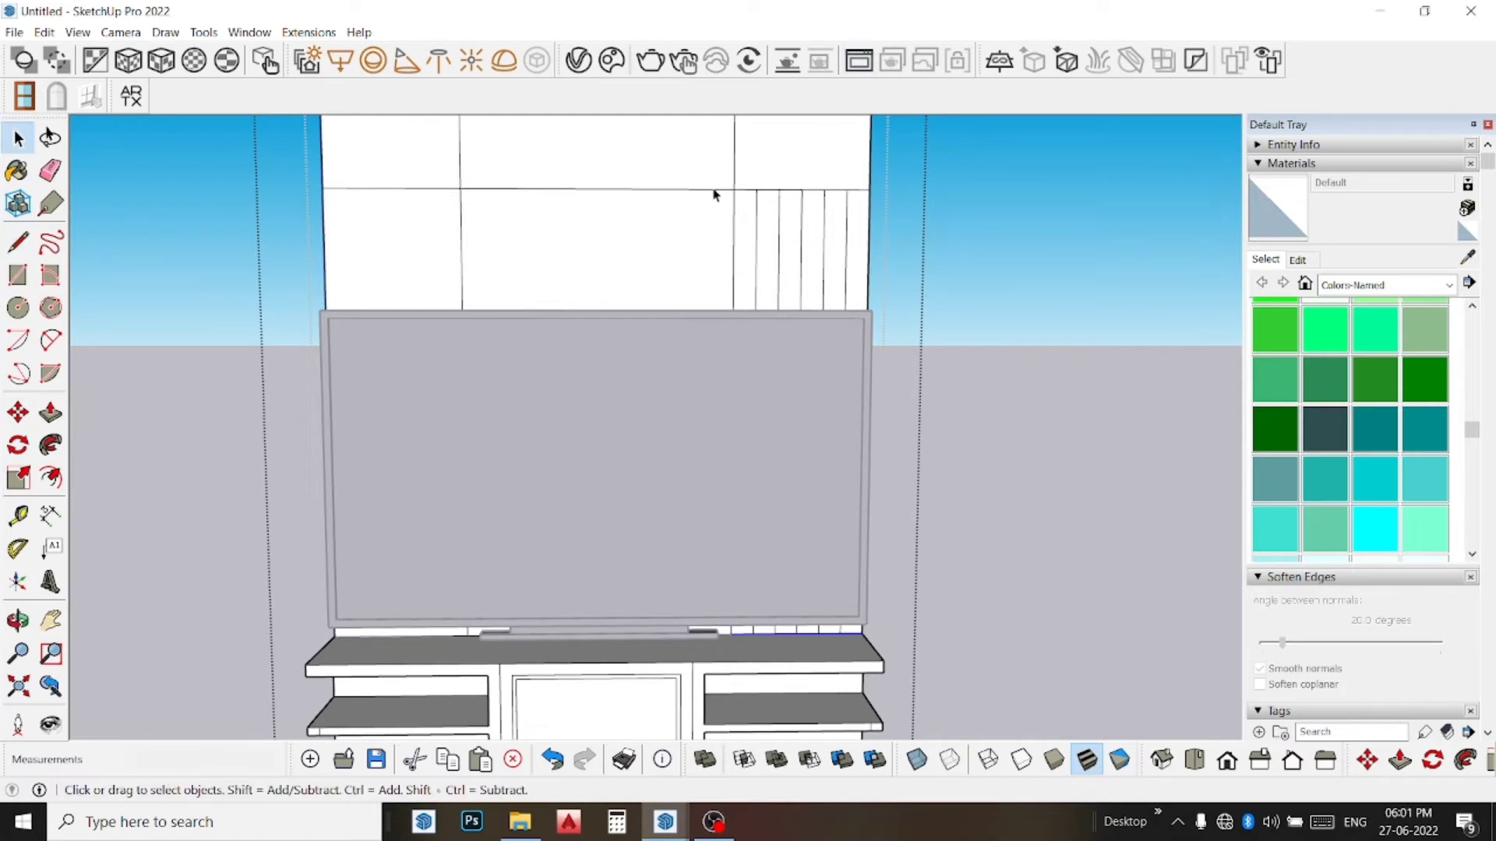
Step: Select the narrow flute strips on the right wall panel
click(745, 230)
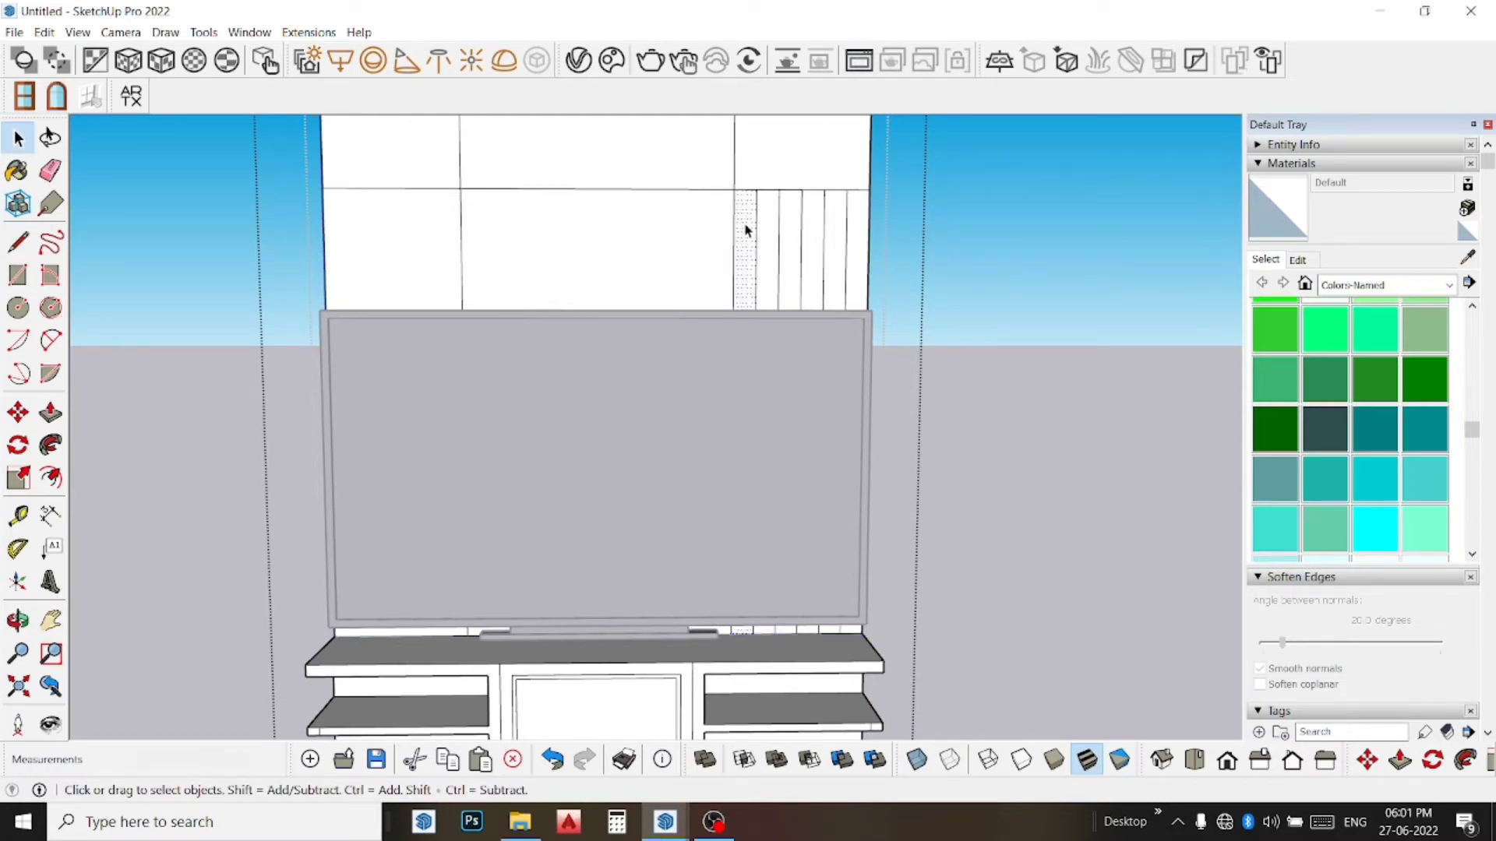
shift+click(767, 242)
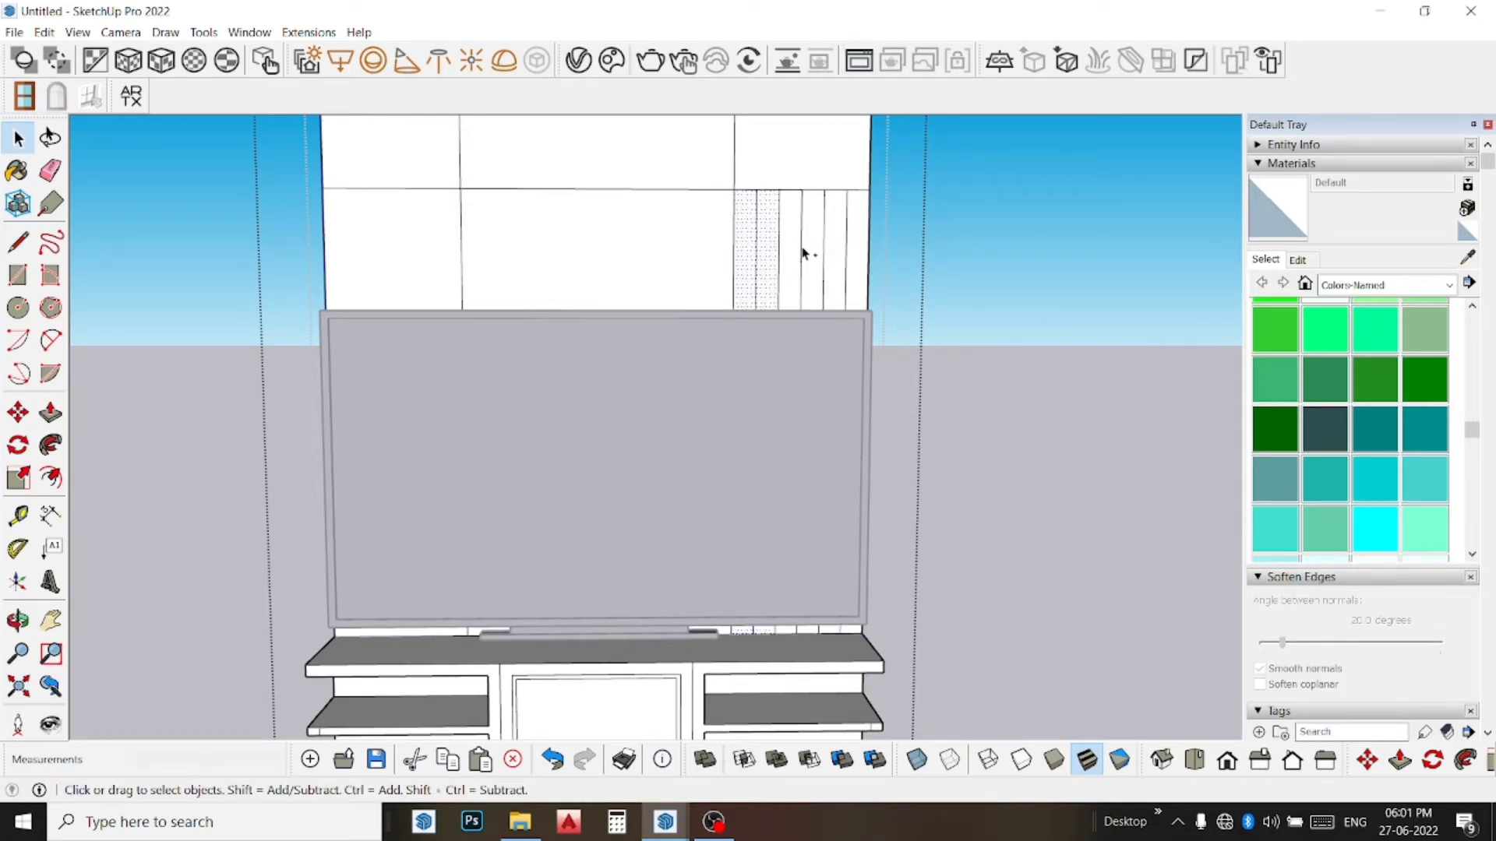
shift+click(794, 253)
ctrl+click(818, 254)
ctrl+click(856, 248)
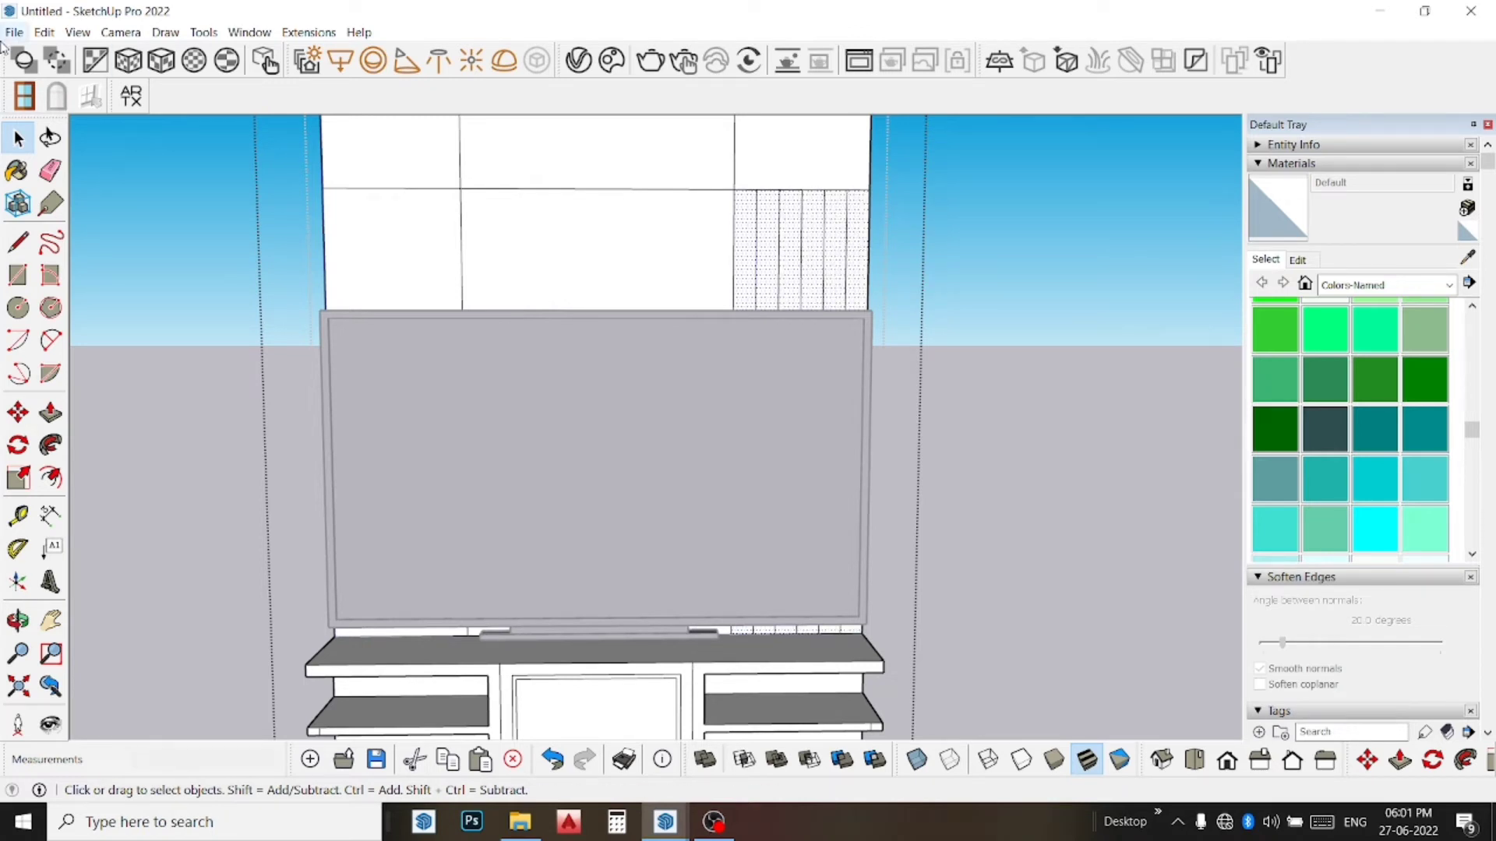
Step: Copy the flute strips onto the left wall panel, snapped at their top corner
click(20, 413)
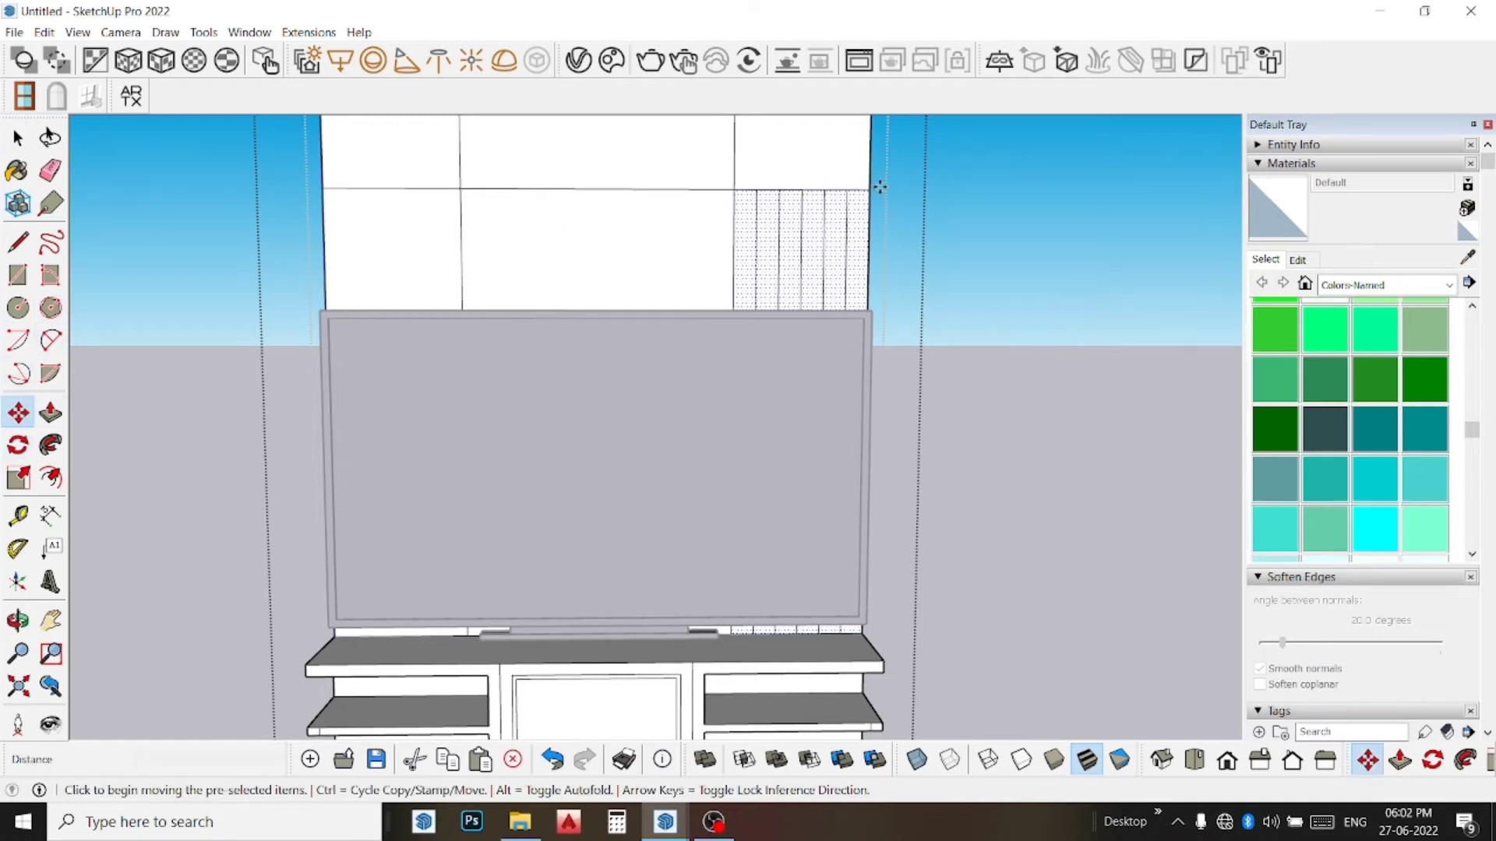
key(ctrl)
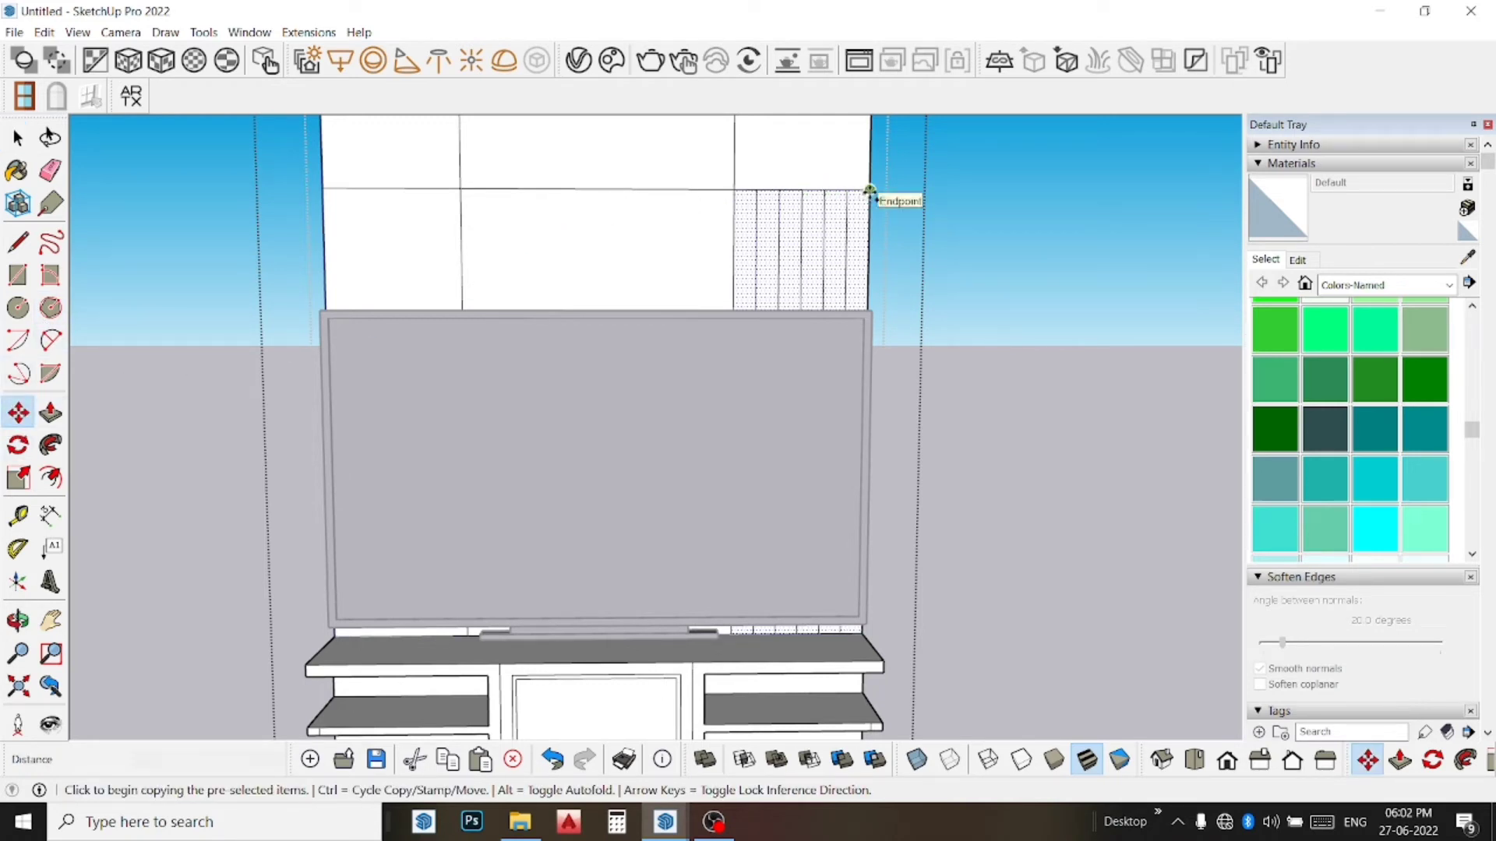
click(869, 191)
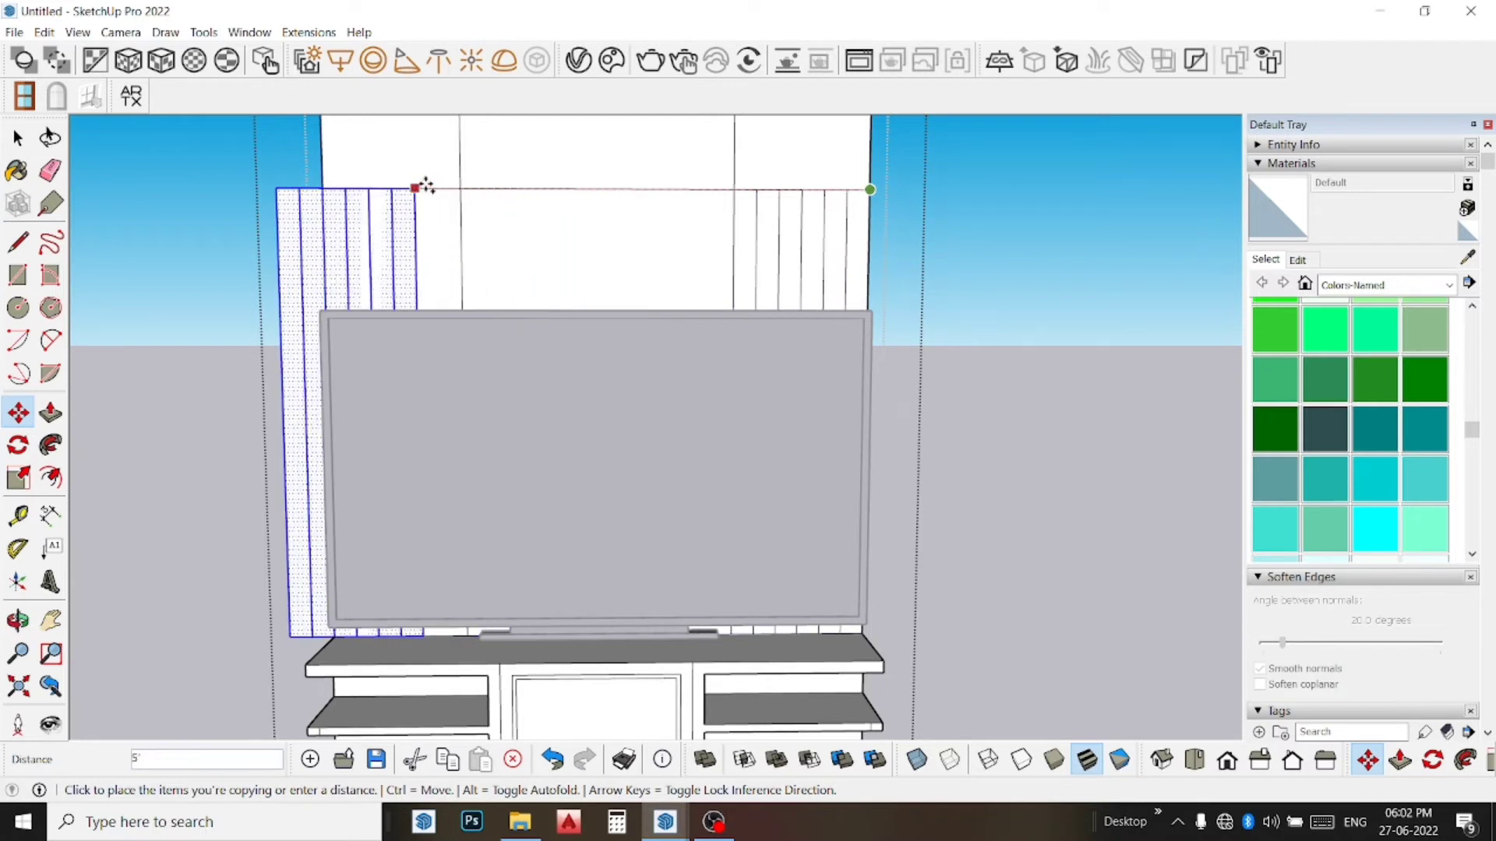
click(459, 190)
key(space)
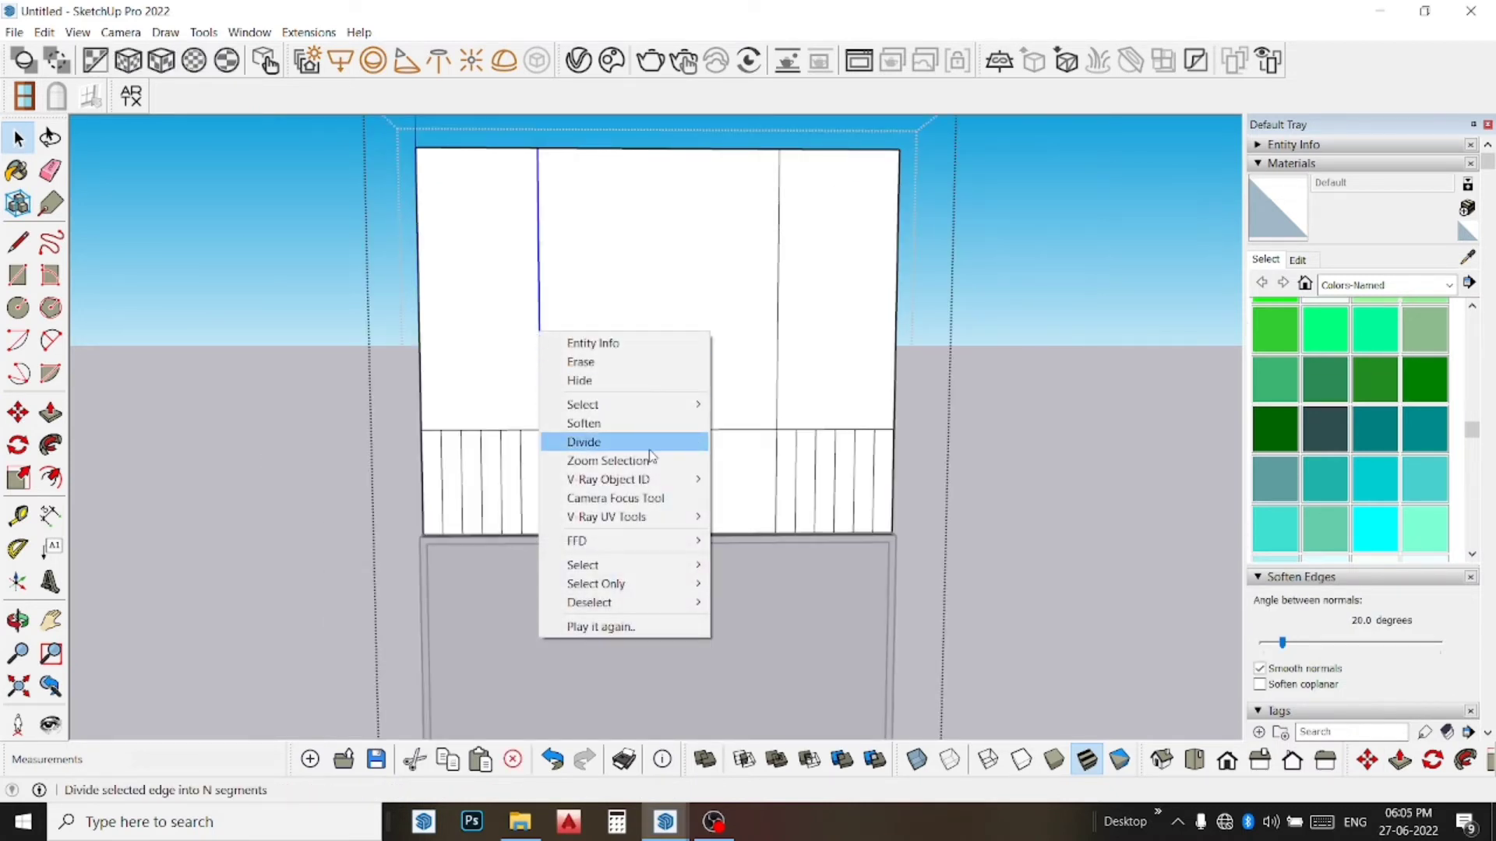
Step: Divide the central bay's vertical edge into four equal segments
click(584, 441)
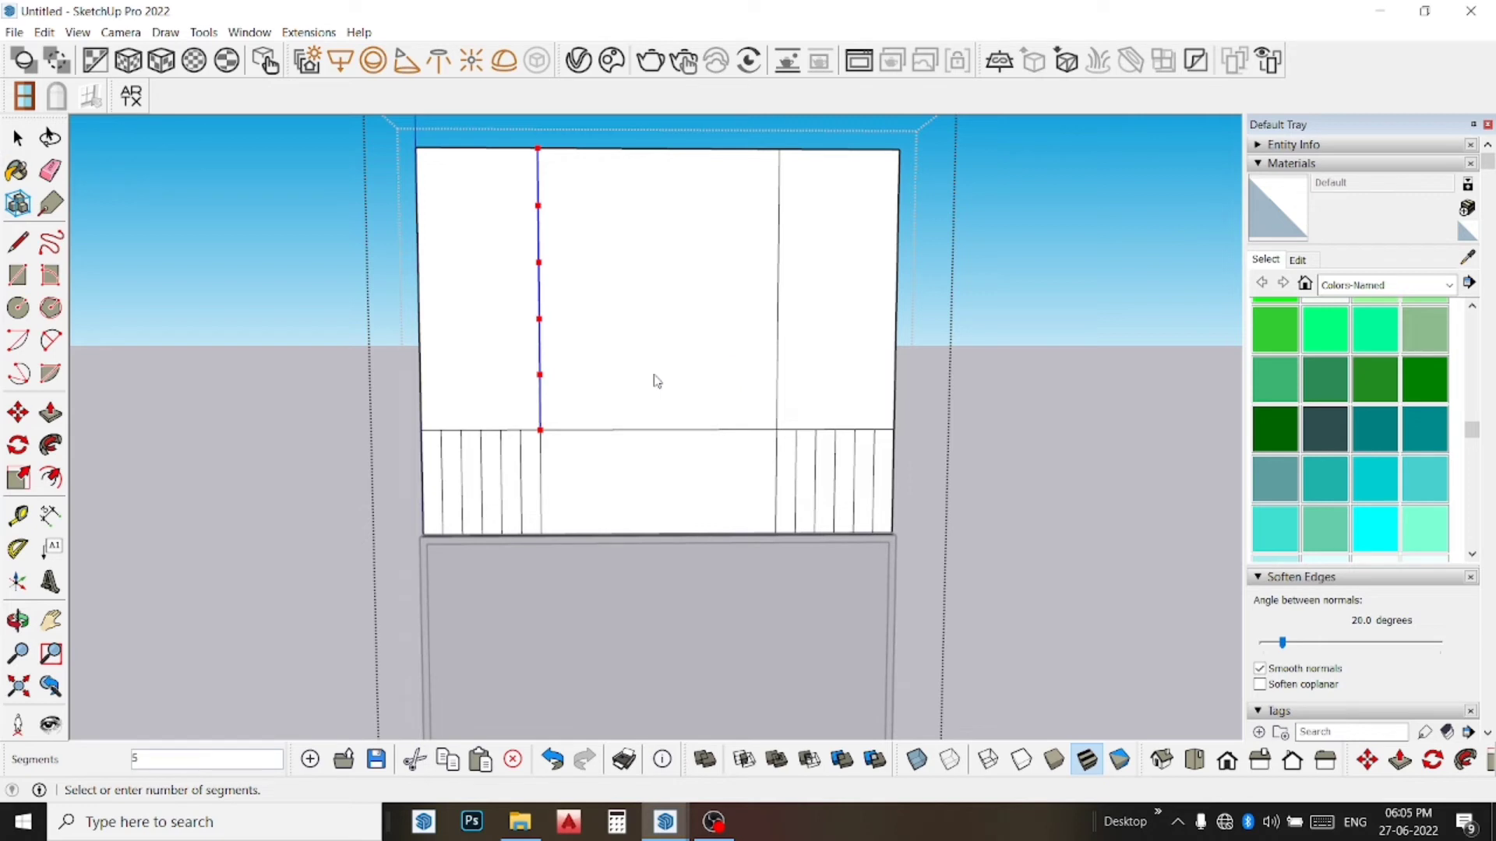
text(3)
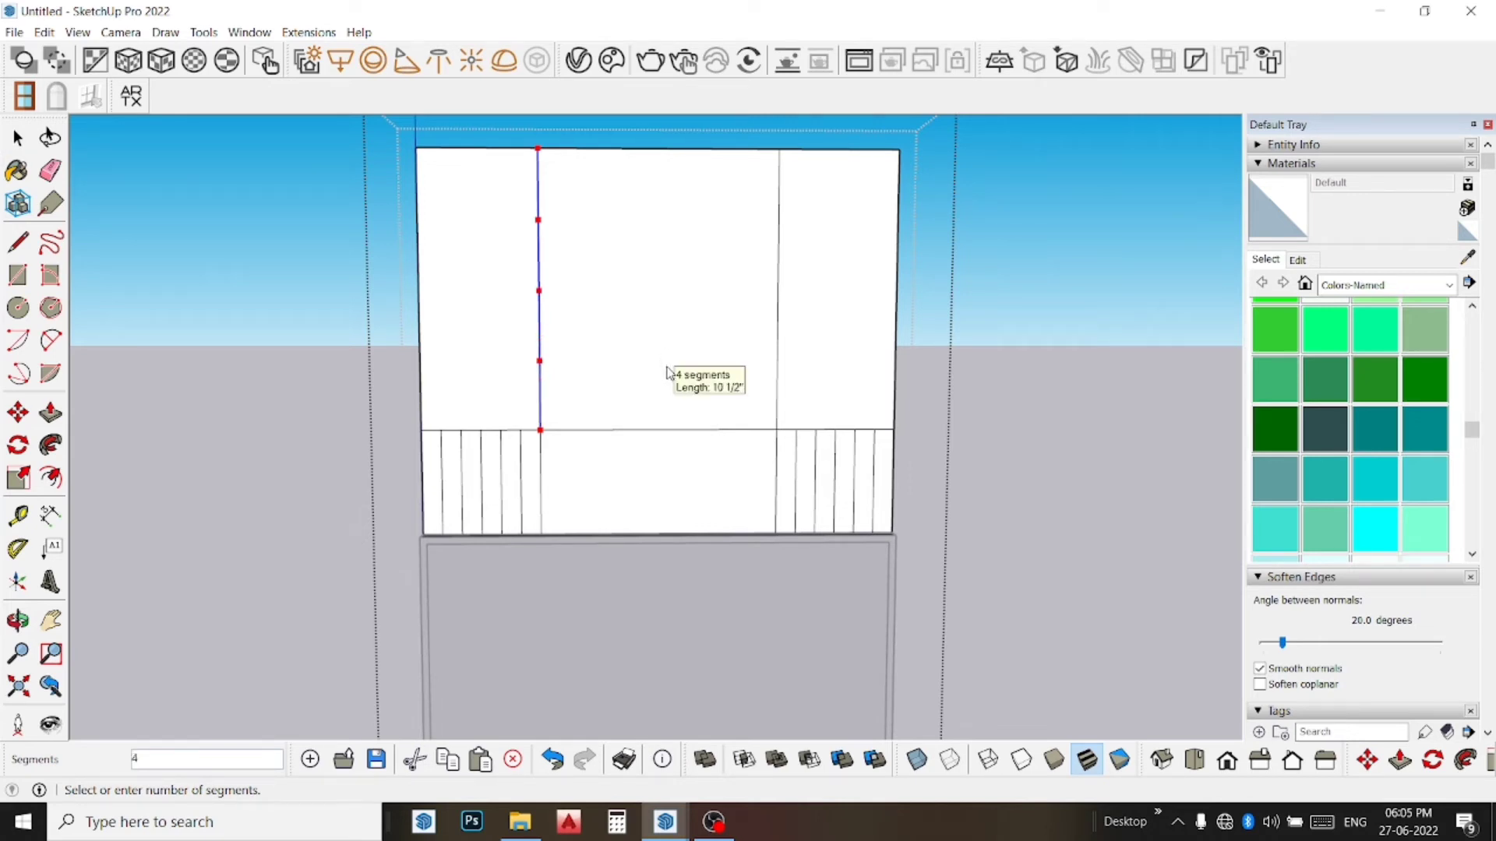
key(Return)
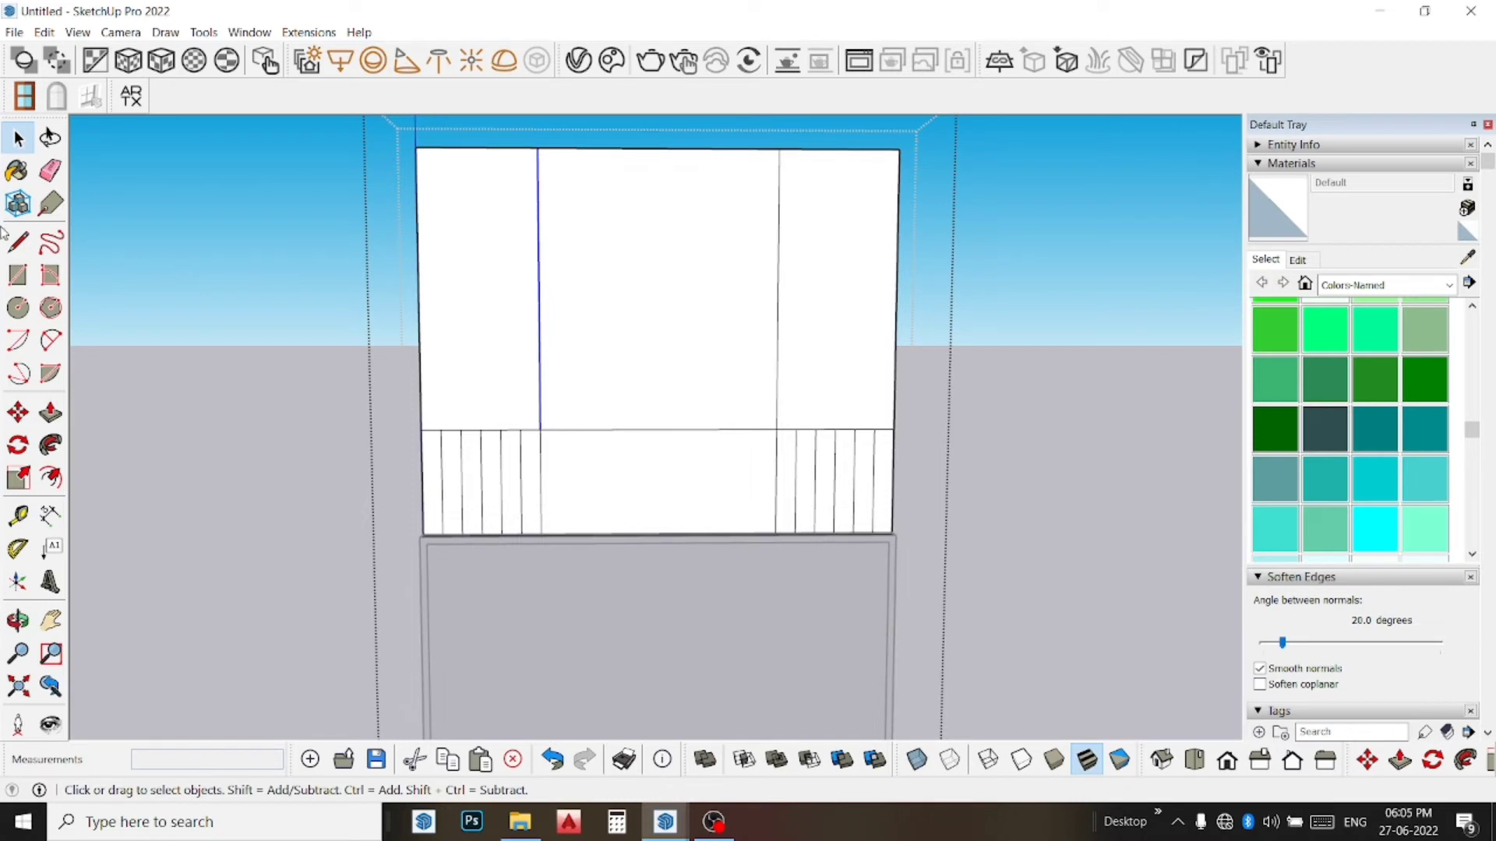
Step: Draw three horizontal shelf lines across from the division points and select the top ones
click(17, 241)
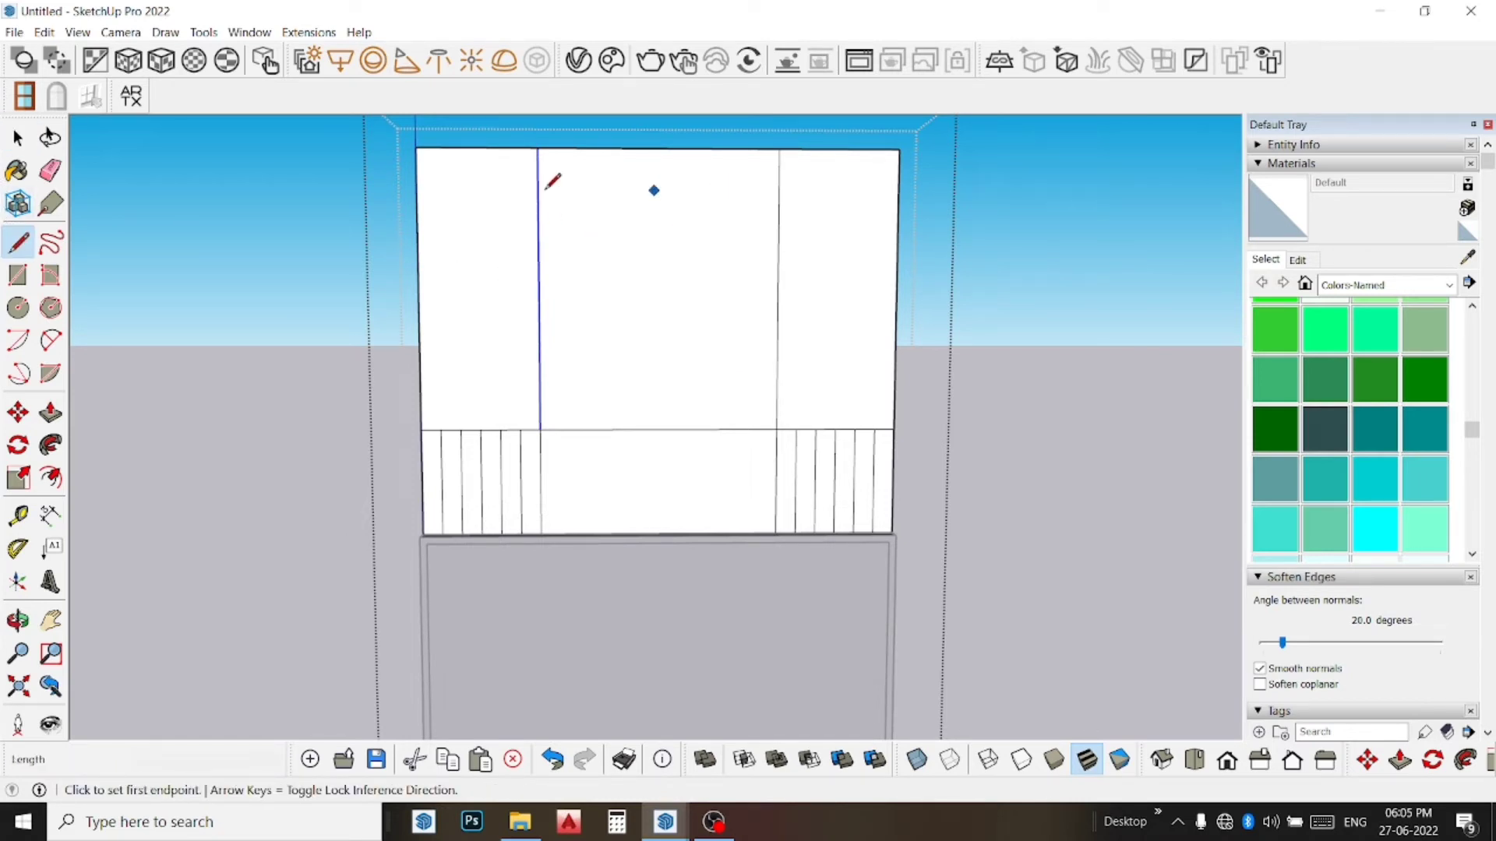
click(537, 219)
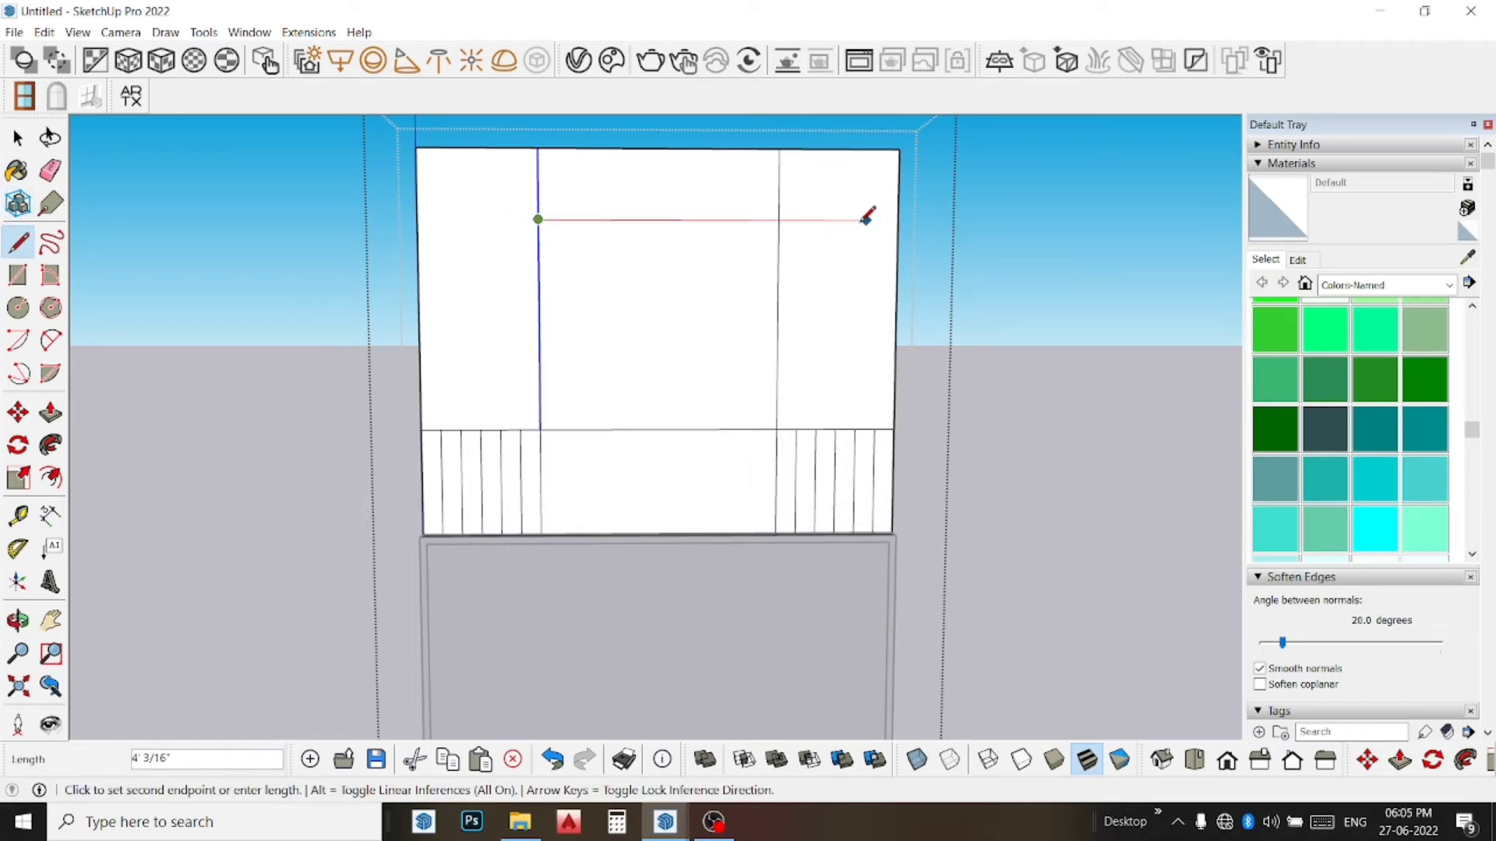
click(778, 219)
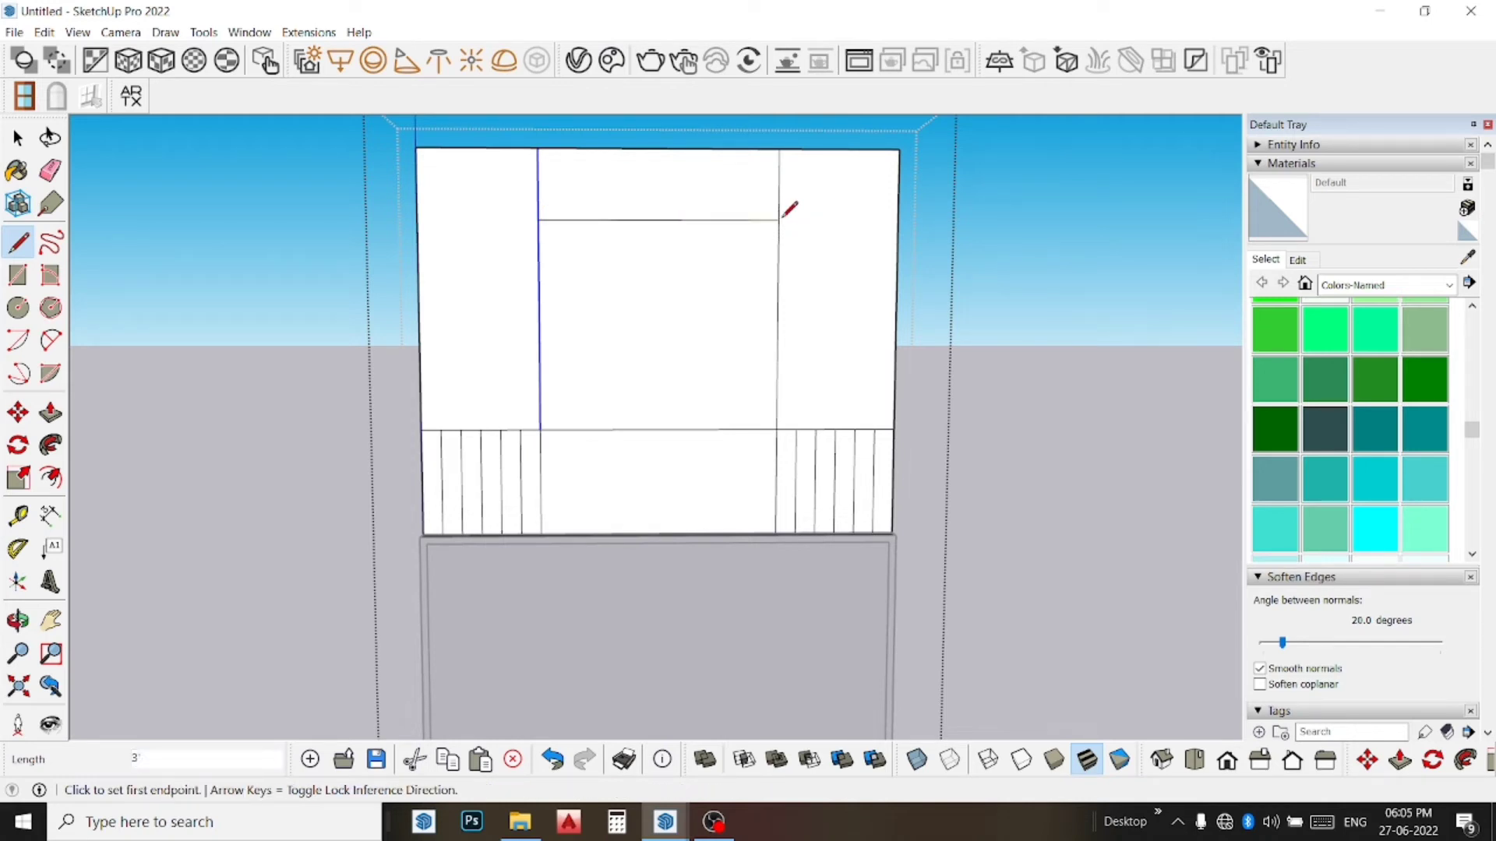
click(538, 290)
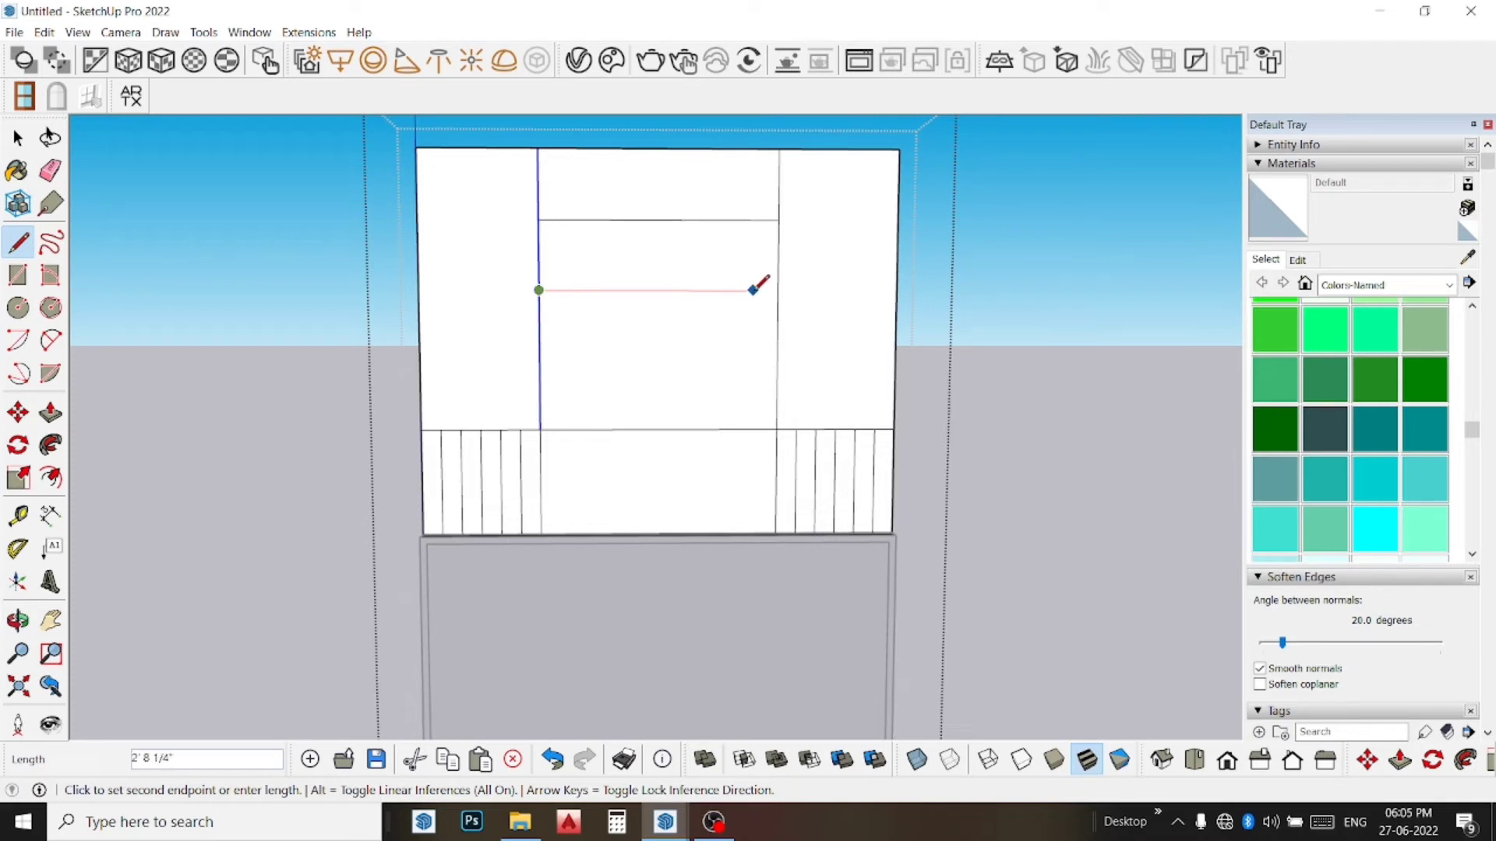
click(778, 290)
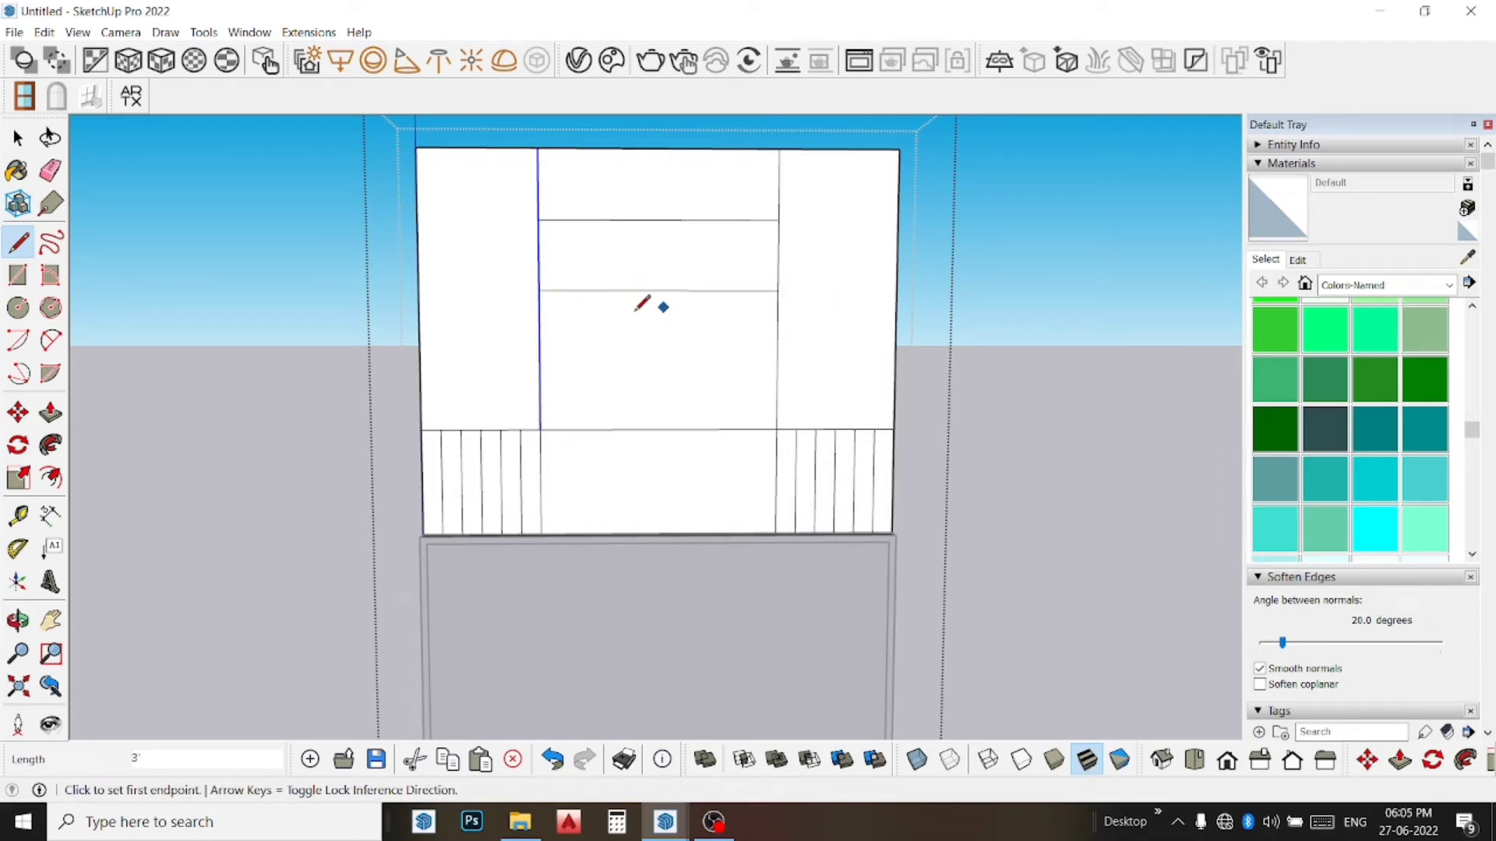
click(539, 360)
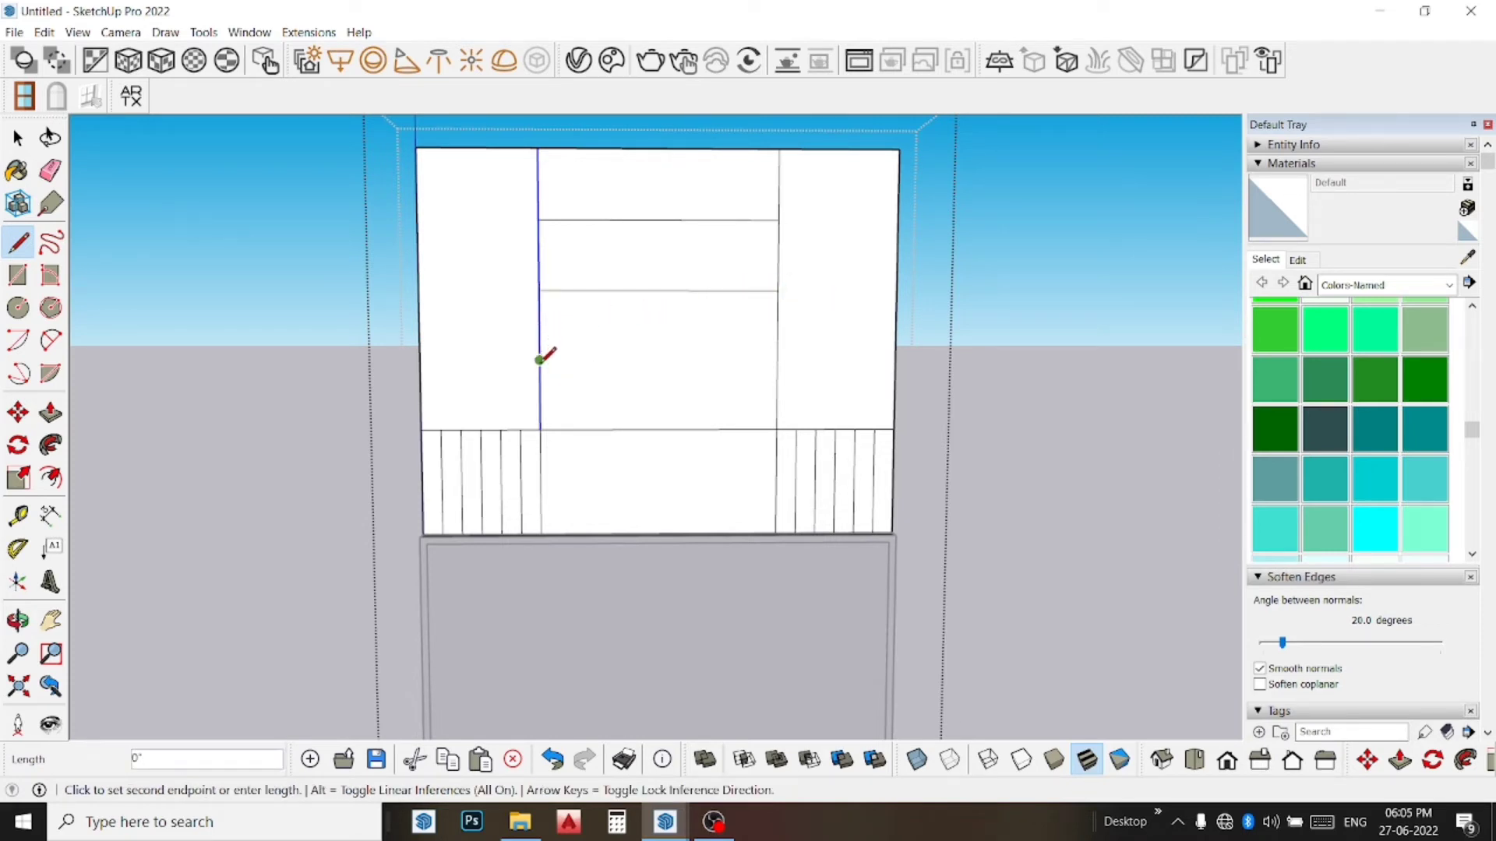
click(777, 360)
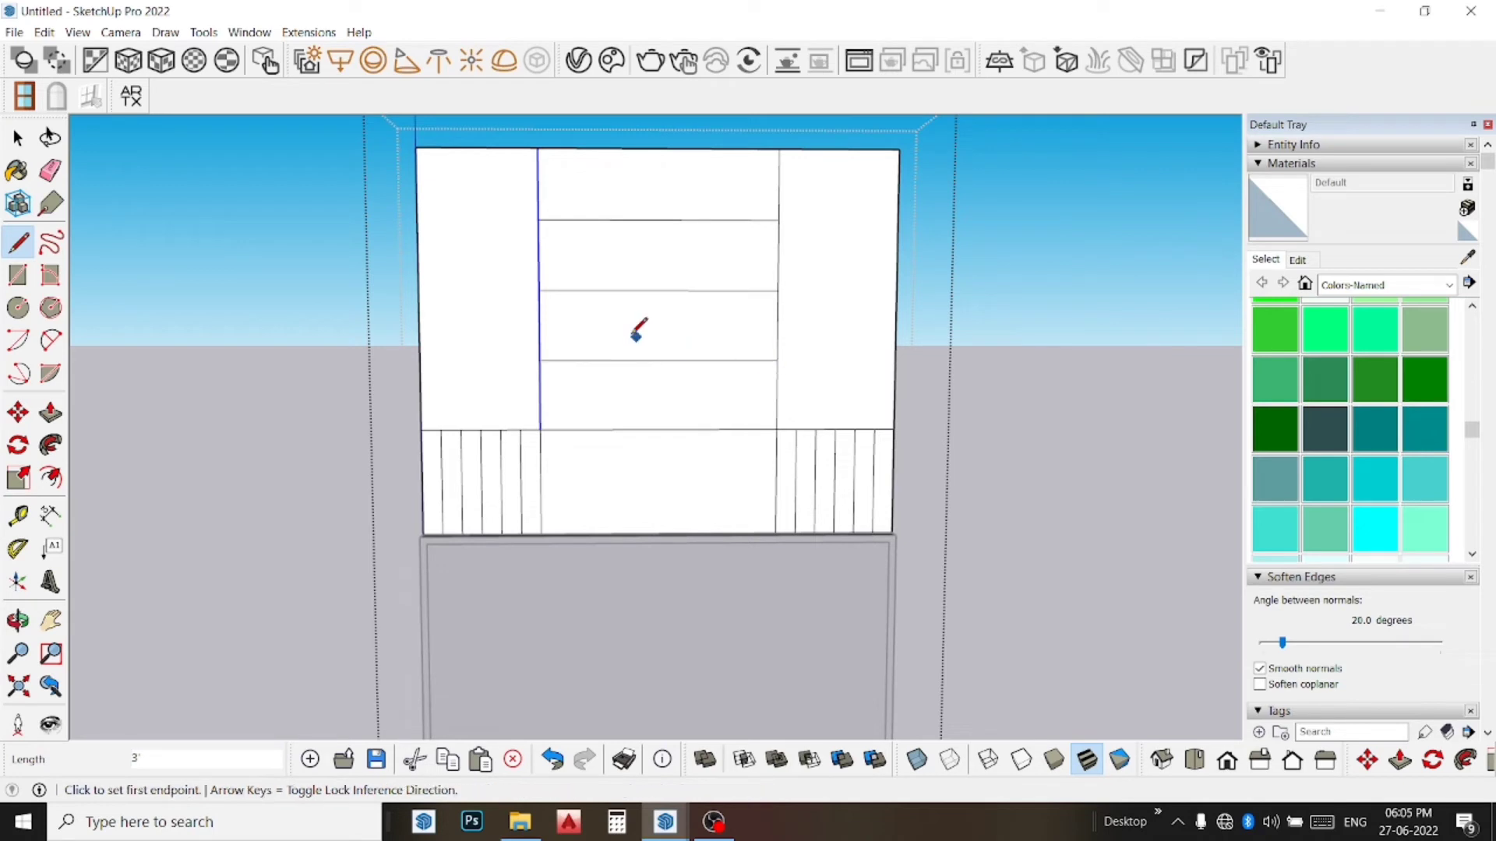
key(space)
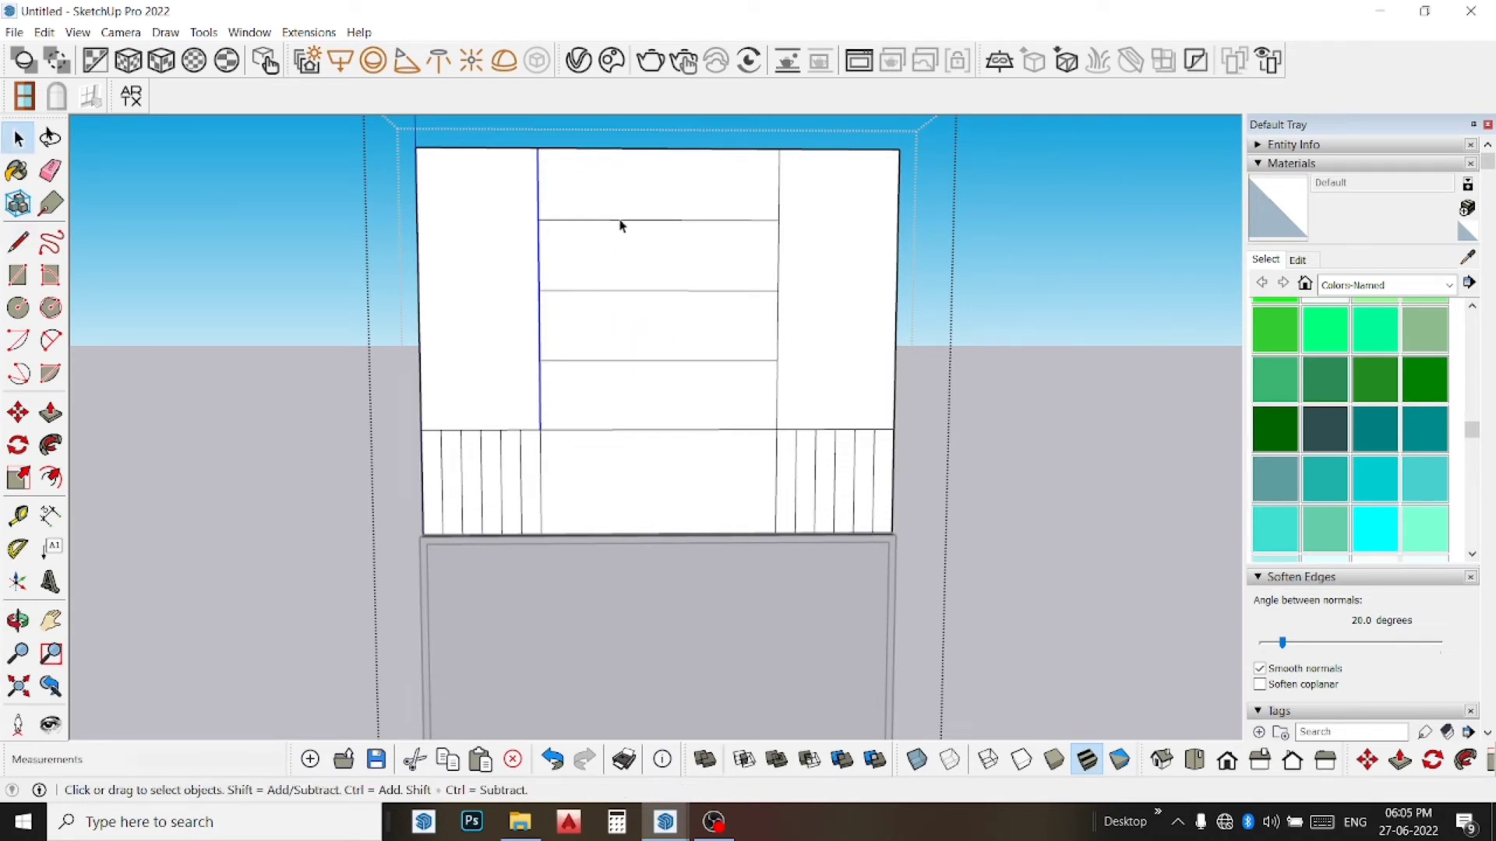
click(620, 221)
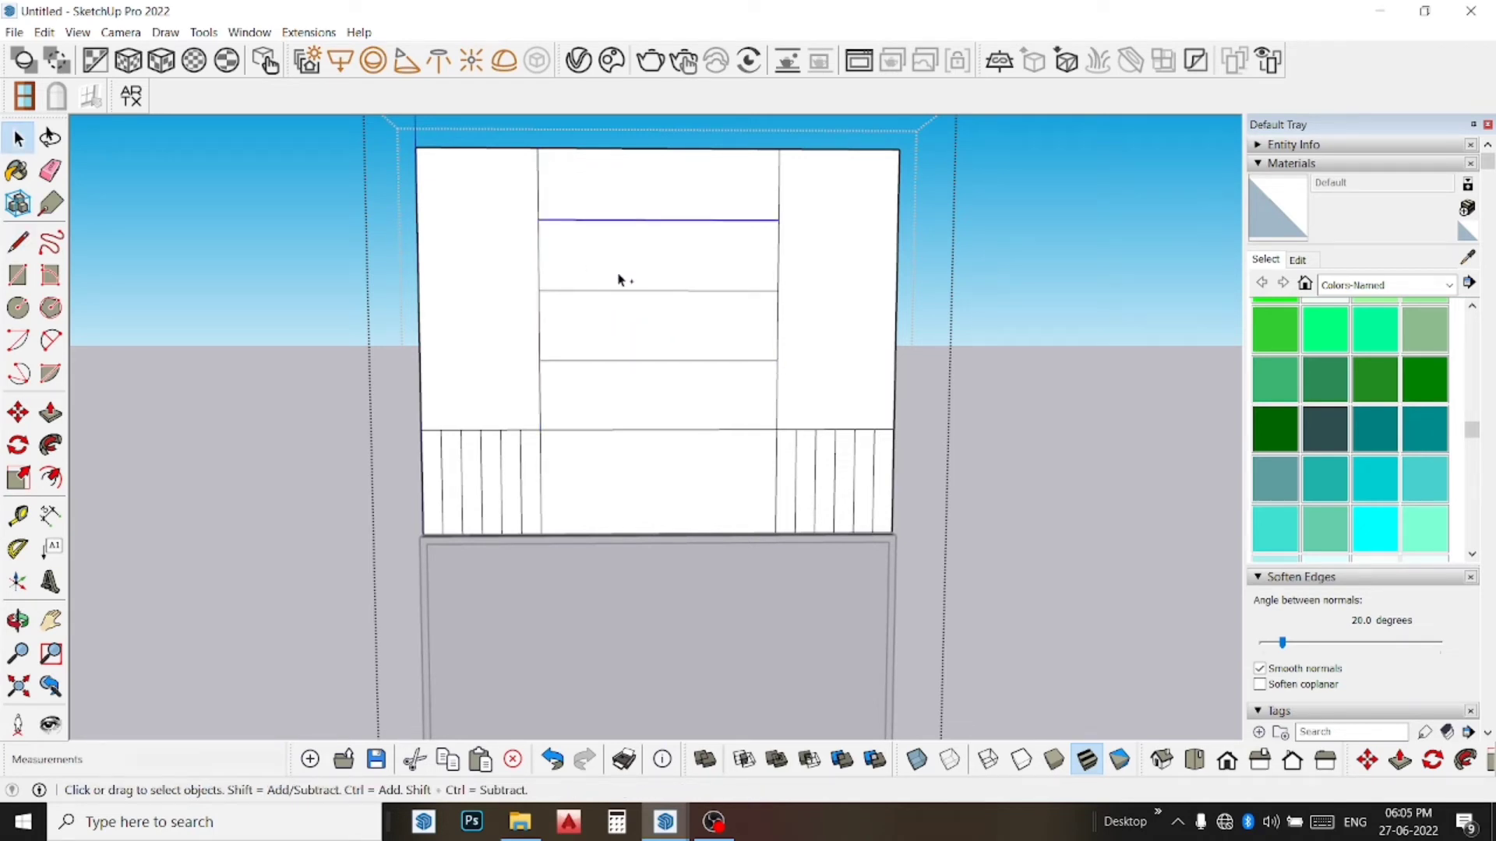
ctrl+click(621, 289)
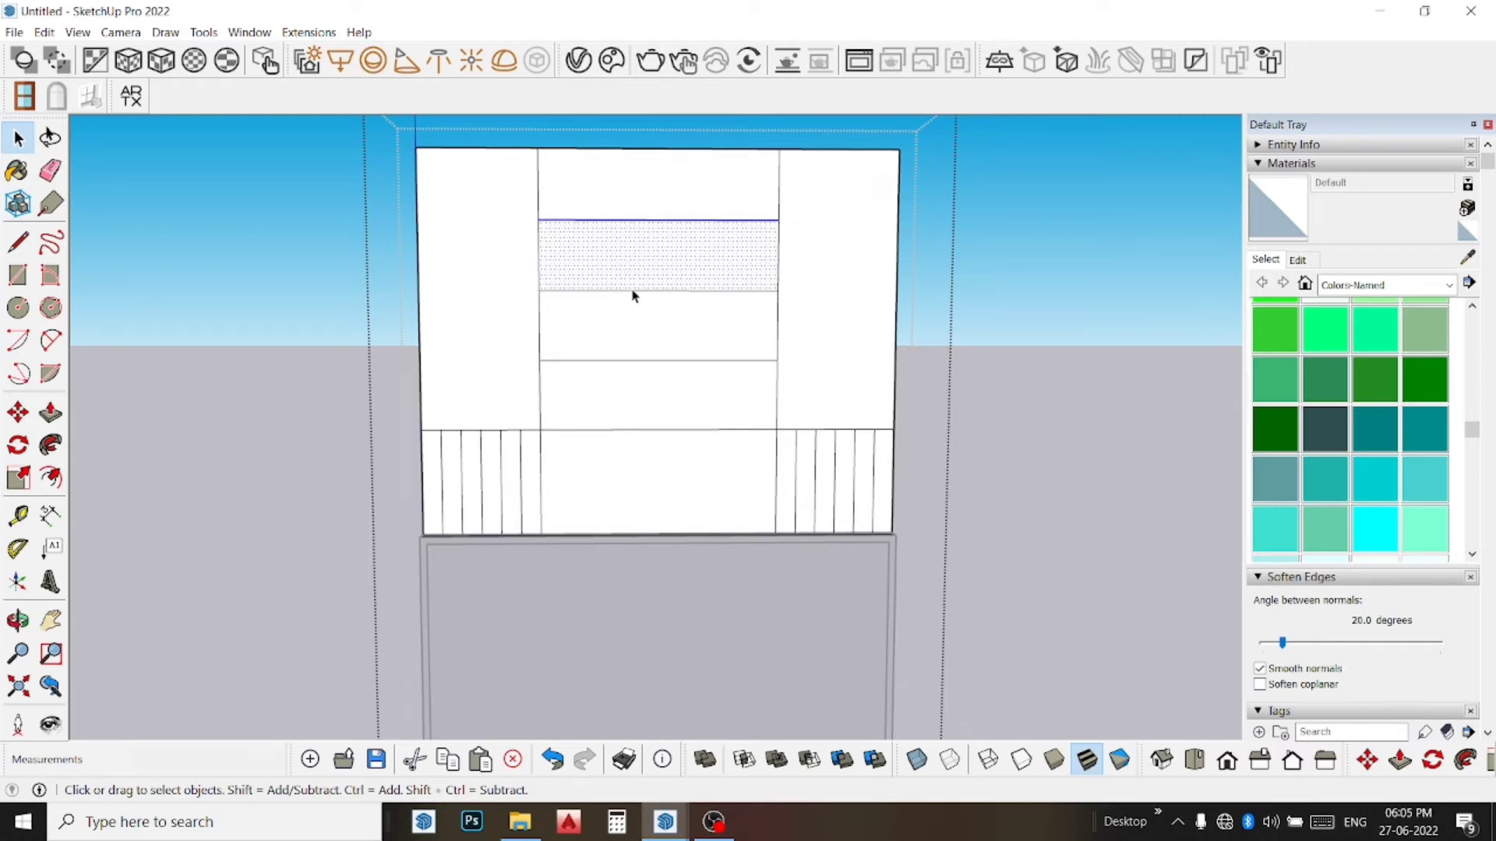
Step: Copy the three shelf lines 1" above themselves for shelf thickness
click(633, 292)
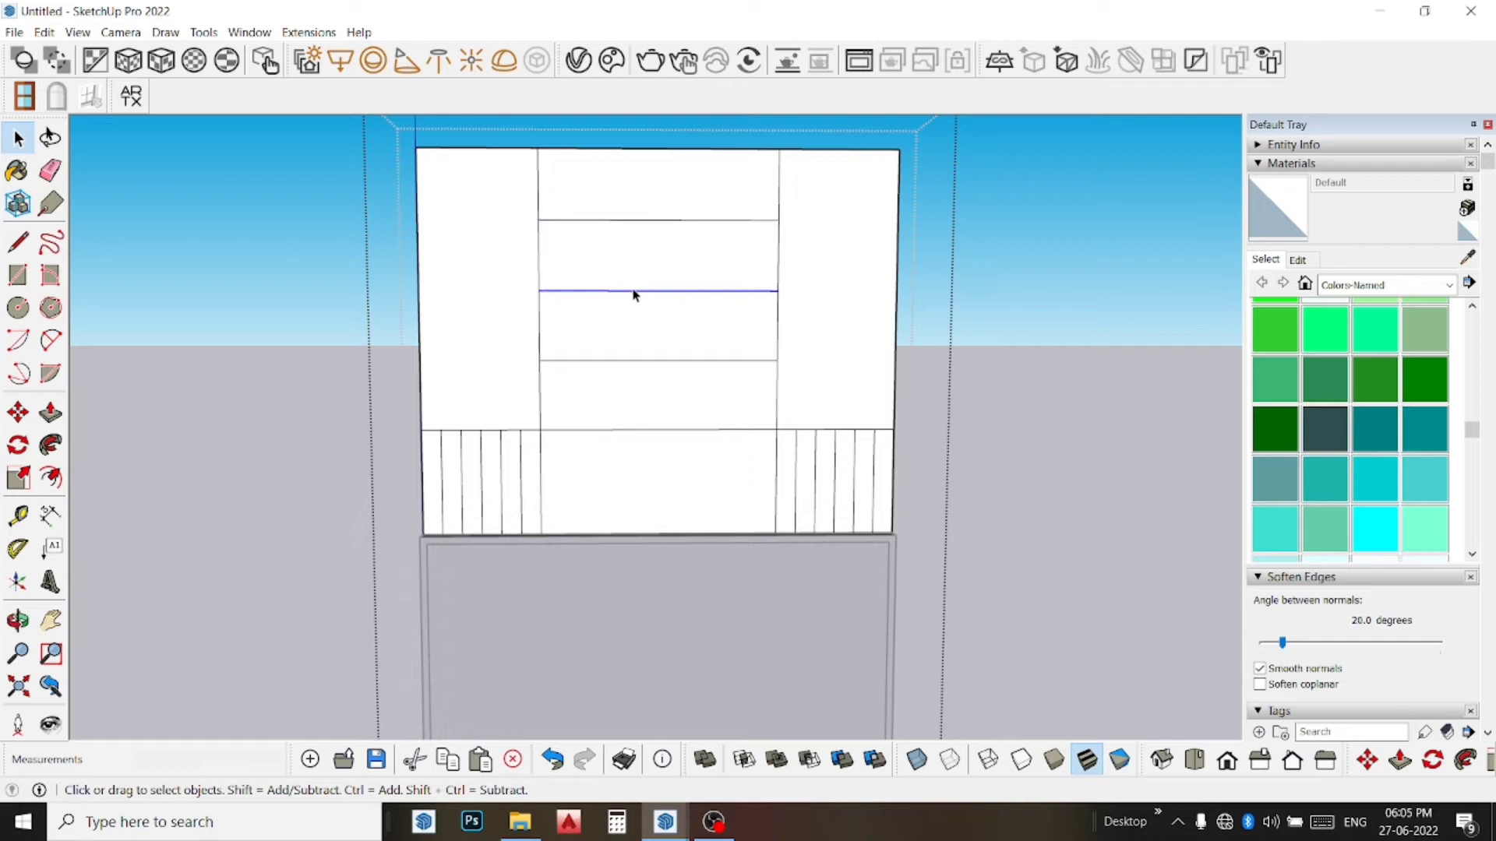
ctrl+click(653, 224)
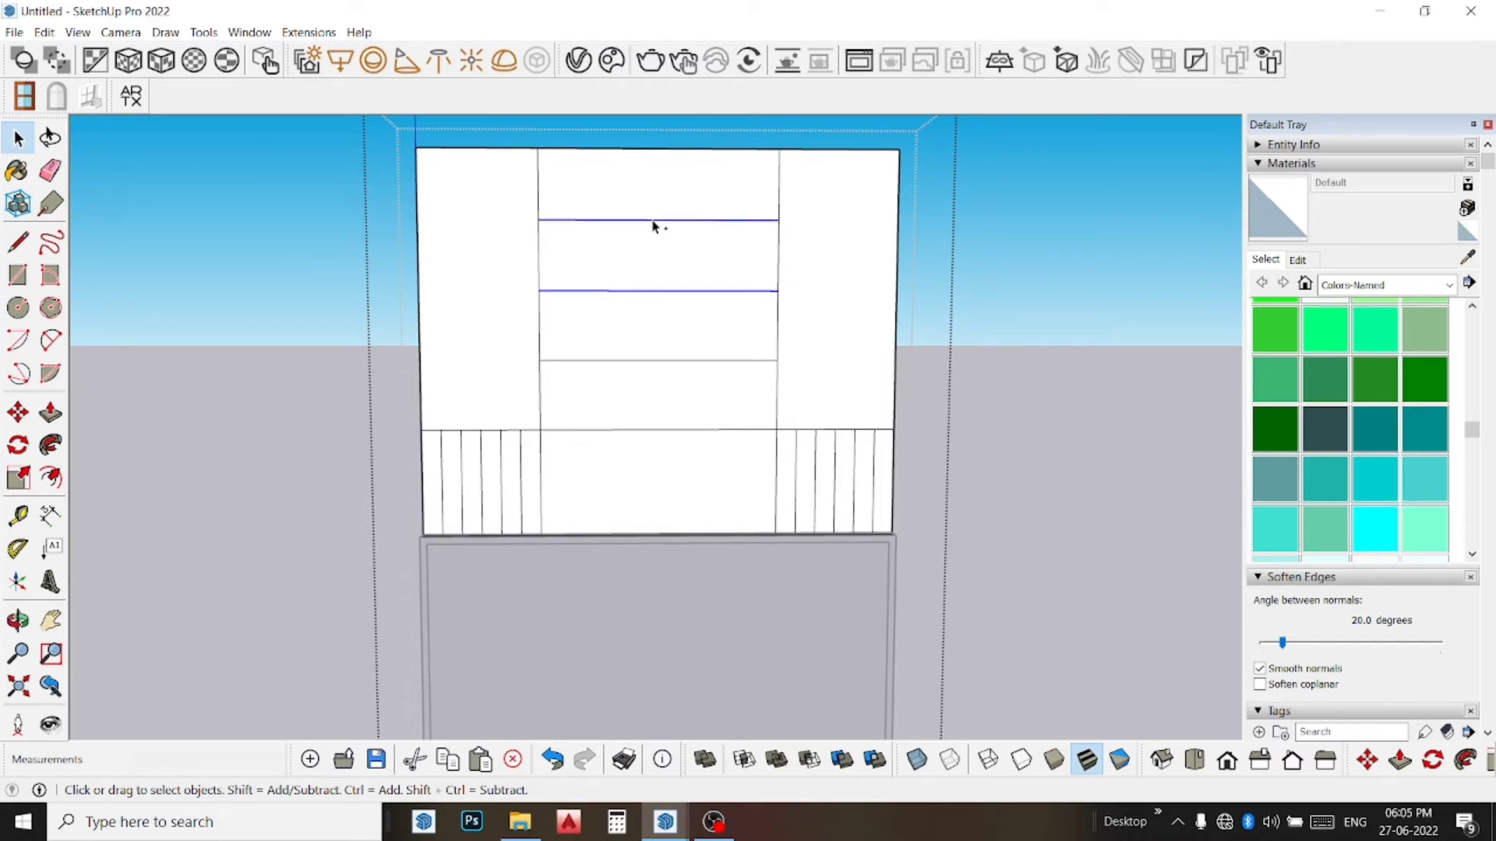
ctrl+click(656, 363)
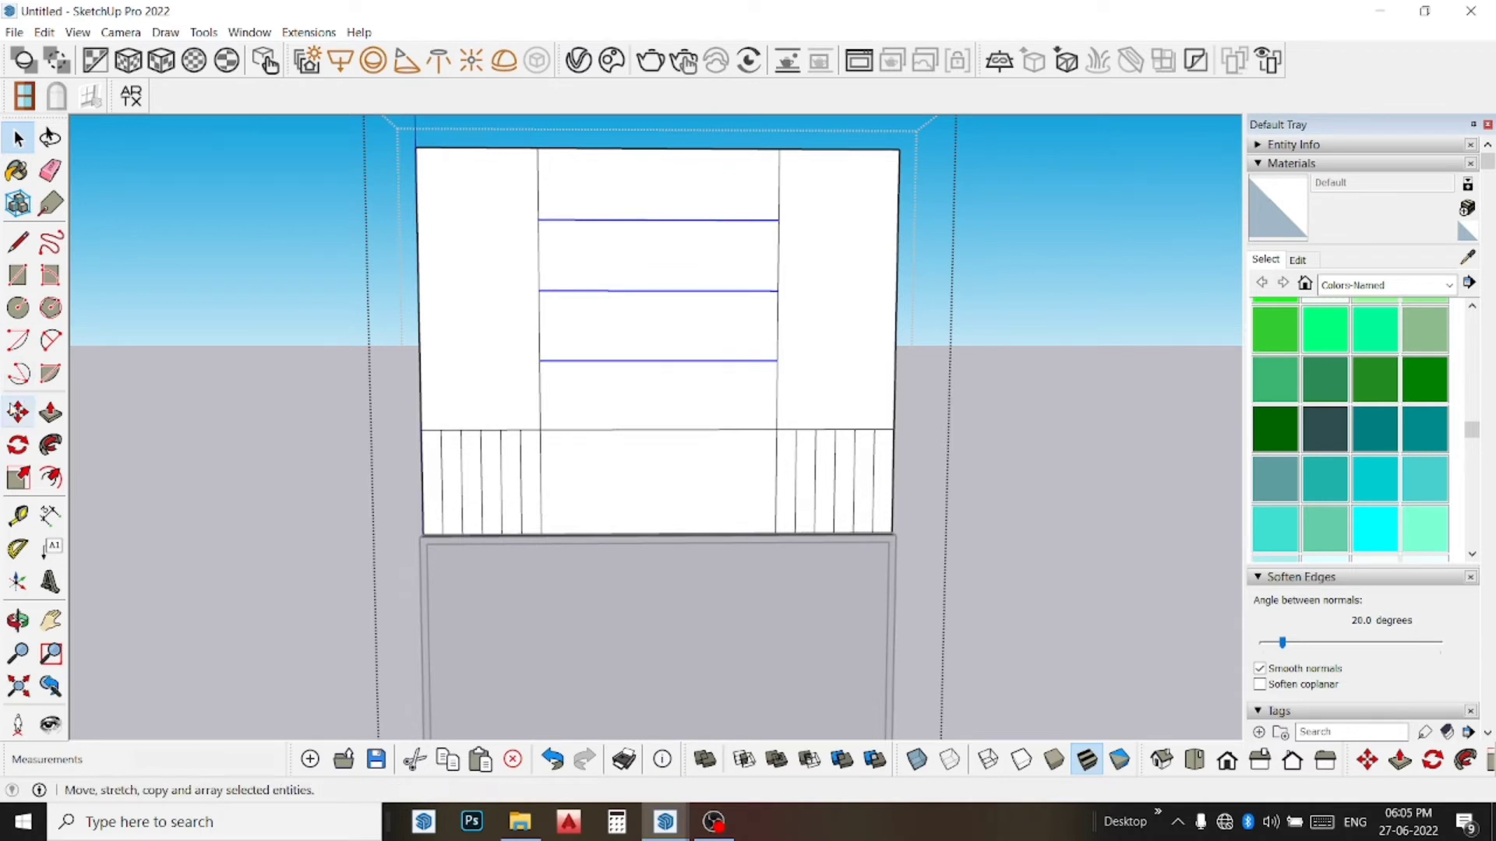
click(19, 412)
click(818, 369)
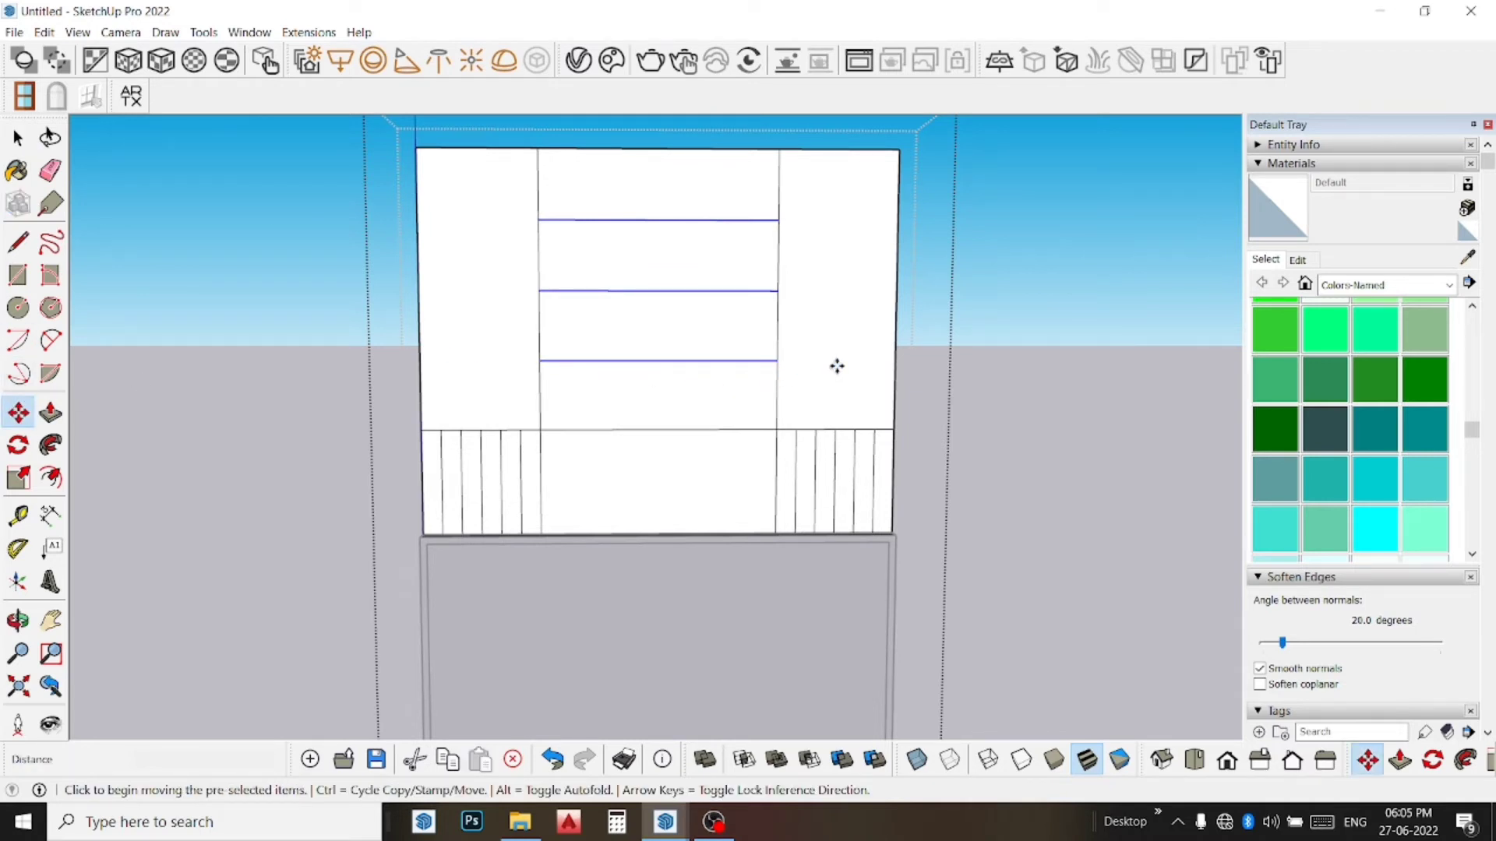
key(ctrl)
click(837, 367)
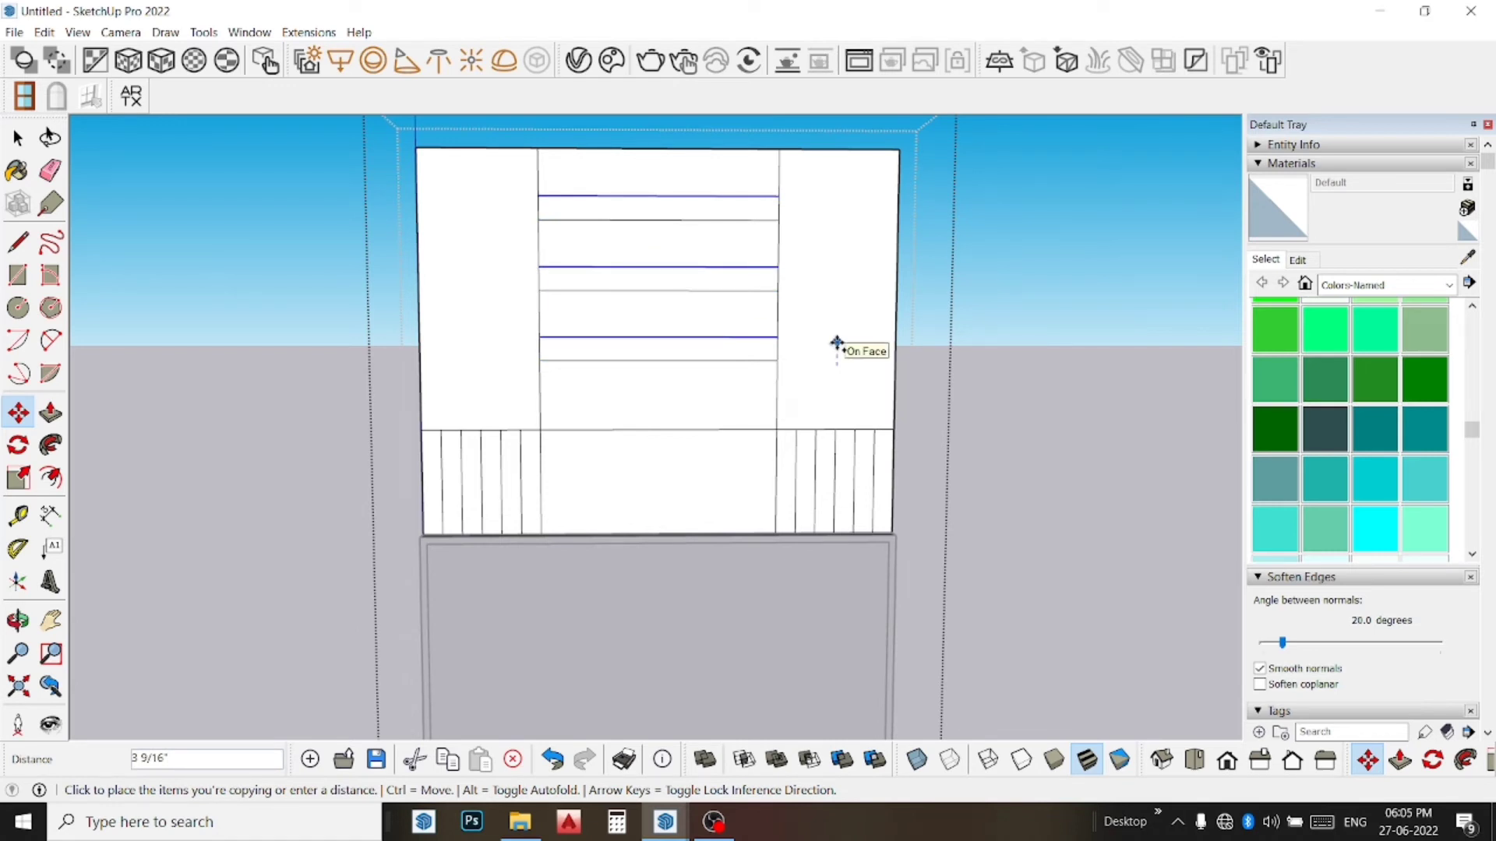
text(1)
key(Return)
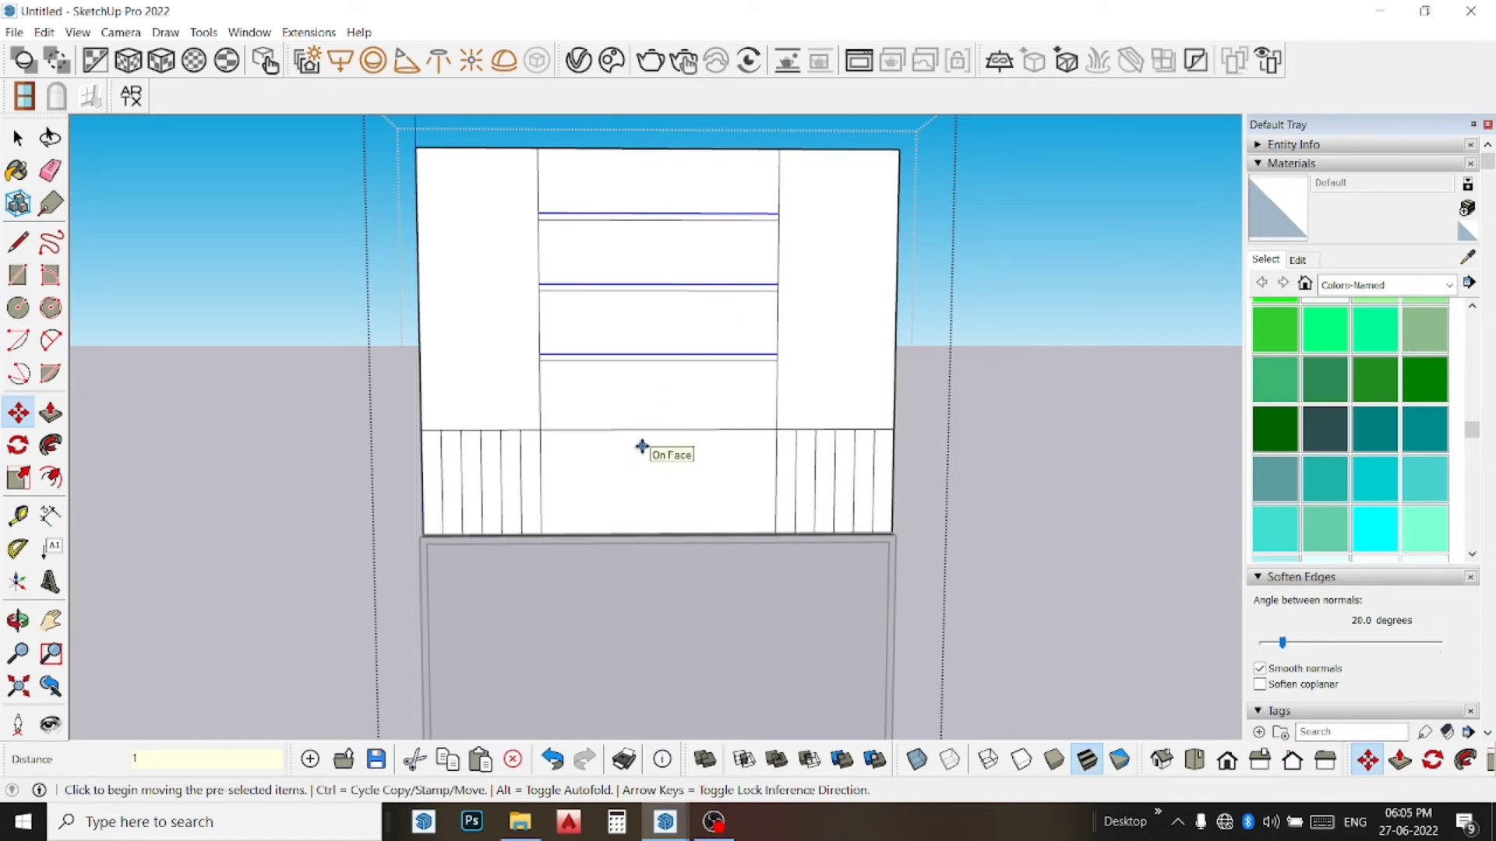
key(Escape)
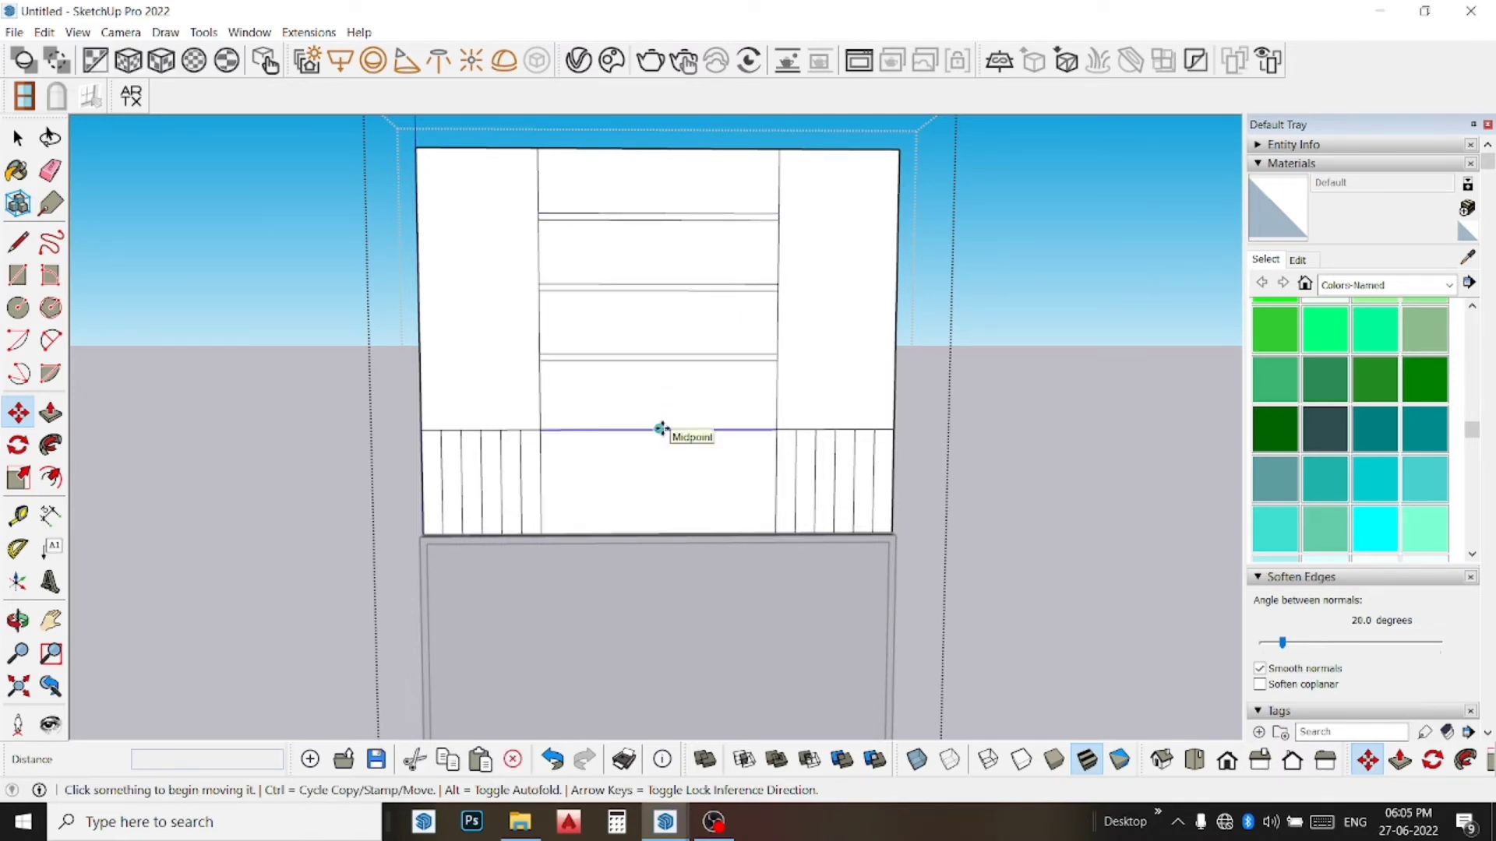
Step: Copy the middle bay's bottom edge 1" upward and zoom out
key(ctrl)
click(662, 429)
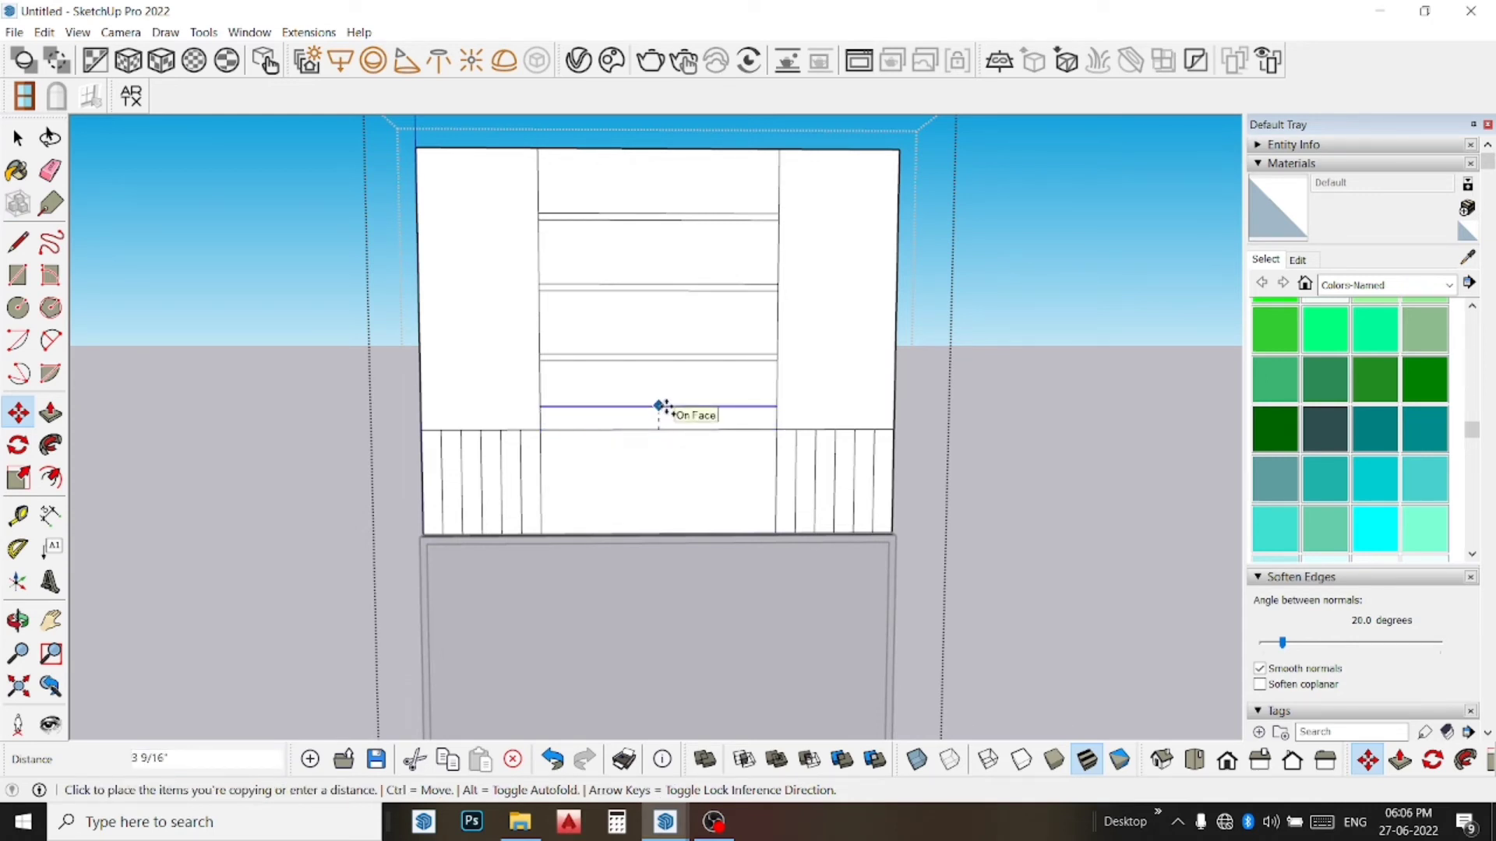
text(1)
key(Return)
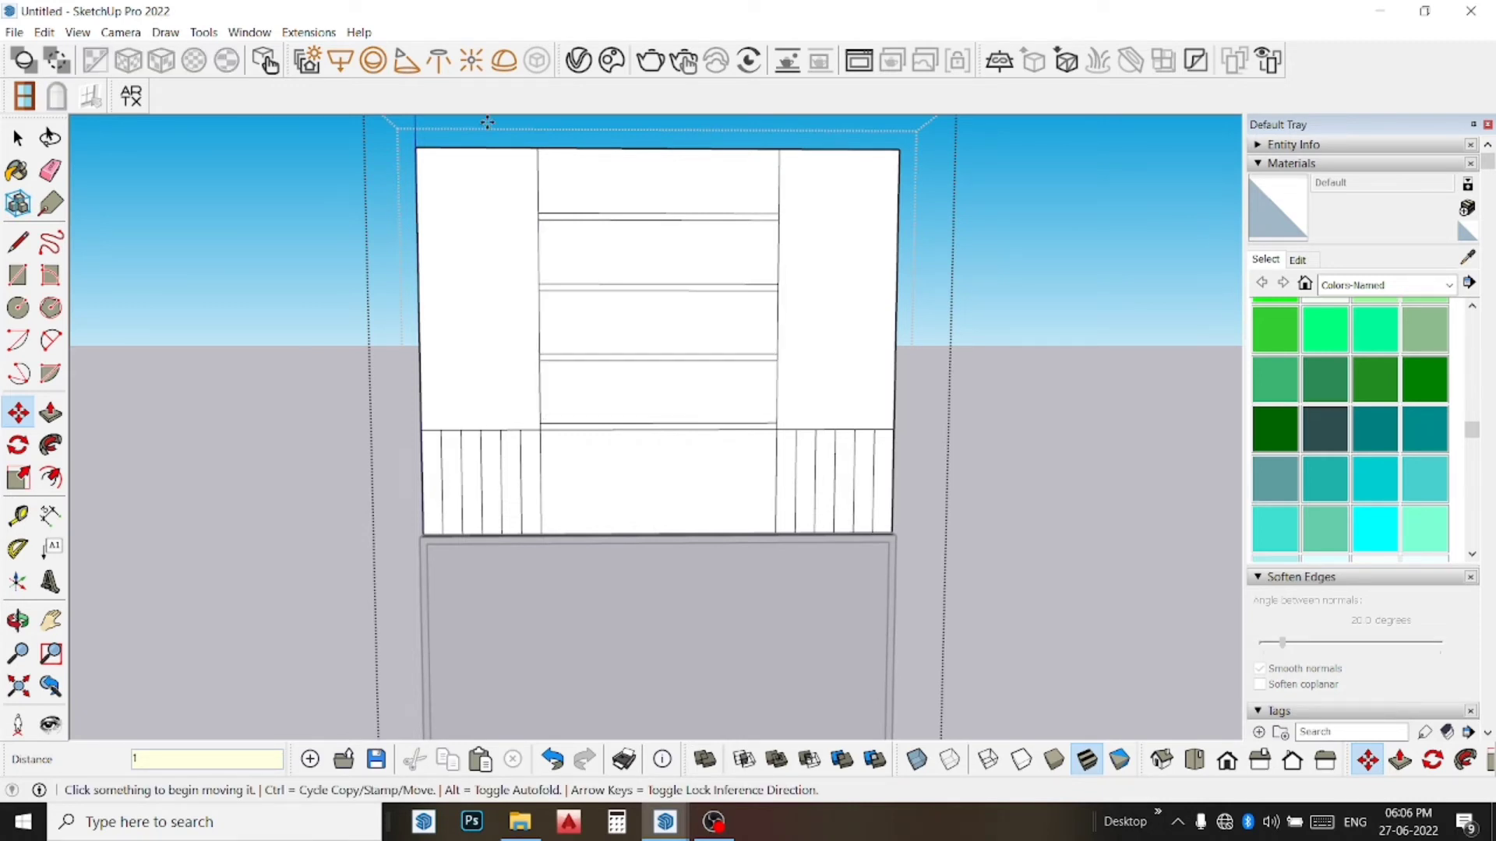
key(space)
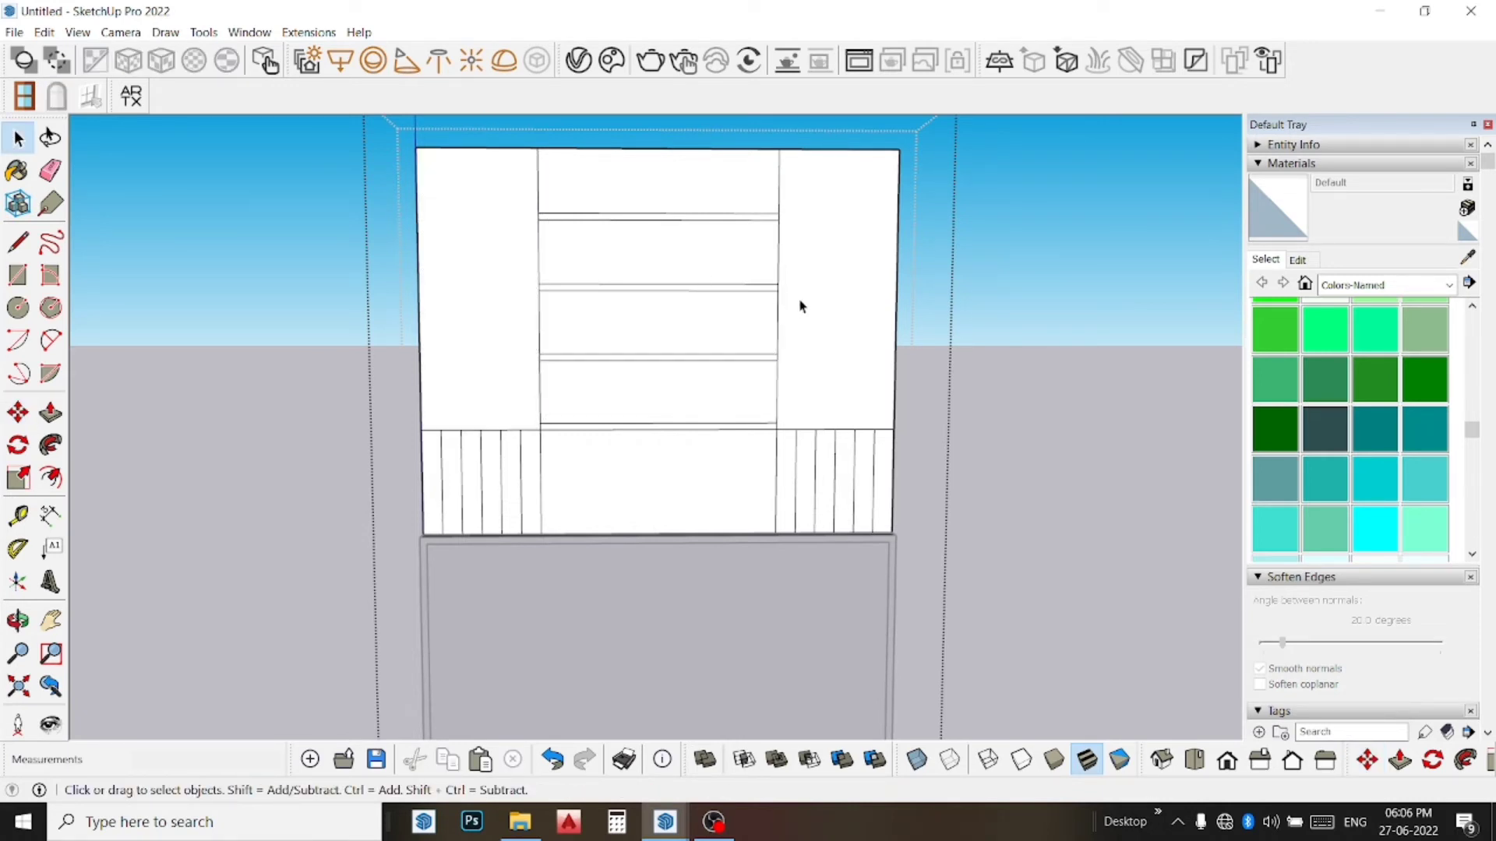
scroll(857, 307, down, 2)
scroll(896, 297, down, 2)
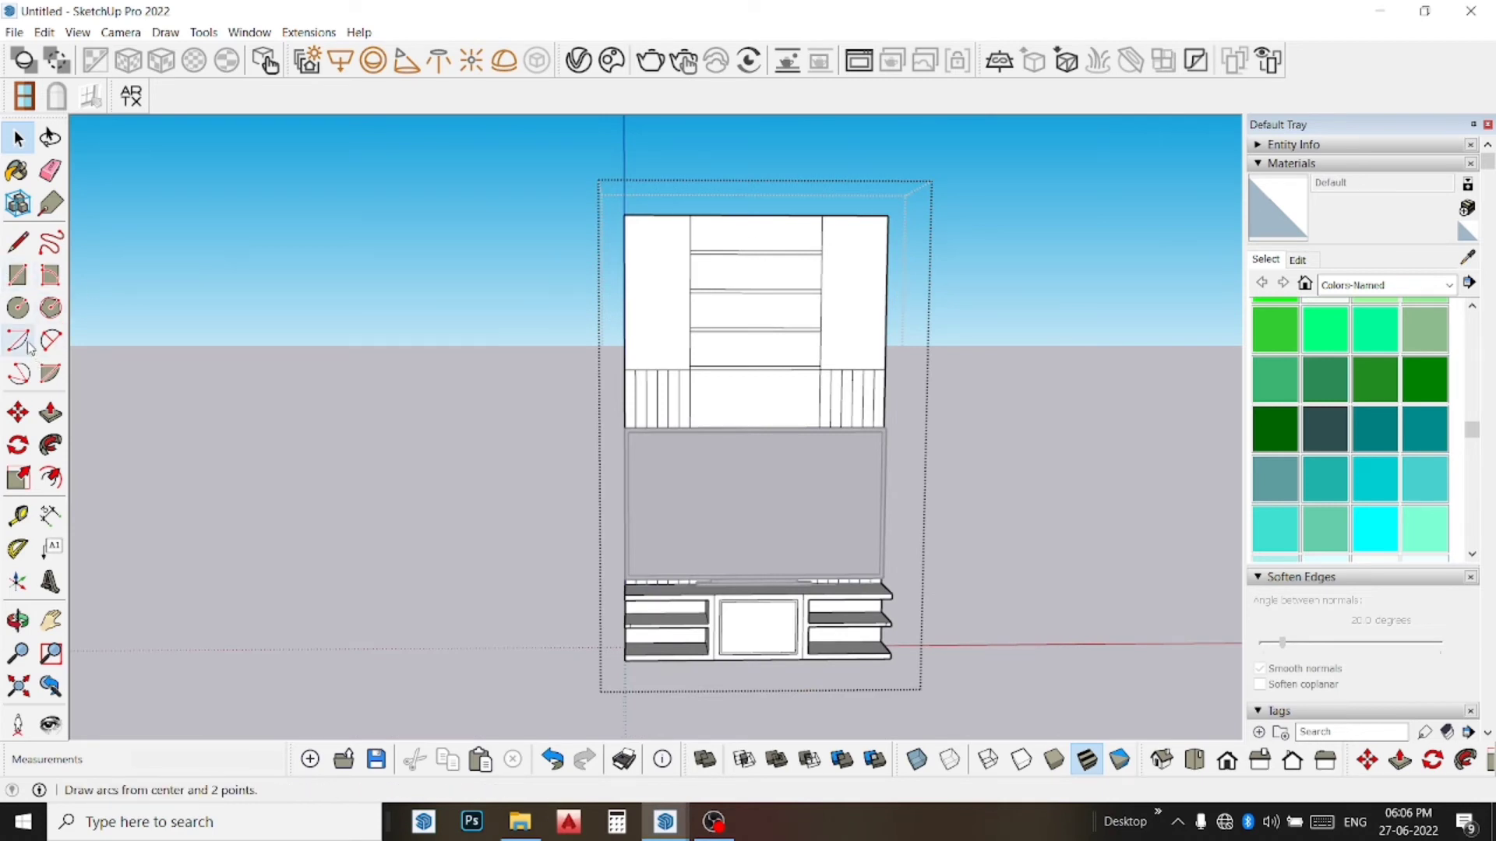
Step: Offset the left and right upper side panels inward by 1"
click(50, 477)
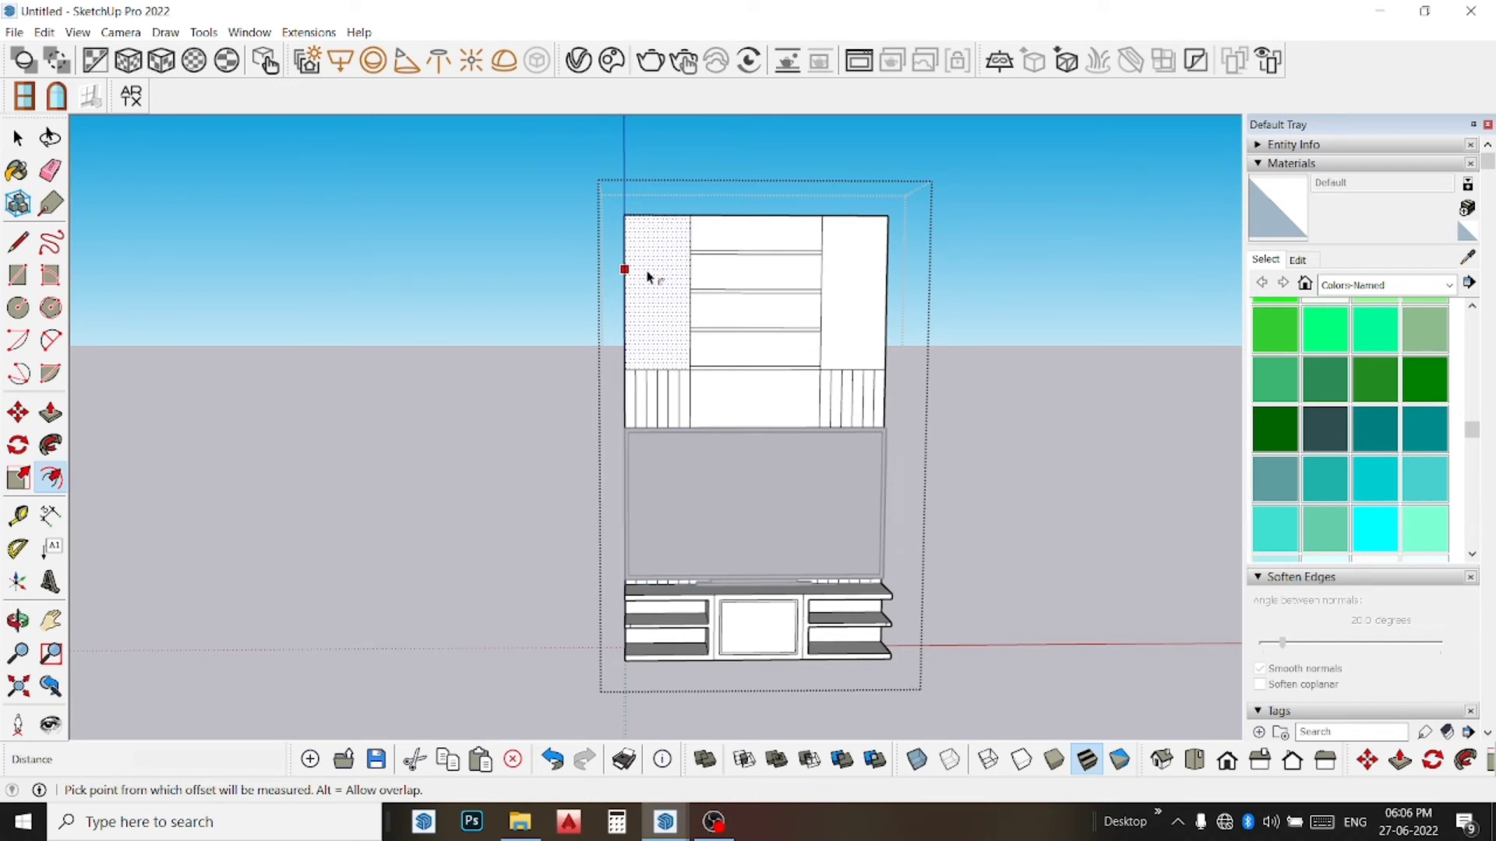
text(1)
key(Return)
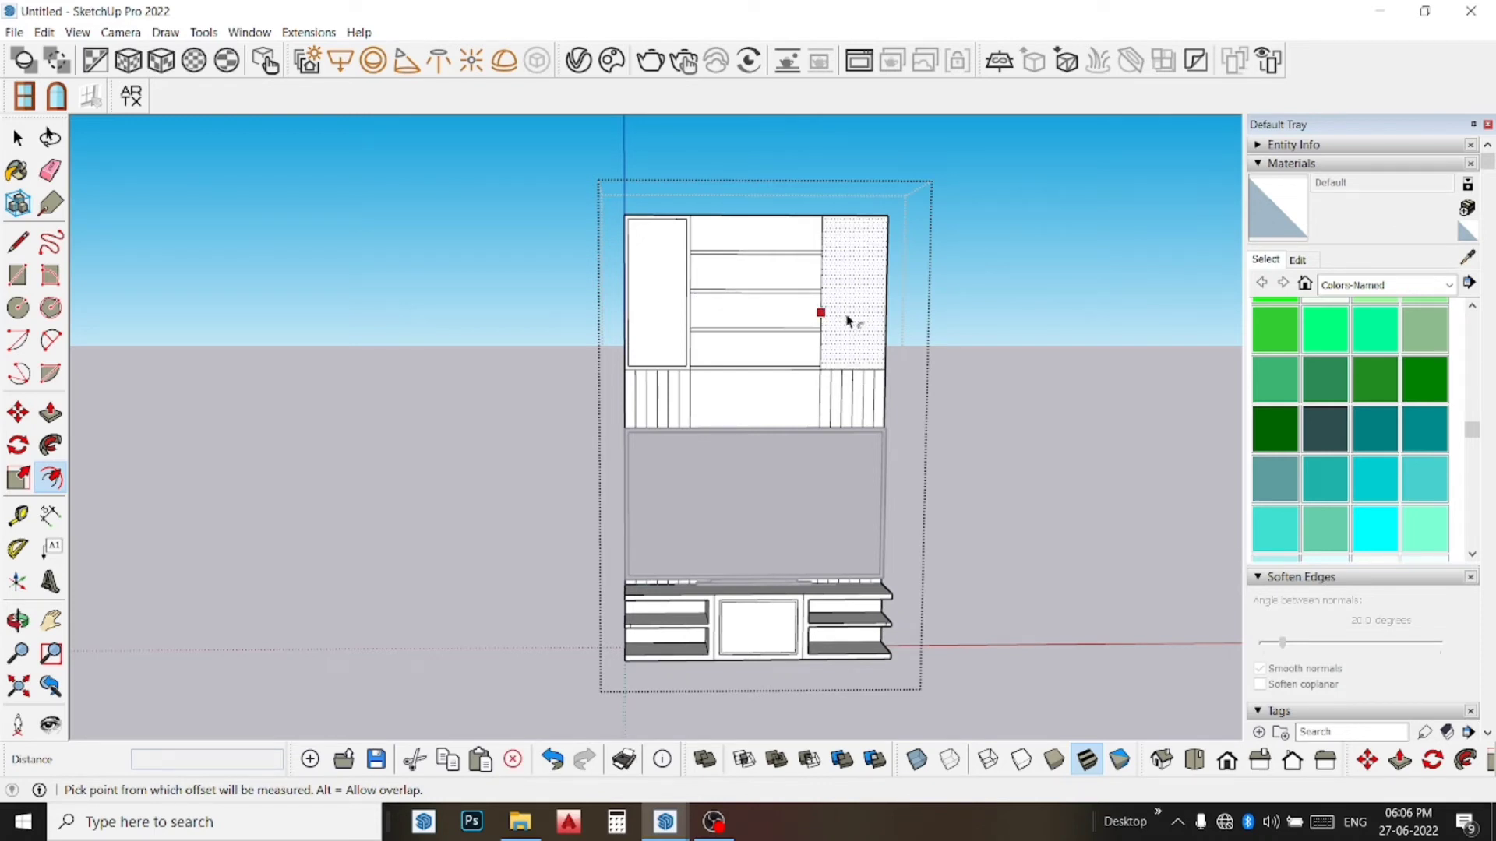
text(1)
key(Return)
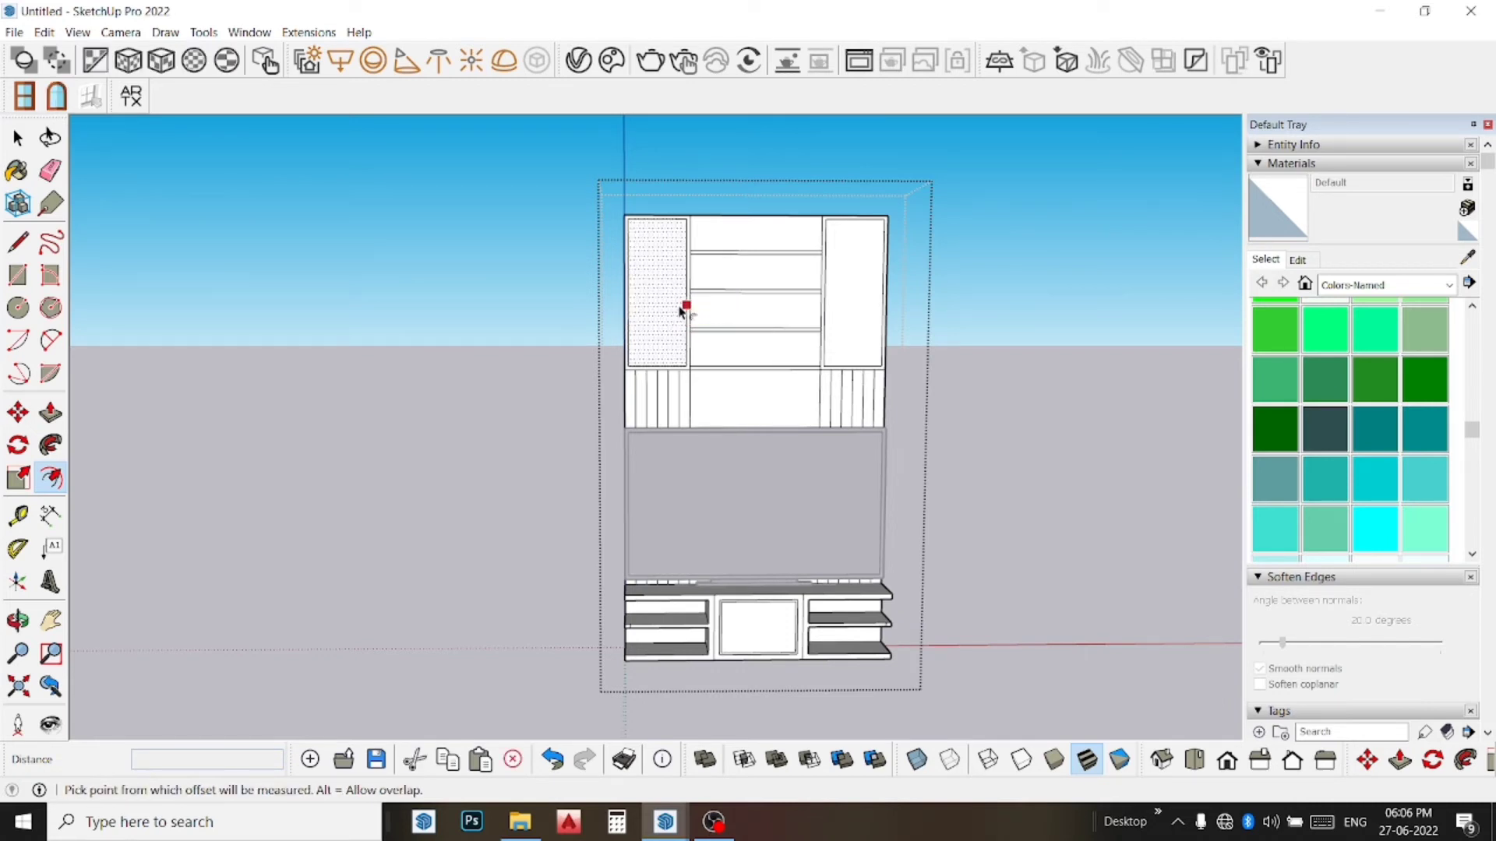
Step: Add 0.5" inset borders to both upper side panels and exit the group
text(.5)
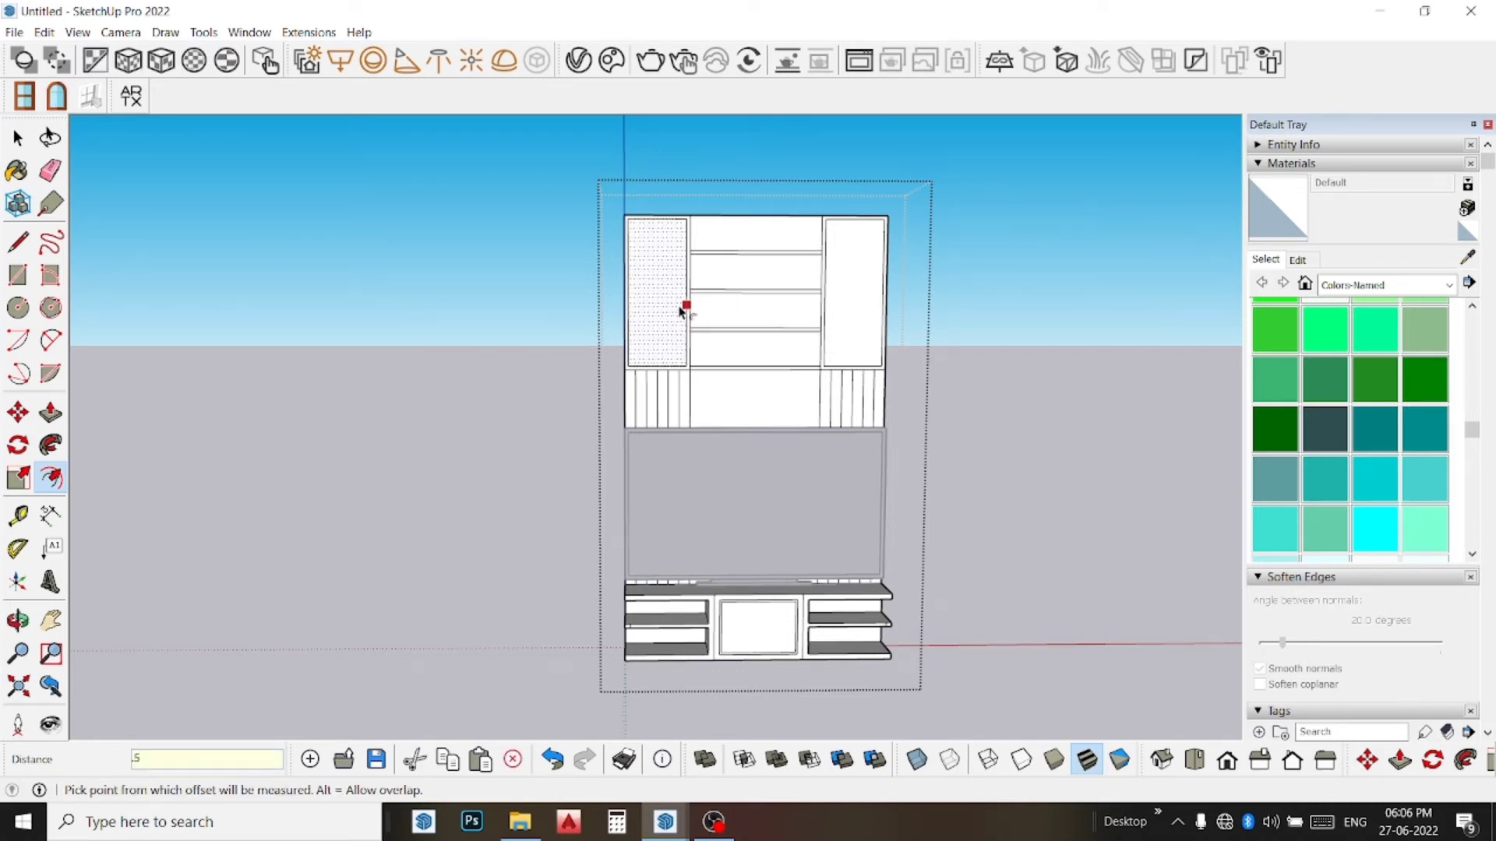
key(Return)
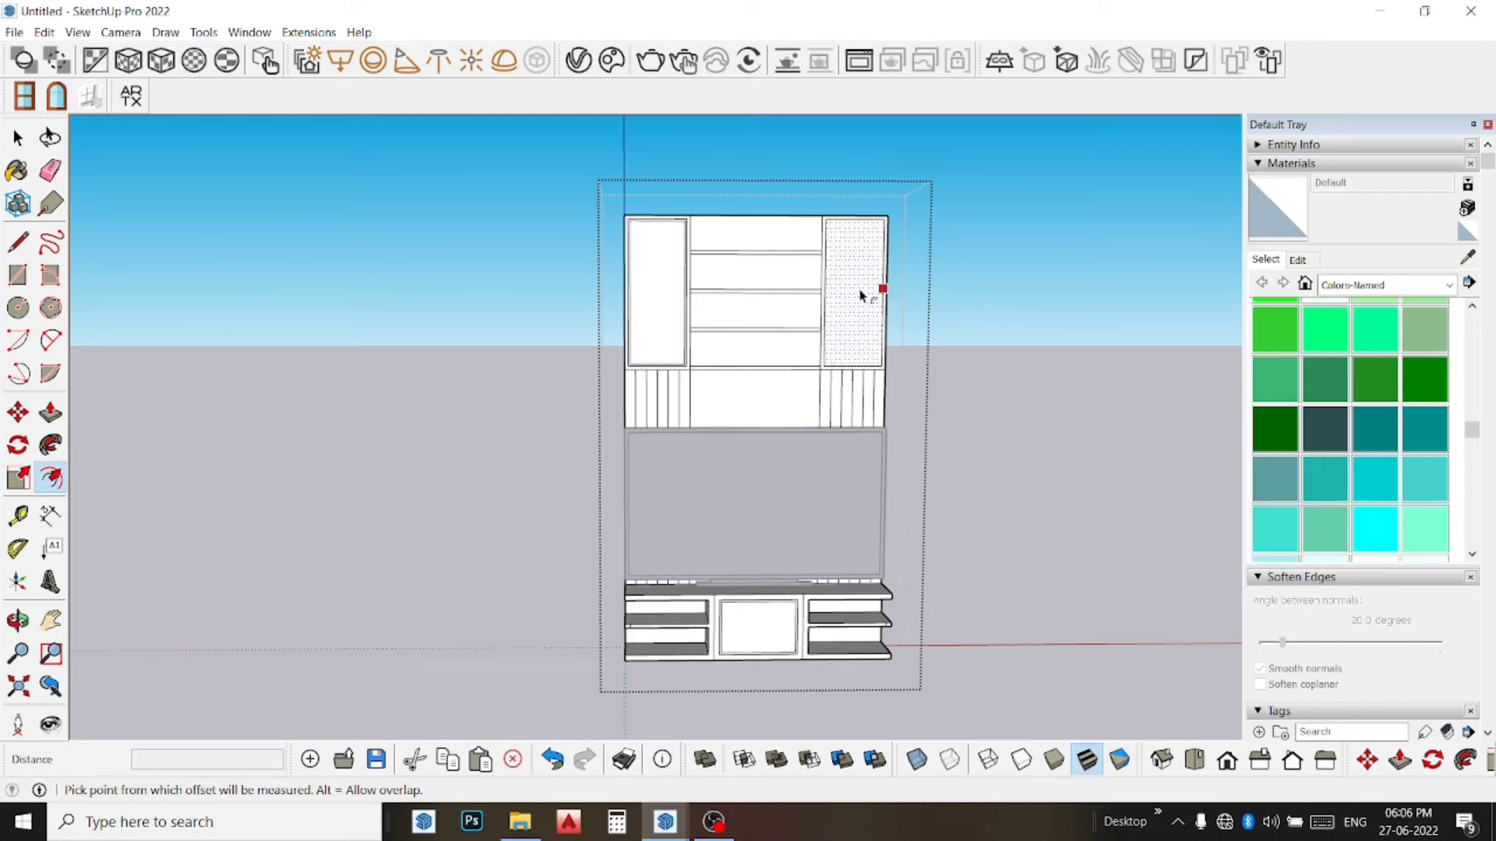
text(.5)
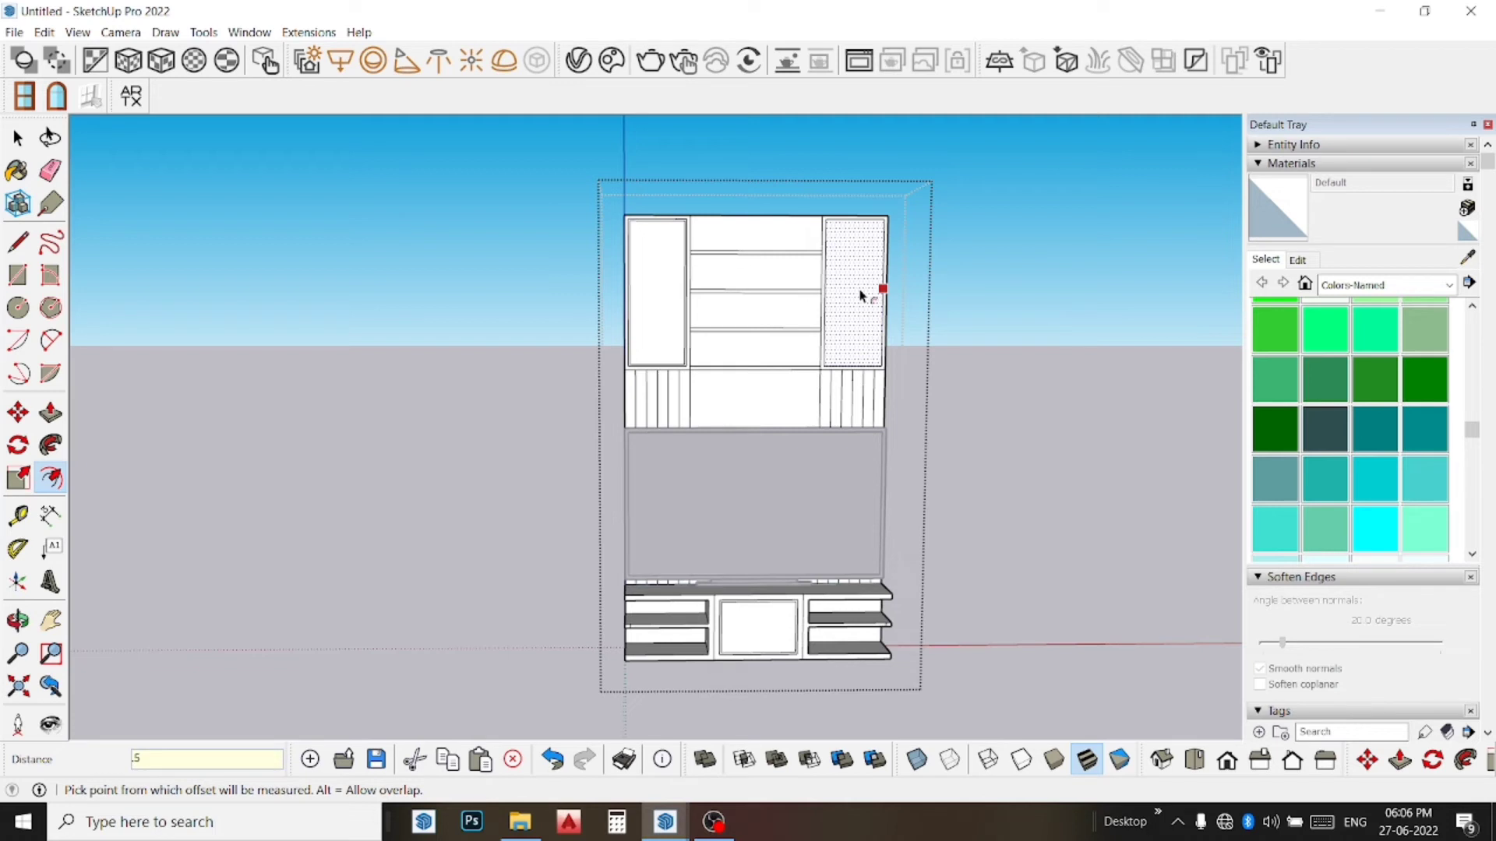
key(Return)
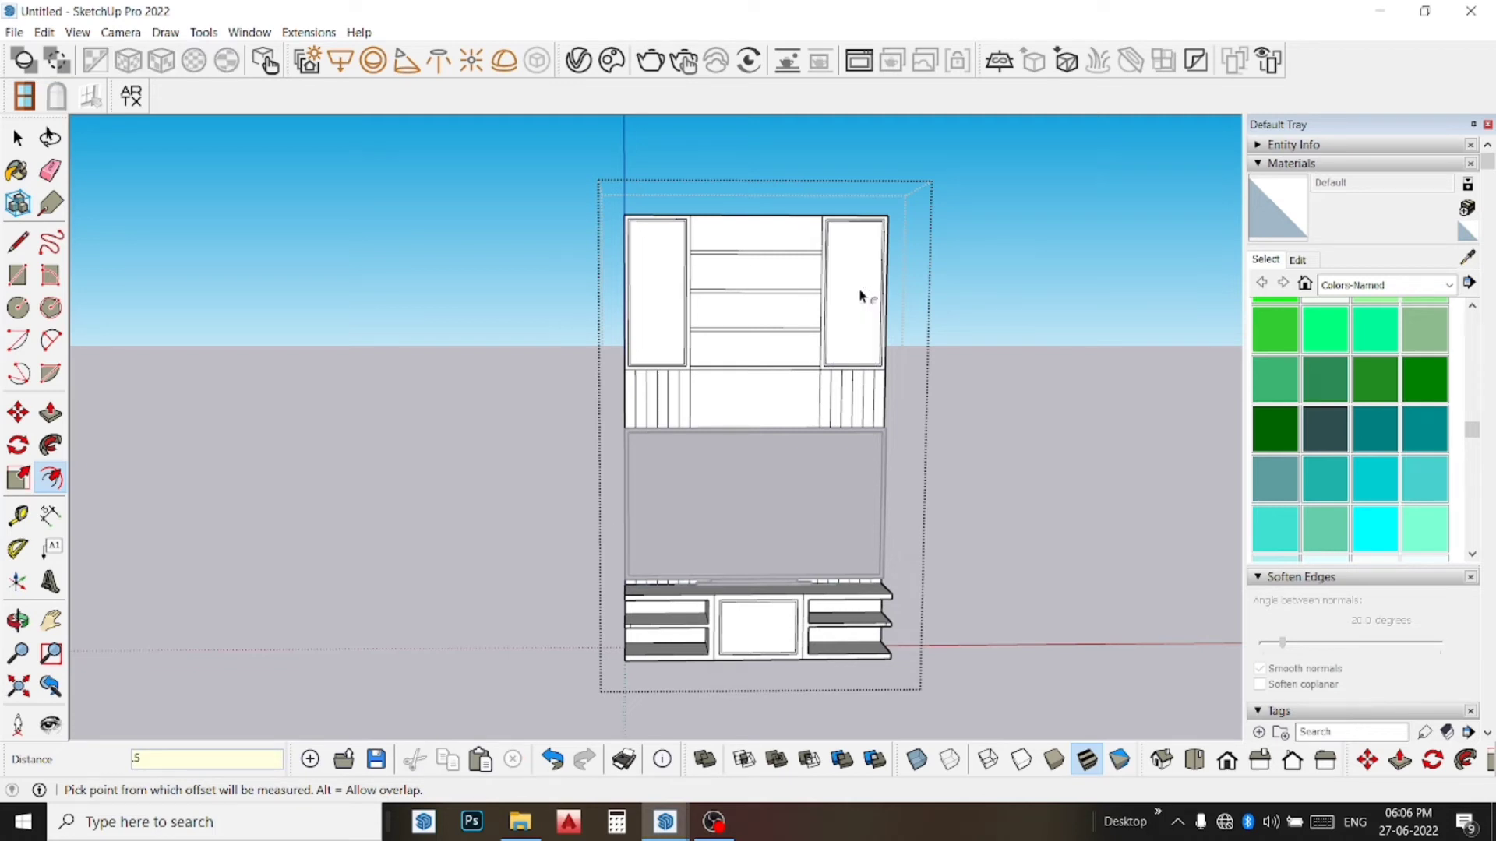
key(space)
click(962, 529)
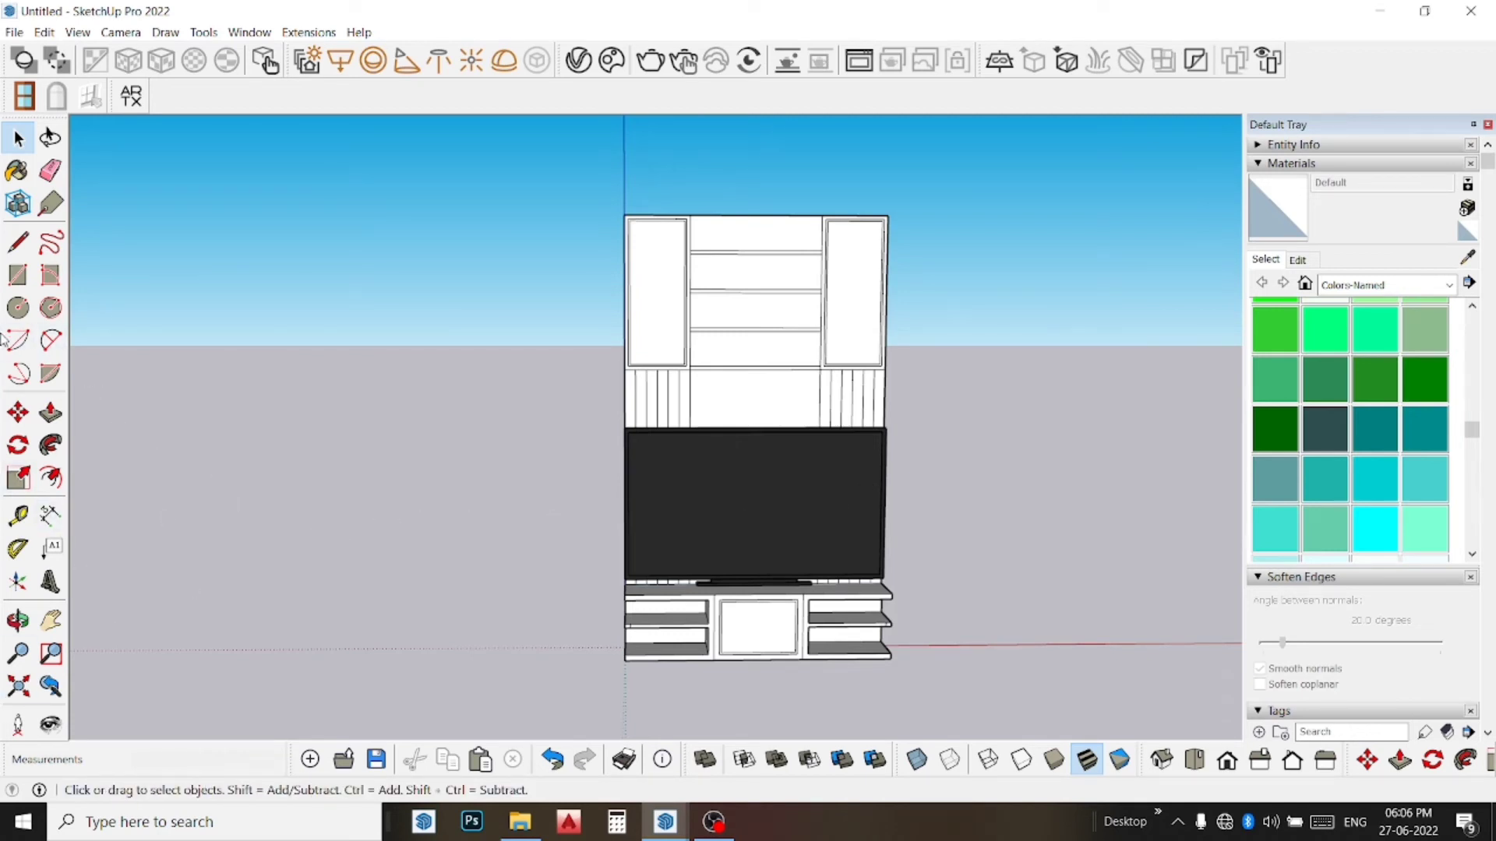
click(51, 413)
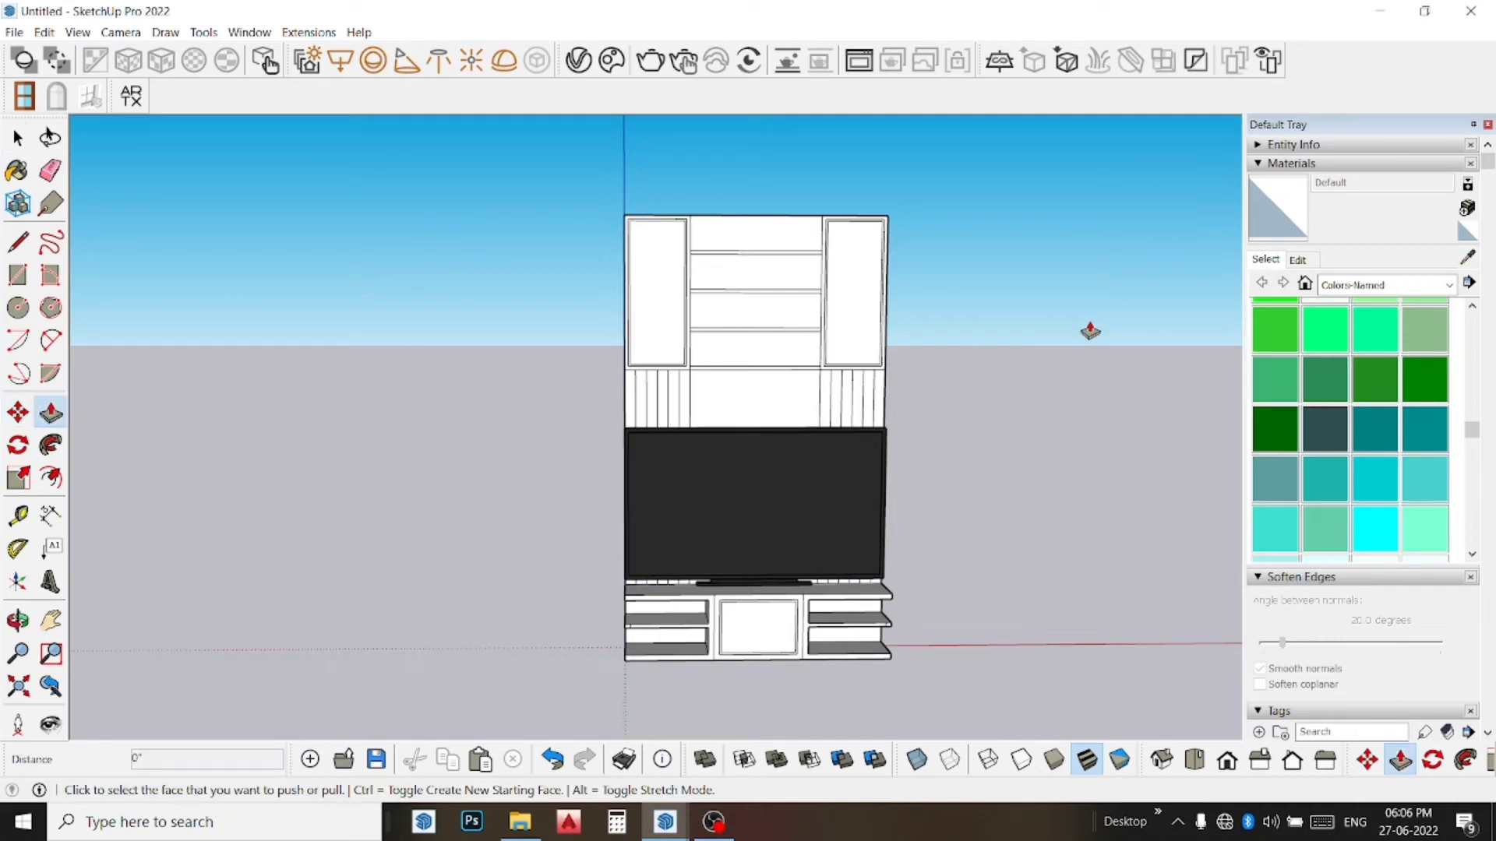
key(space)
Step: Re-enter the wall unit group and pull the lowest shelf strip out 10"
double_click(867, 317)
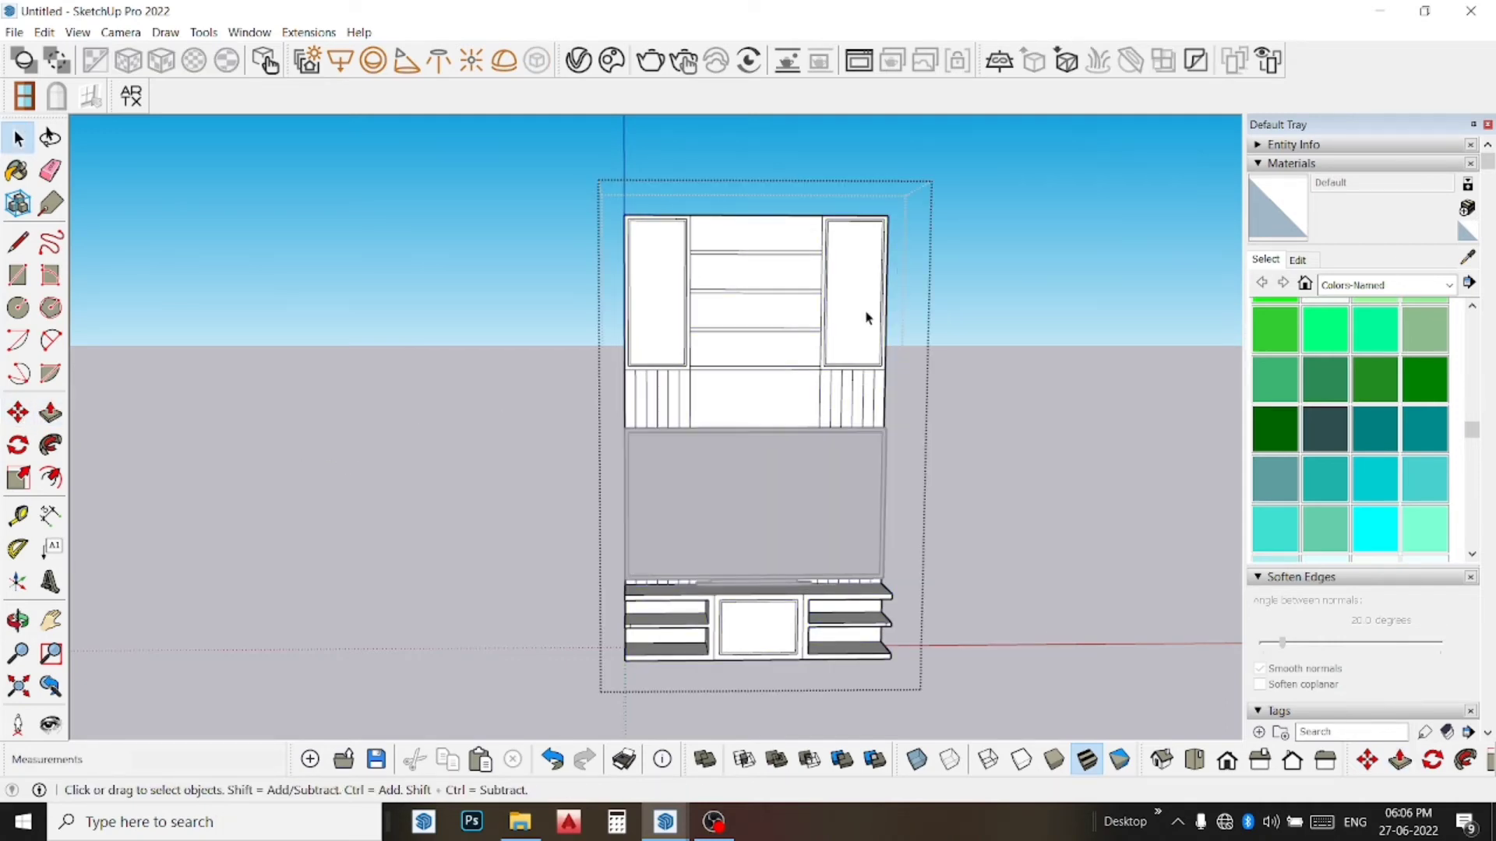
scroll(822, 273, up, 2)
scroll(889, 274, up, 2)
middle_drag(868, 274, 657, 407)
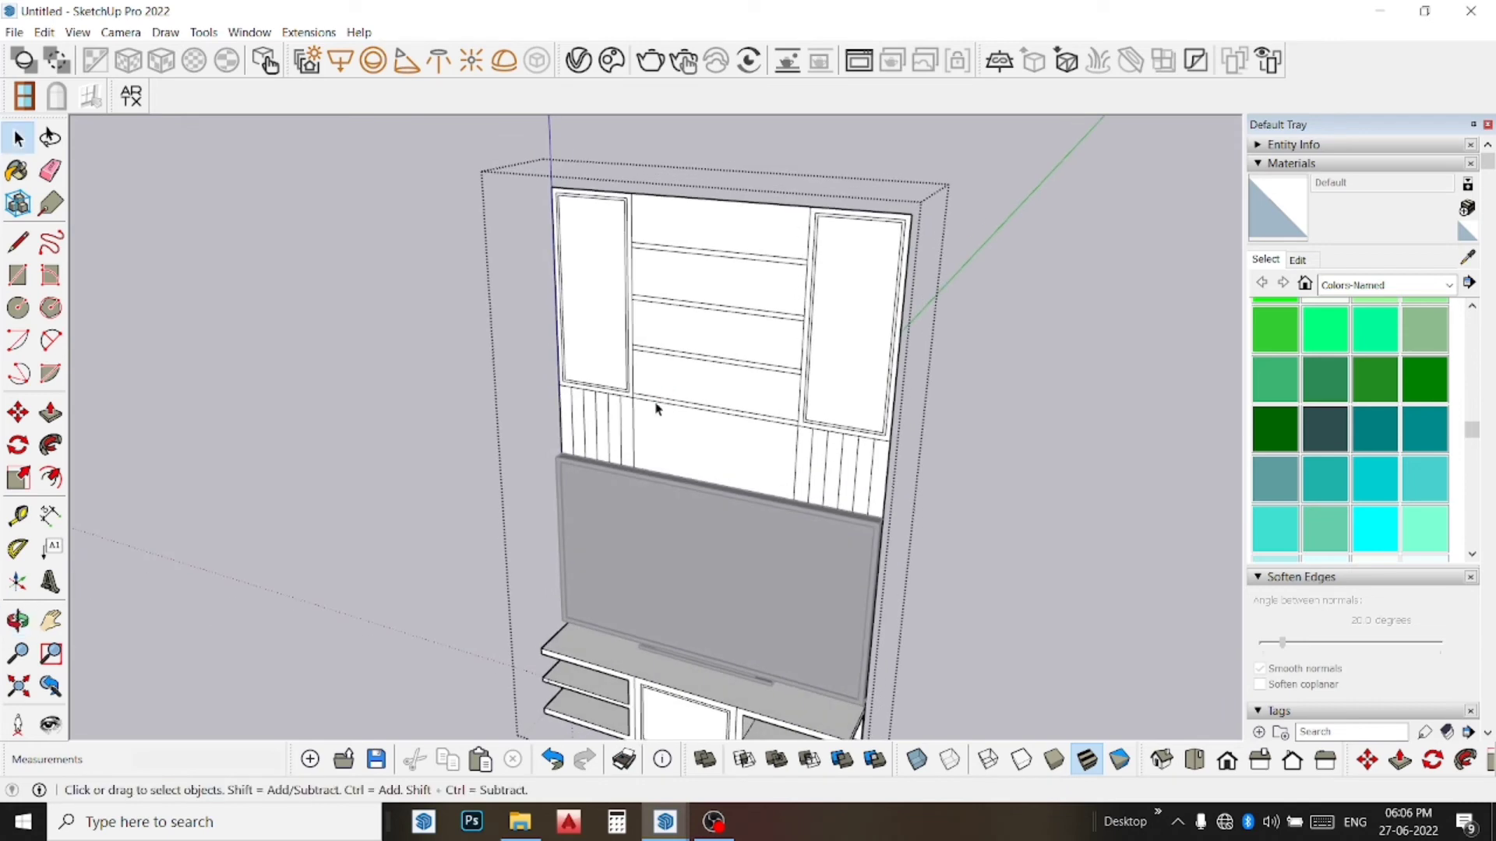
click(51, 413)
scroll(754, 377, up, 2)
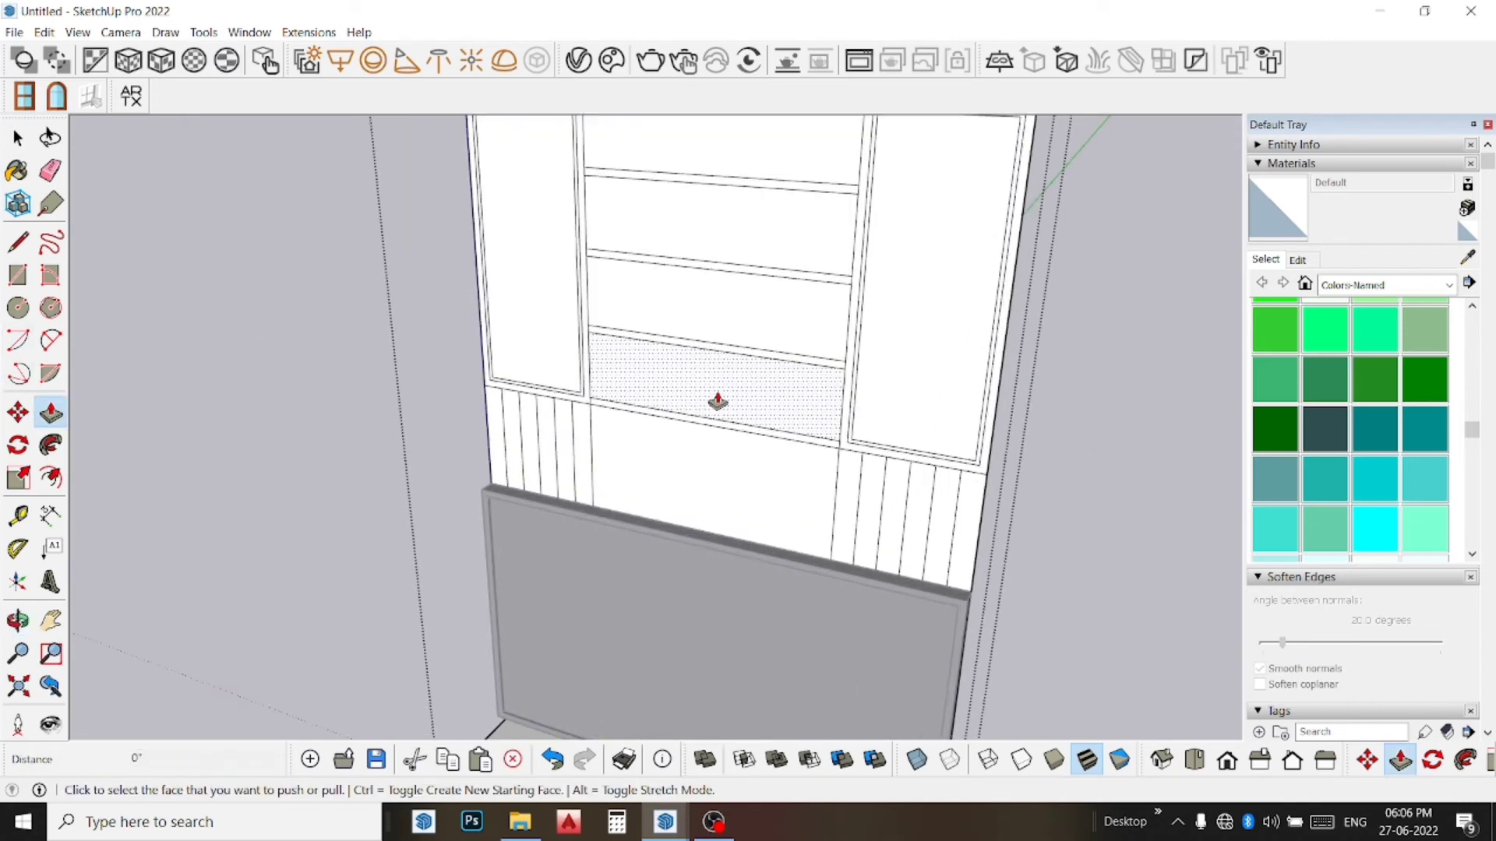
click(705, 425)
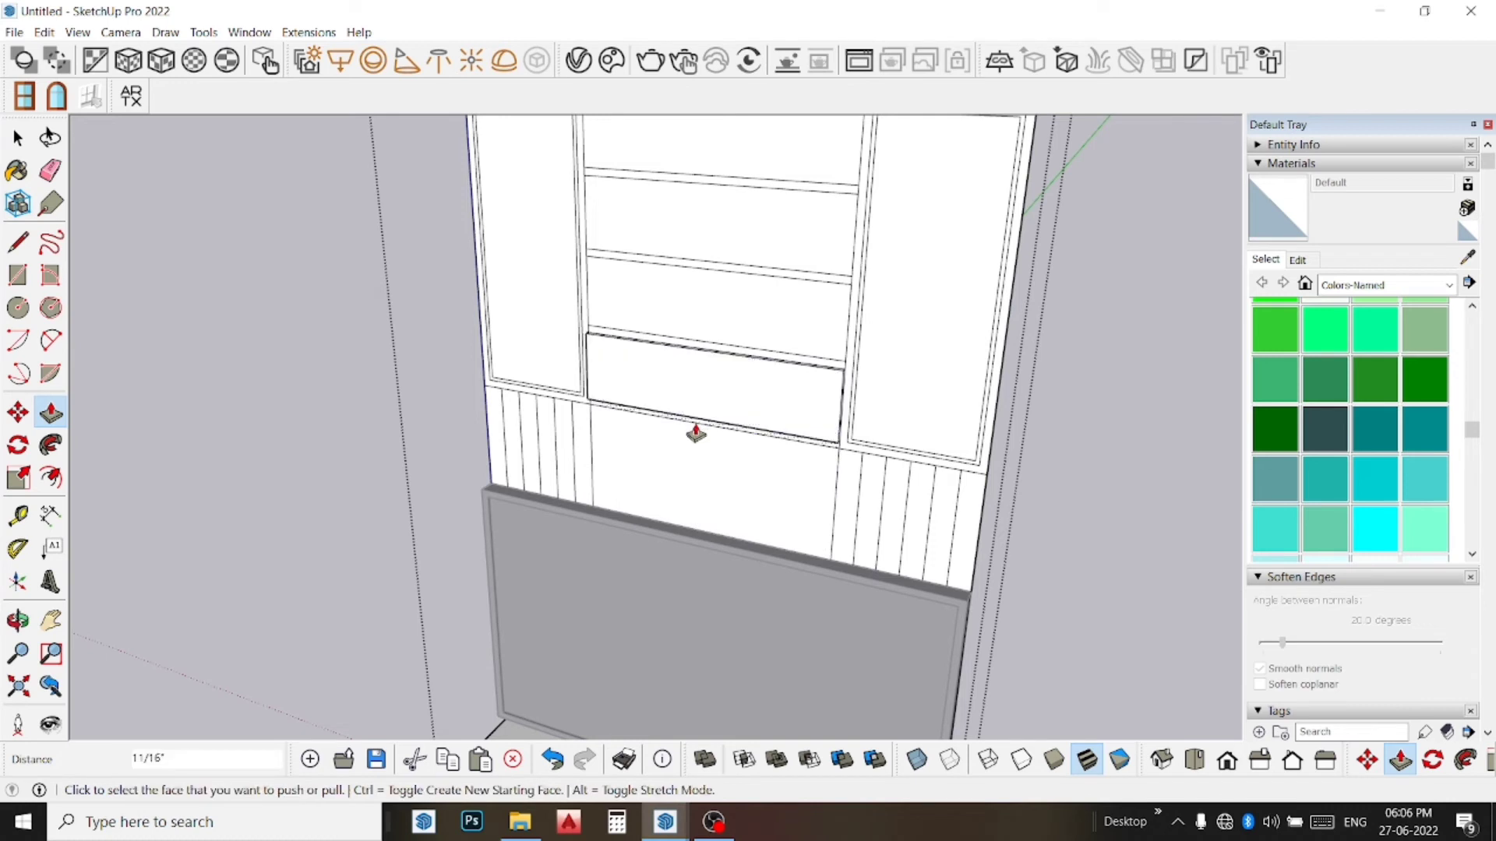
click(701, 411)
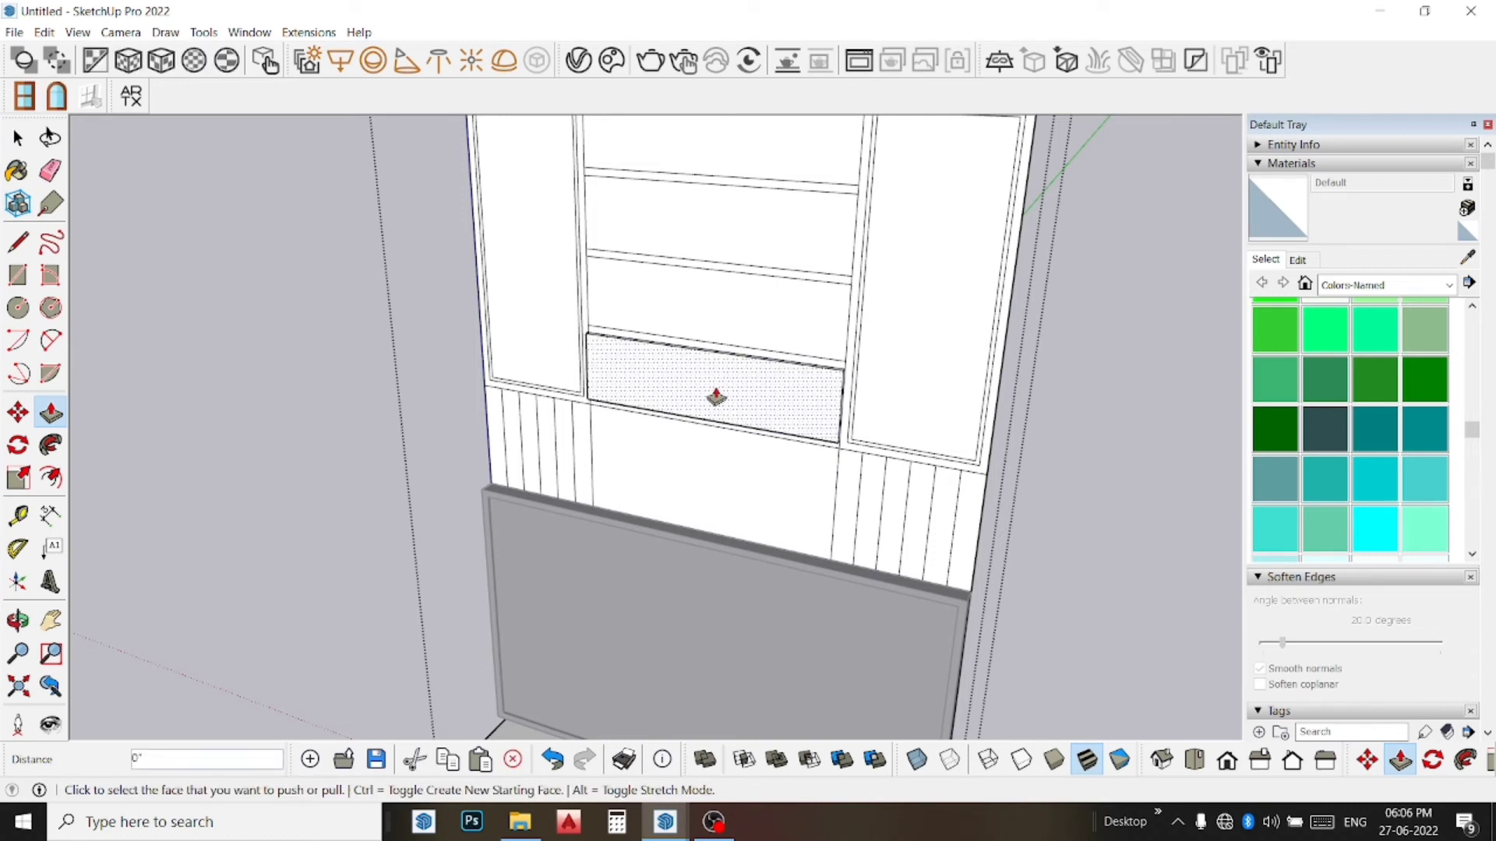
key(ctrl+z)
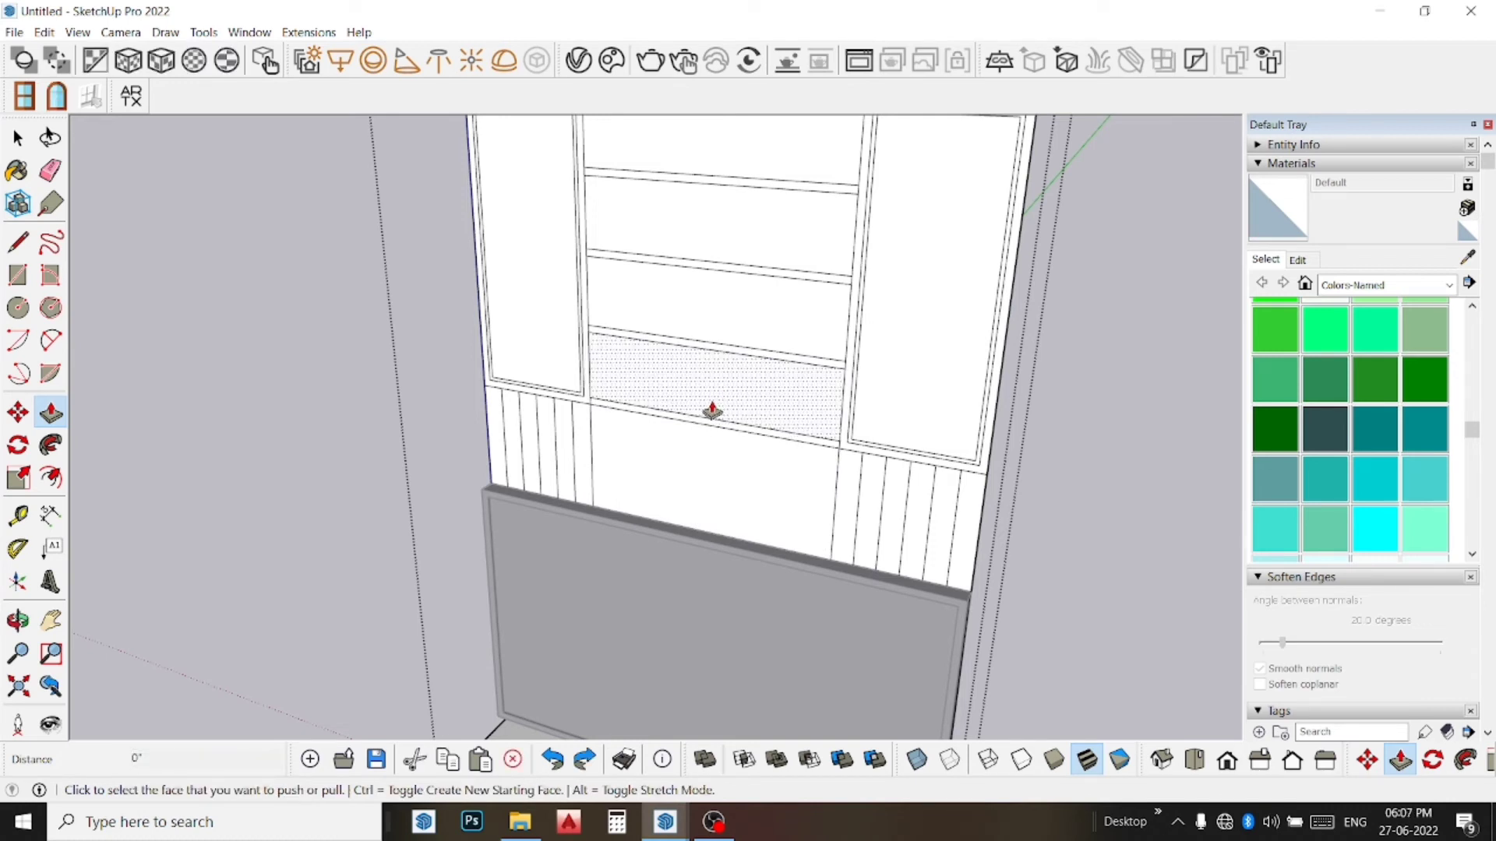
click(711, 429)
text(1)
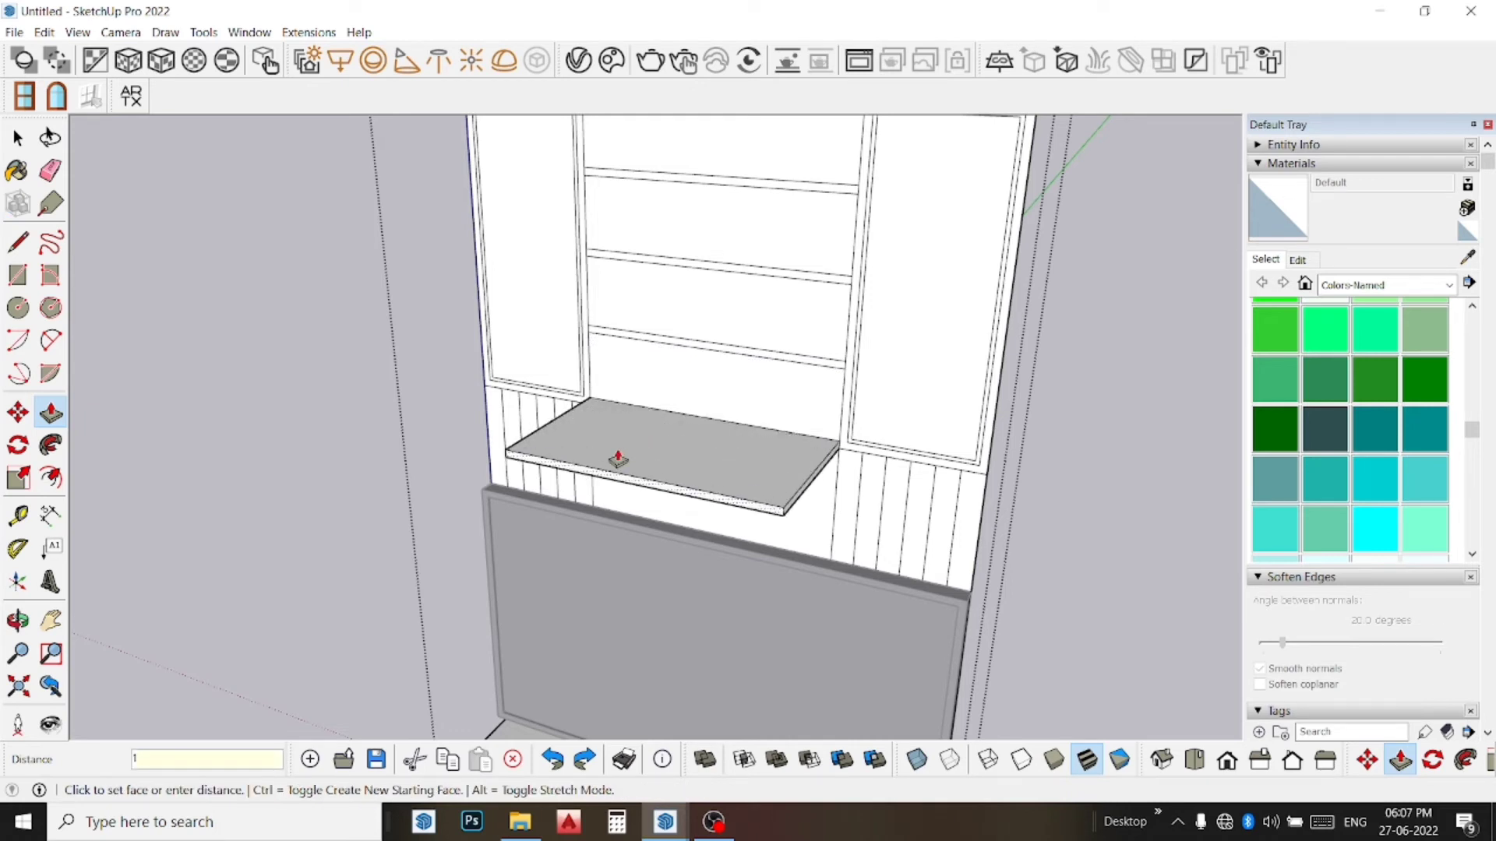
key(Return)
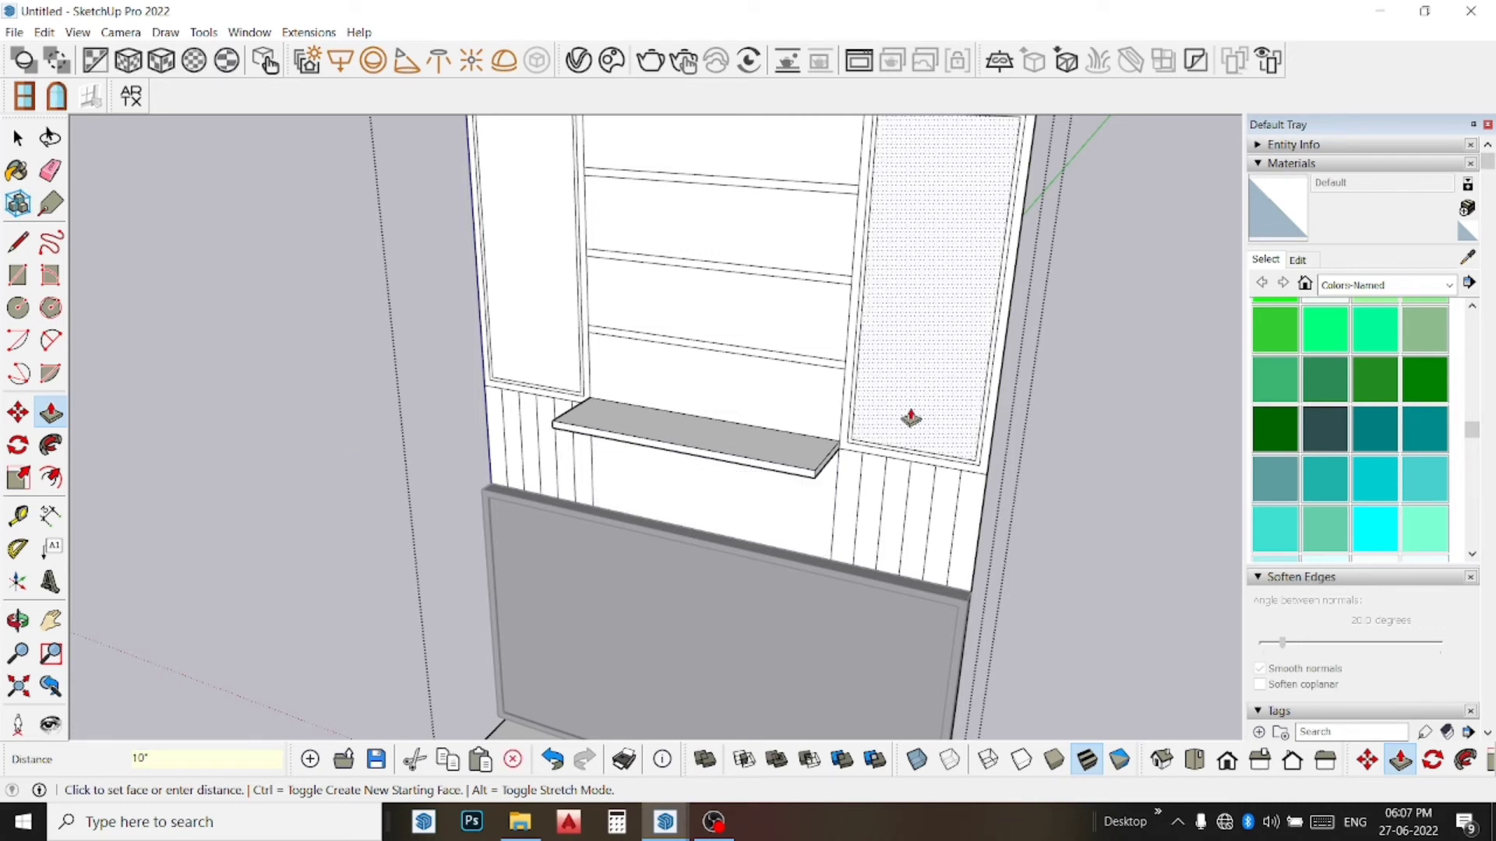
Step: Pull the second, third and top shelf strips out to the same 10" depth
click(828, 371)
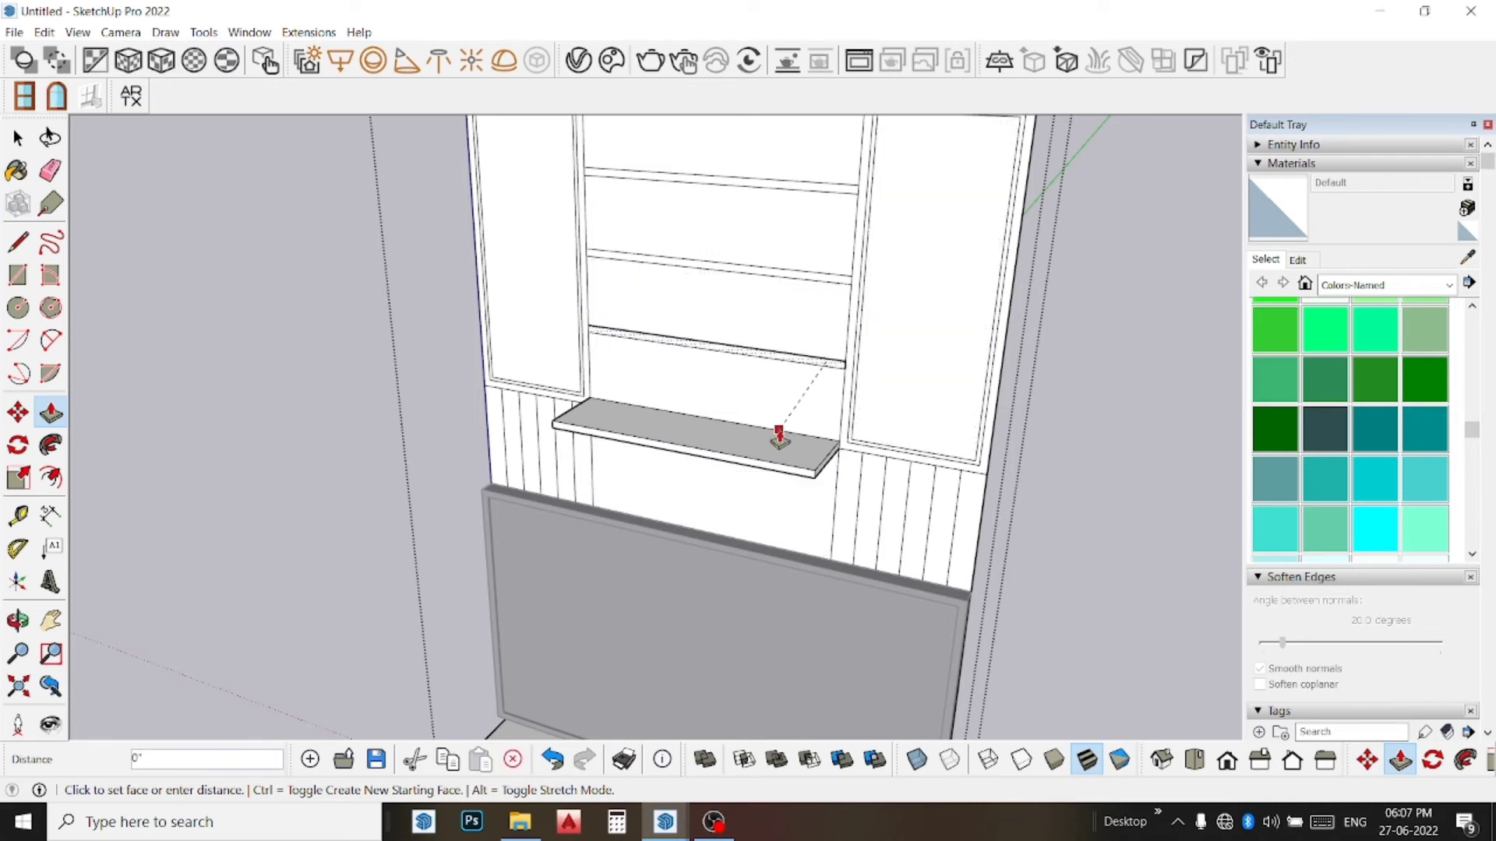
click(775, 477)
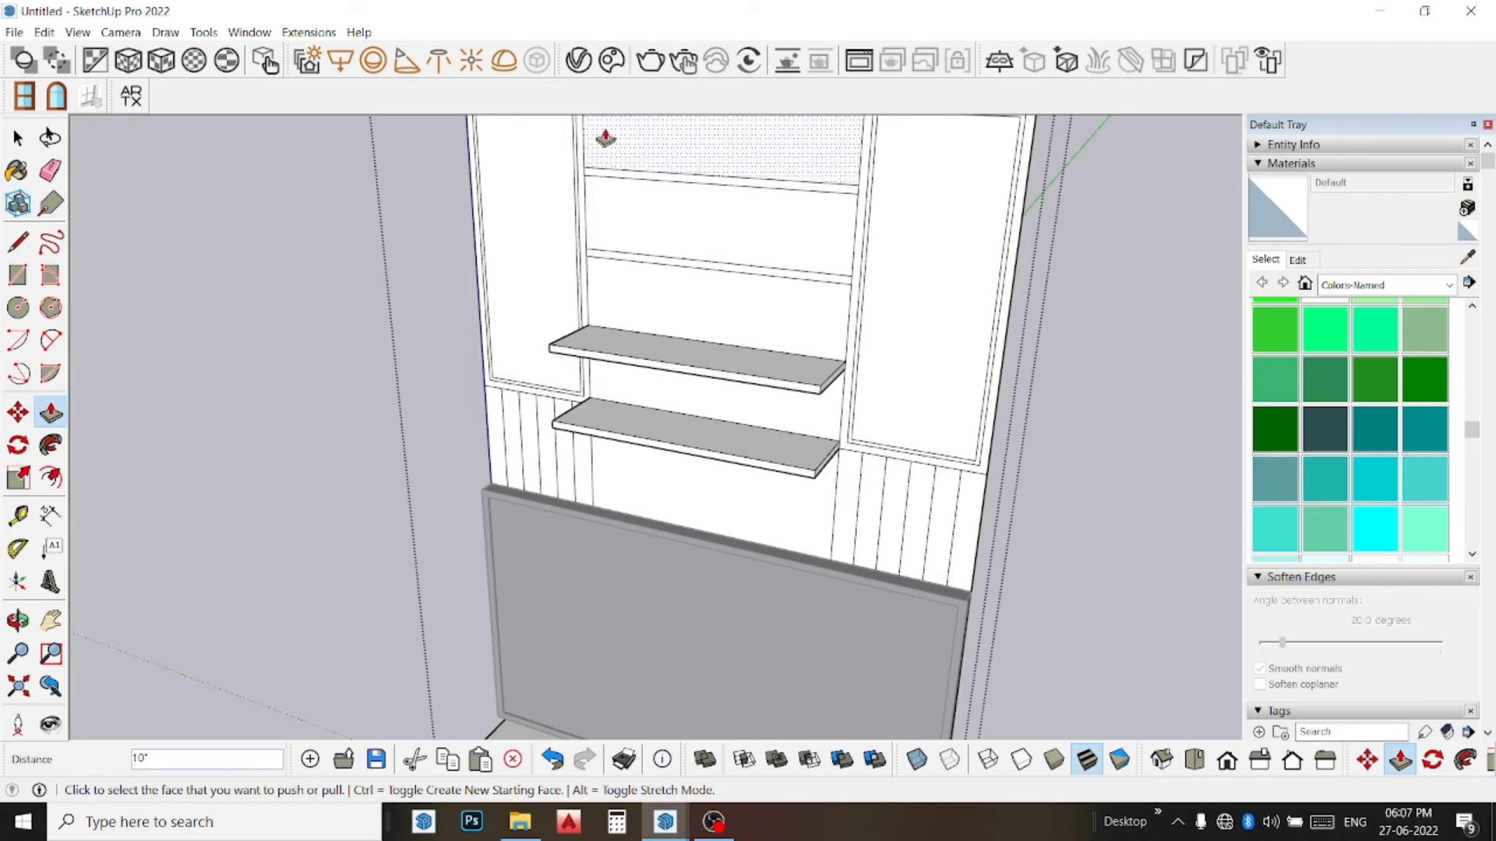
click(696, 274)
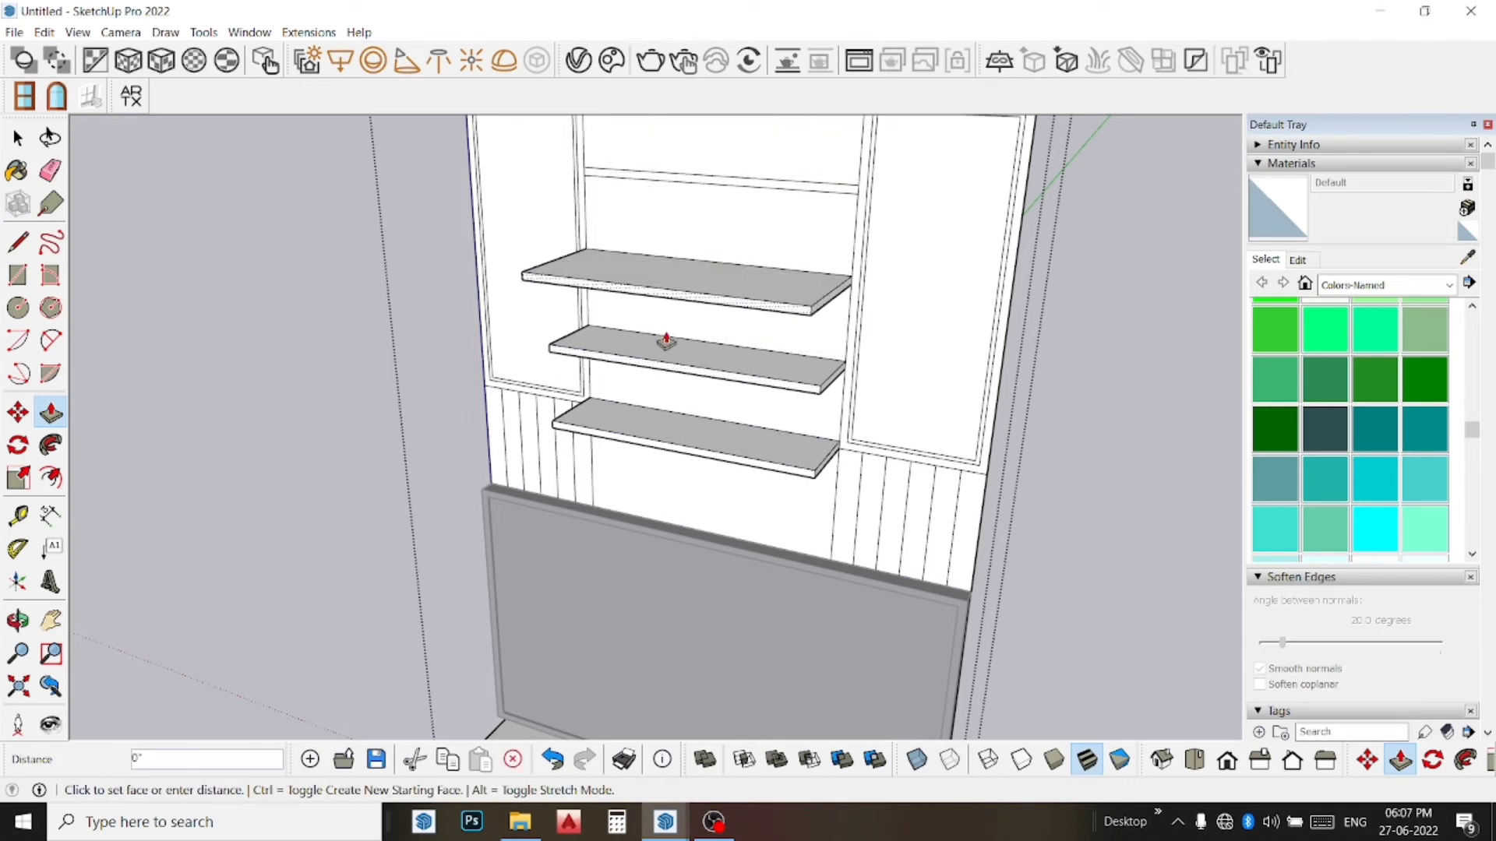
click(668, 376)
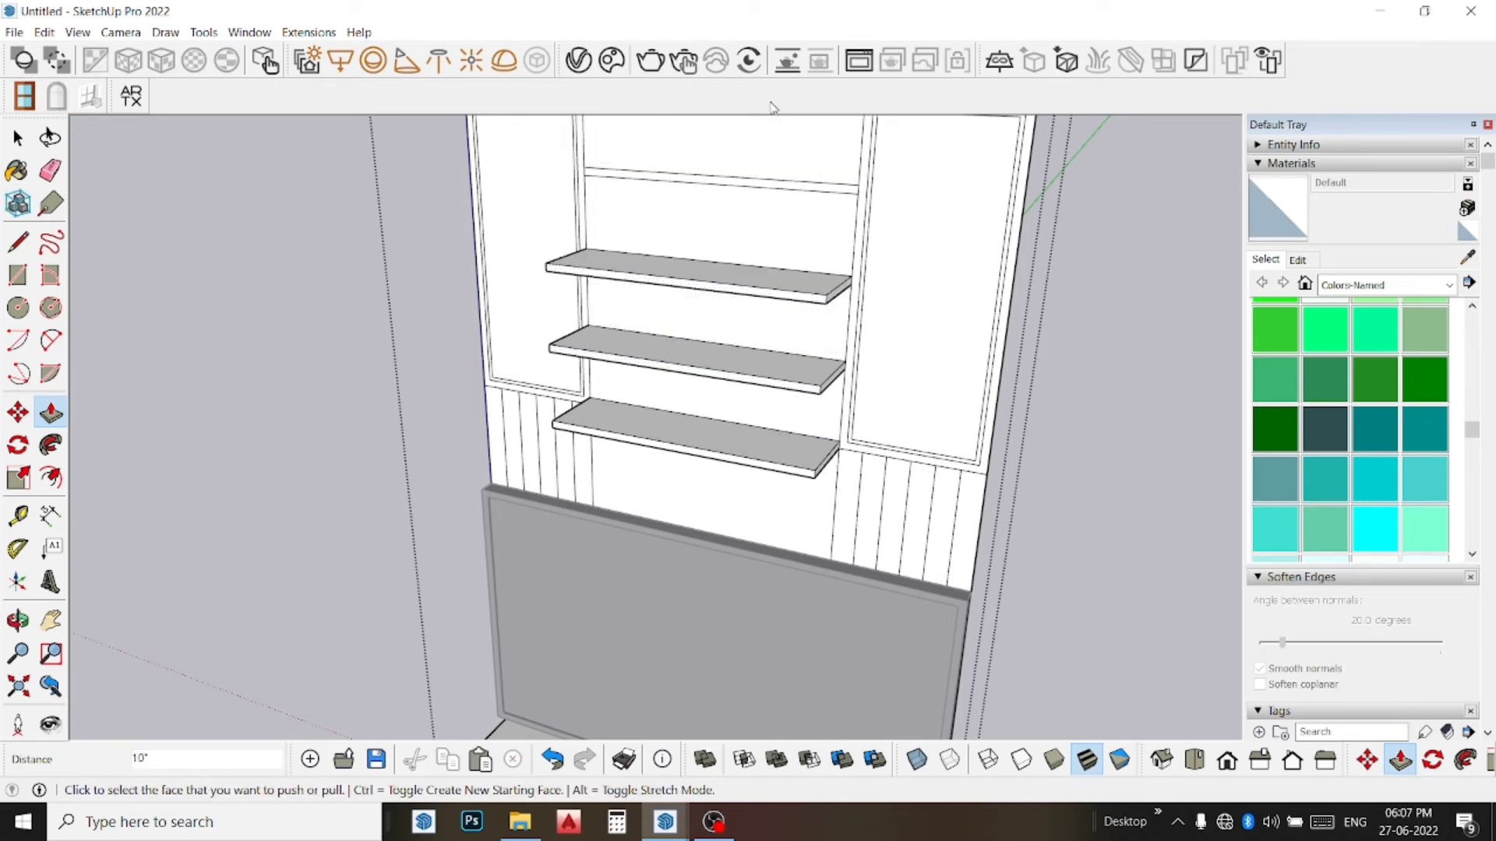
click(724, 186)
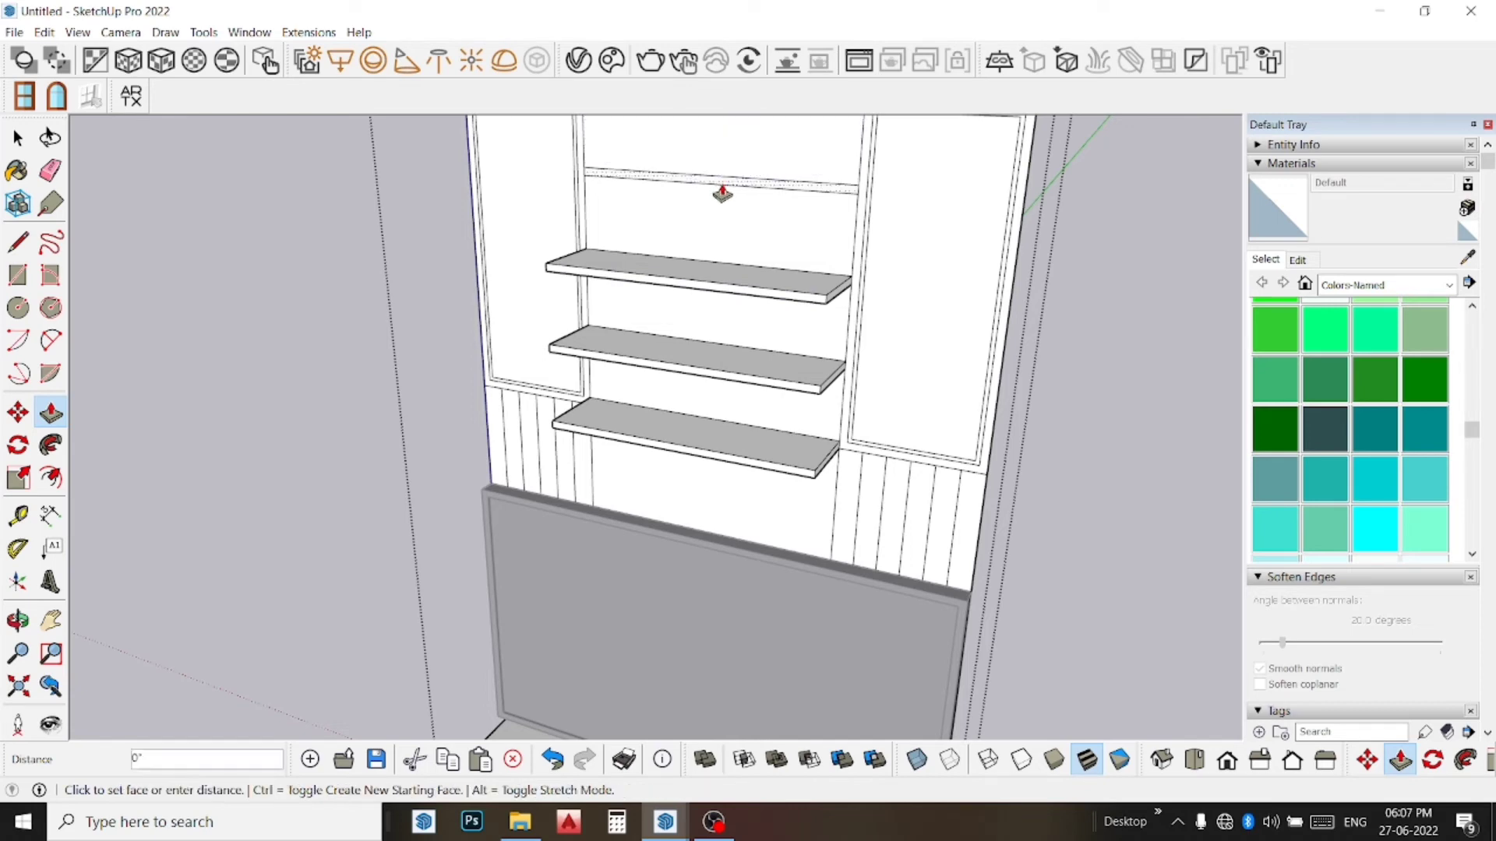
click(659, 286)
scroll(876, 329, down, 2)
scroll(876, 329, down, 1)
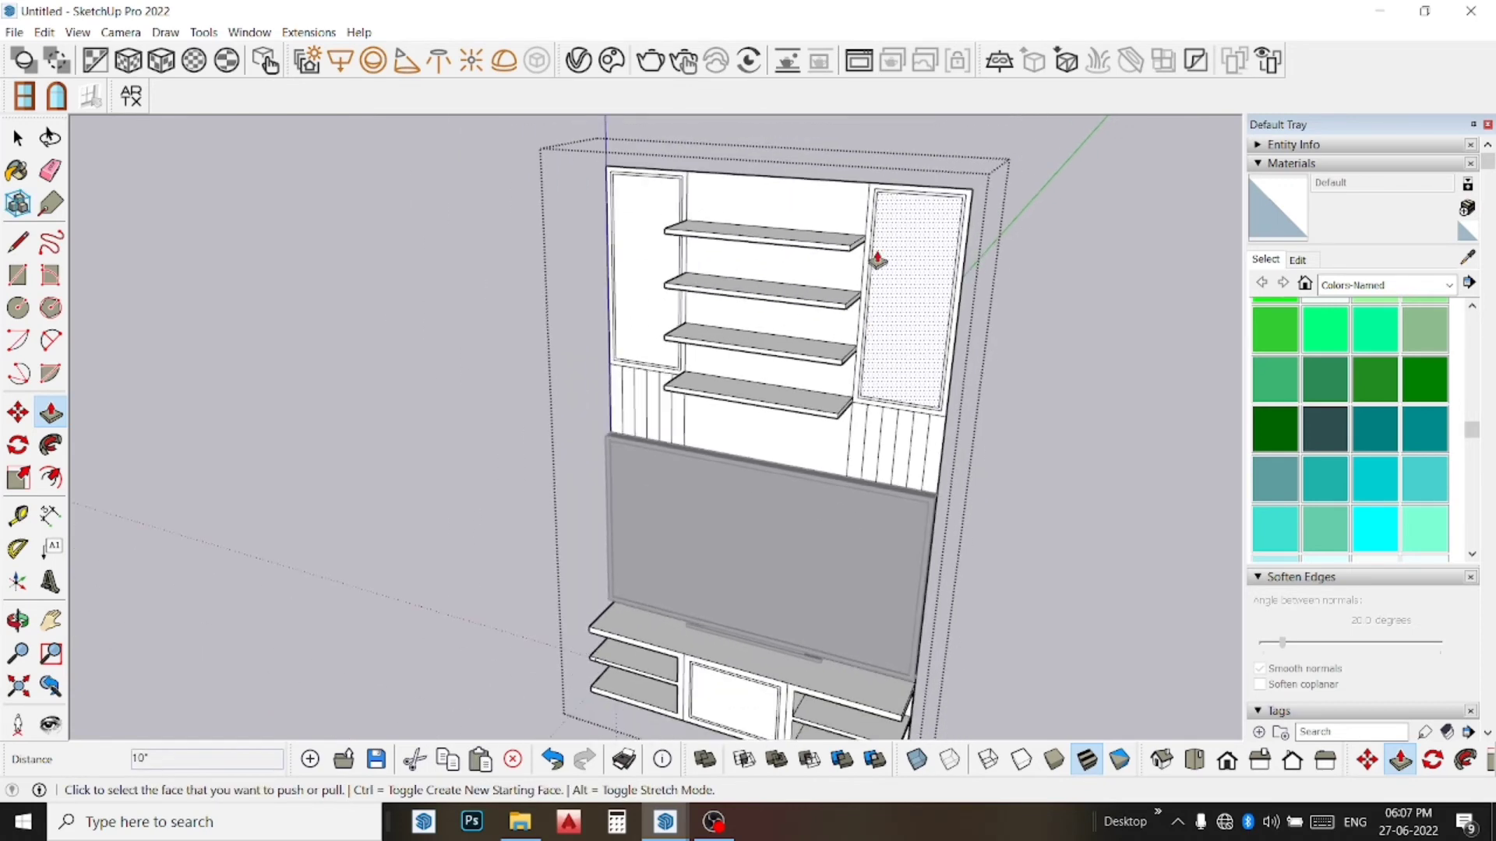
Step: Extrude the right side panel 10" and close its cabinet front flush
scroll(877, 228, up, 1)
scroll(876, 227, up, 1)
scroll(876, 226, up, 2)
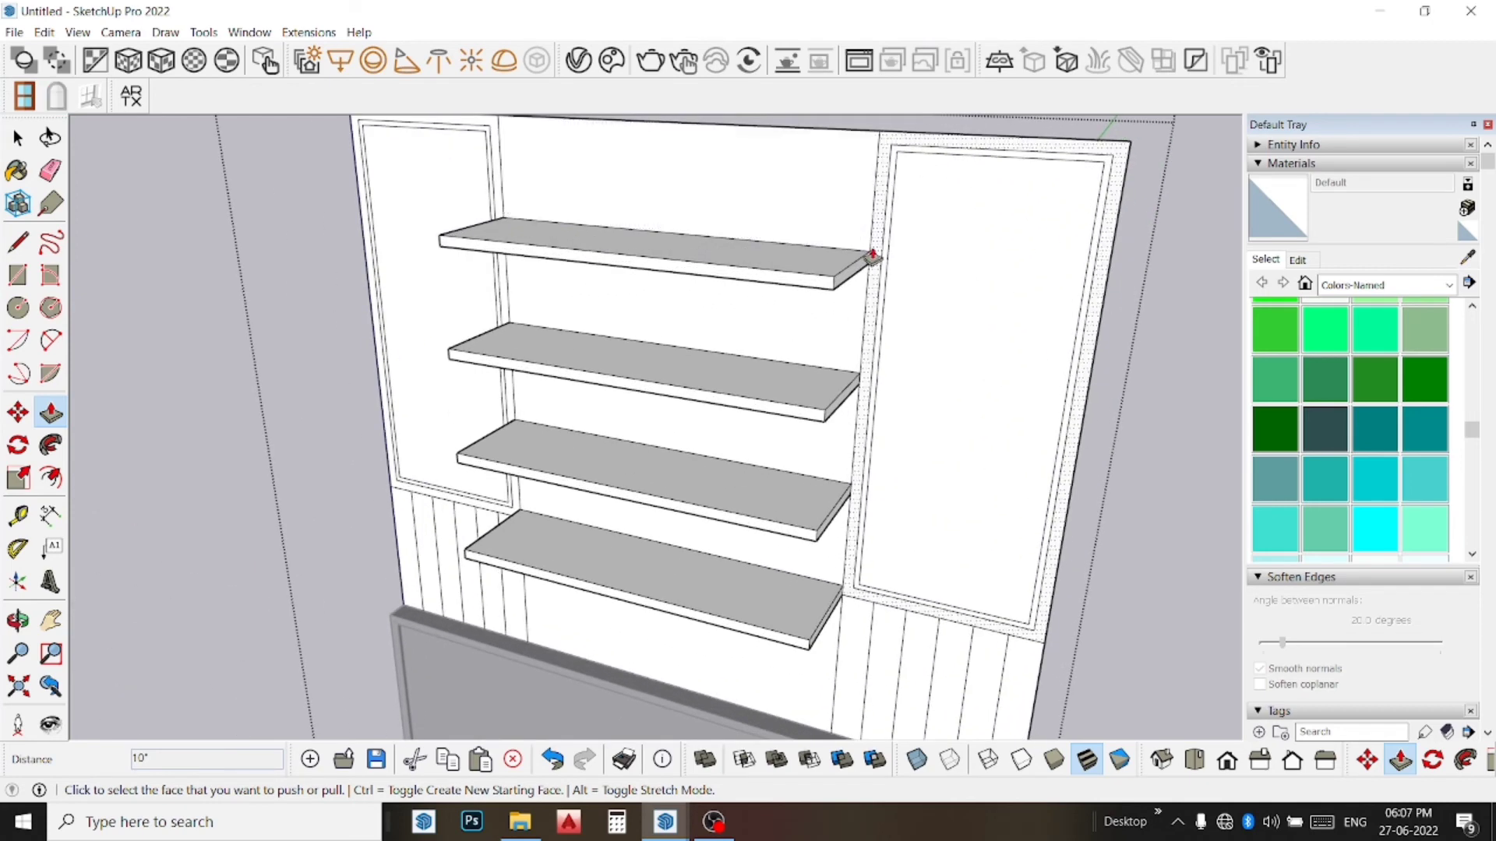
click(875, 257)
click(810, 277)
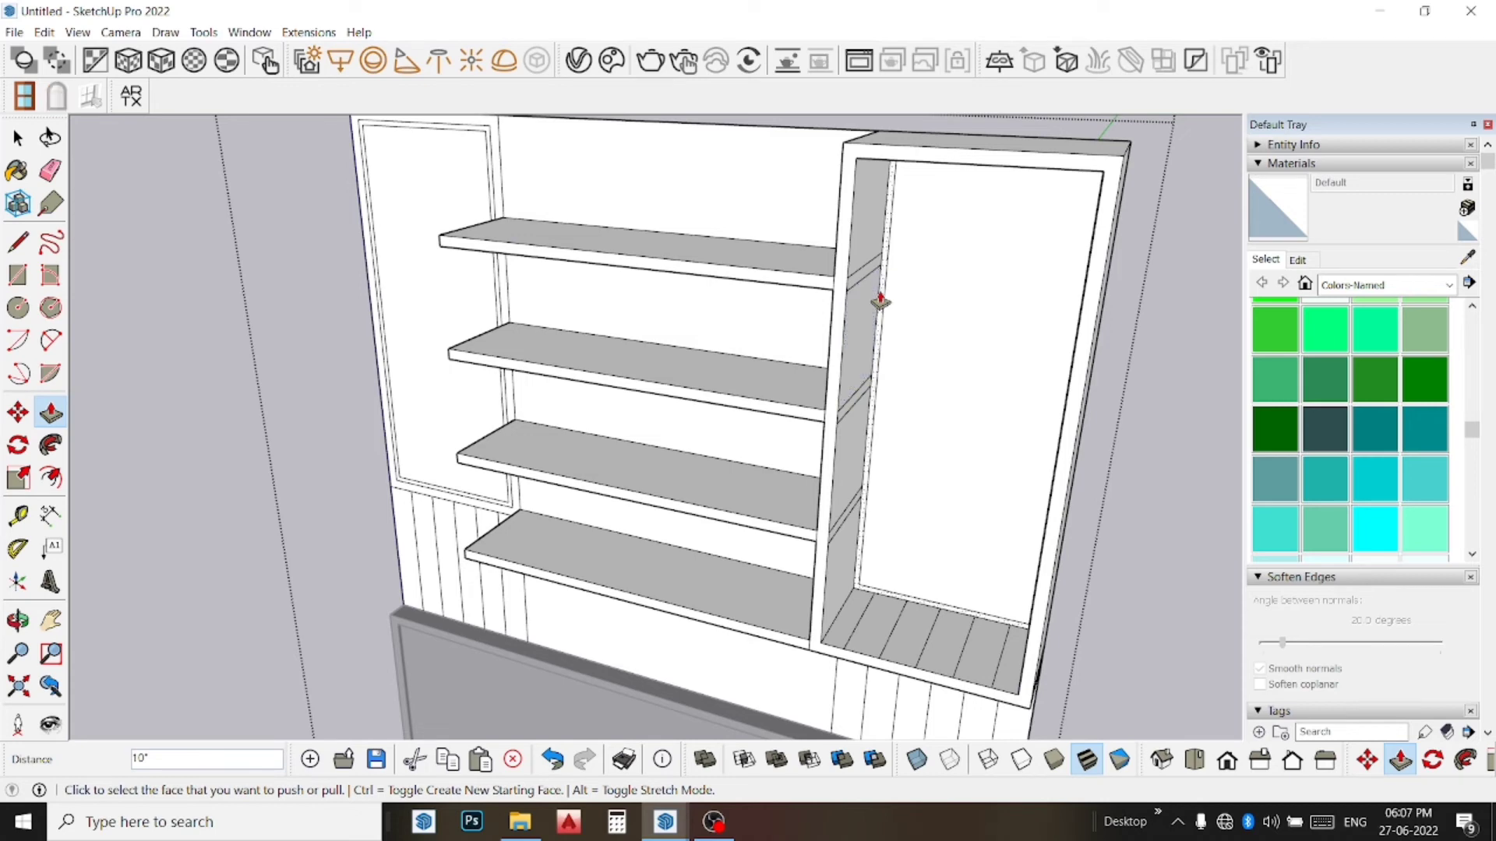
click(874, 301)
click(818, 325)
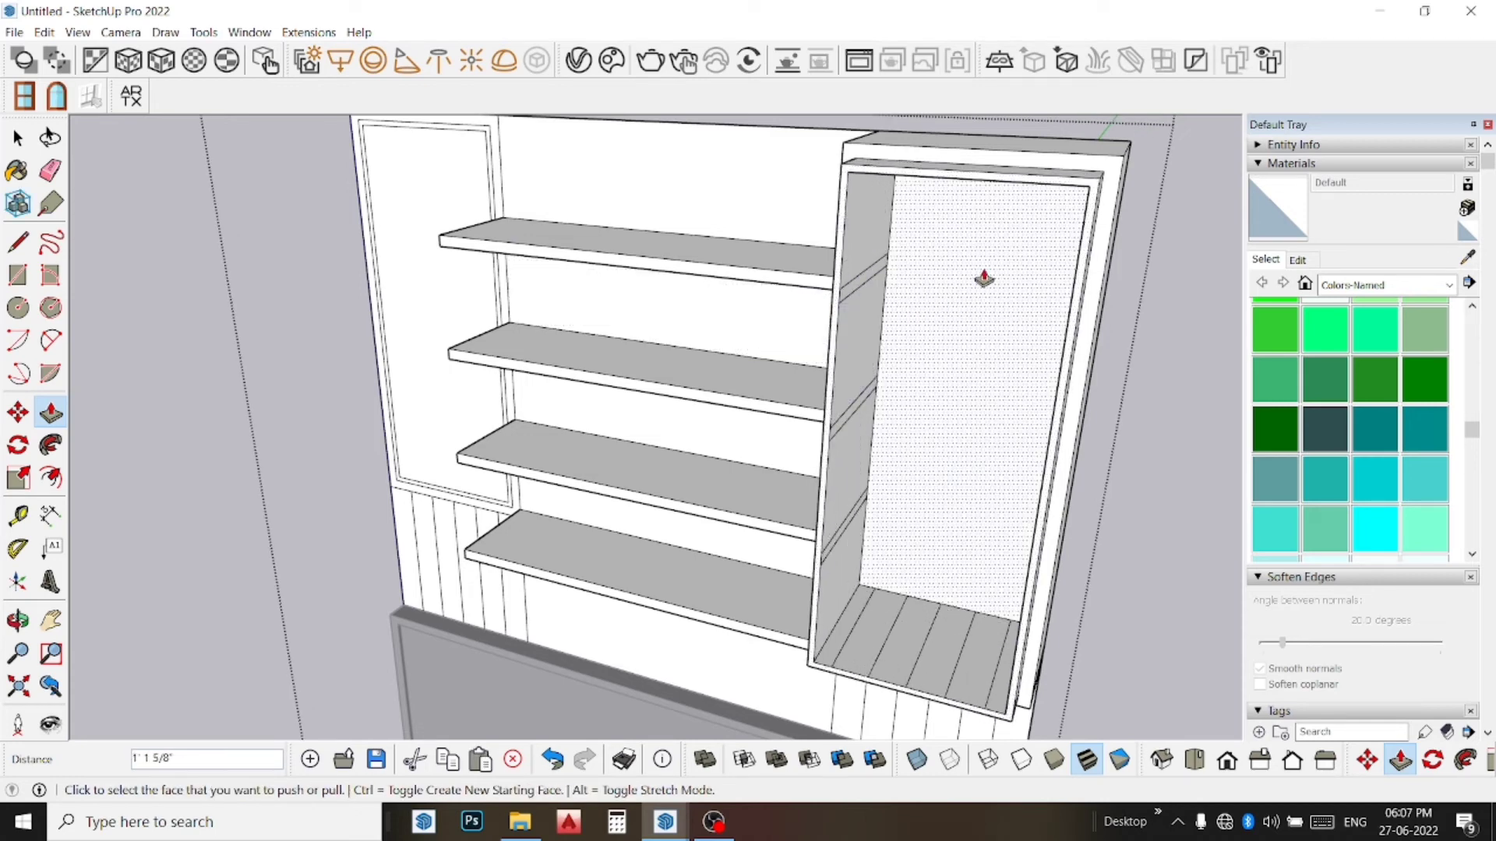
key(ctrl+z)
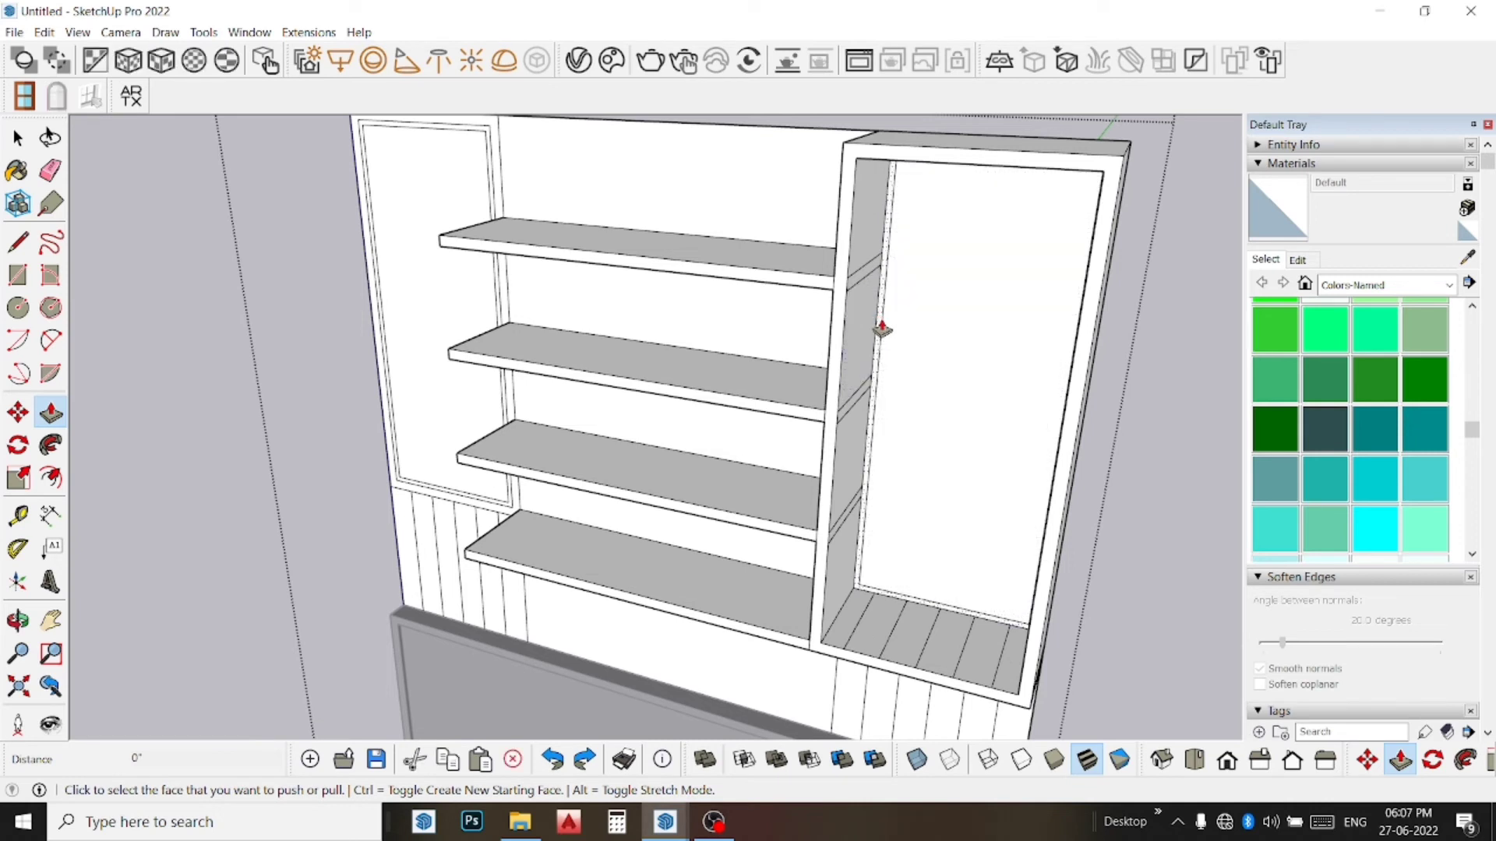
click(881, 329)
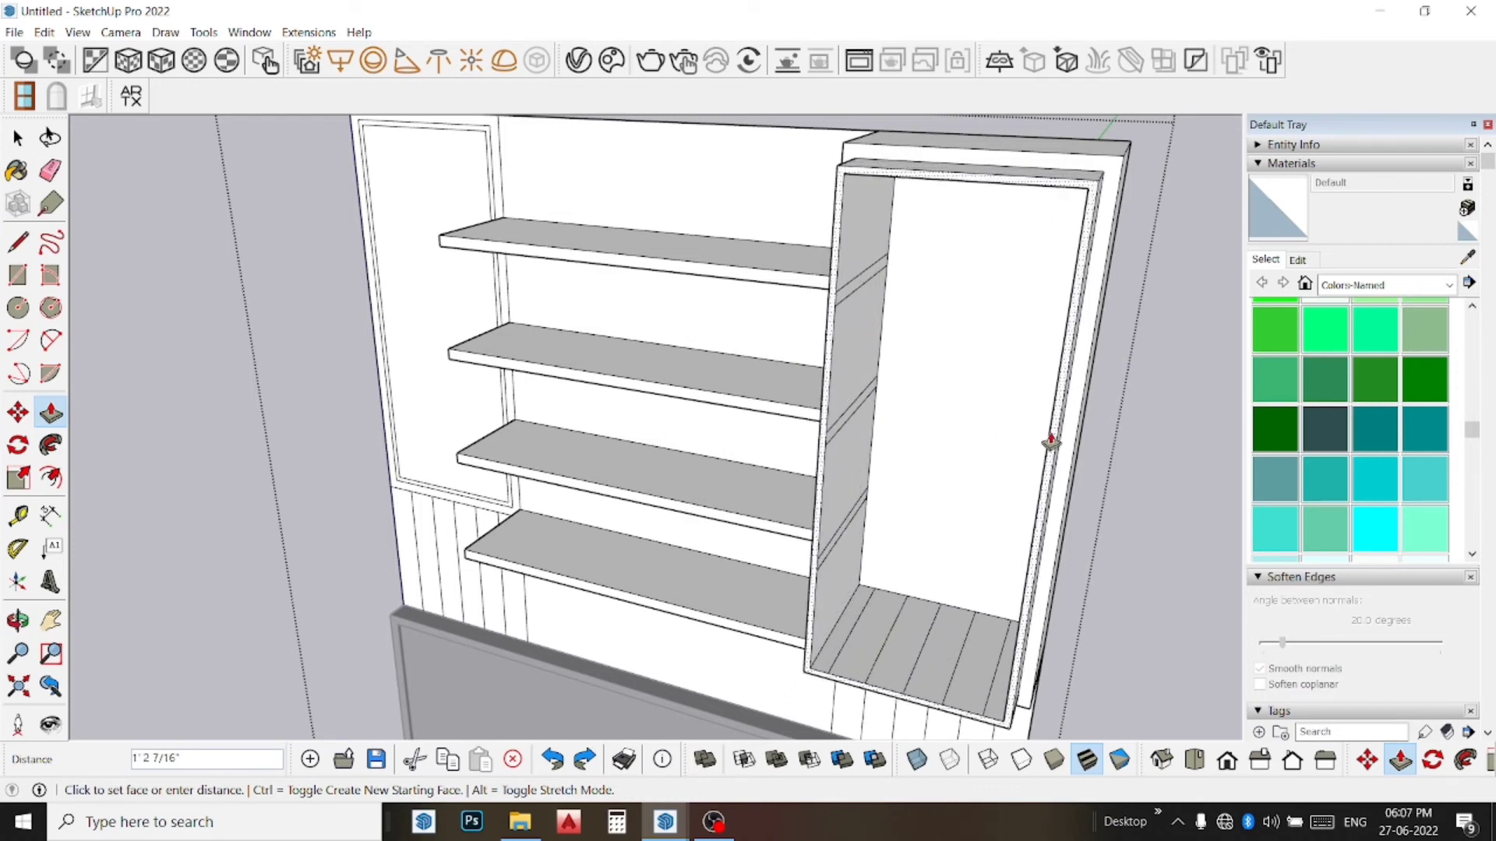
click(1072, 425)
click(1021, 462)
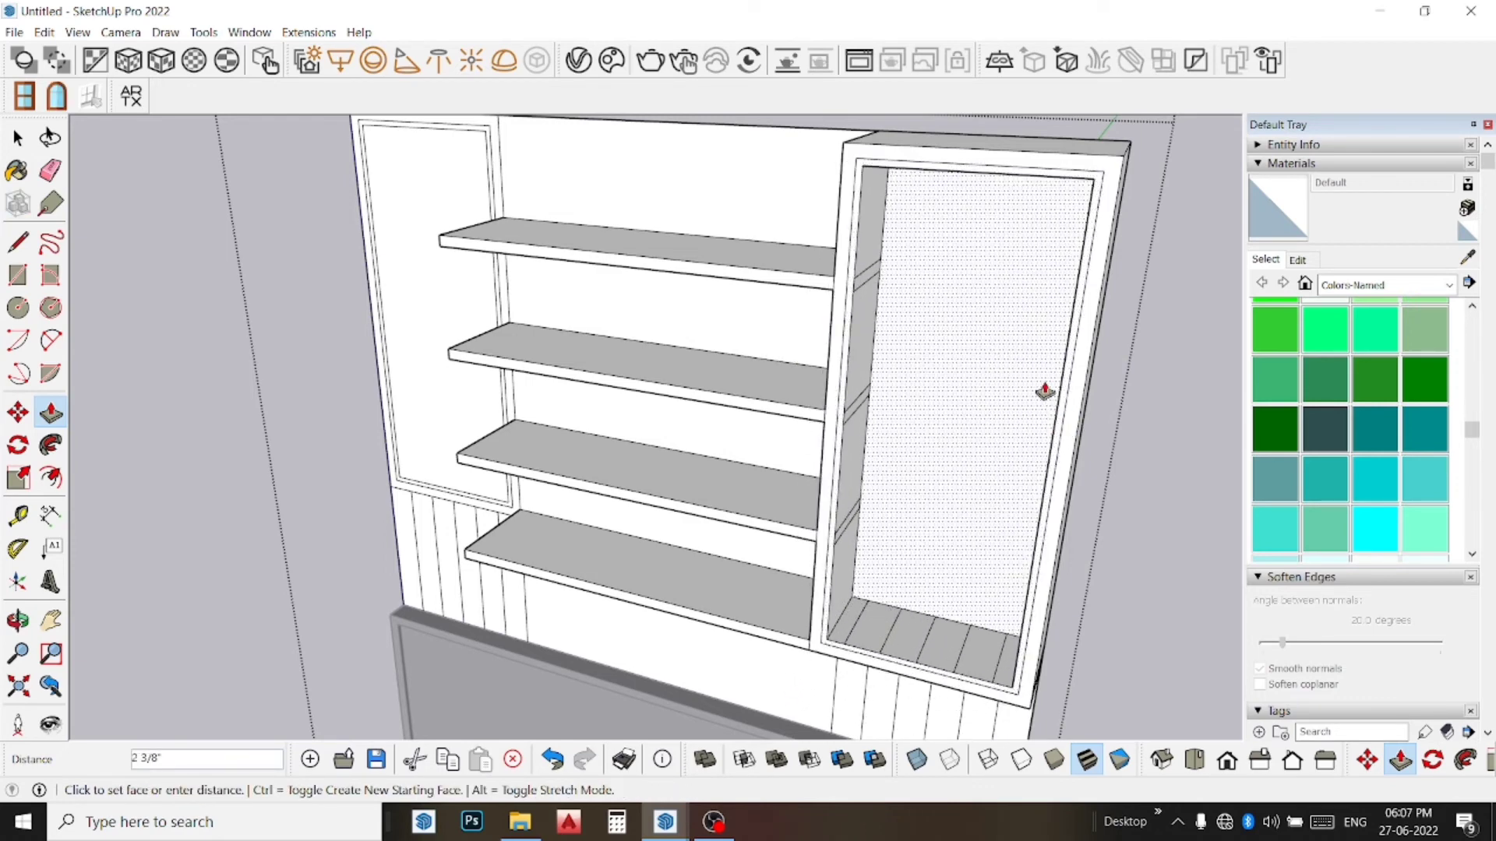
text(10)
click(1078, 386)
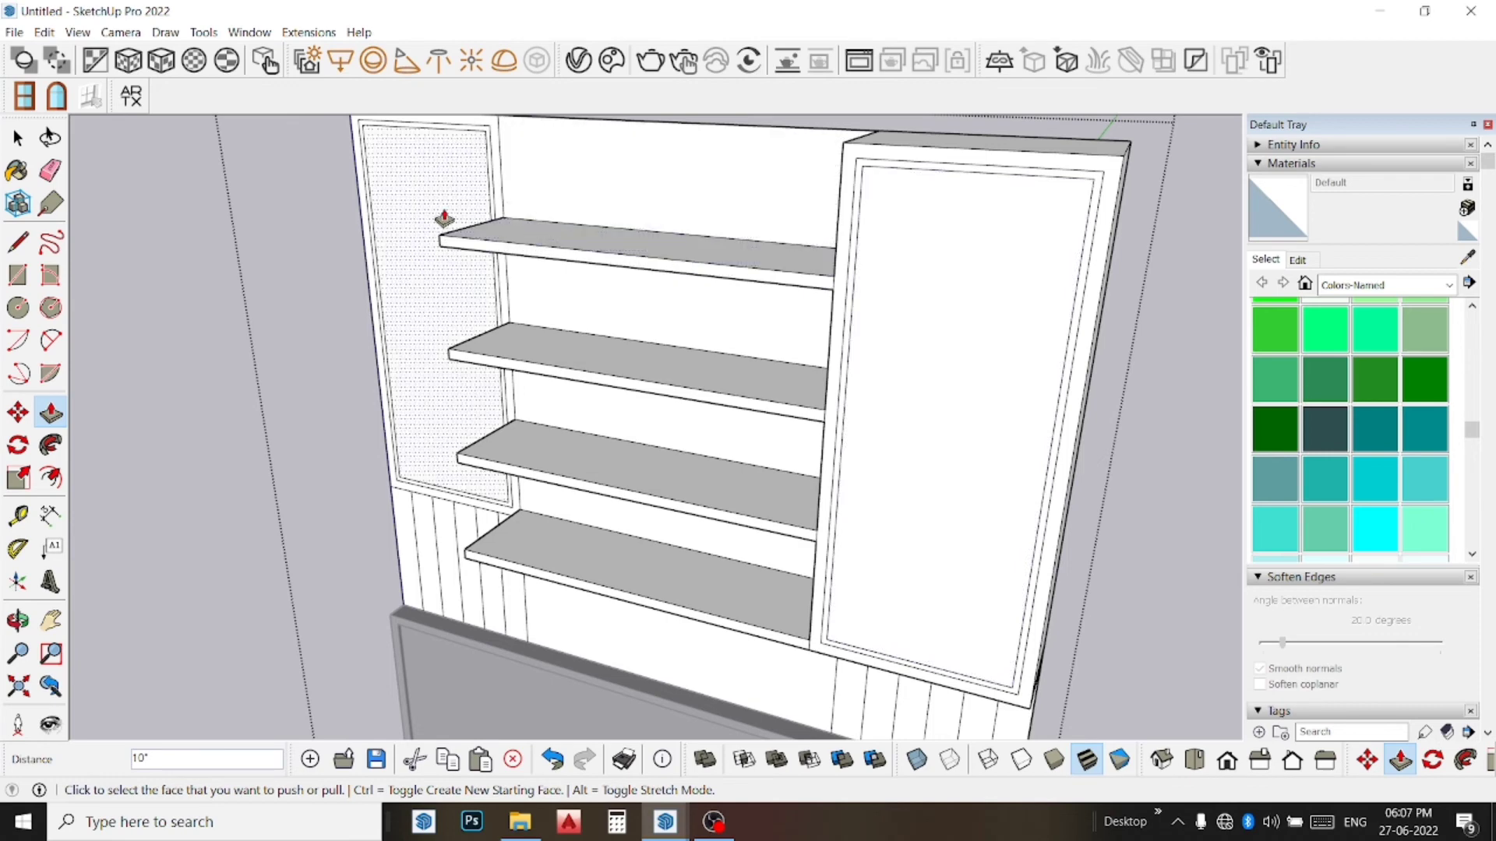
Step: Extrude the left side panel 10" and close its cabinet front flush with the frame
click(493, 184)
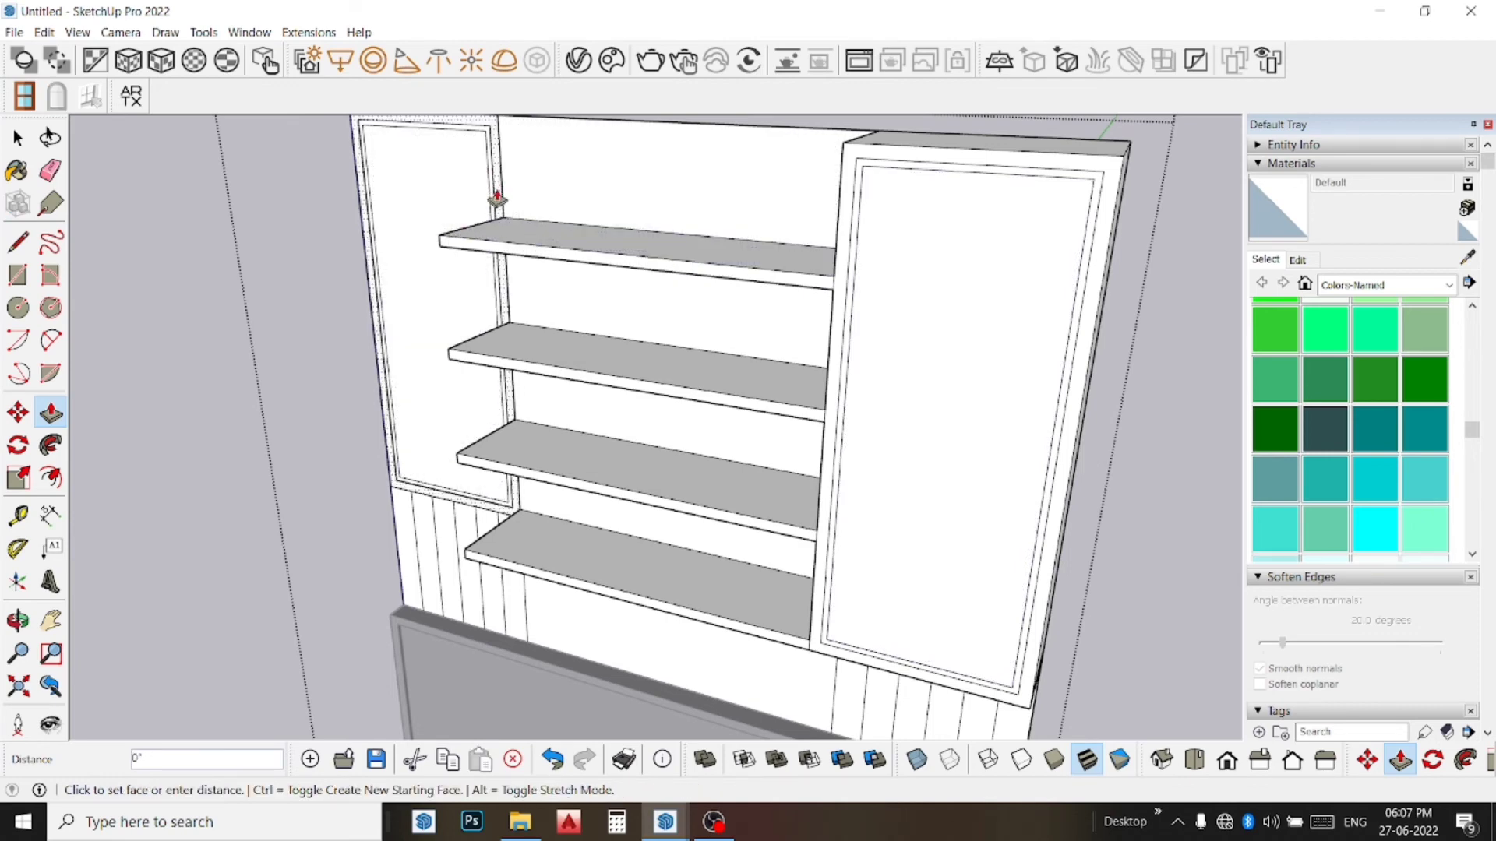
click(855, 262)
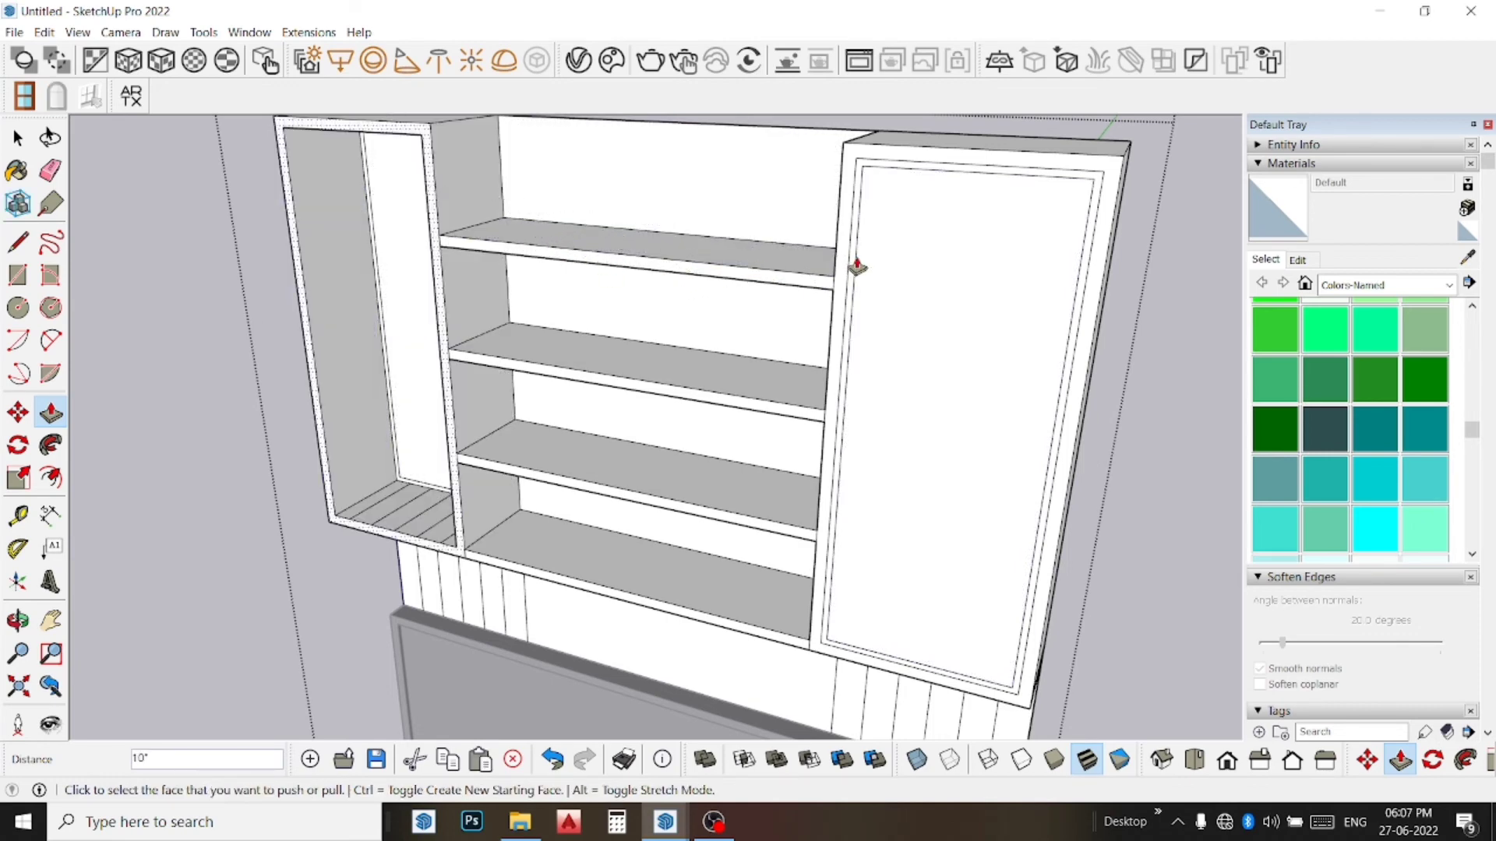
click(367, 220)
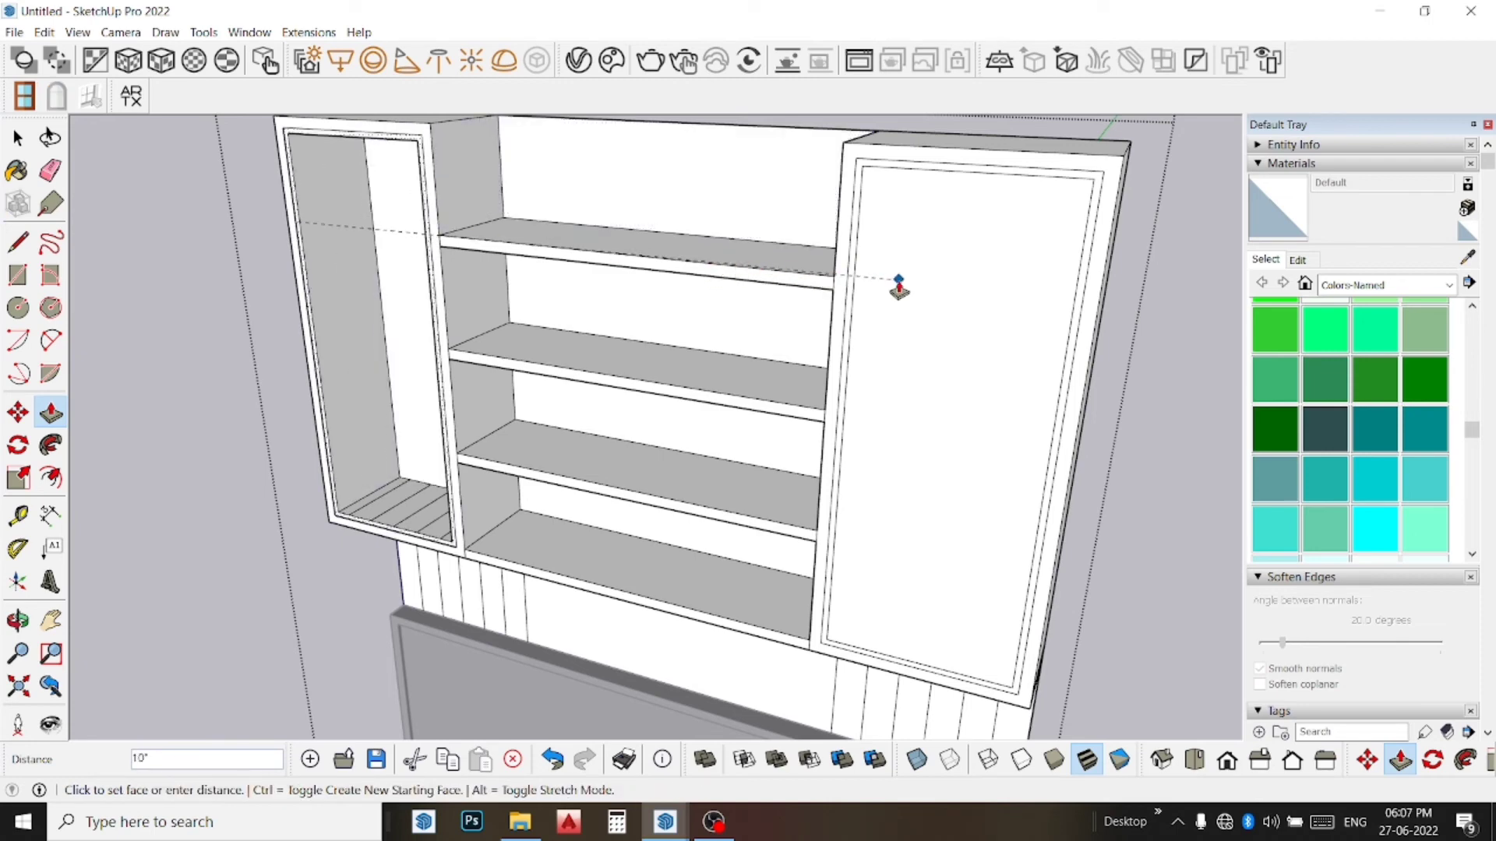
key(Escape)
click(356, 257)
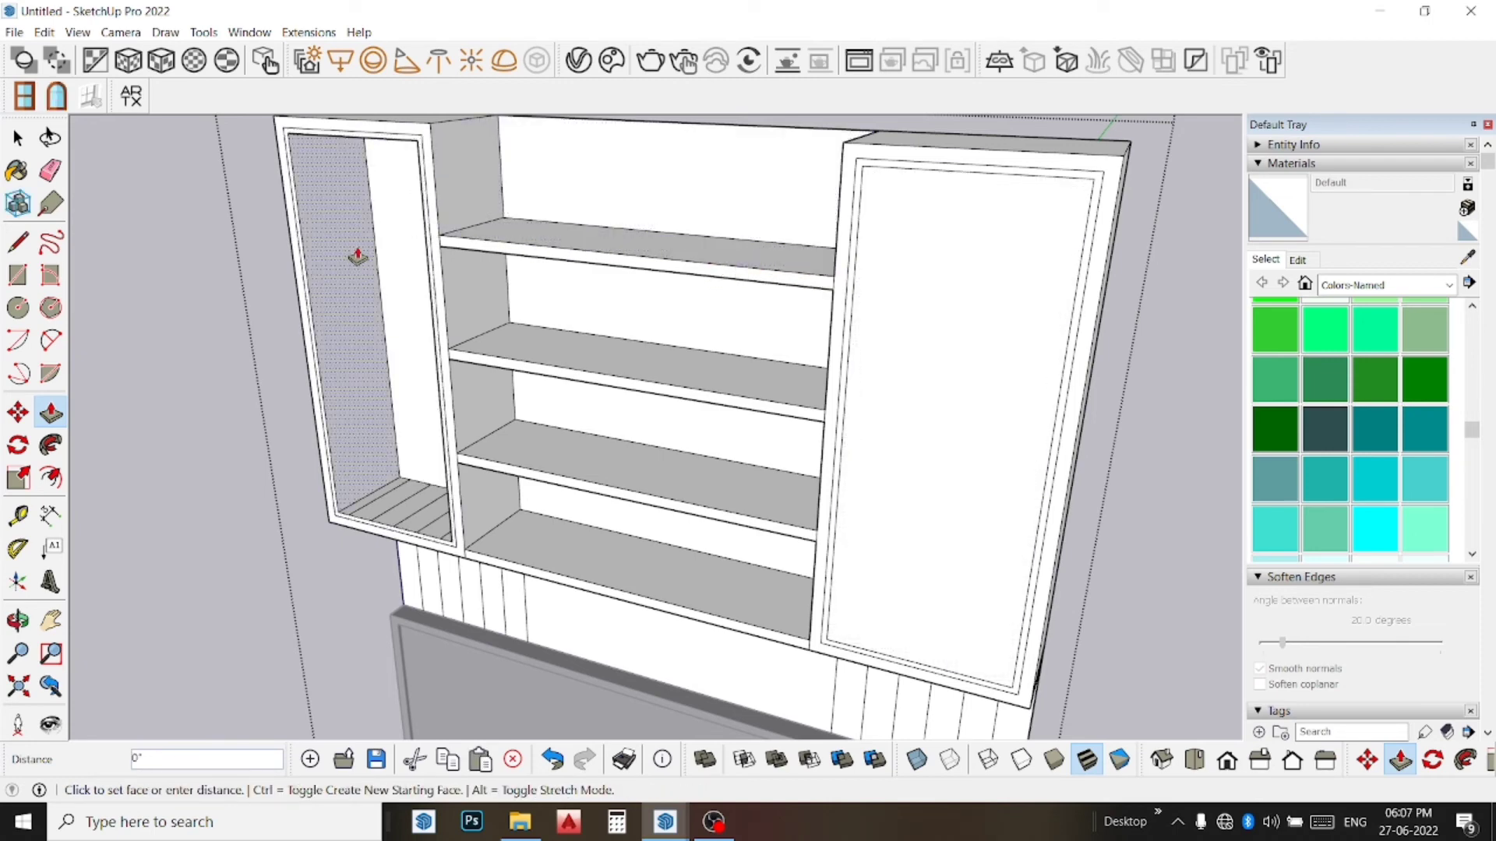
key(Escape)
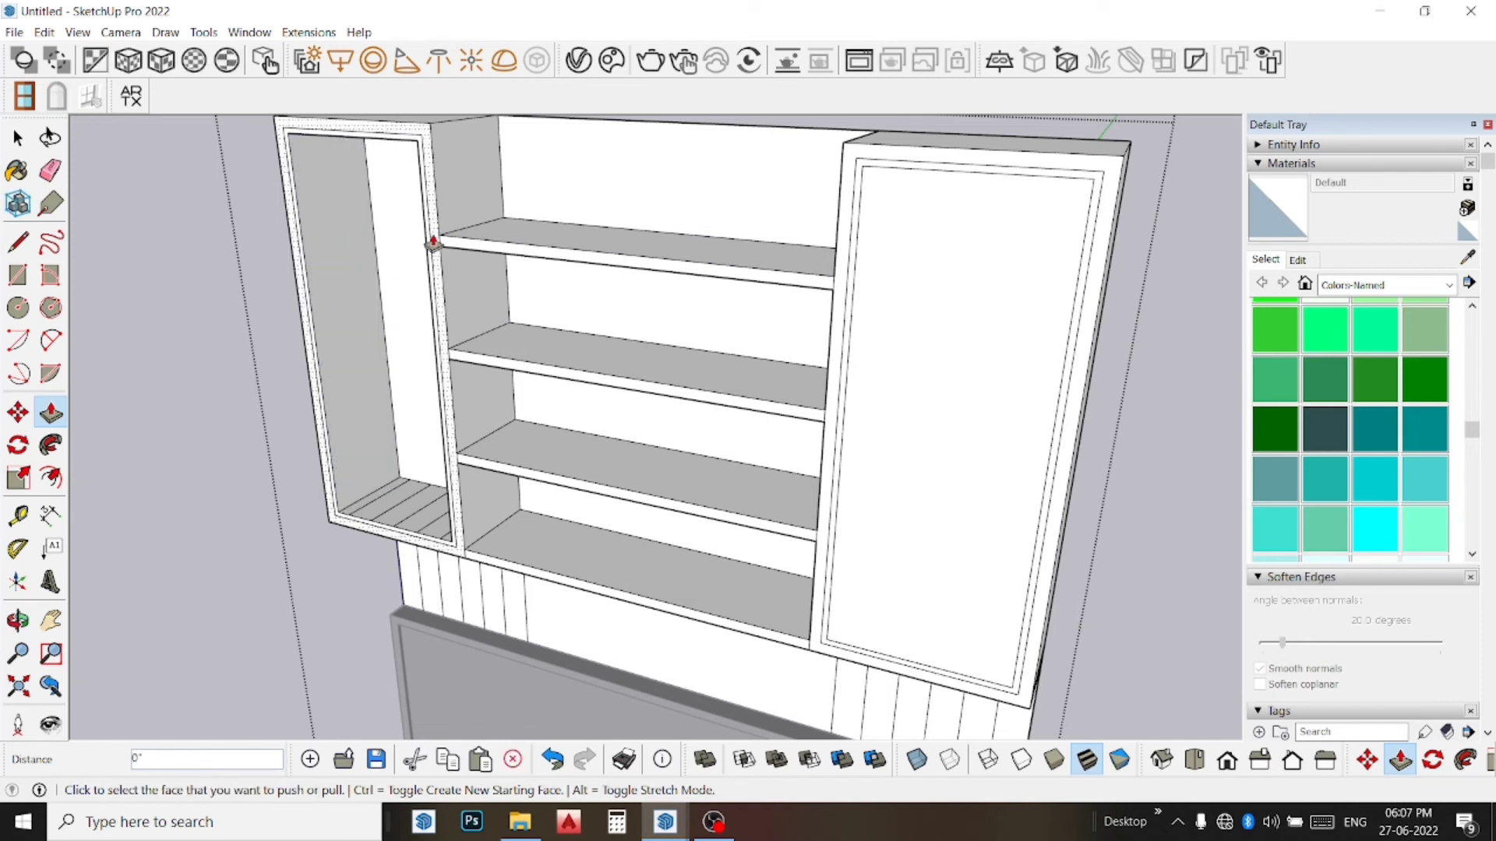
click(406, 245)
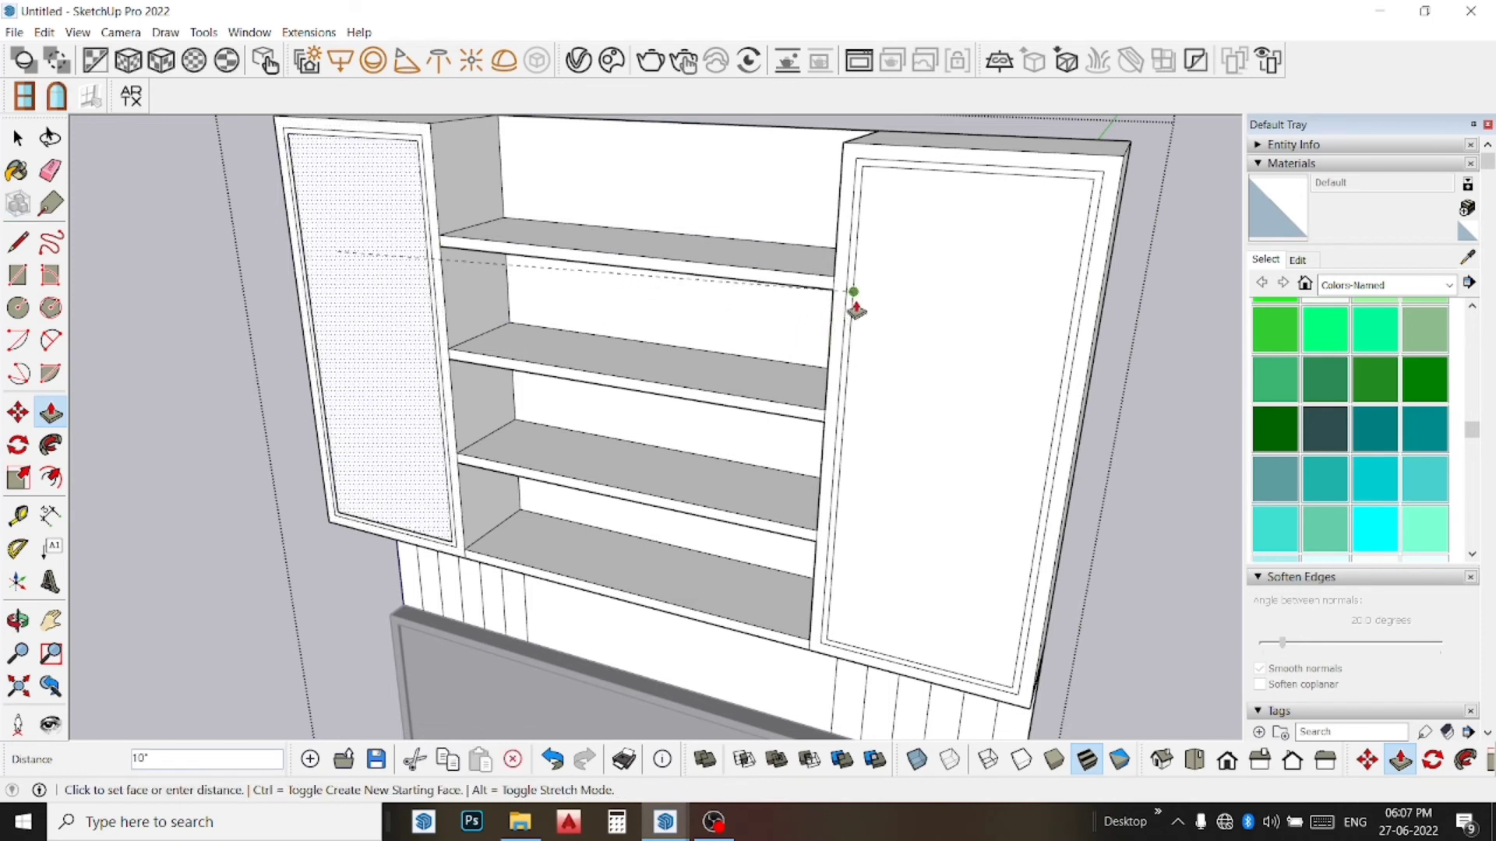
click(883, 302)
key(space)
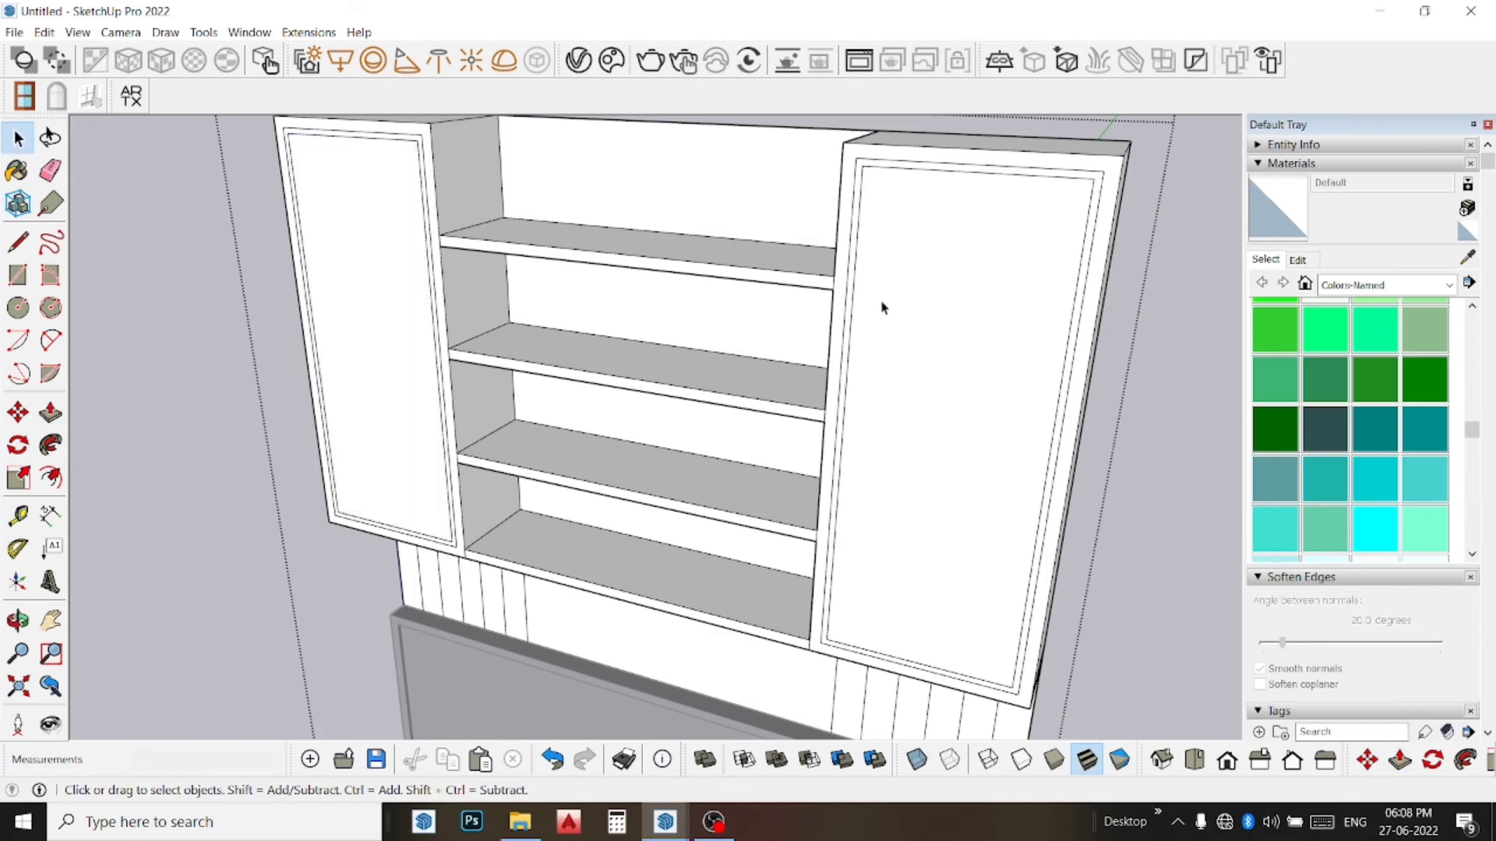
Step: Zoom and orbit the view around the right fluted panel
scroll(883, 315, down, 3)
scroll(904, 343, down, 2)
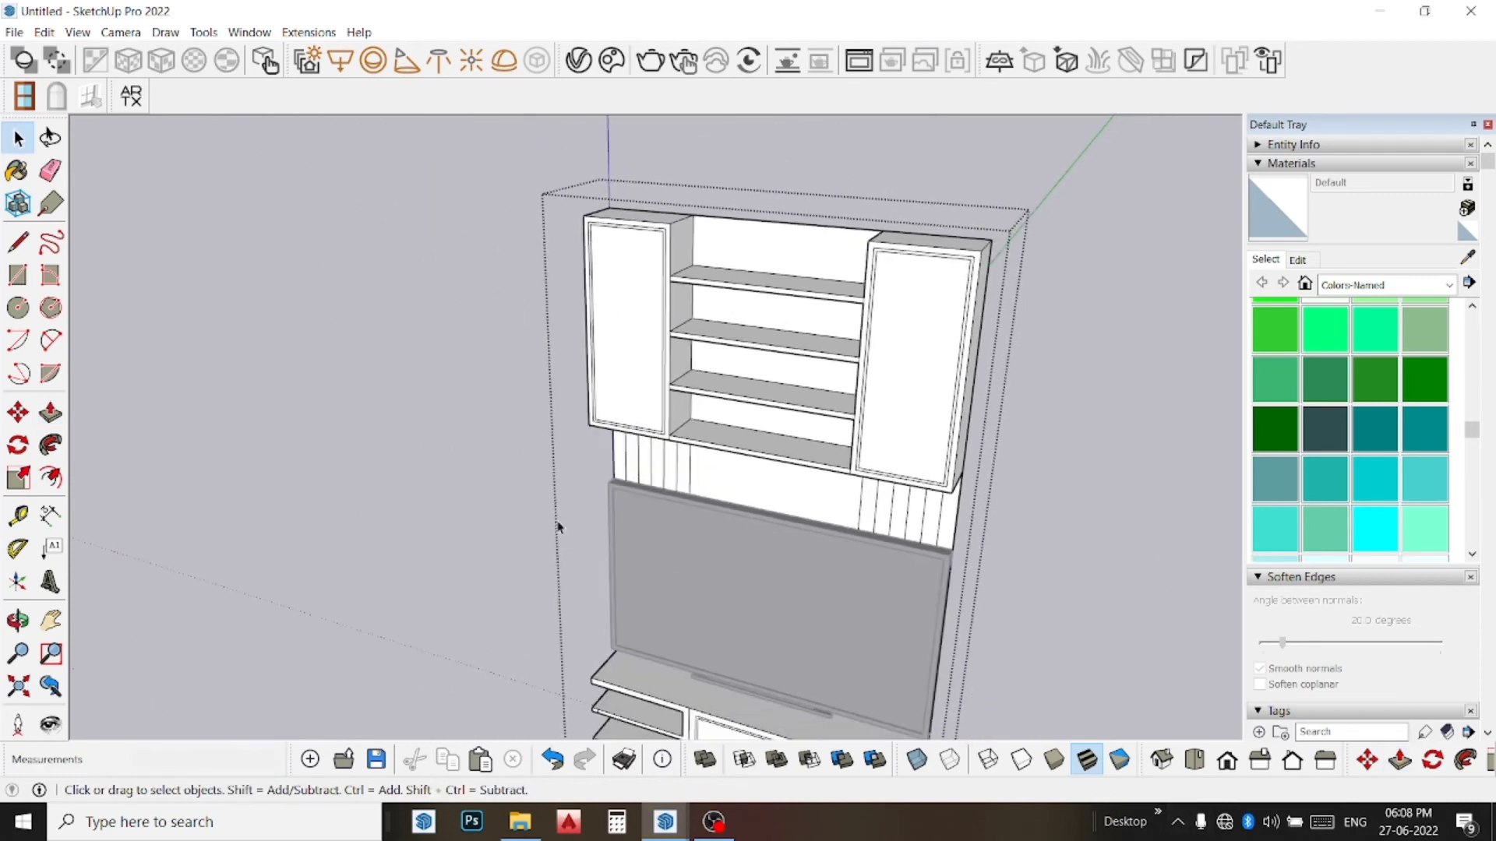
scroll(804, 506, up, 2)
scroll(977, 544, up, 2)
scroll(995, 555, up, 2)
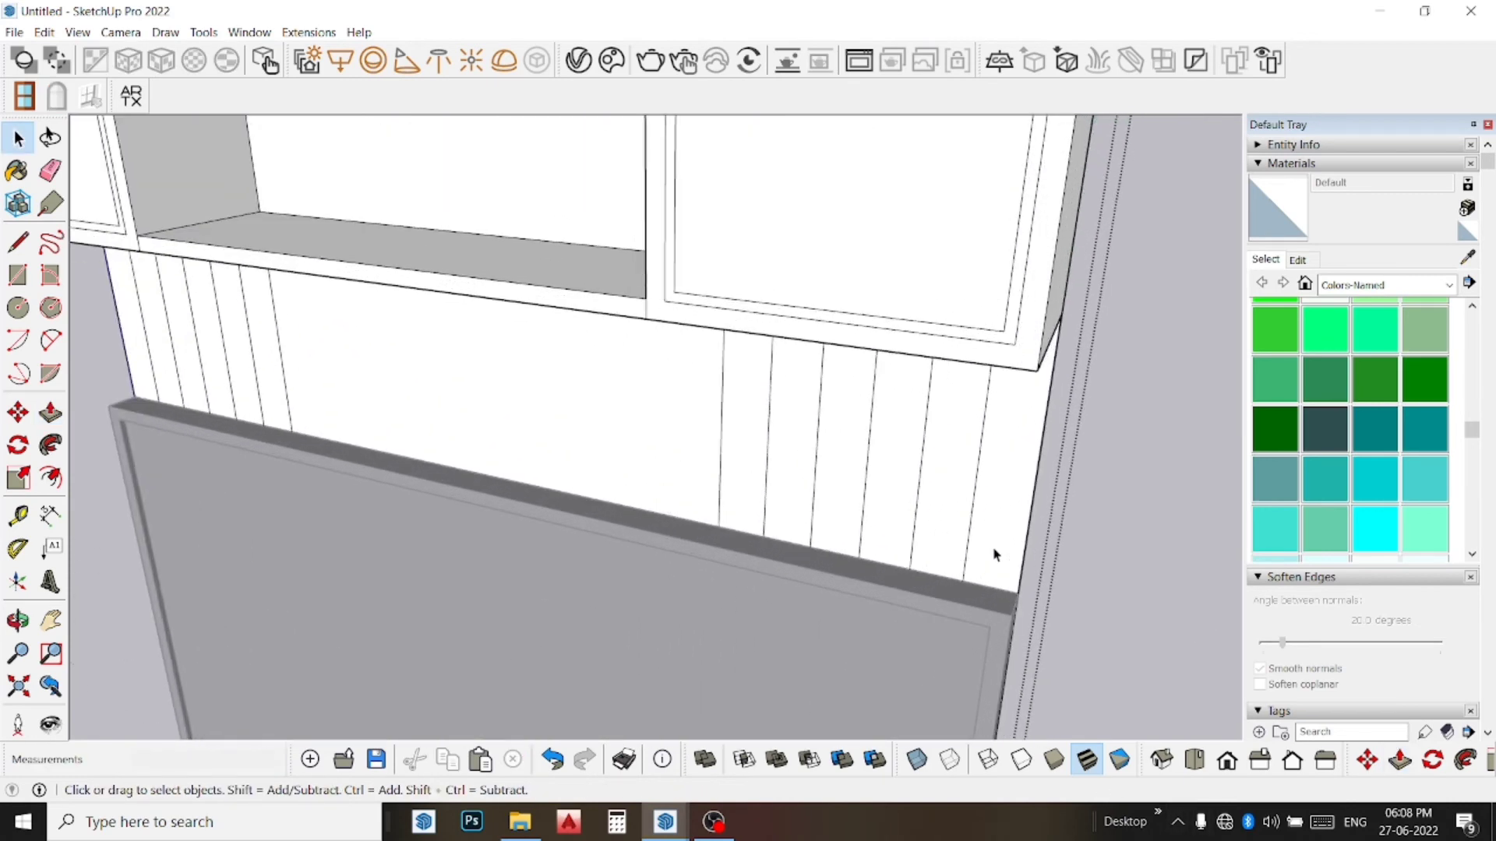
middle_drag(922, 515, 913, 468)
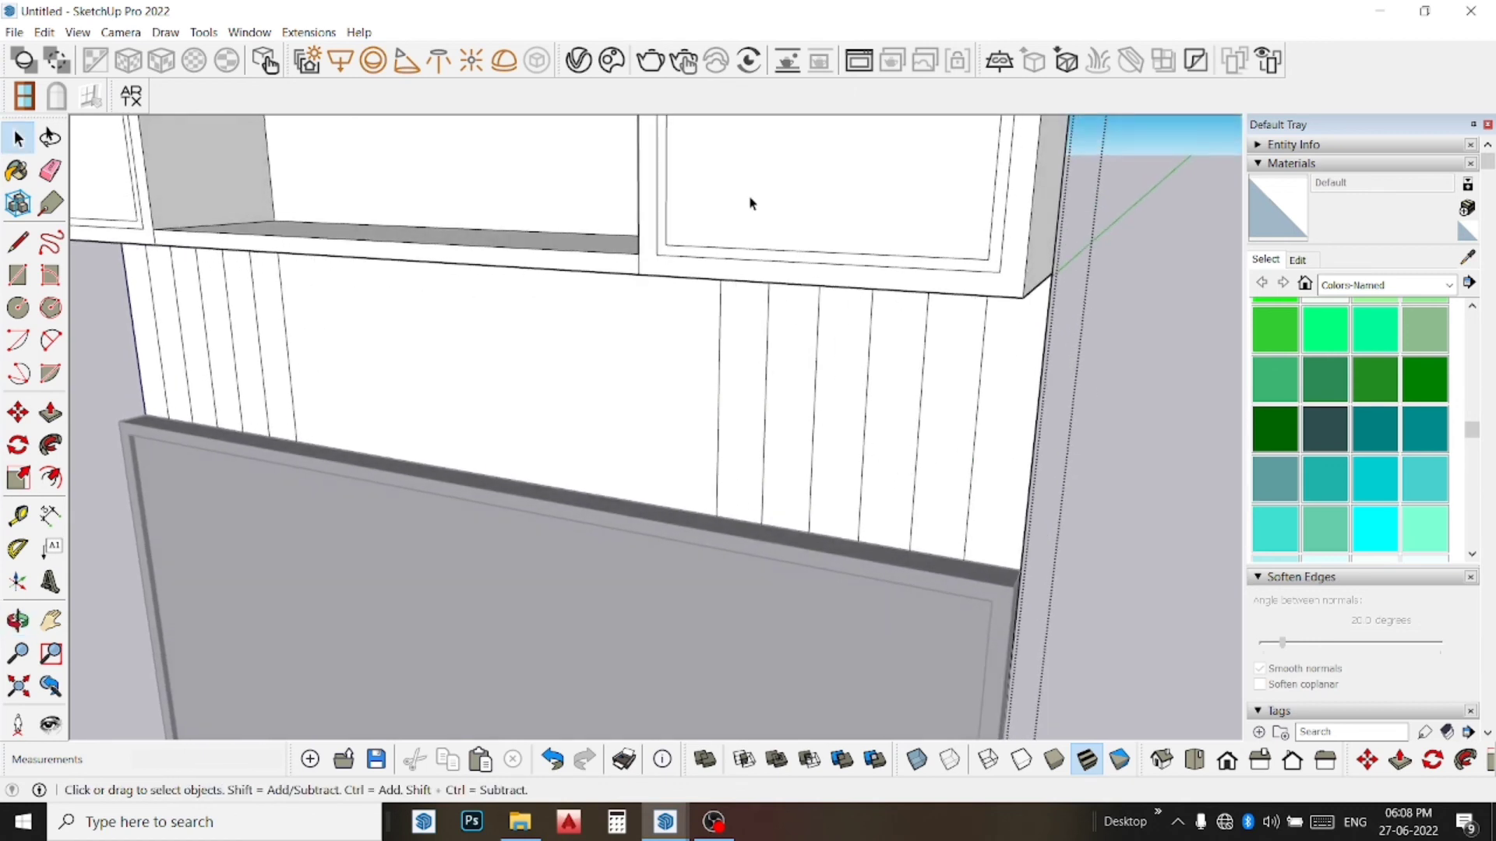
Step: Pull the first few right-panel flute strips out 1/2"
click(50, 412)
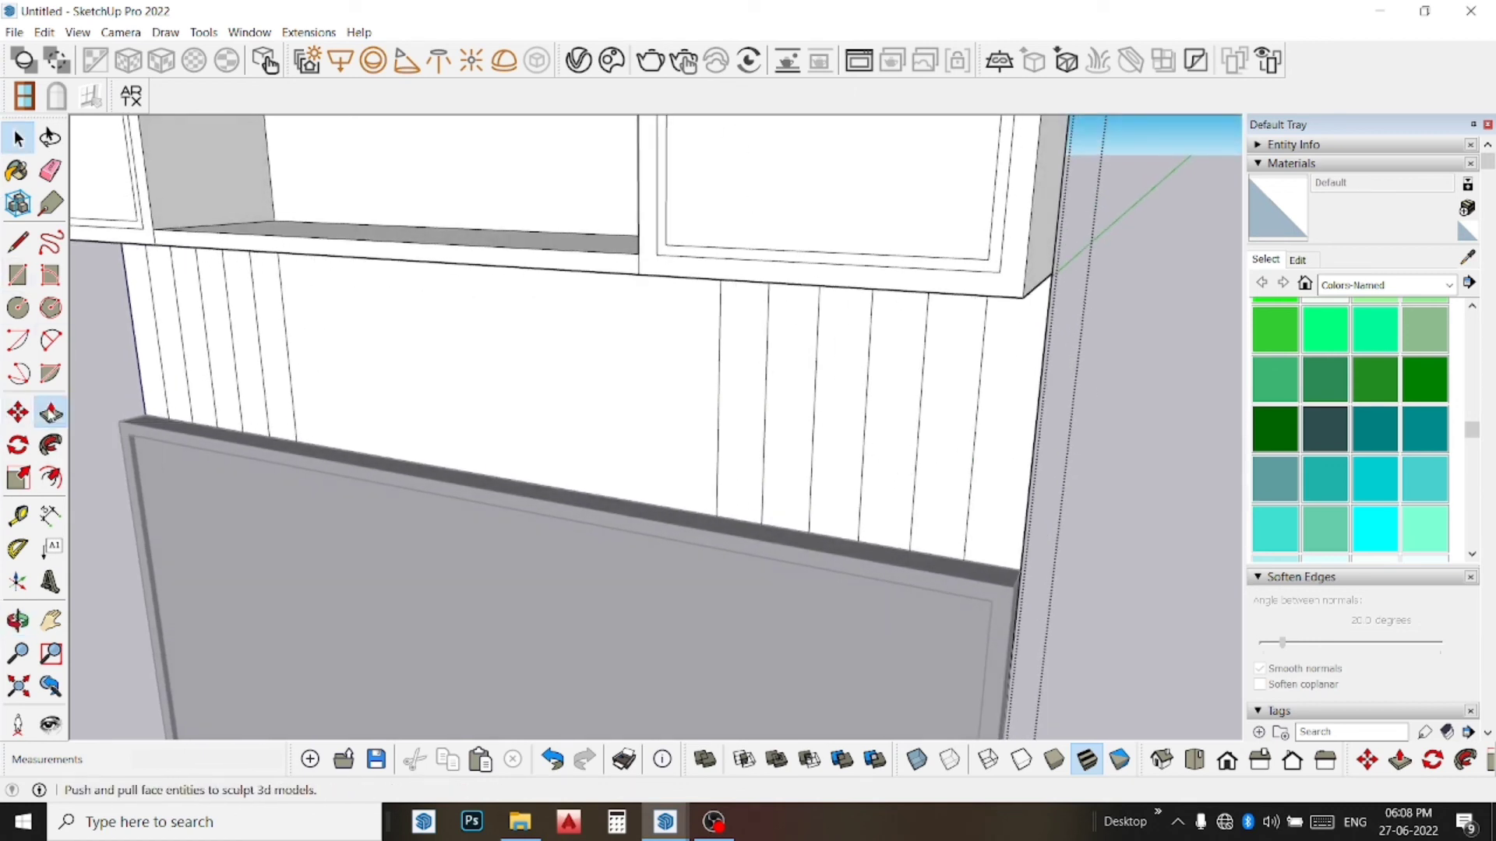
click(729, 411)
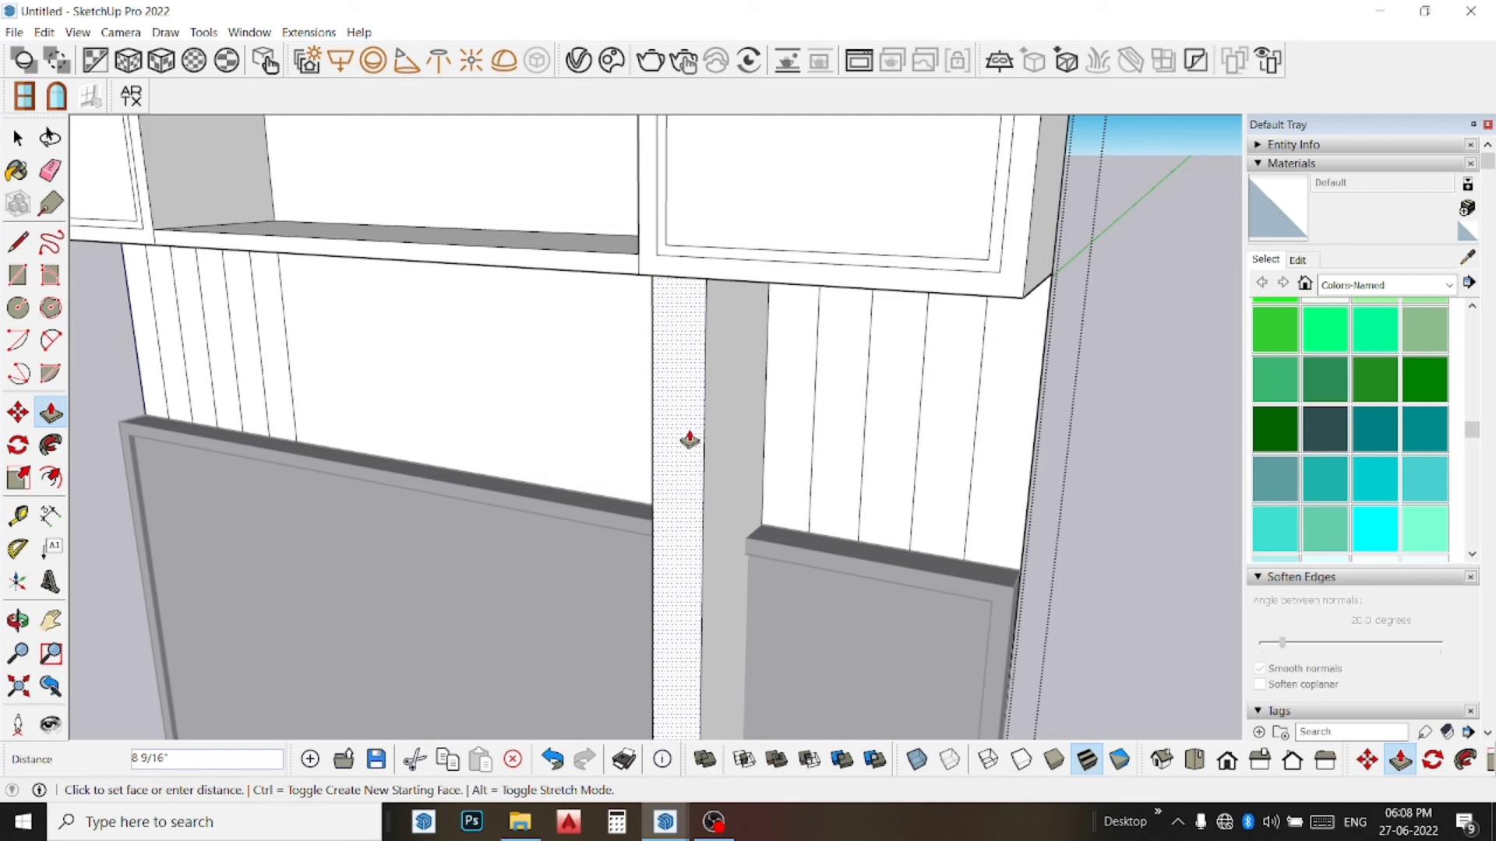
key(Return)
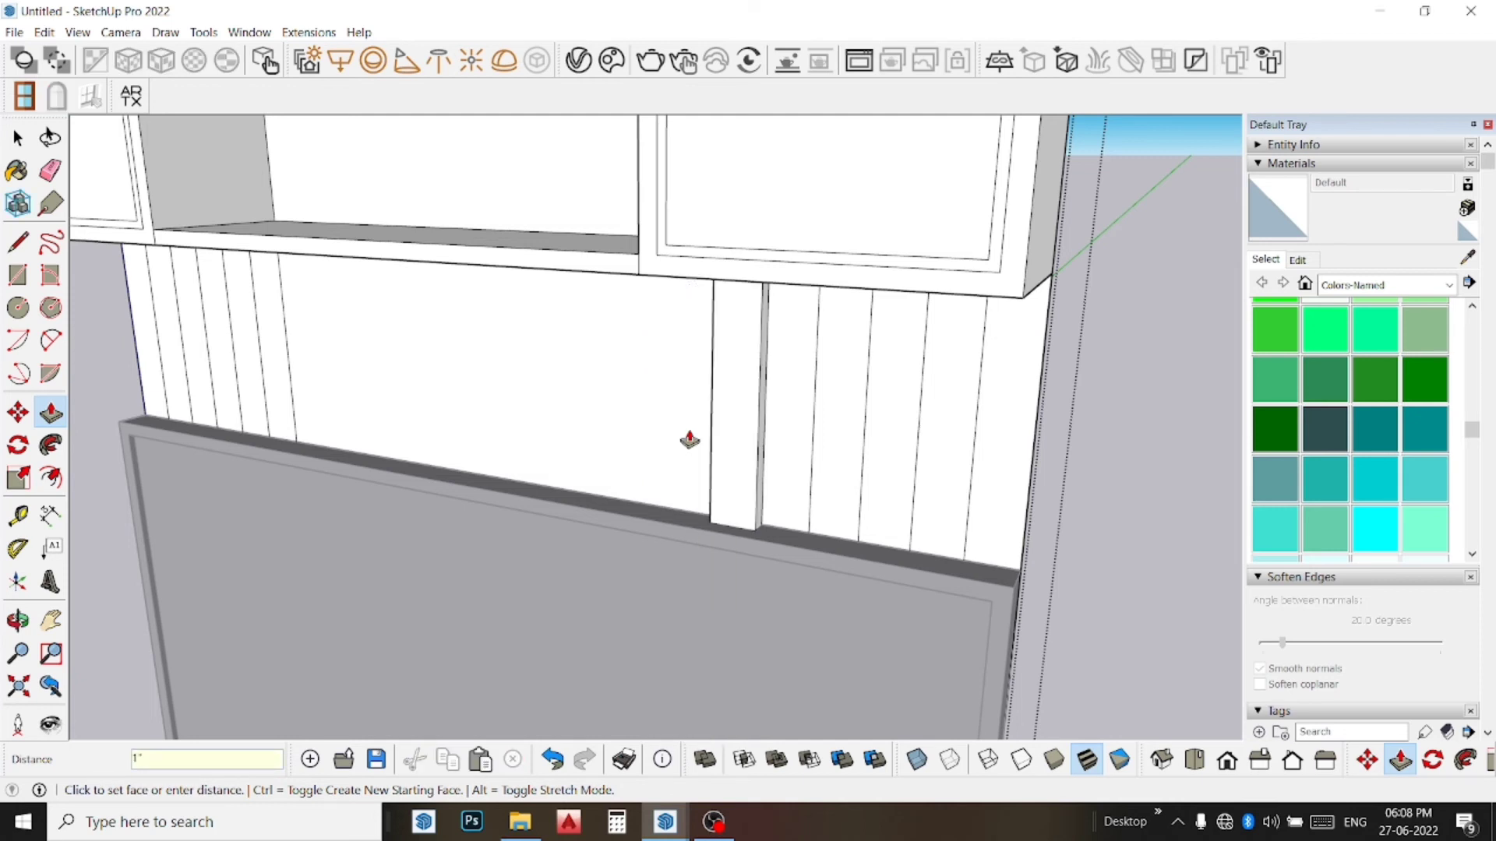
click(810, 433)
text(.5)
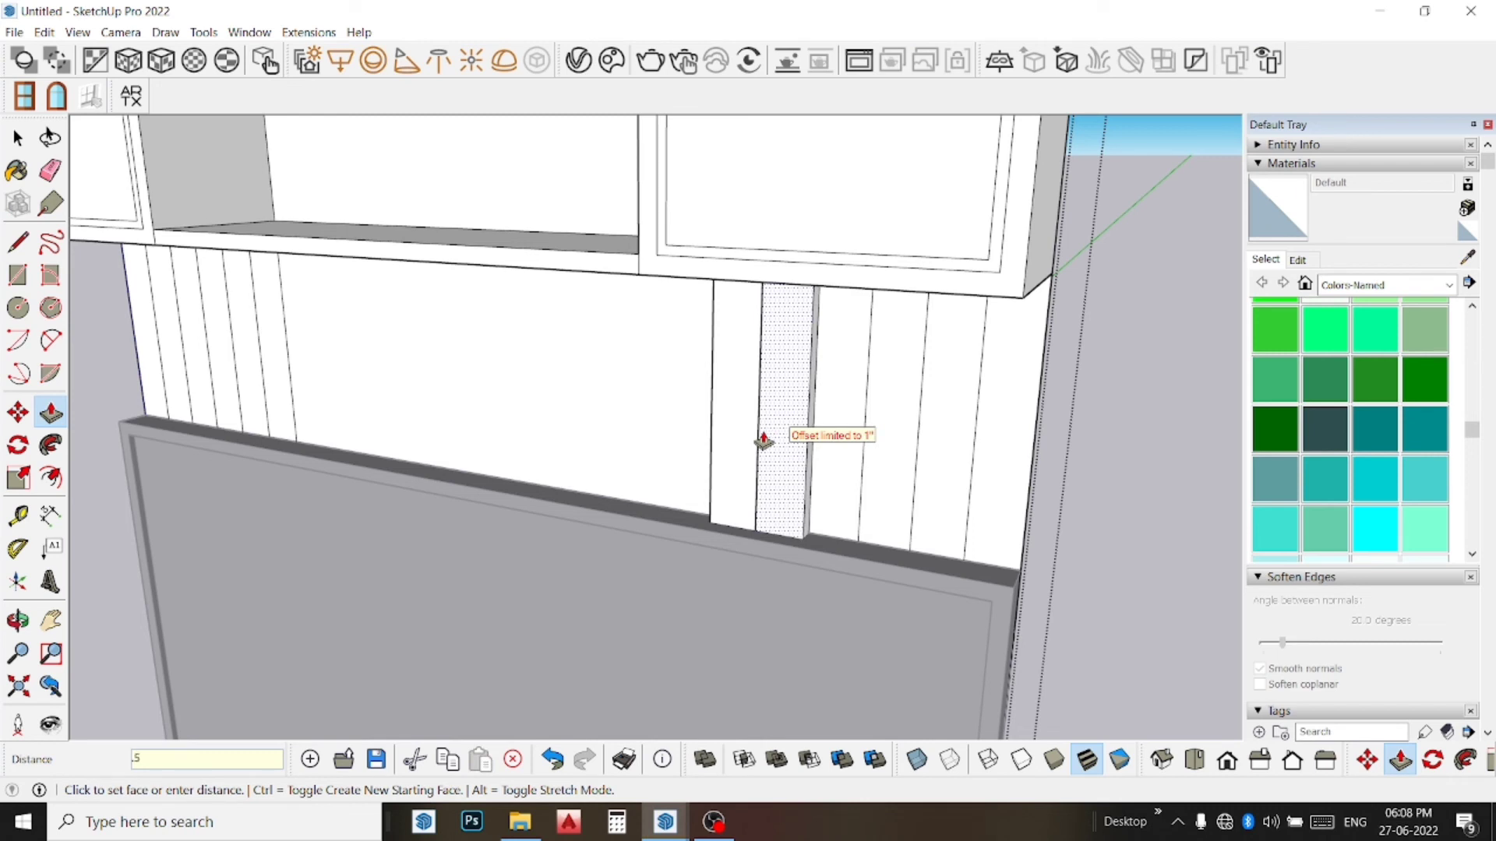
key(Return)
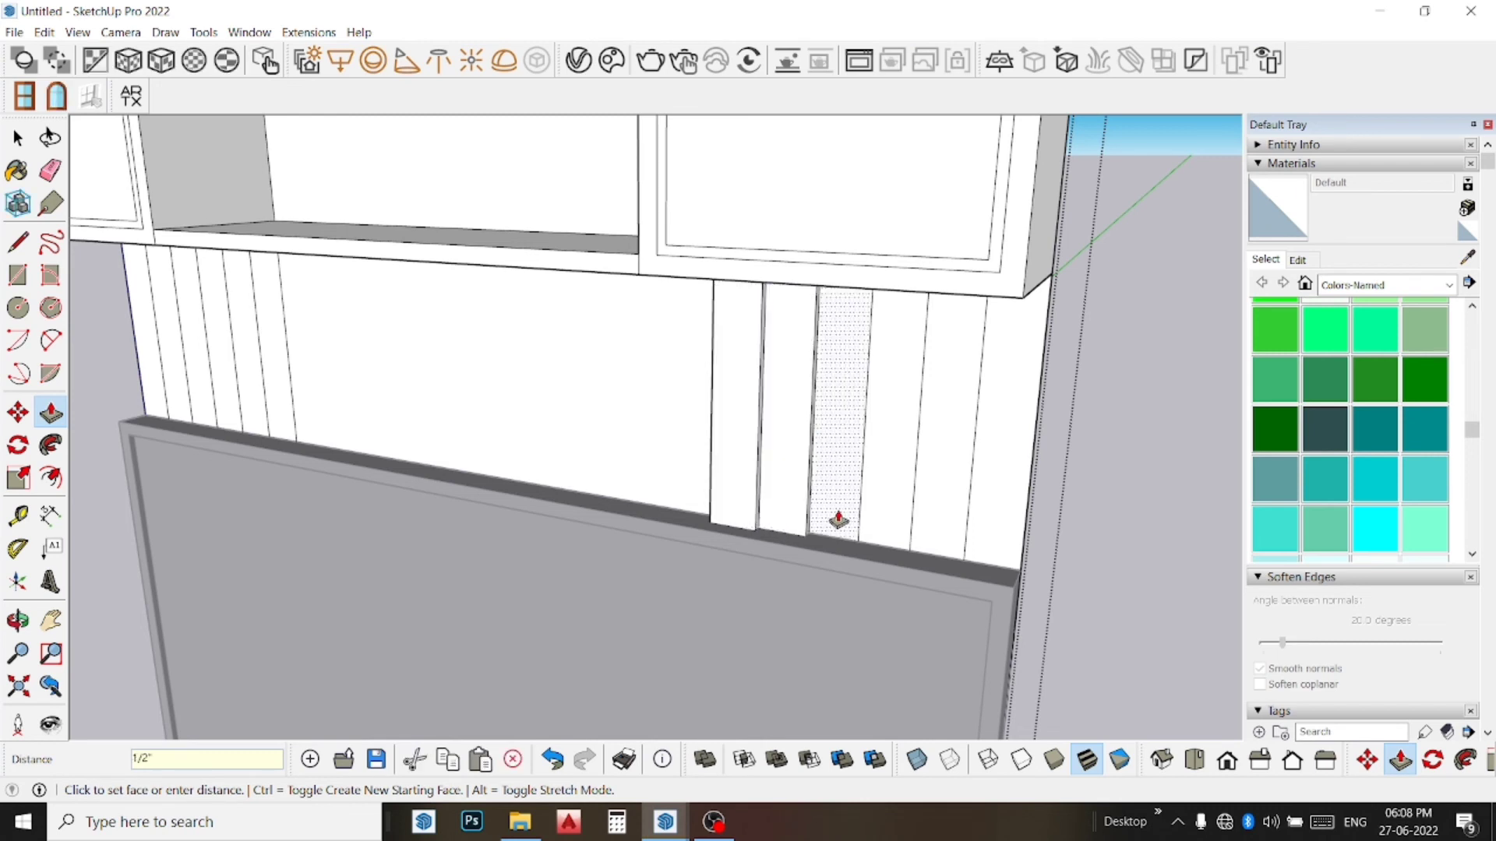
double_click(835, 519)
click(746, 521)
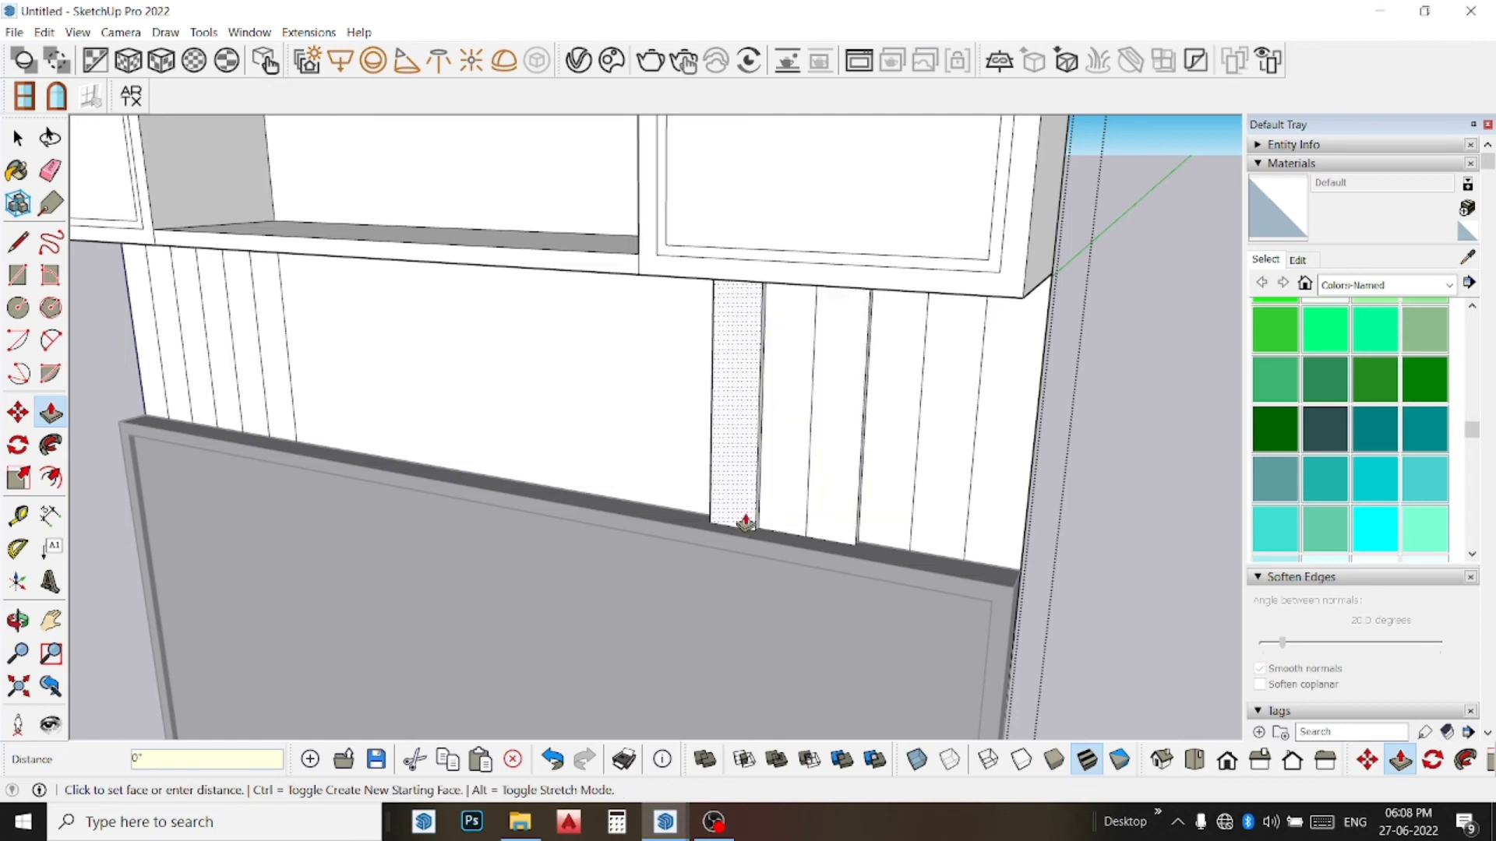
click(913, 502)
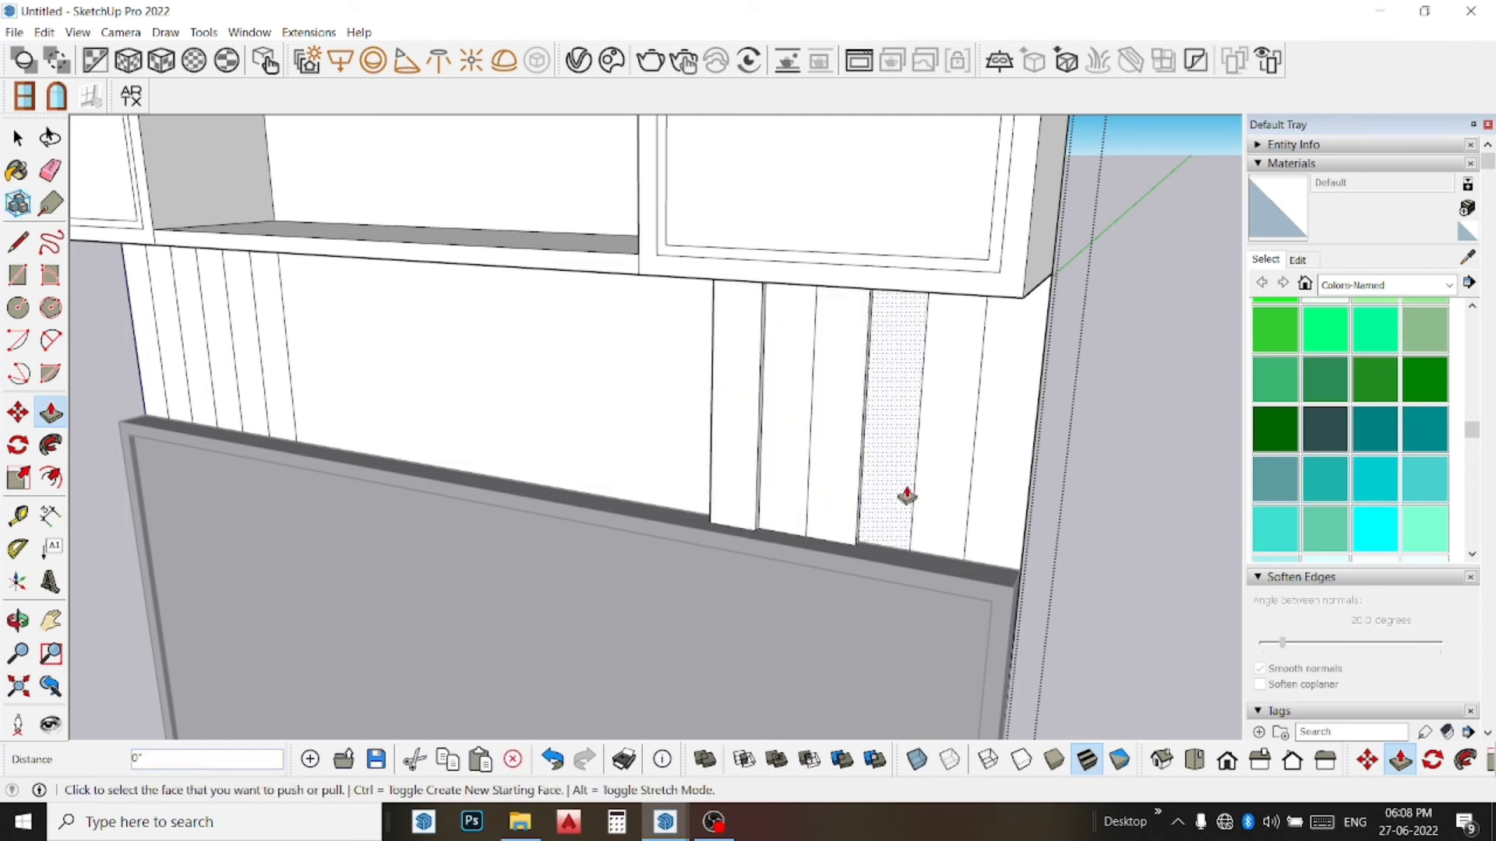
click(892, 487)
click(857, 504)
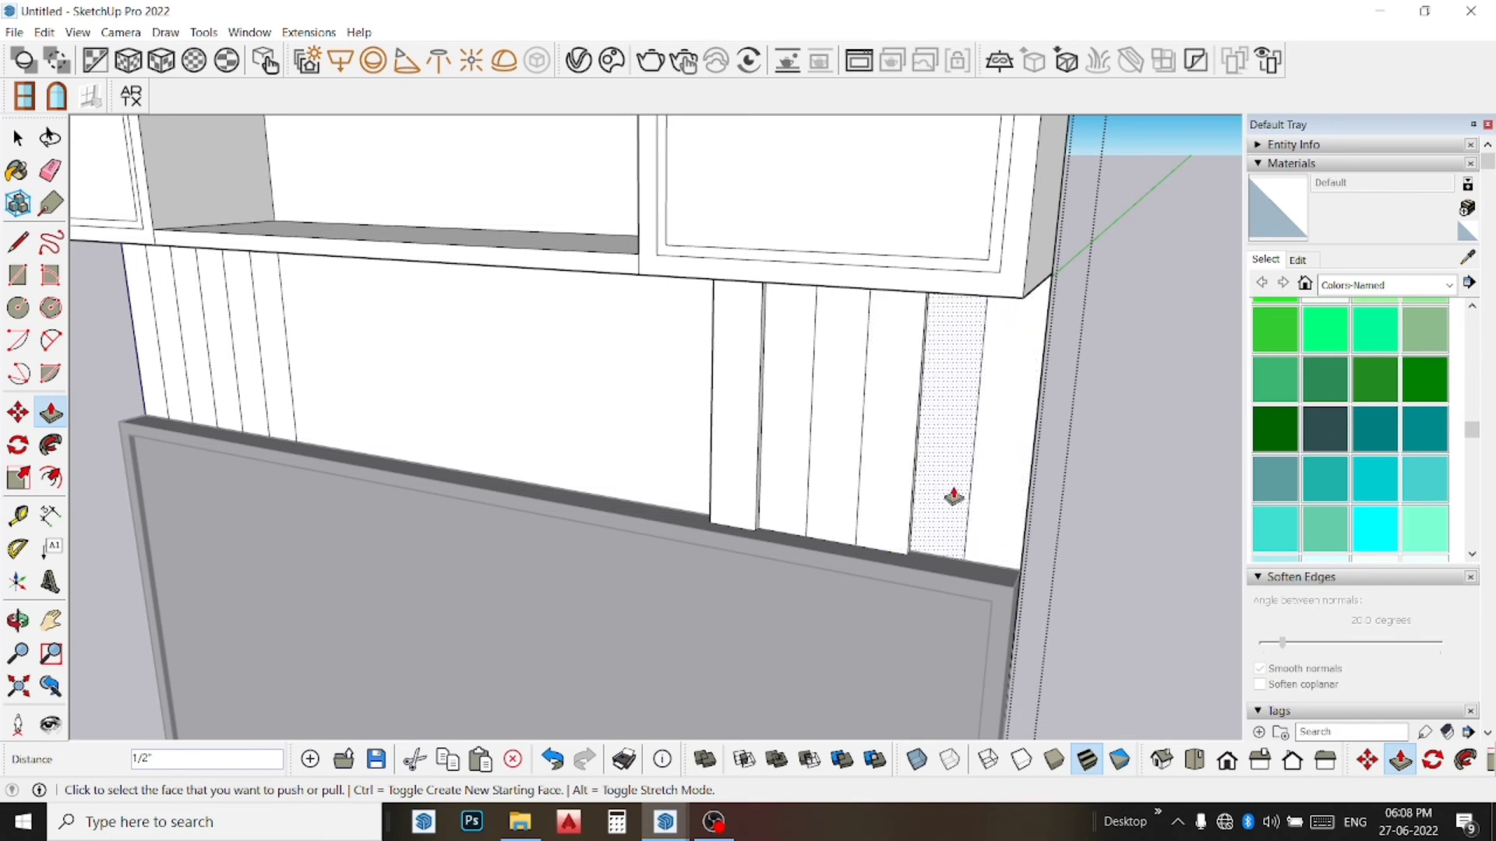
Step: Push out the remaining flute slats by the same 1/2" to finish the fluting
click(947, 495)
click(808, 495)
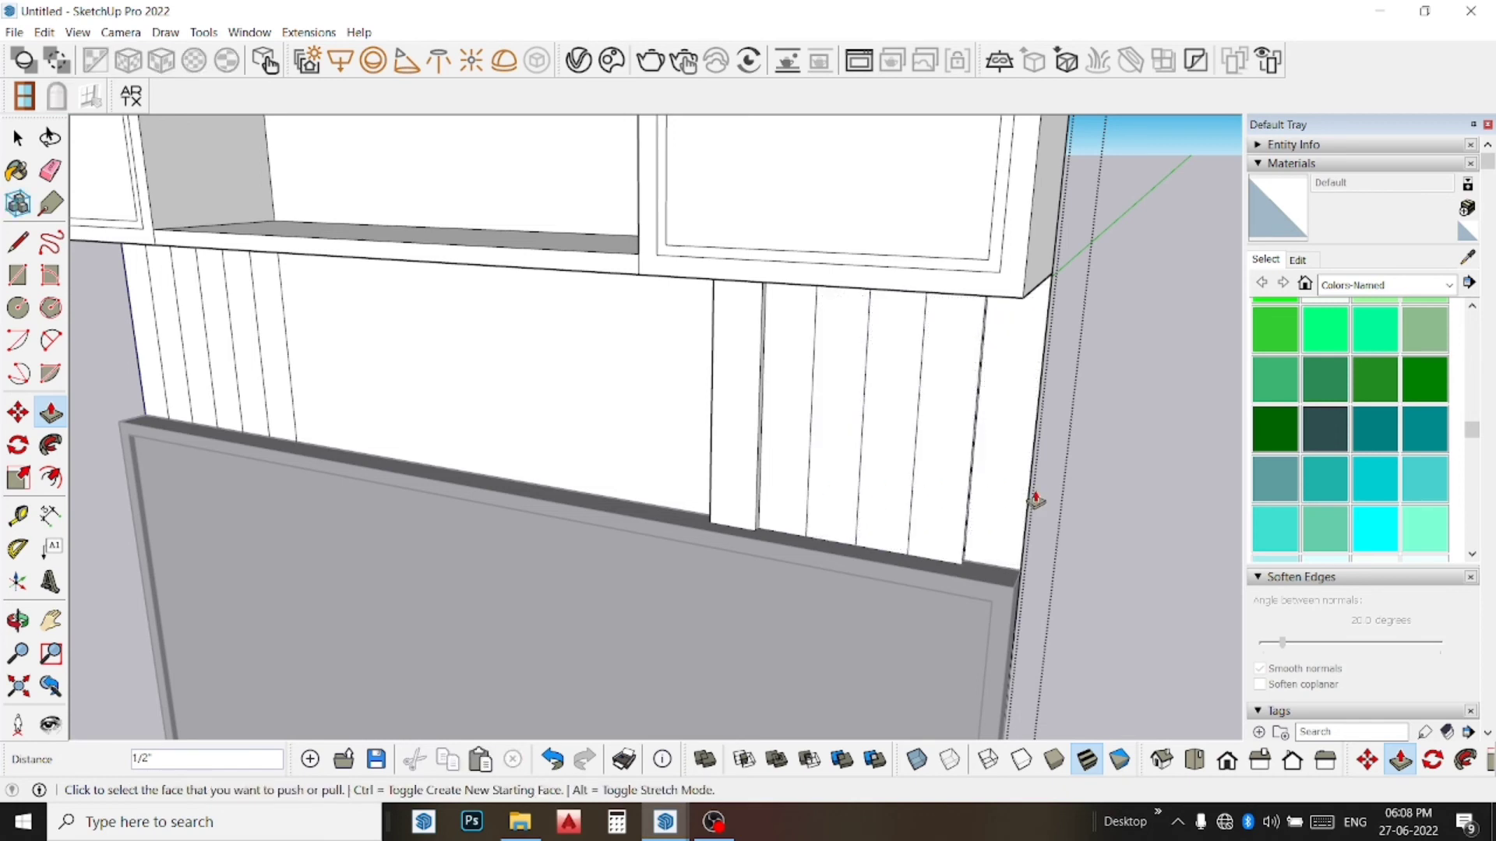
click(1013, 502)
click(941, 506)
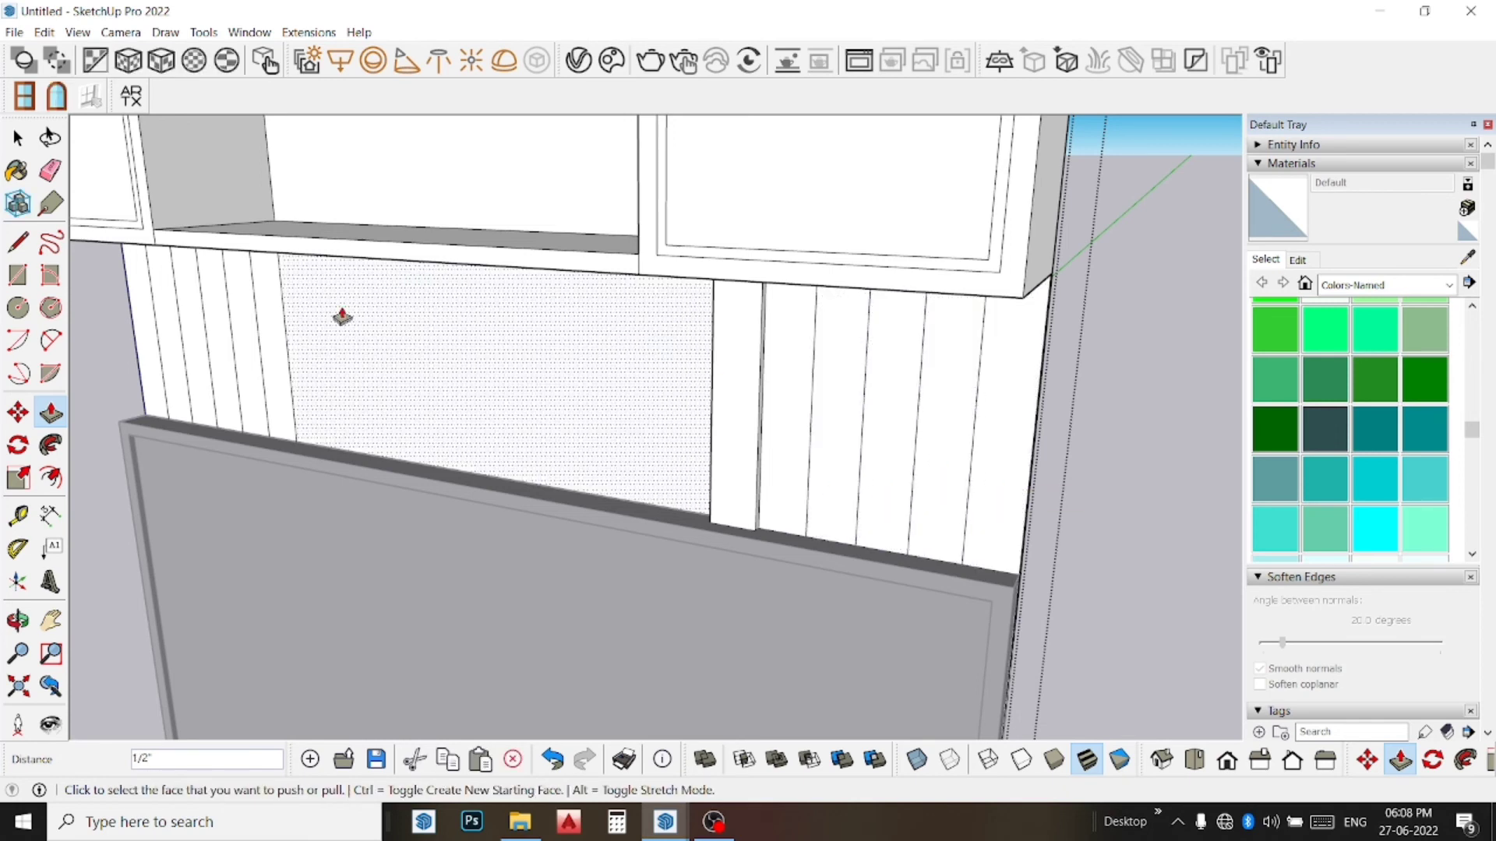
click(256, 337)
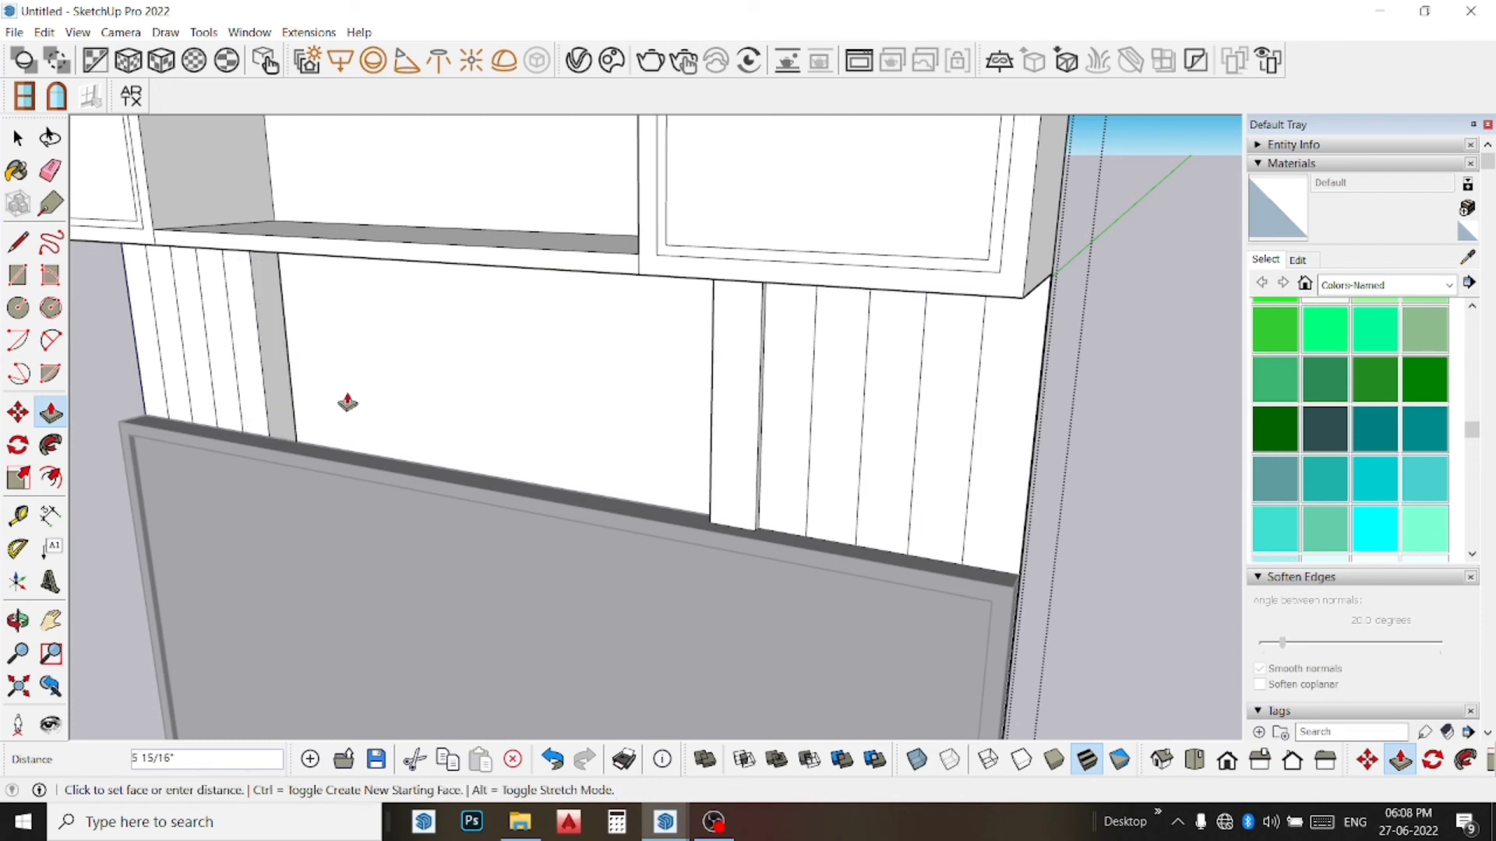
click(781, 389)
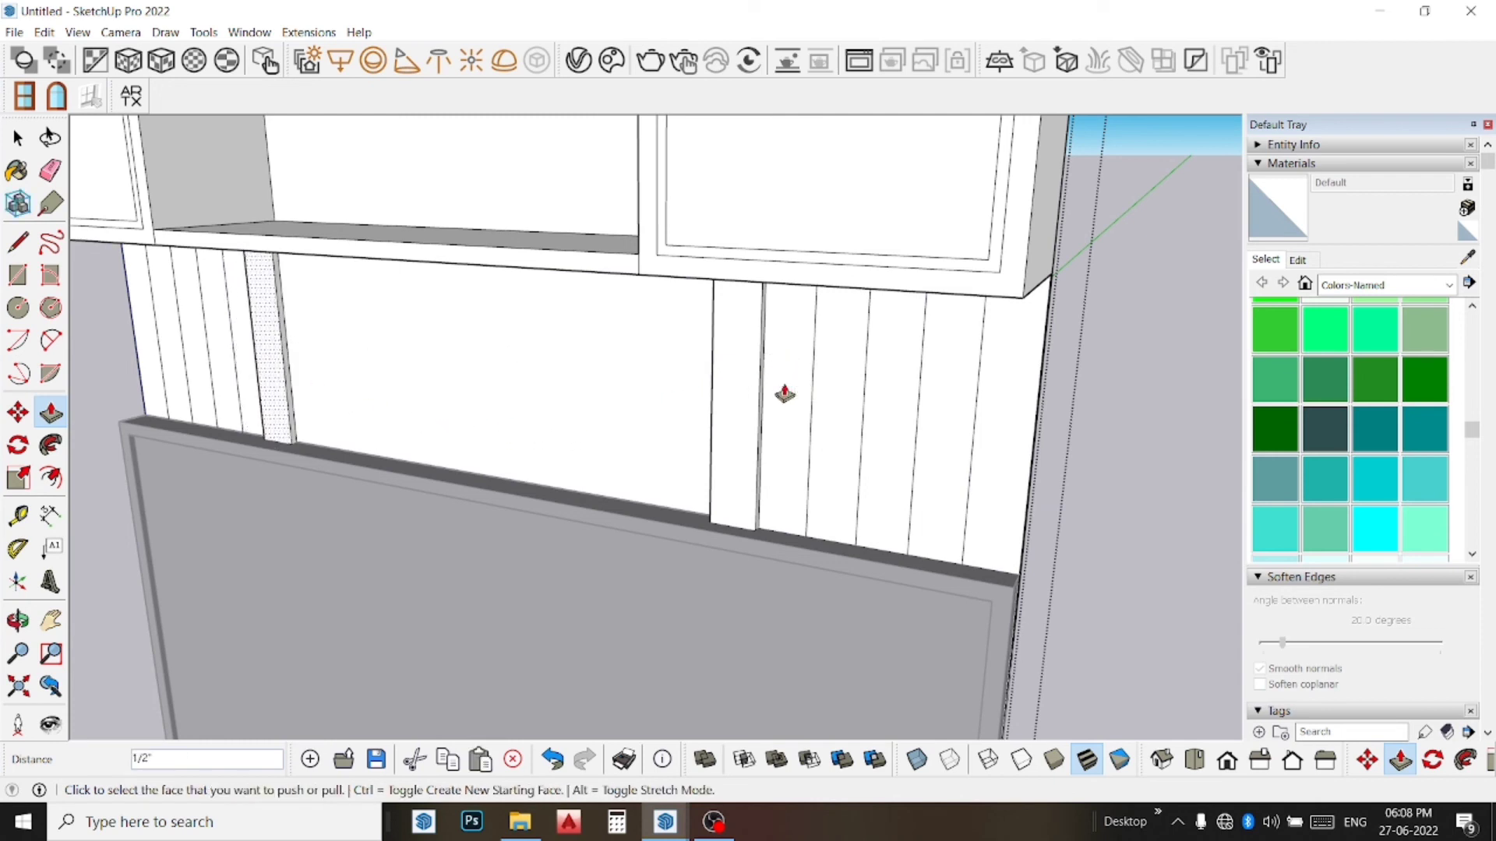
click(835, 448)
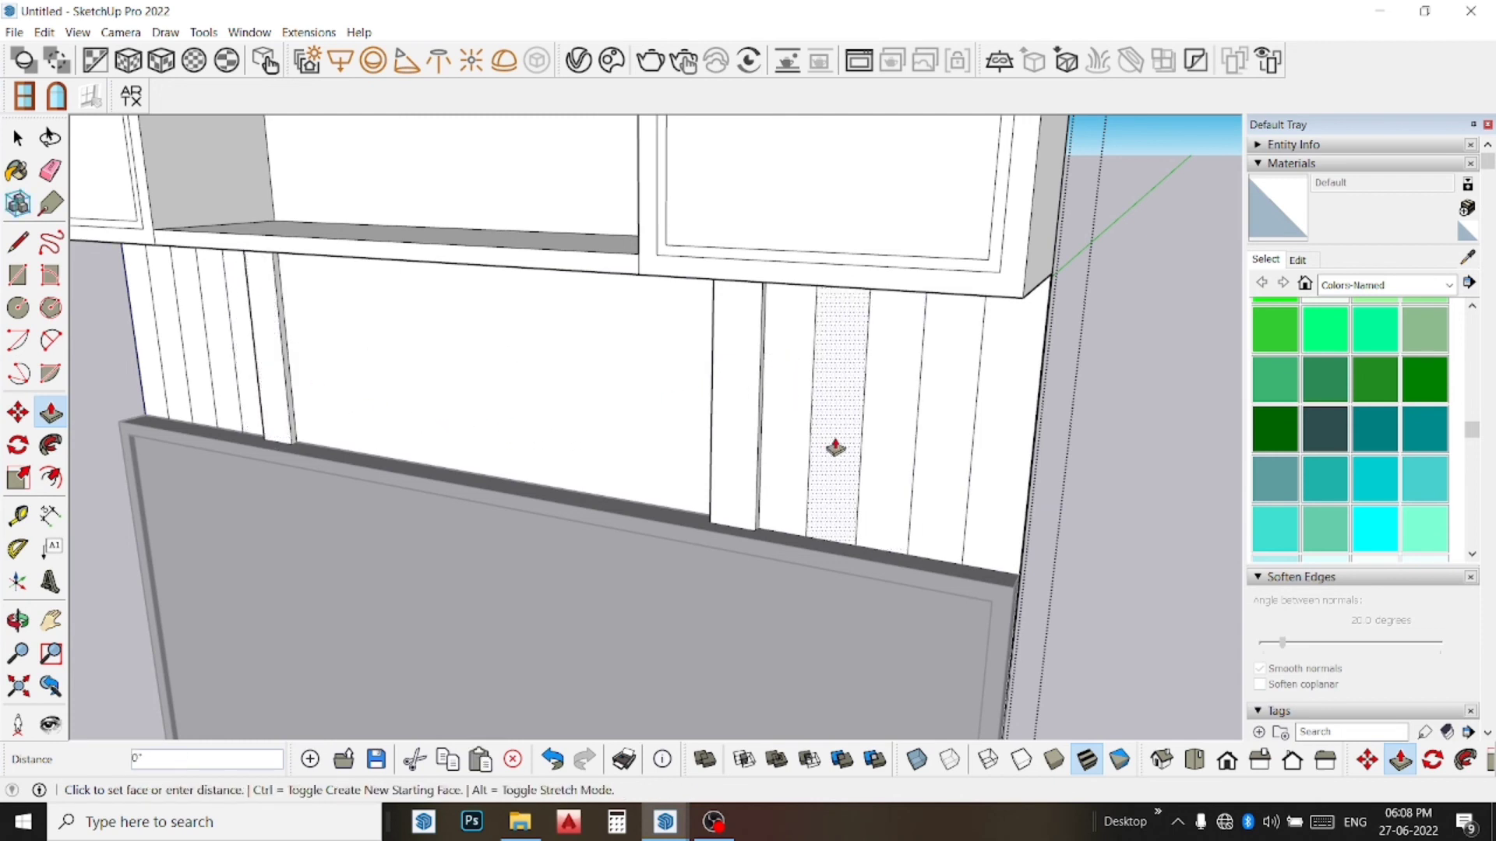
click(754, 424)
click(871, 450)
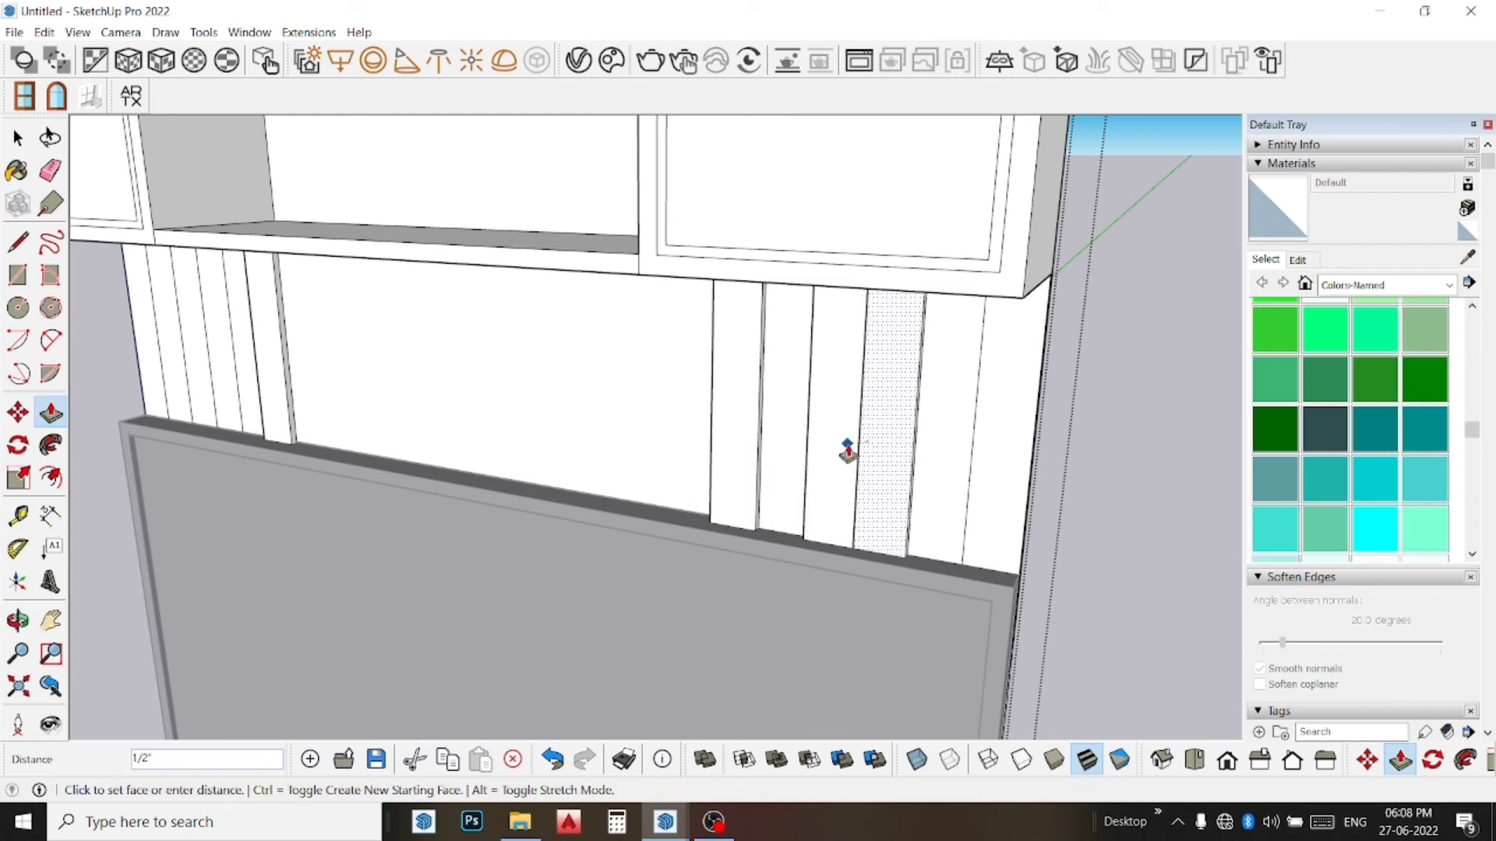
click(864, 450)
click(937, 483)
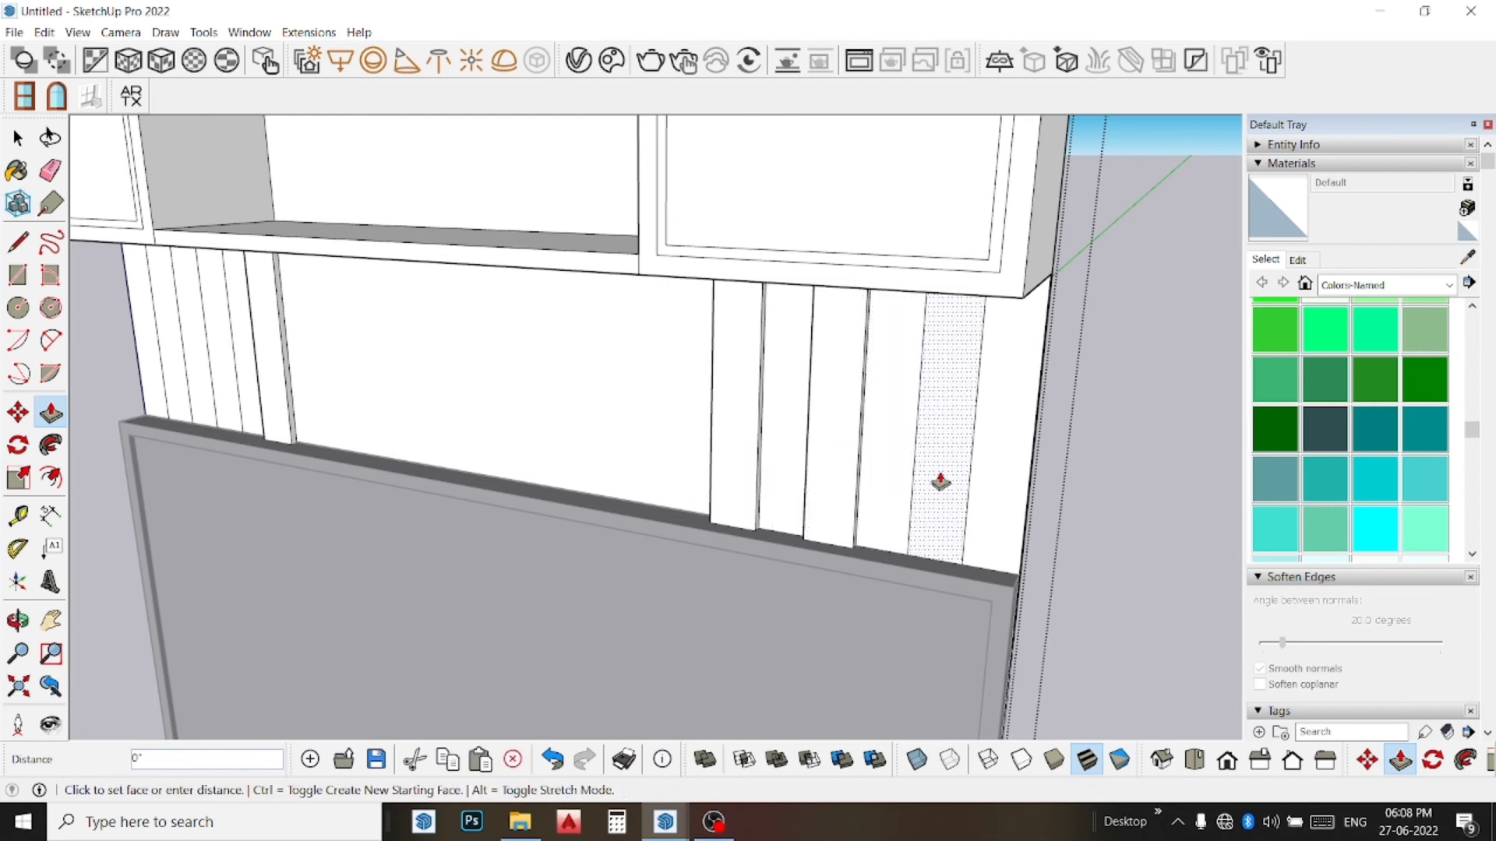
click(835, 452)
Step: Push the first alternate left-panel strips, including the narrow and edge strips, out 1/2"
scroll(845, 441, down, 2)
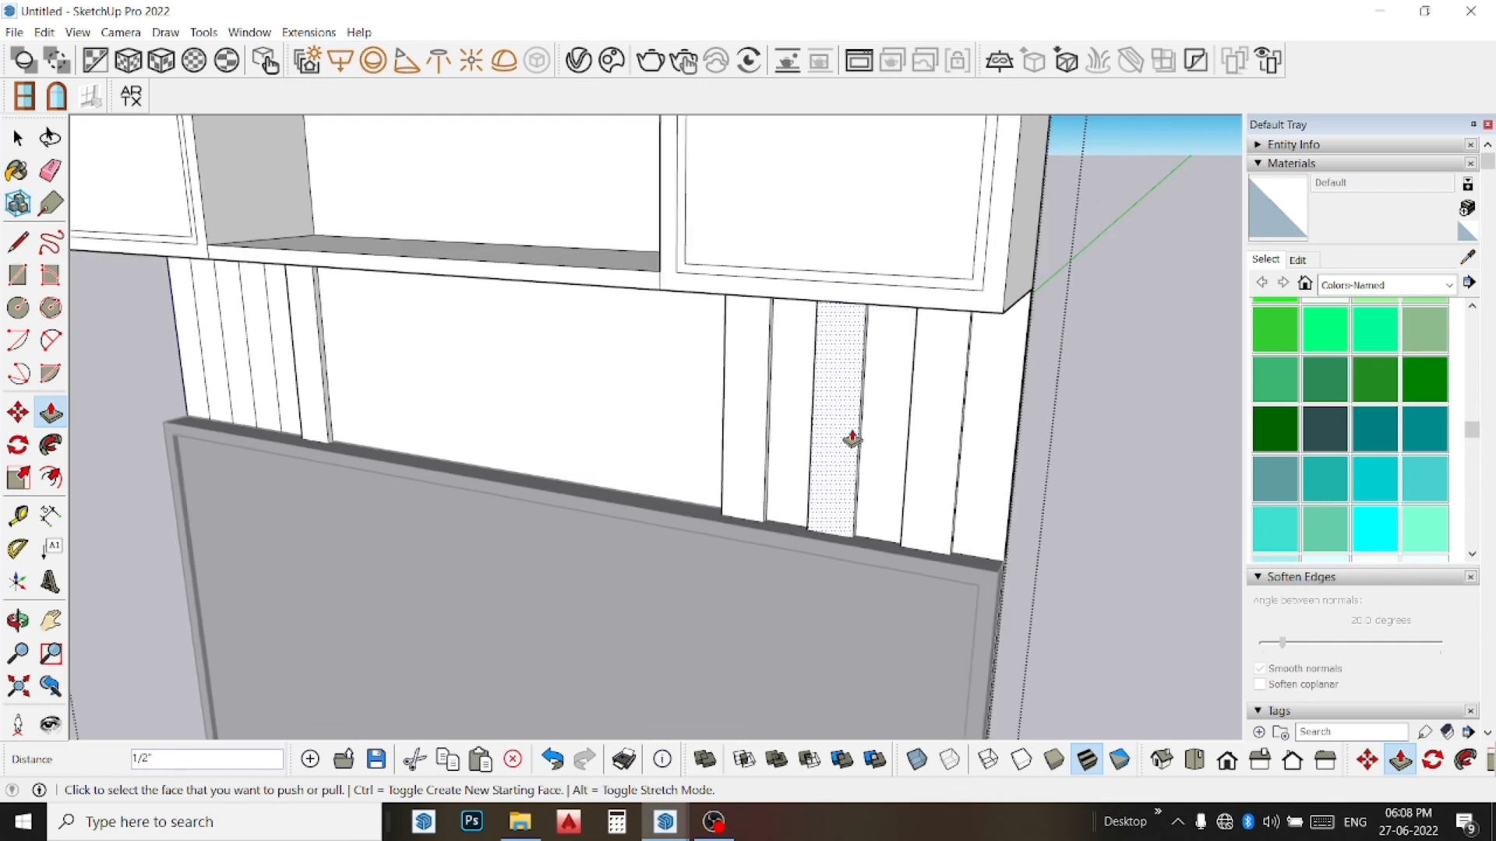
scroll(267, 367, up, 3)
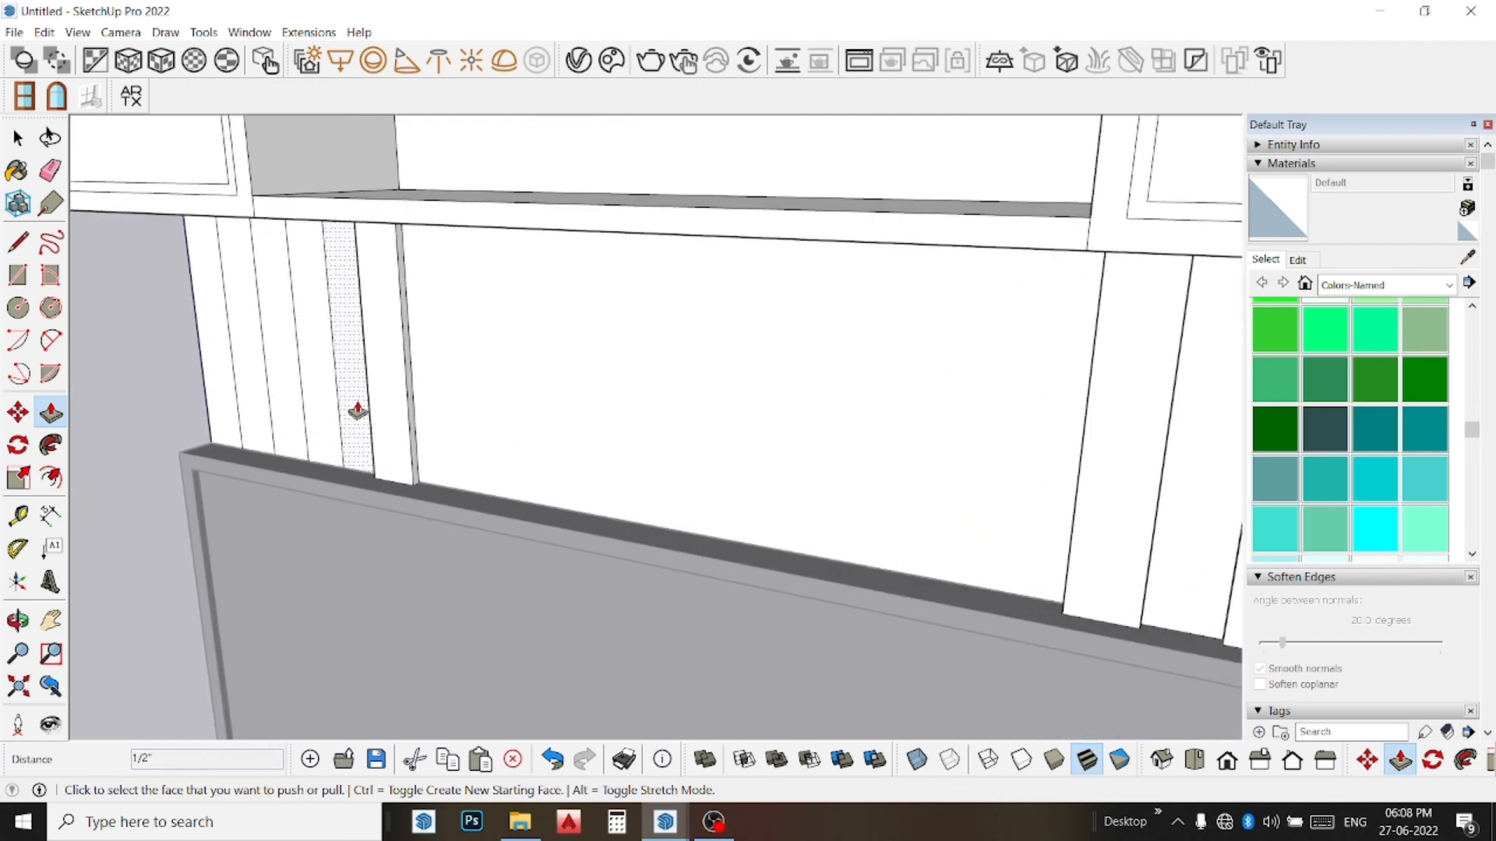
click(357, 410)
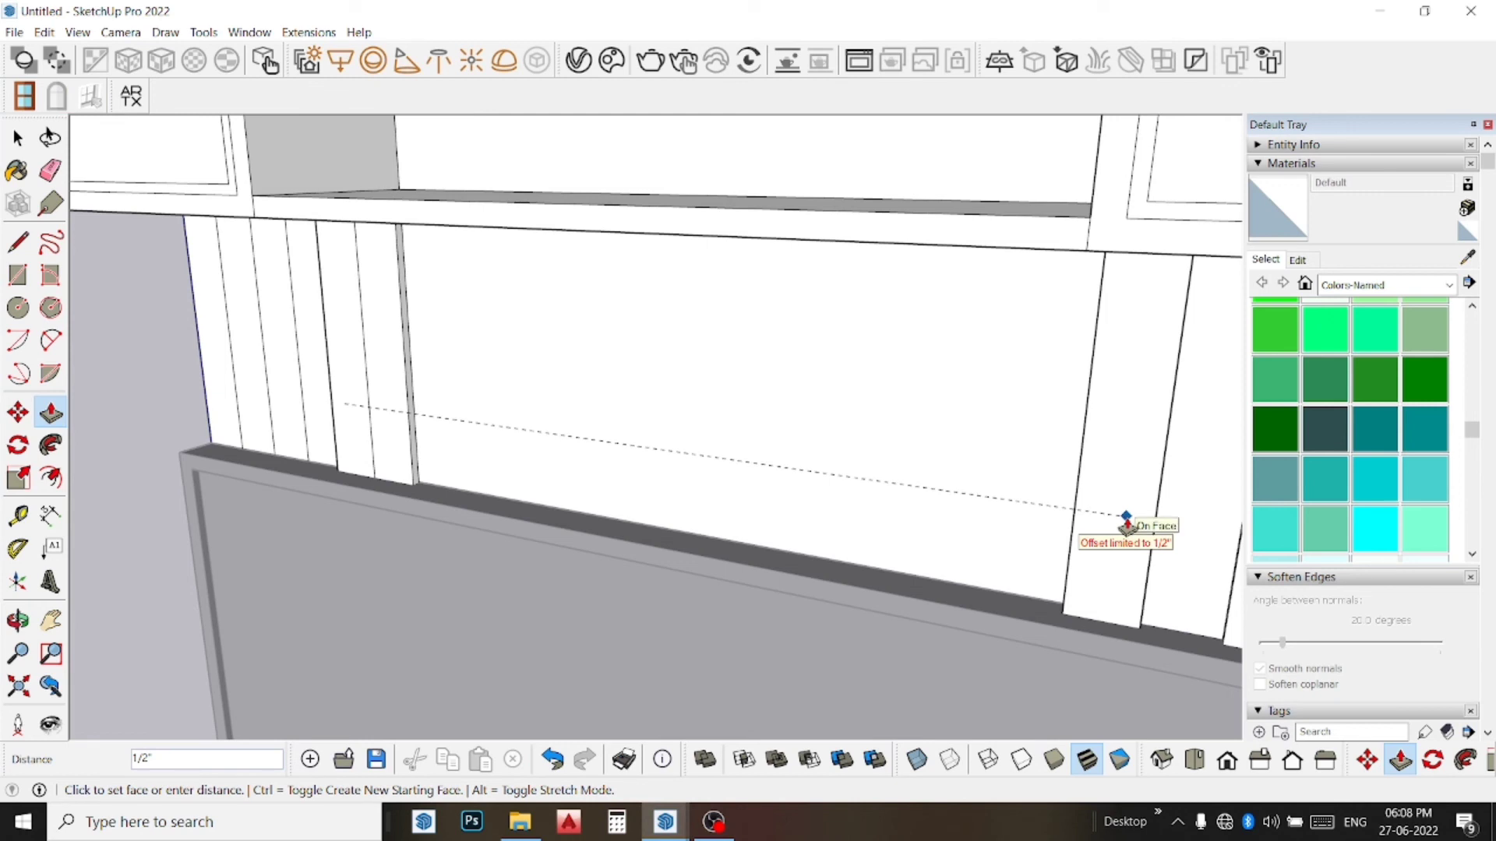
click(1185, 501)
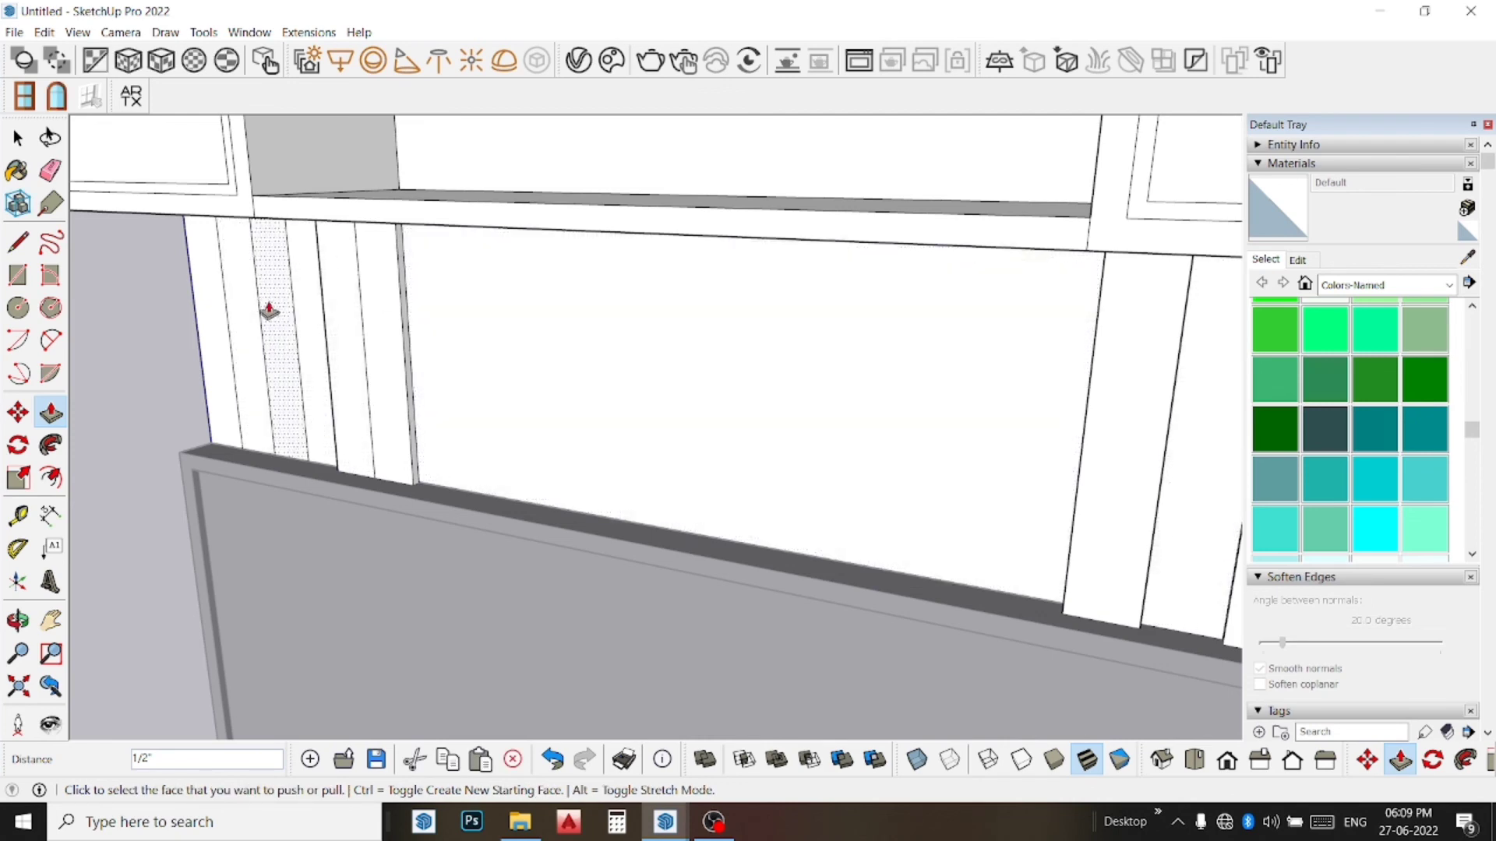
click(316, 350)
key(Escape)
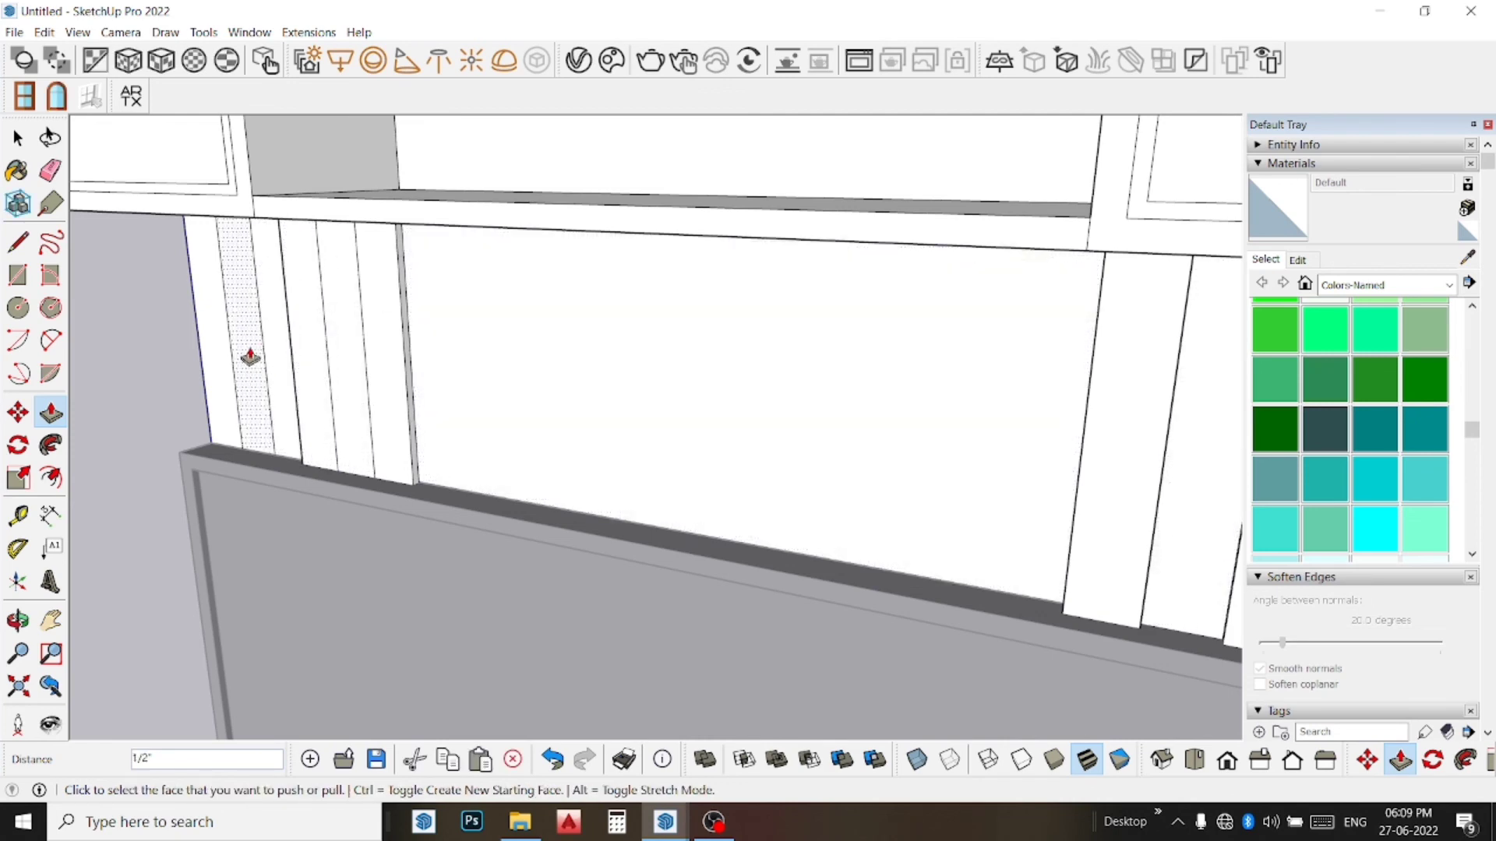
click(269, 355)
click(234, 363)
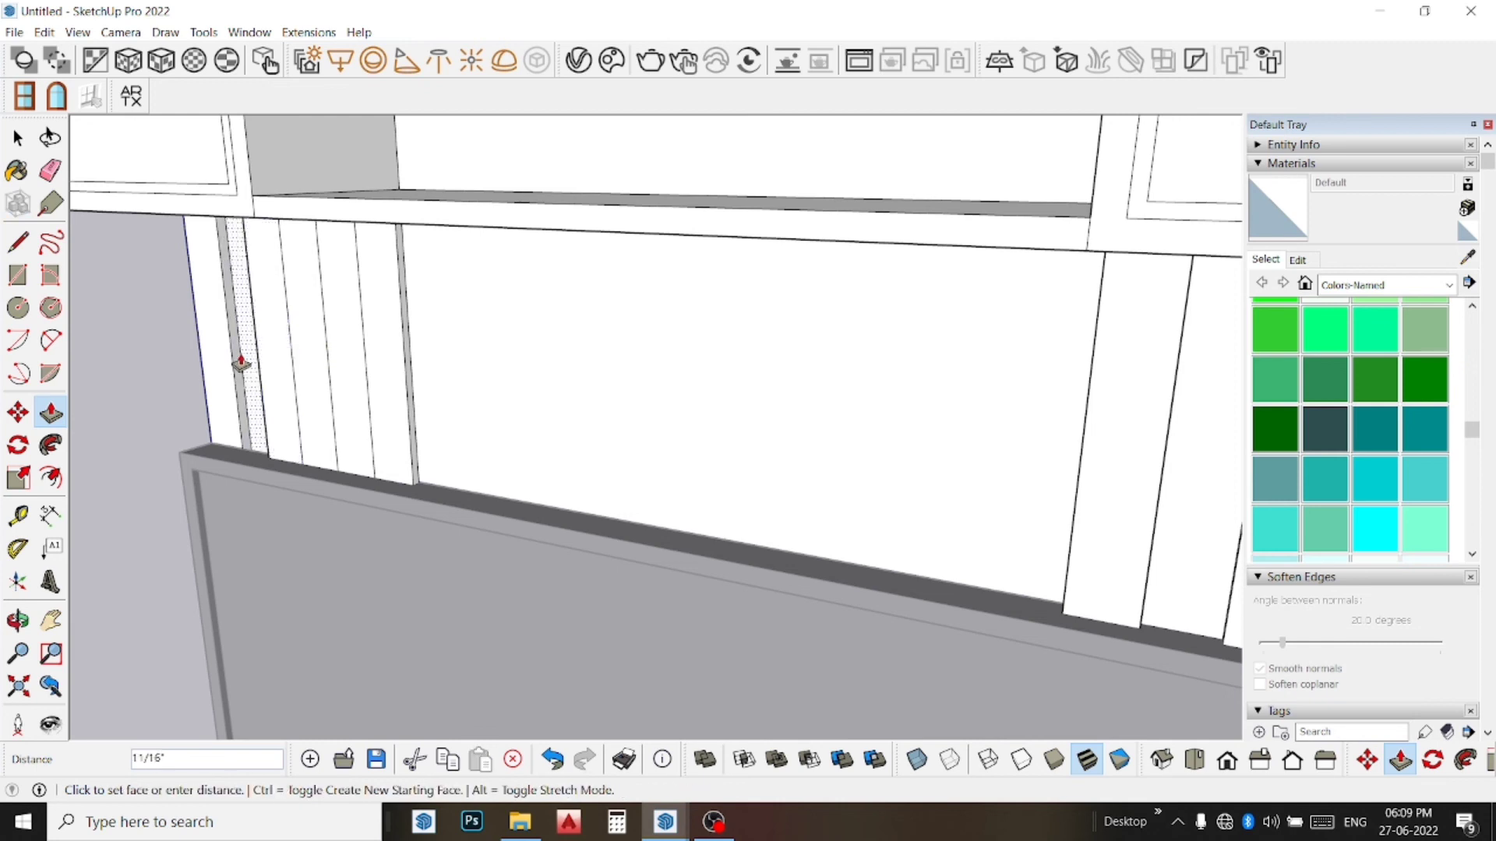
click(240, 362)
click(204, 378)
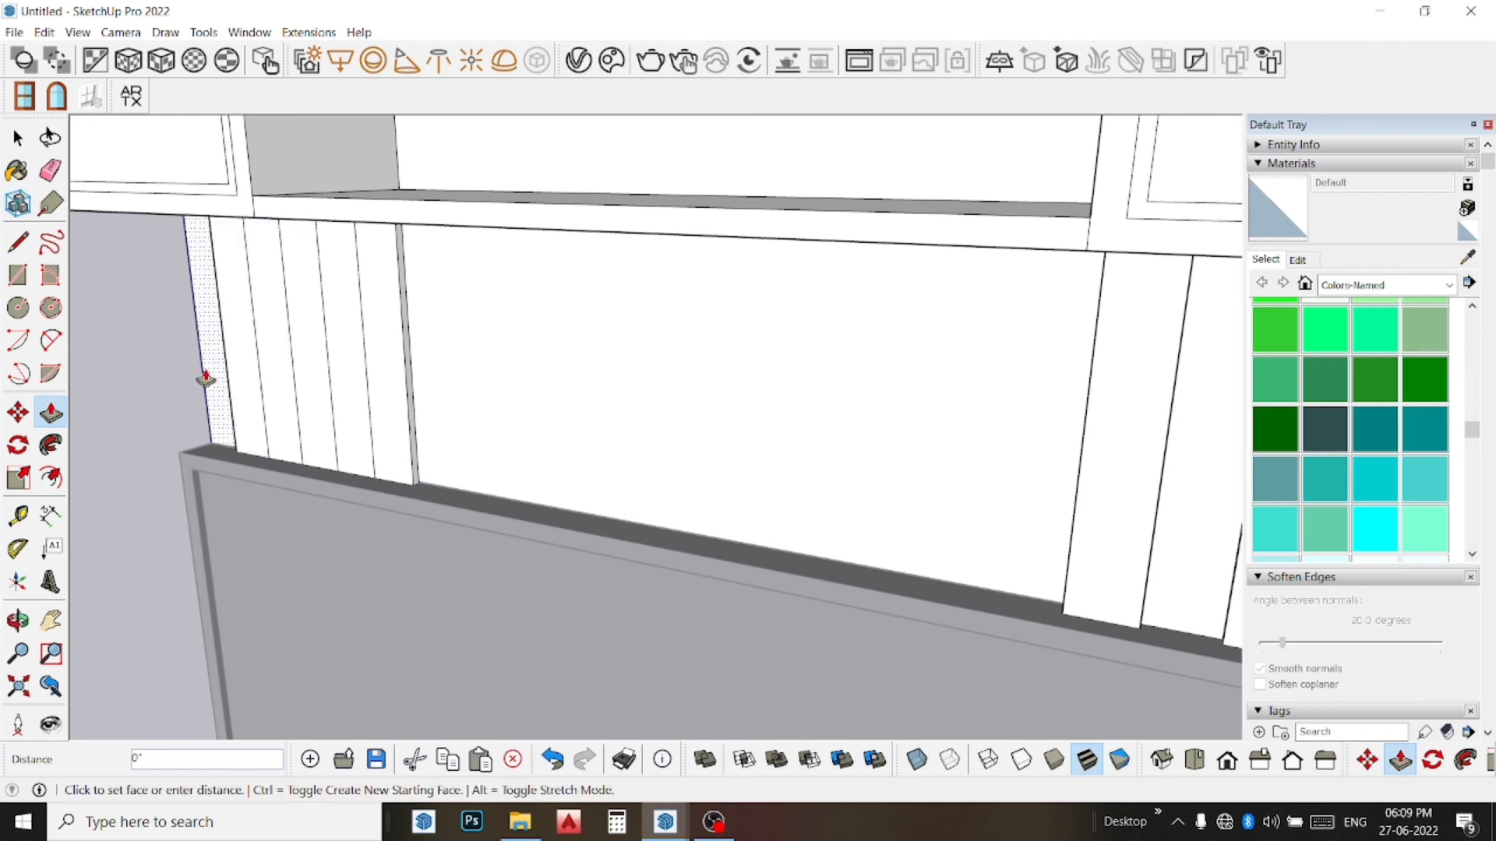
click(353, 379)
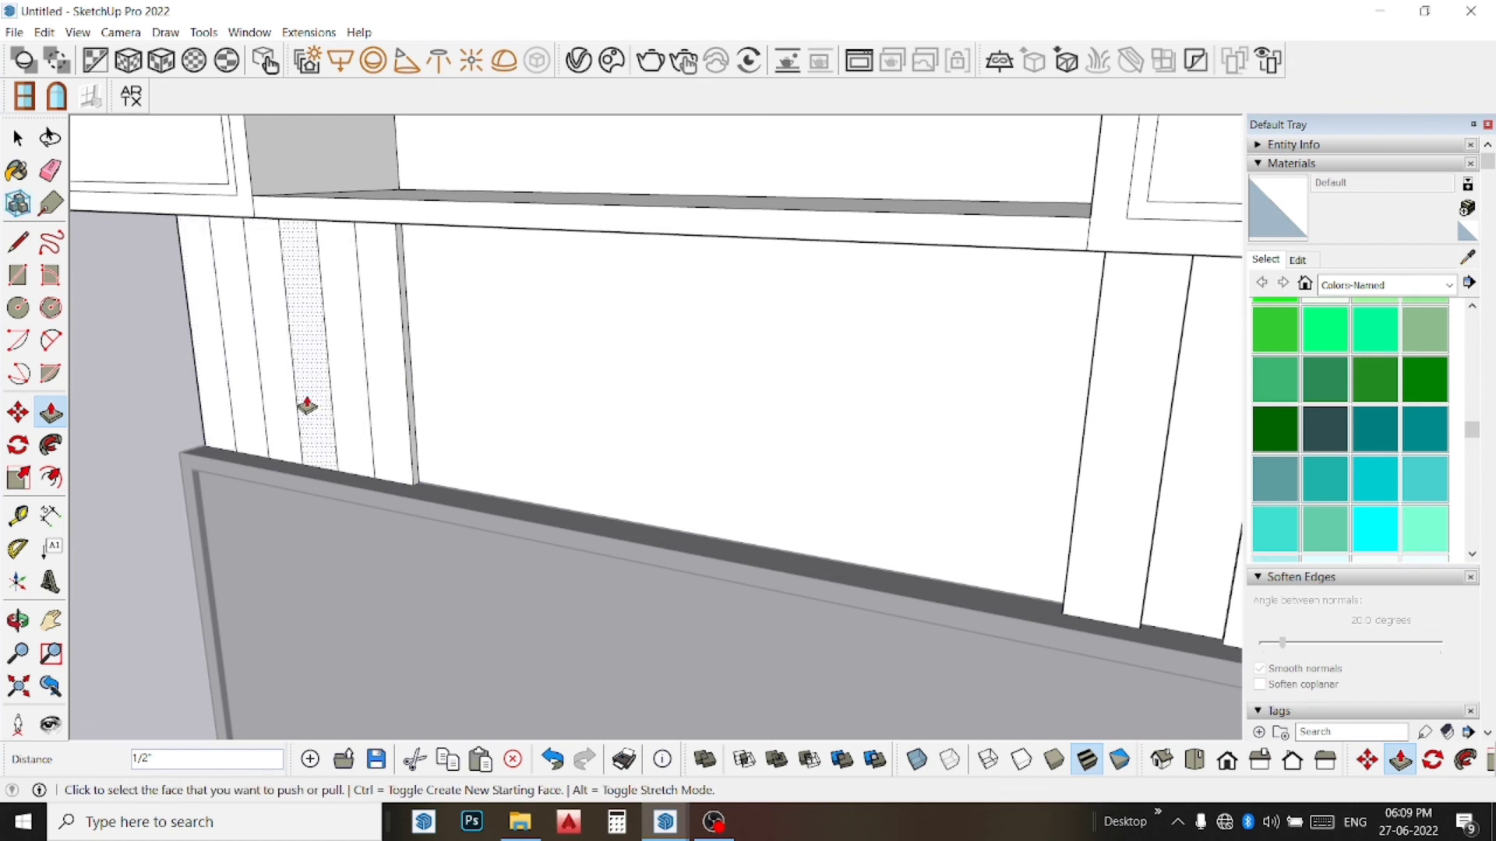
Step: Raise the remaining alternate left-panel slats to the same 1/2" depth
click(396, 434)
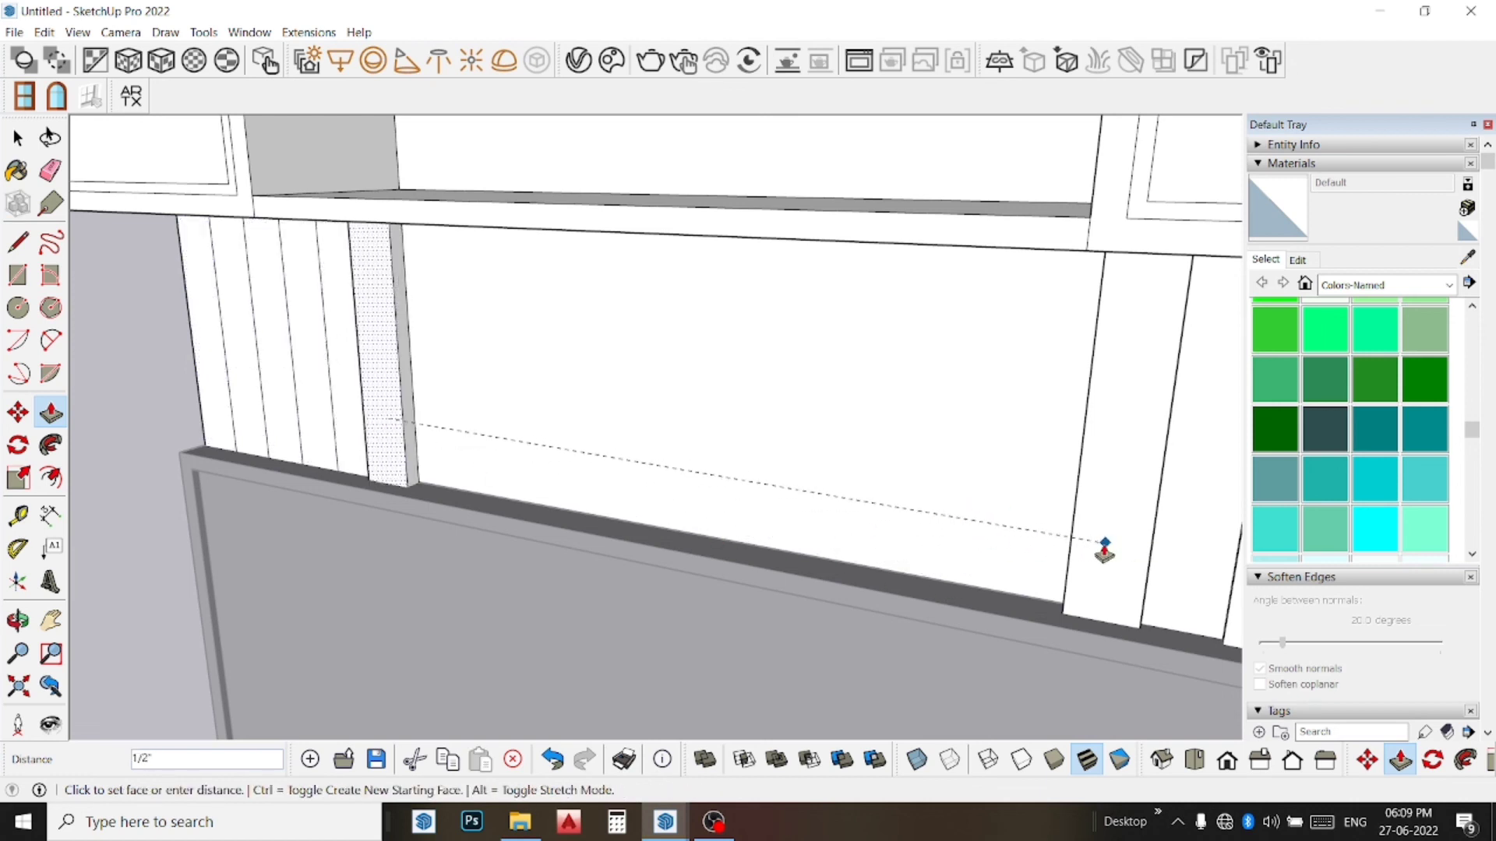
click(1081, 545)
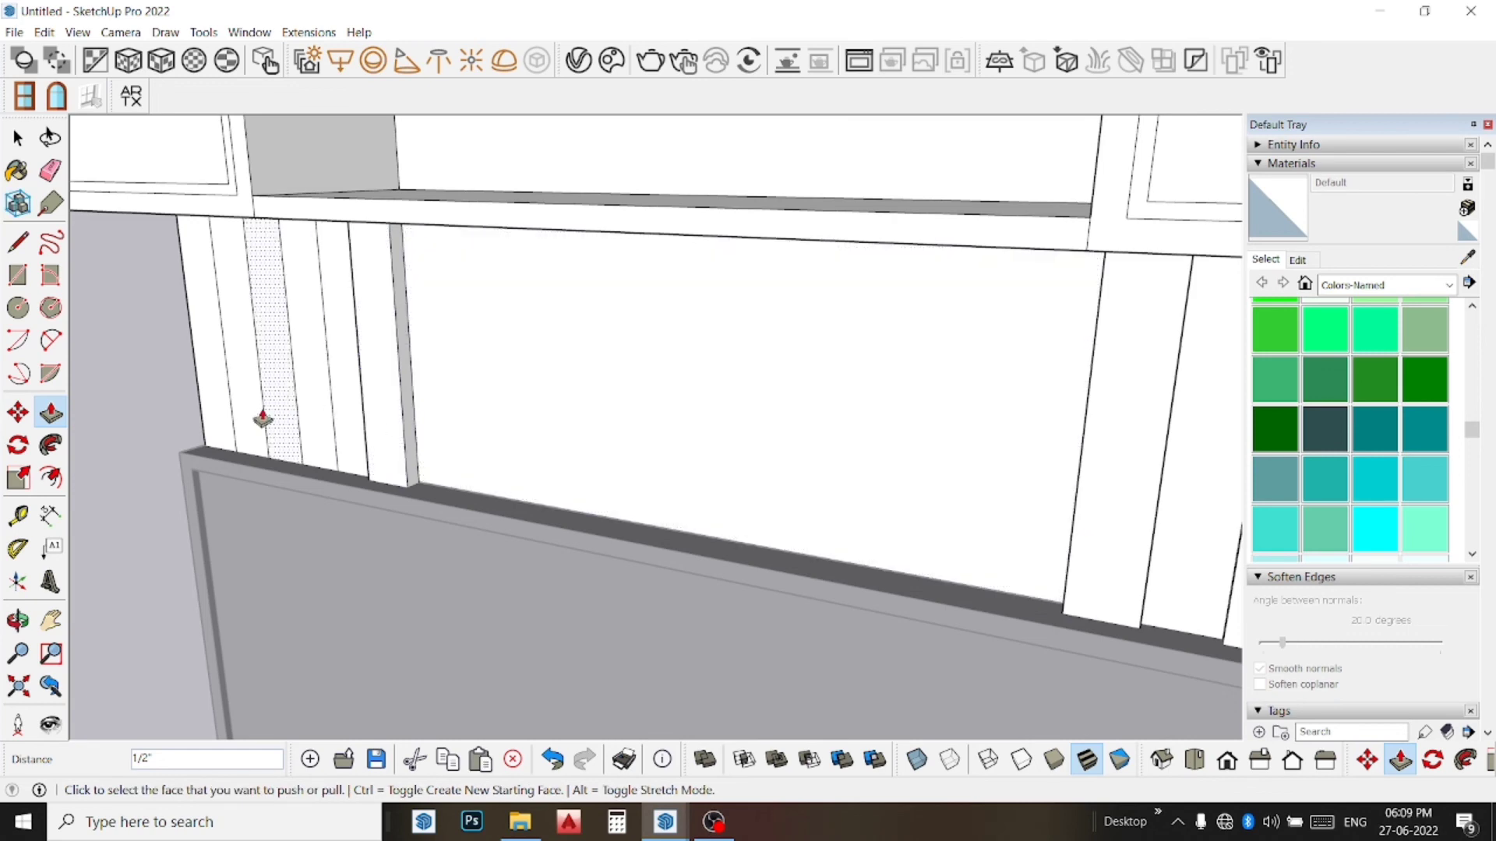
click(304, 441)
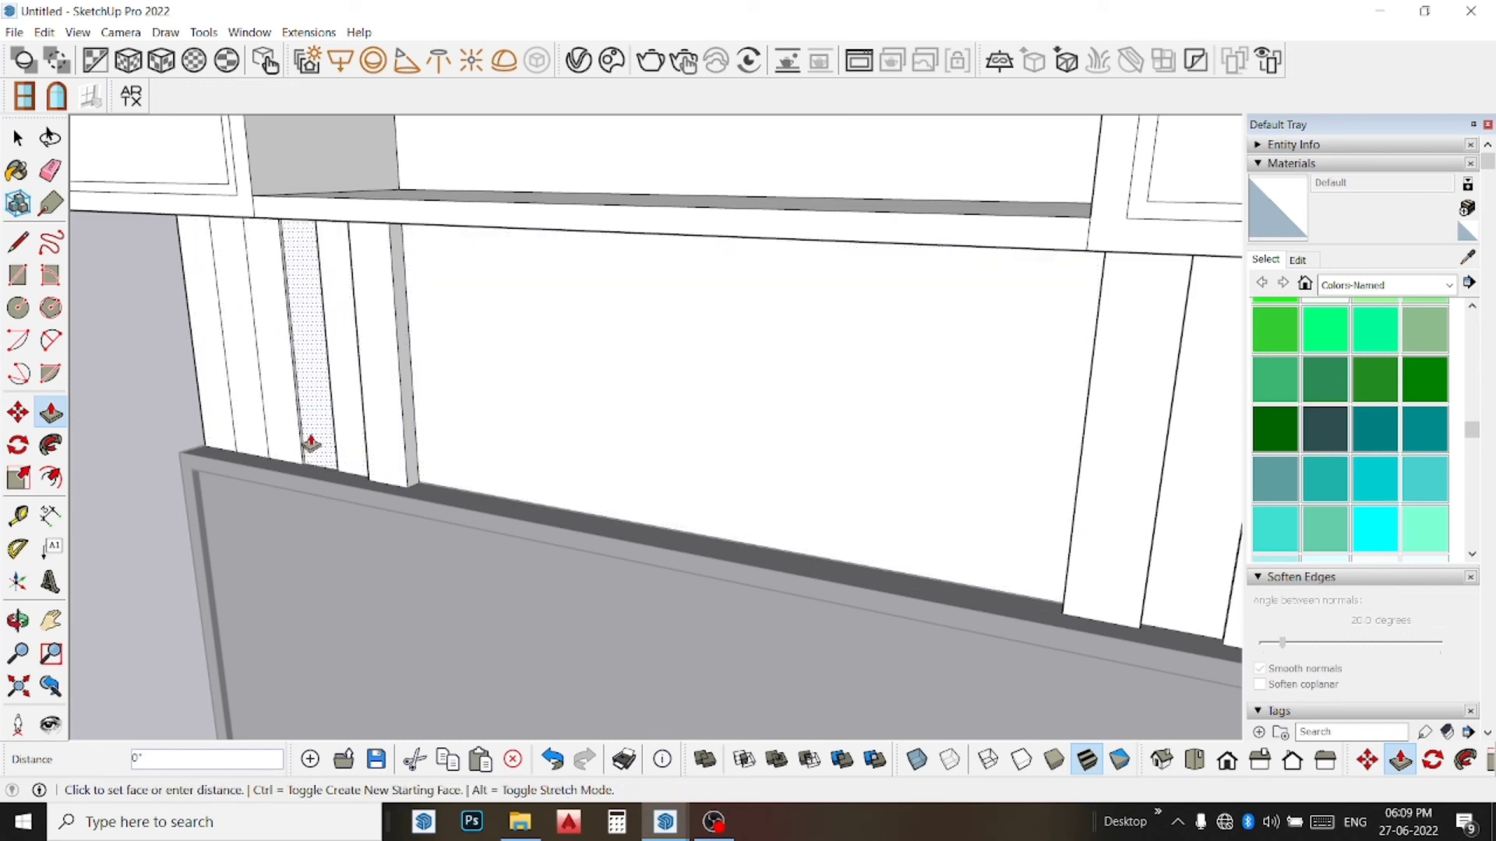
text(1/2)
click(399, 386)
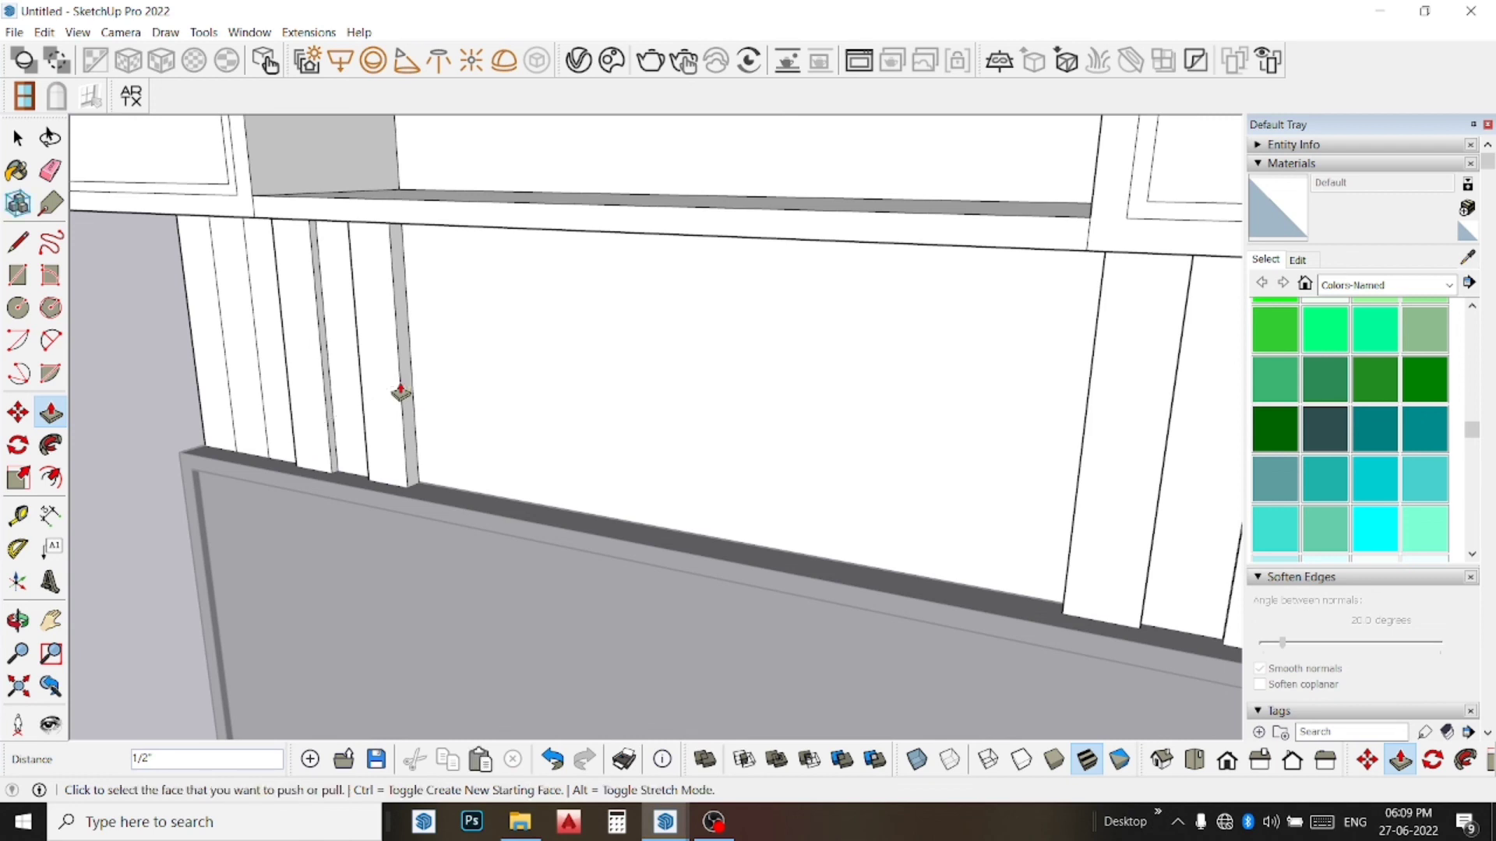
click(238, 394)
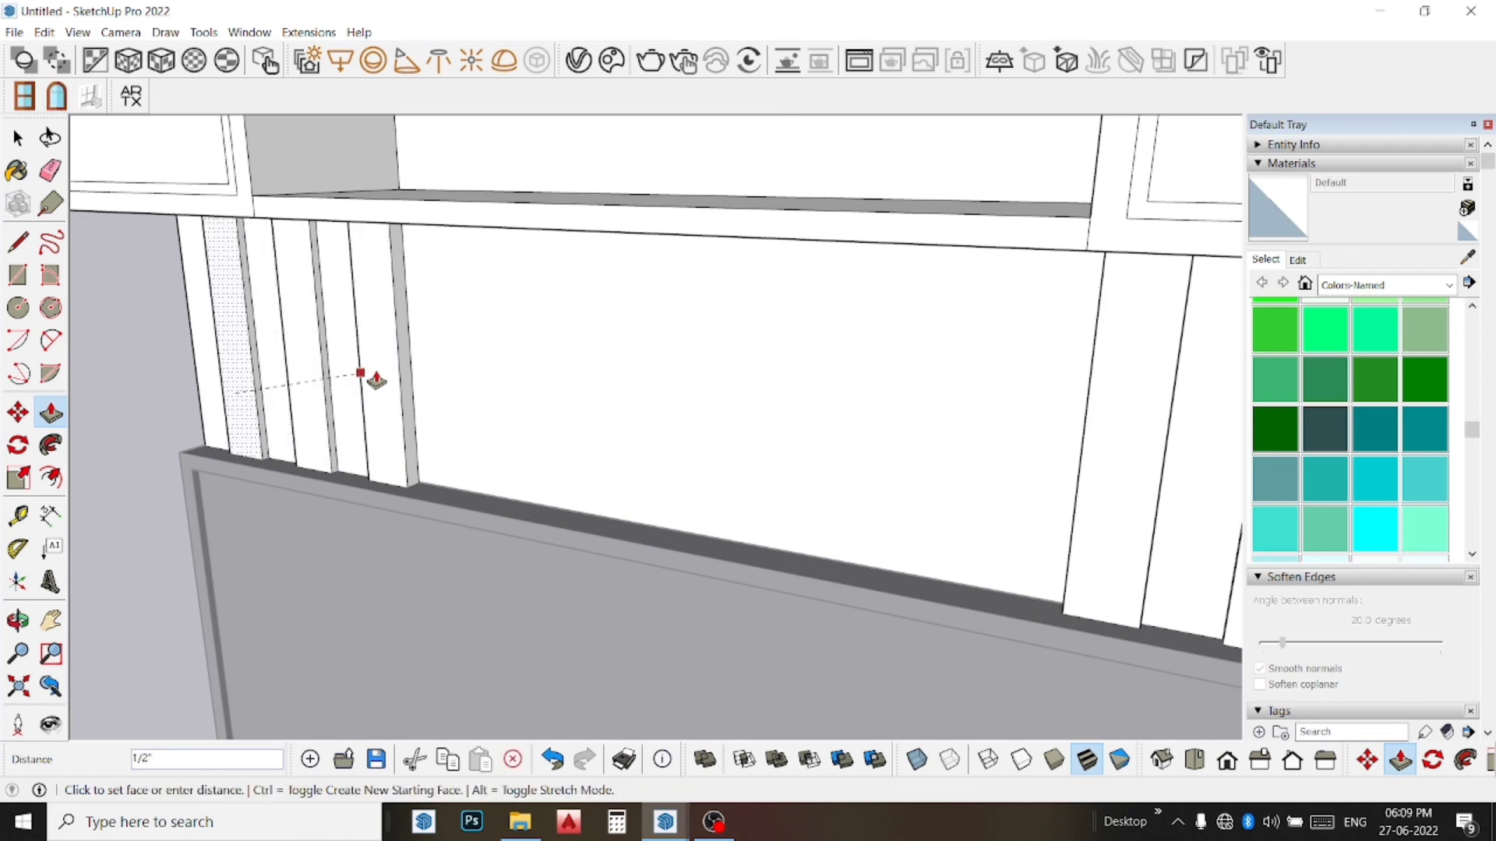
click(367, 321)
scroll(366, 319, down, 2)
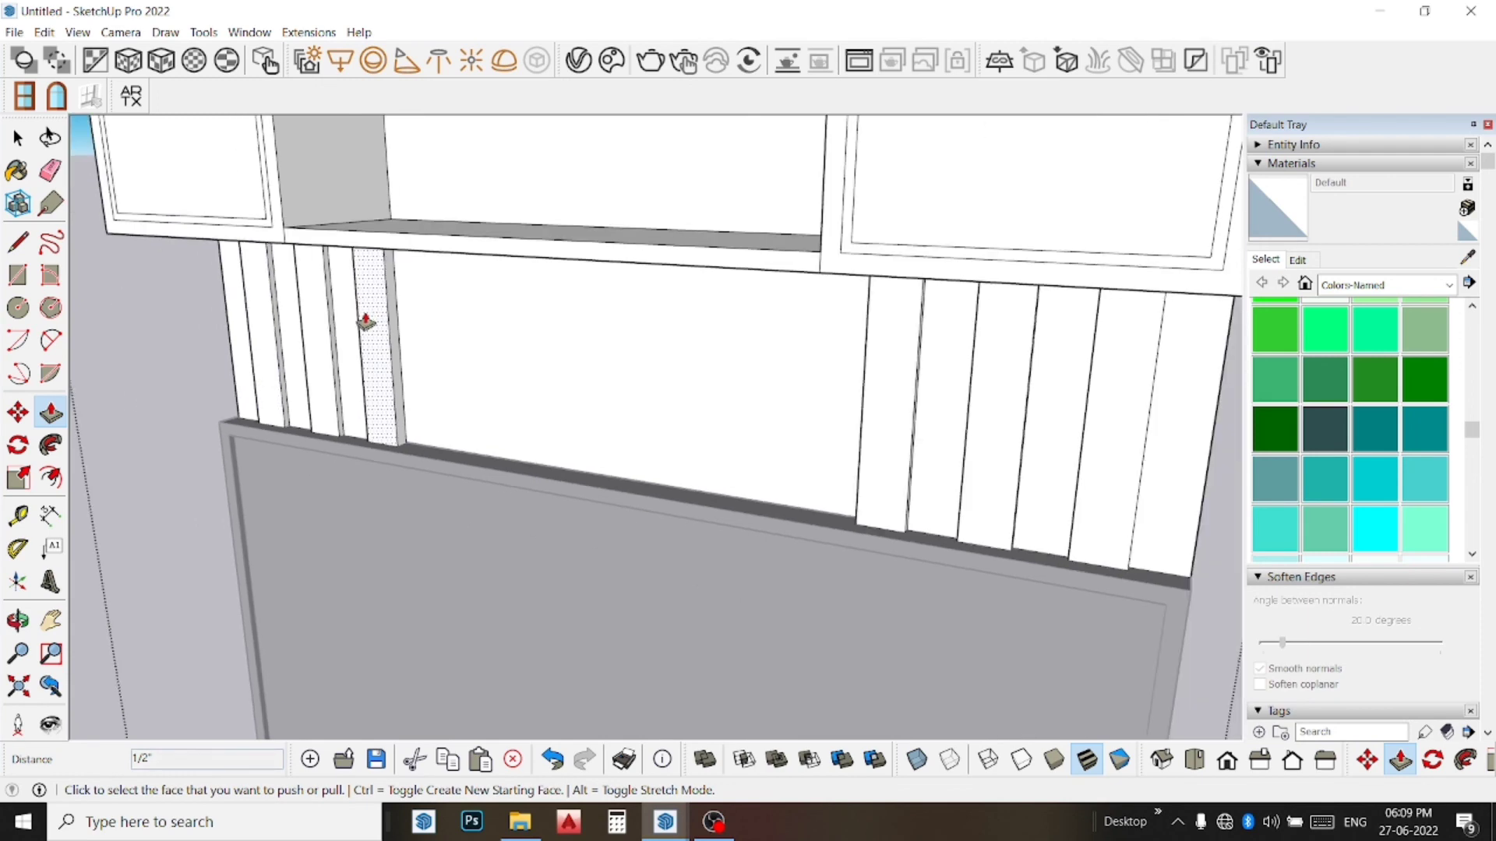
key(space)
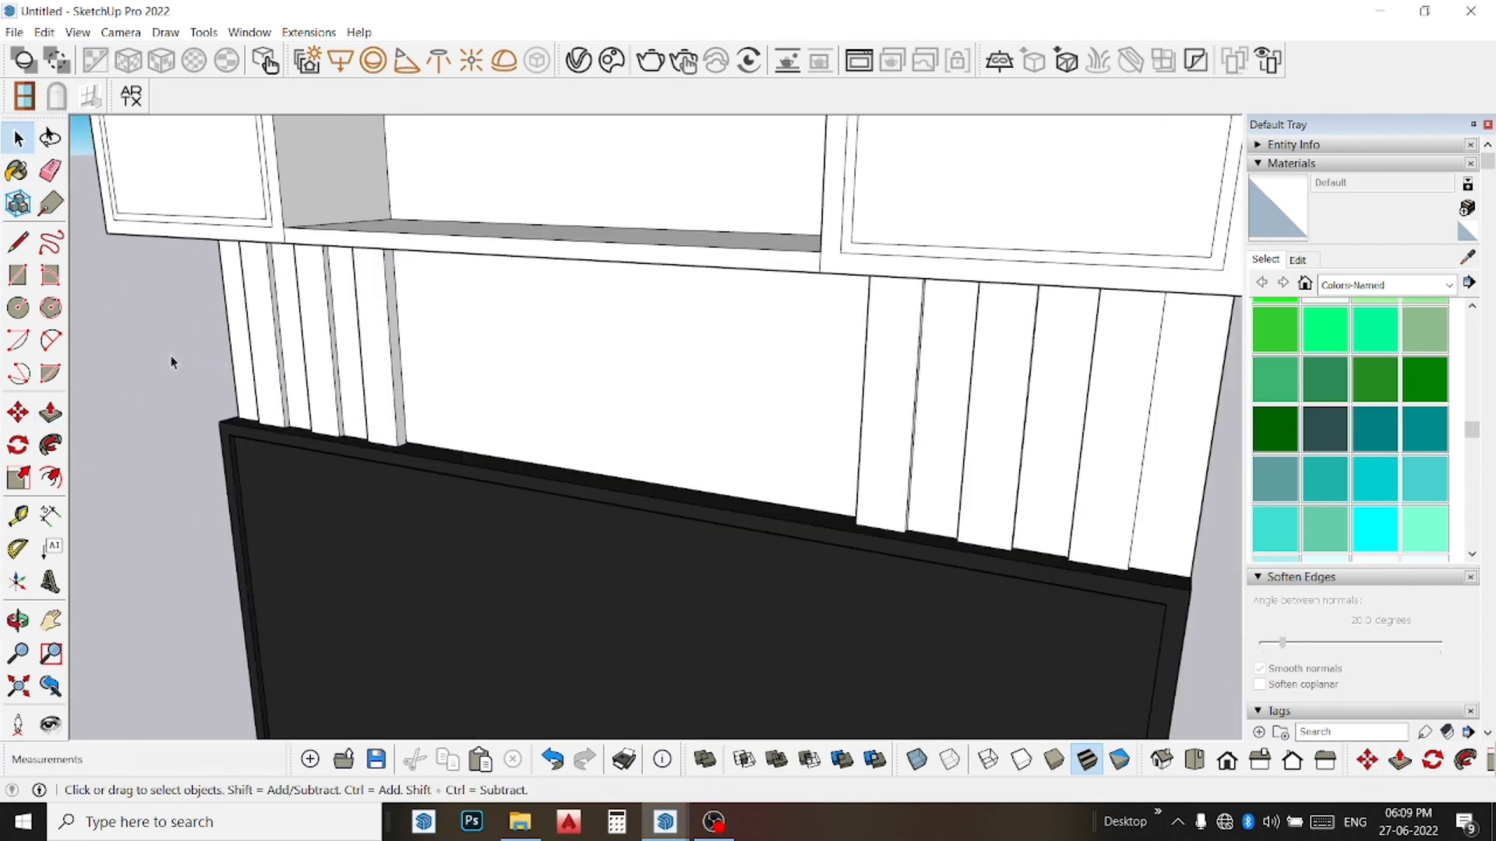
Step: Move the black TV group 6" straight up along the blue axis, then deselect it
scroll(172, 363, down, 2)
scroll(180, 364, down, 2)
double_click(352, 539)
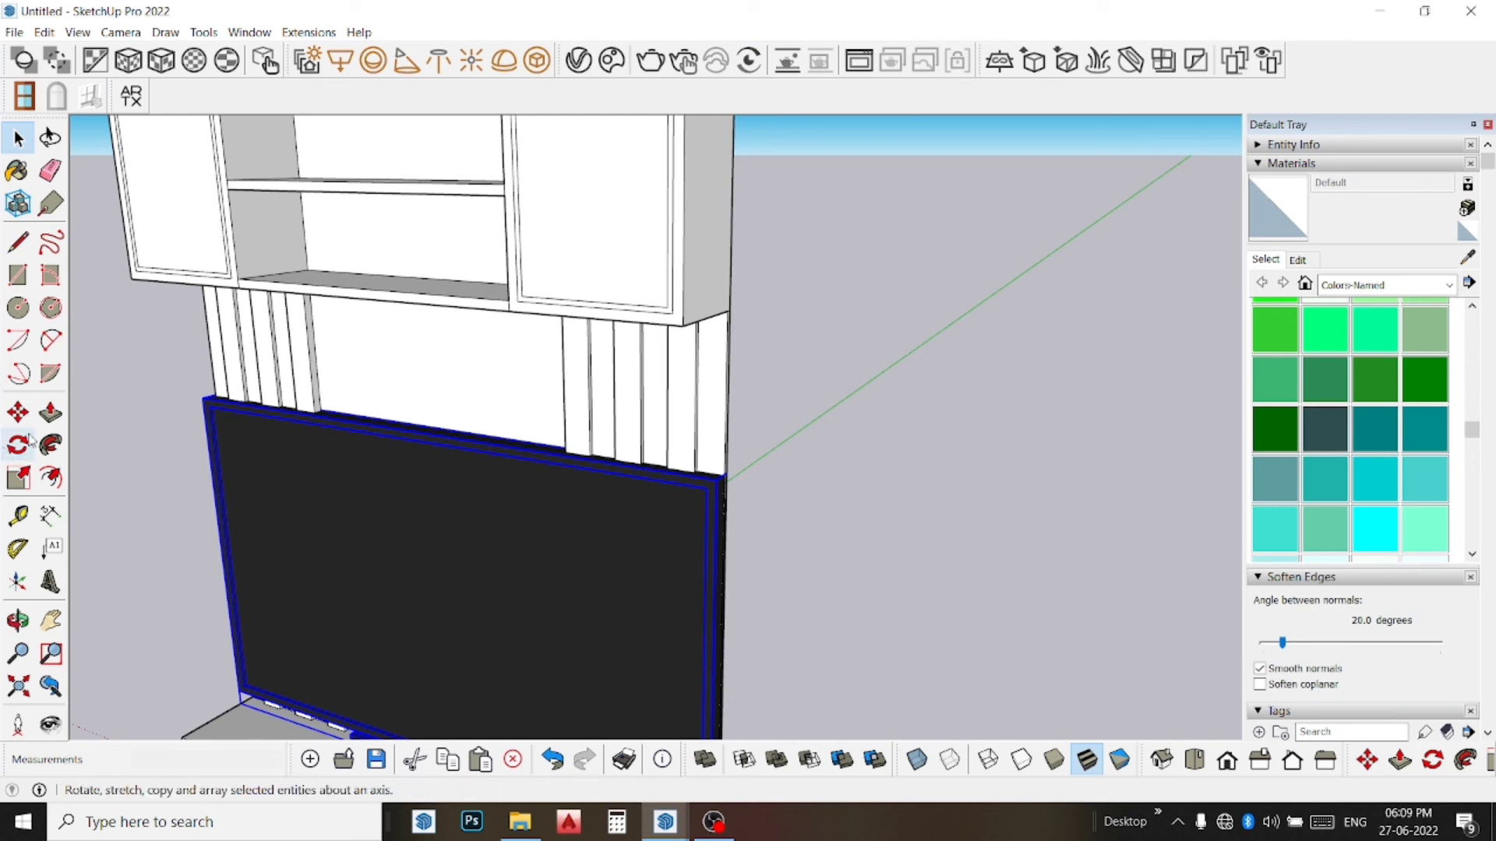
click(18, 412)
scroll(516, 567, down, 1)
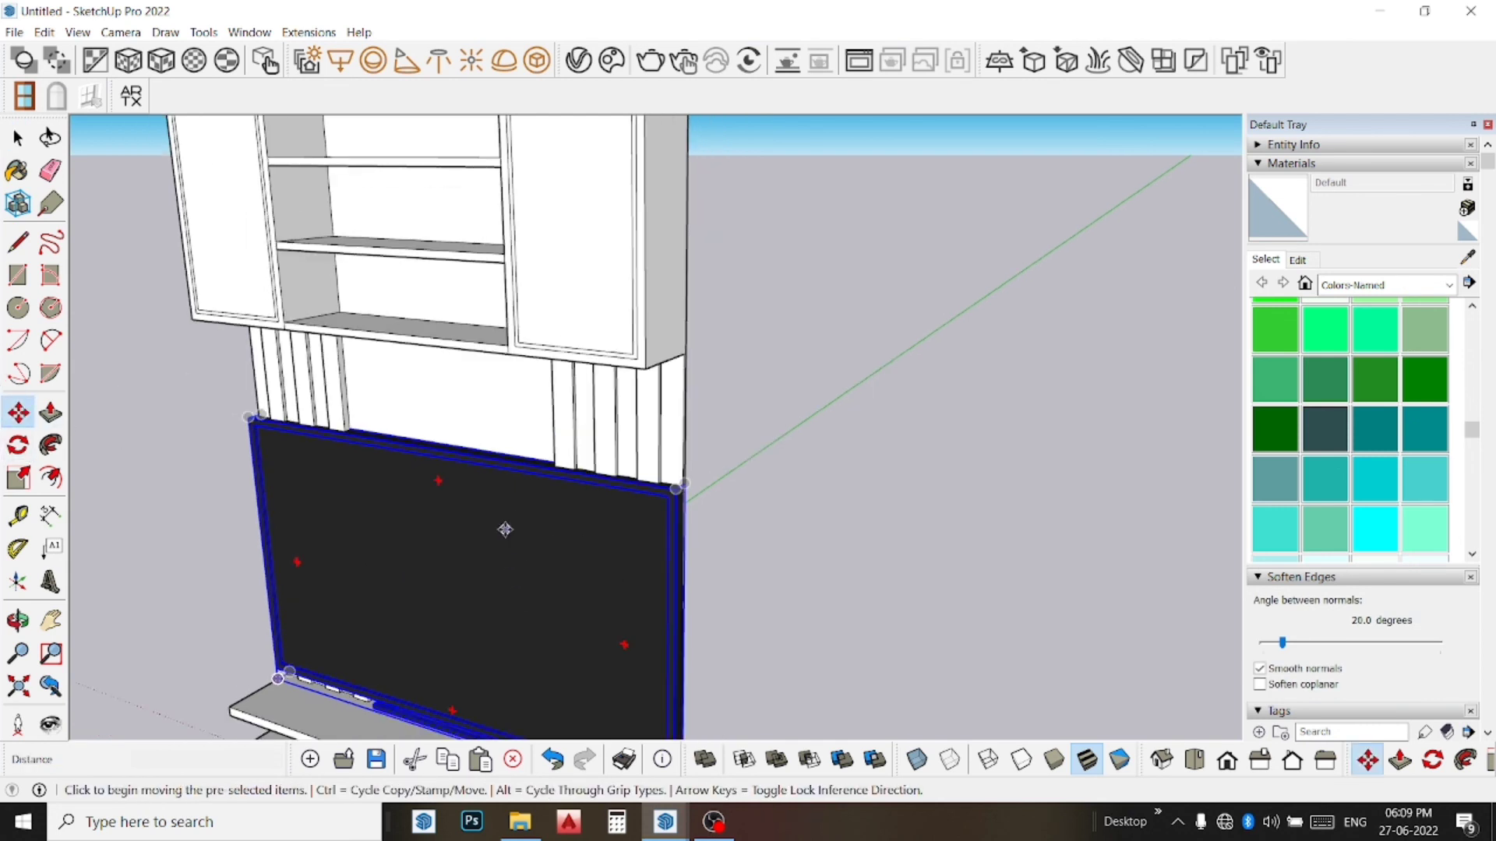
scroll(507, 538, down, 1)
scroll(368, 683, up, 1)
scroll(368, 683, up, 1)
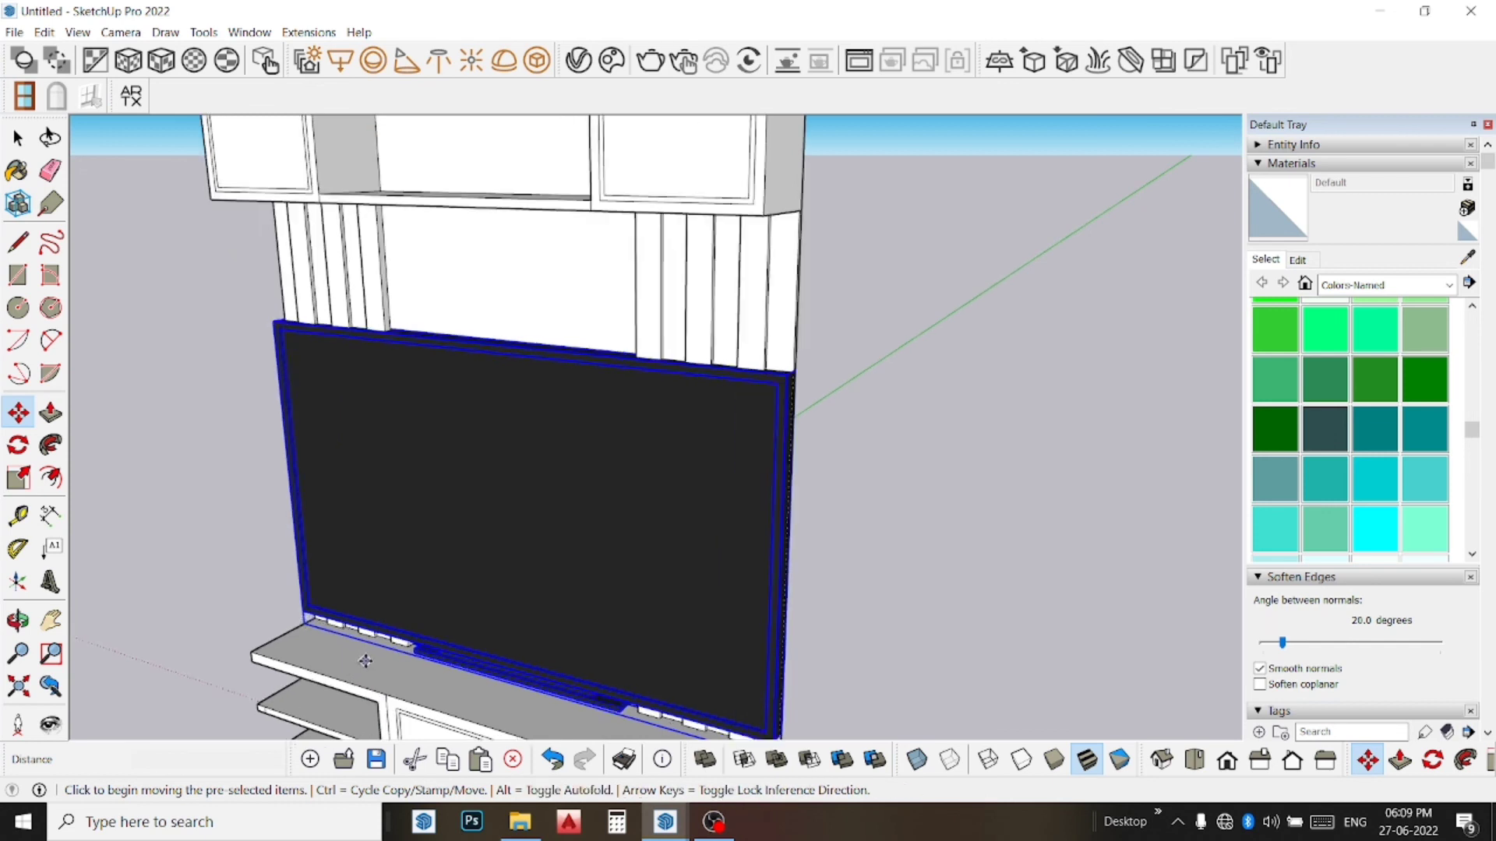
scroll(360, 659, up, 1)
scroll(349, 665, up, 1)
click(375, 664)
text(6)
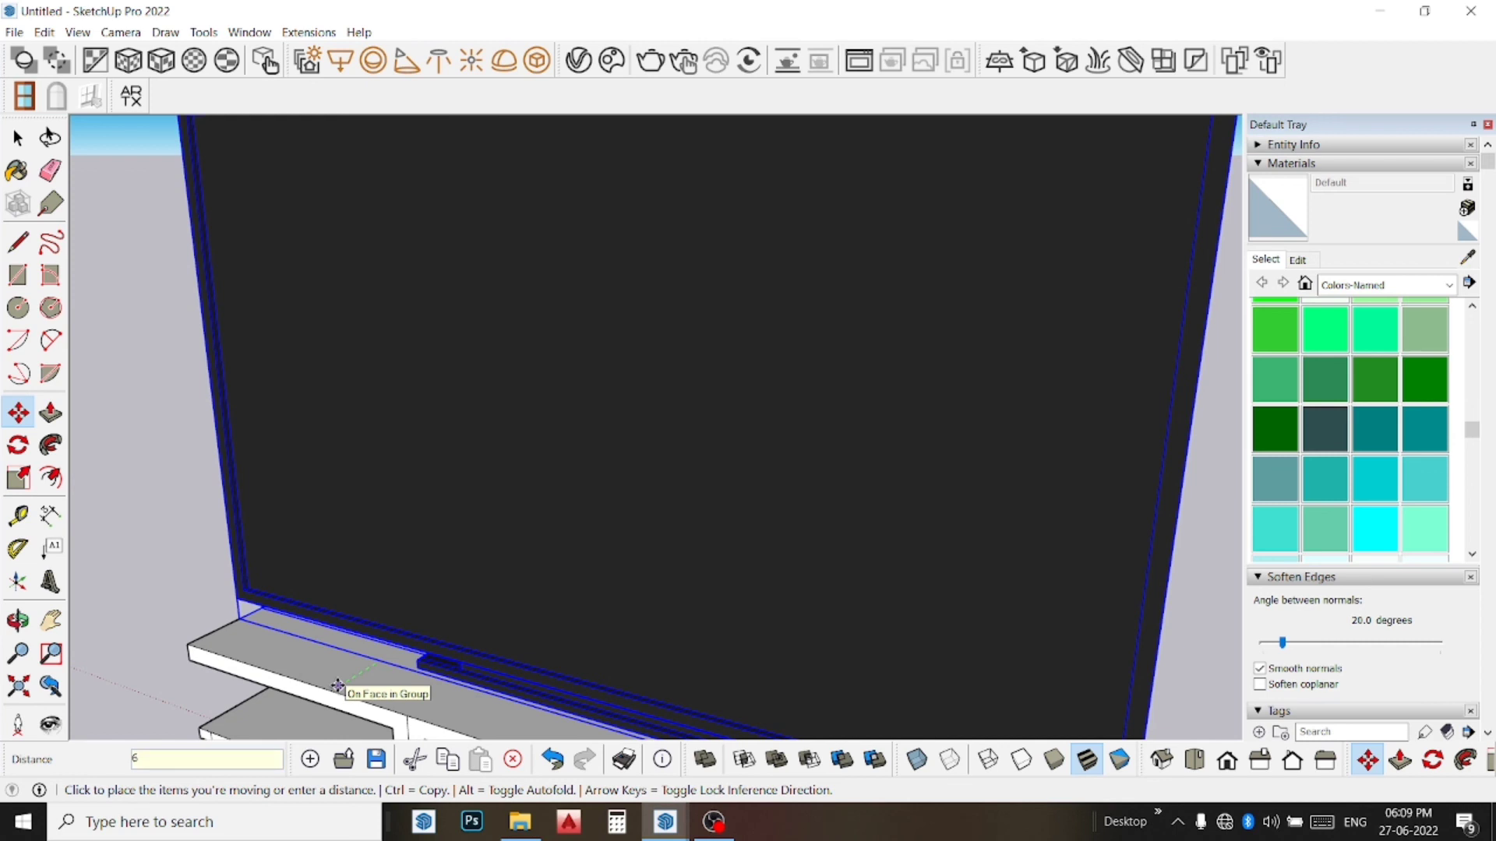
key(Return)
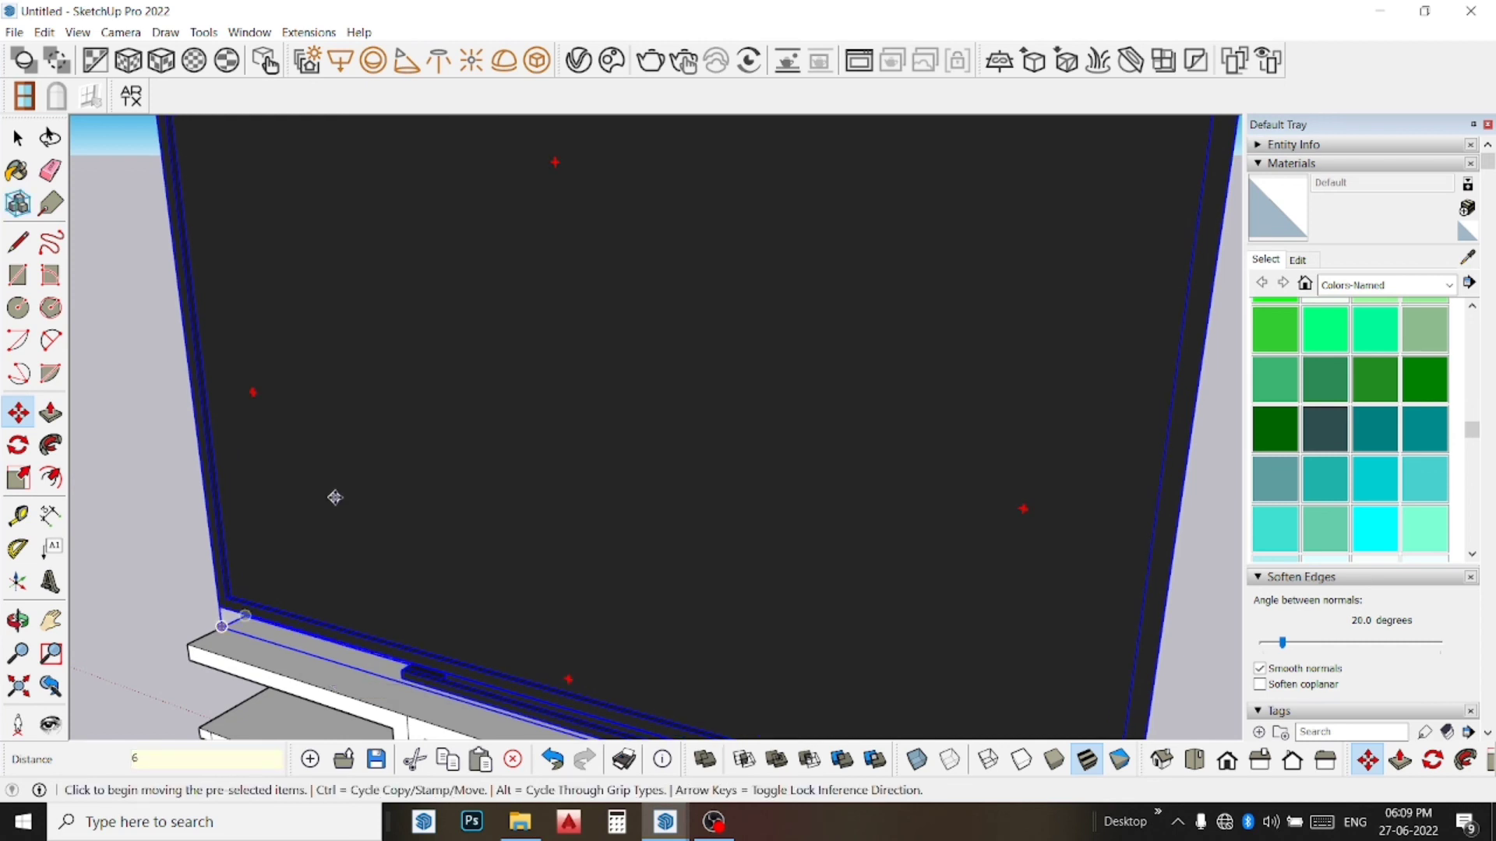
key(space)
click(99, 476)
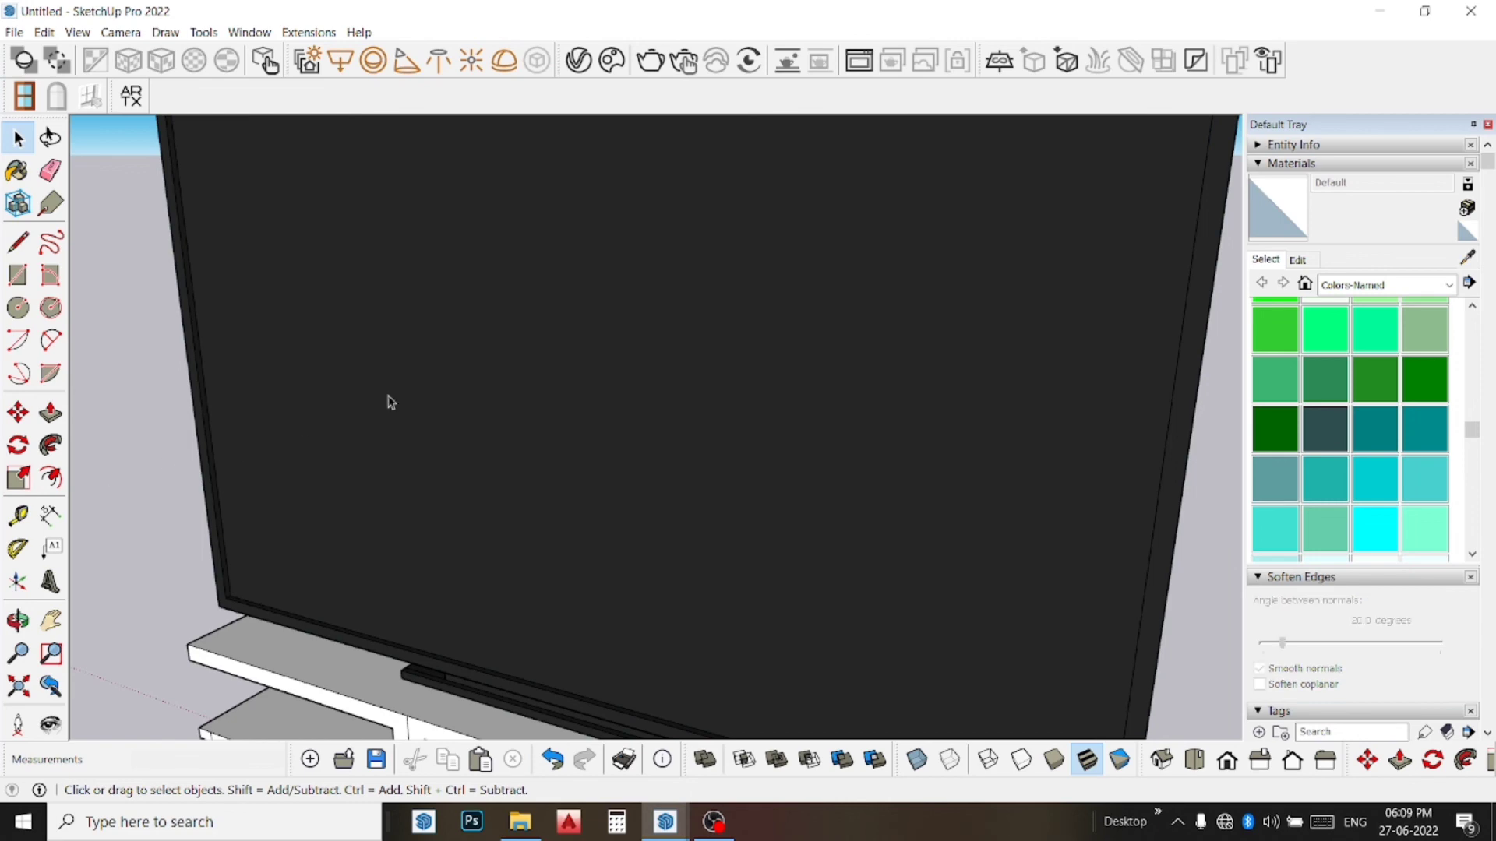
scroll(390, 402, down, 2)
scroll(376, 419, down, 3)
scroll(377, 421, down, 3)
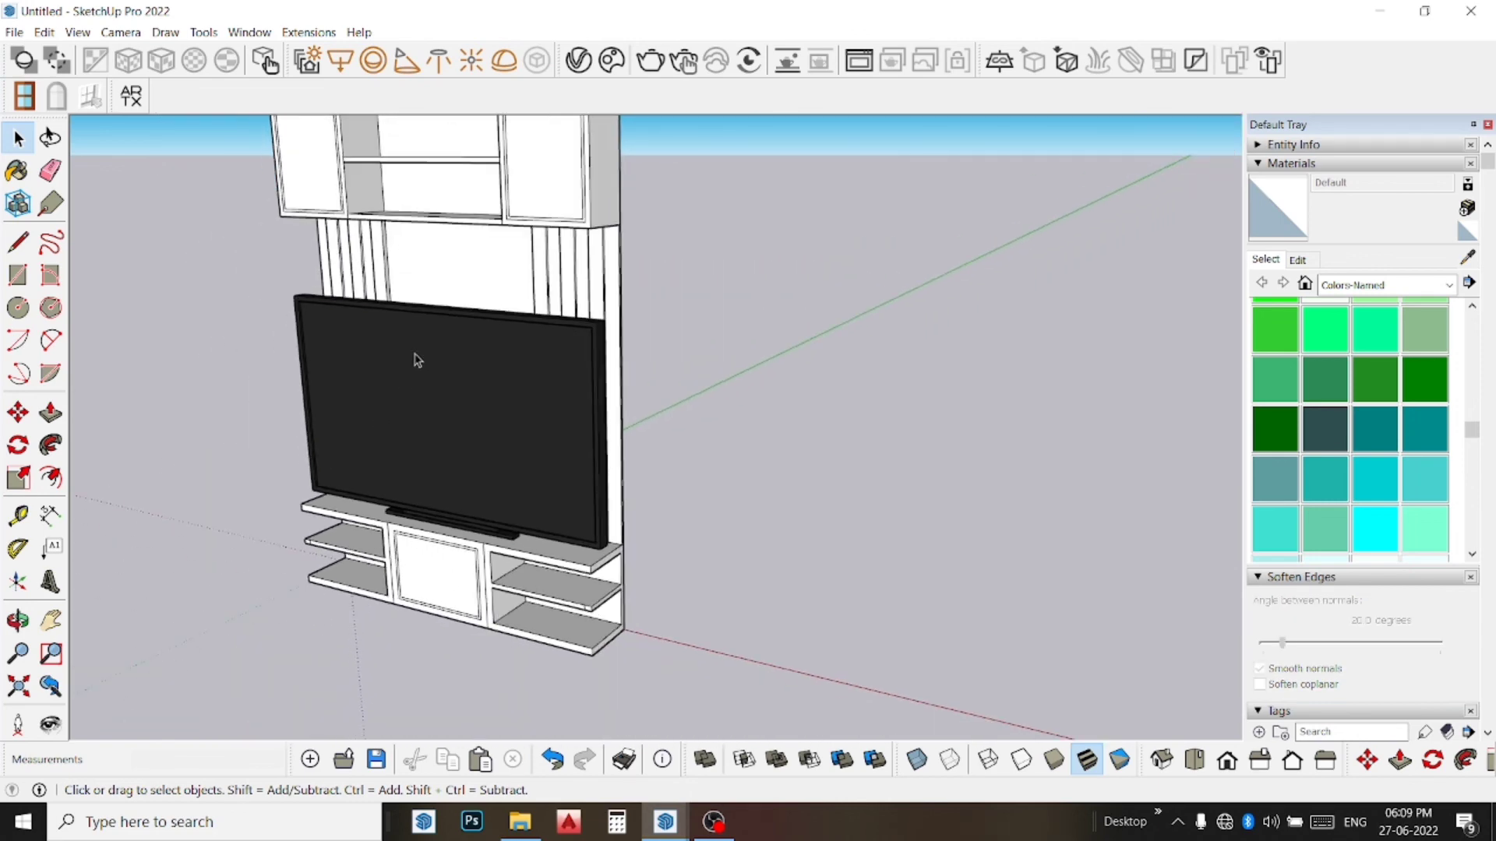
Step: Orbit around the finished TV wall unit, then switch to the standard Front view
mouse_move(417, 360)
middle_down()
mouse_move(698, 334)
mouse_move(467, 326)
middle_up()
scroll(595, 330, down, 1)
scroll(604, 335, down, 2)
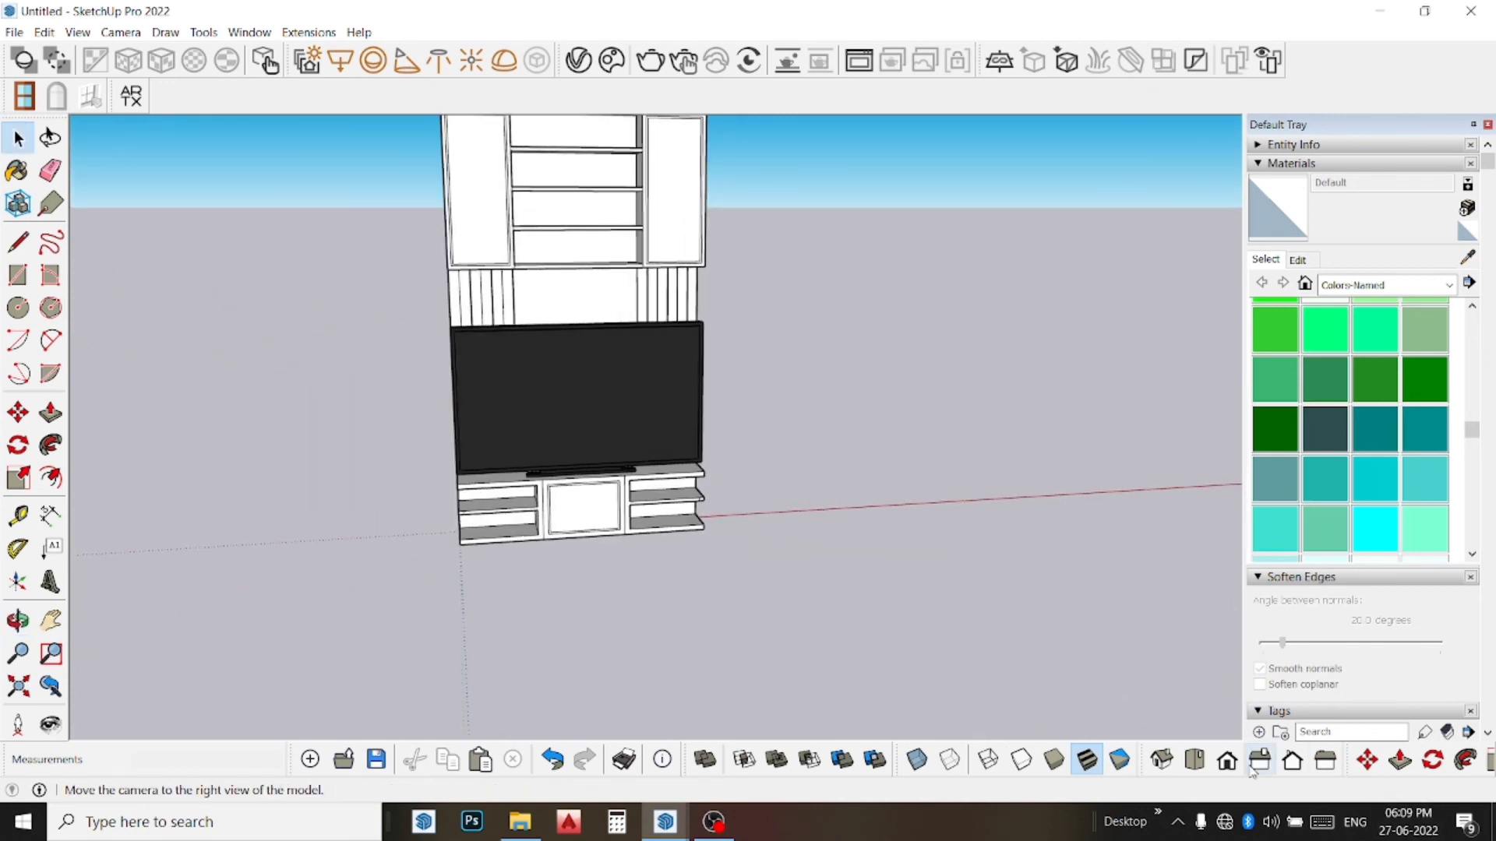
click(1227, 759)
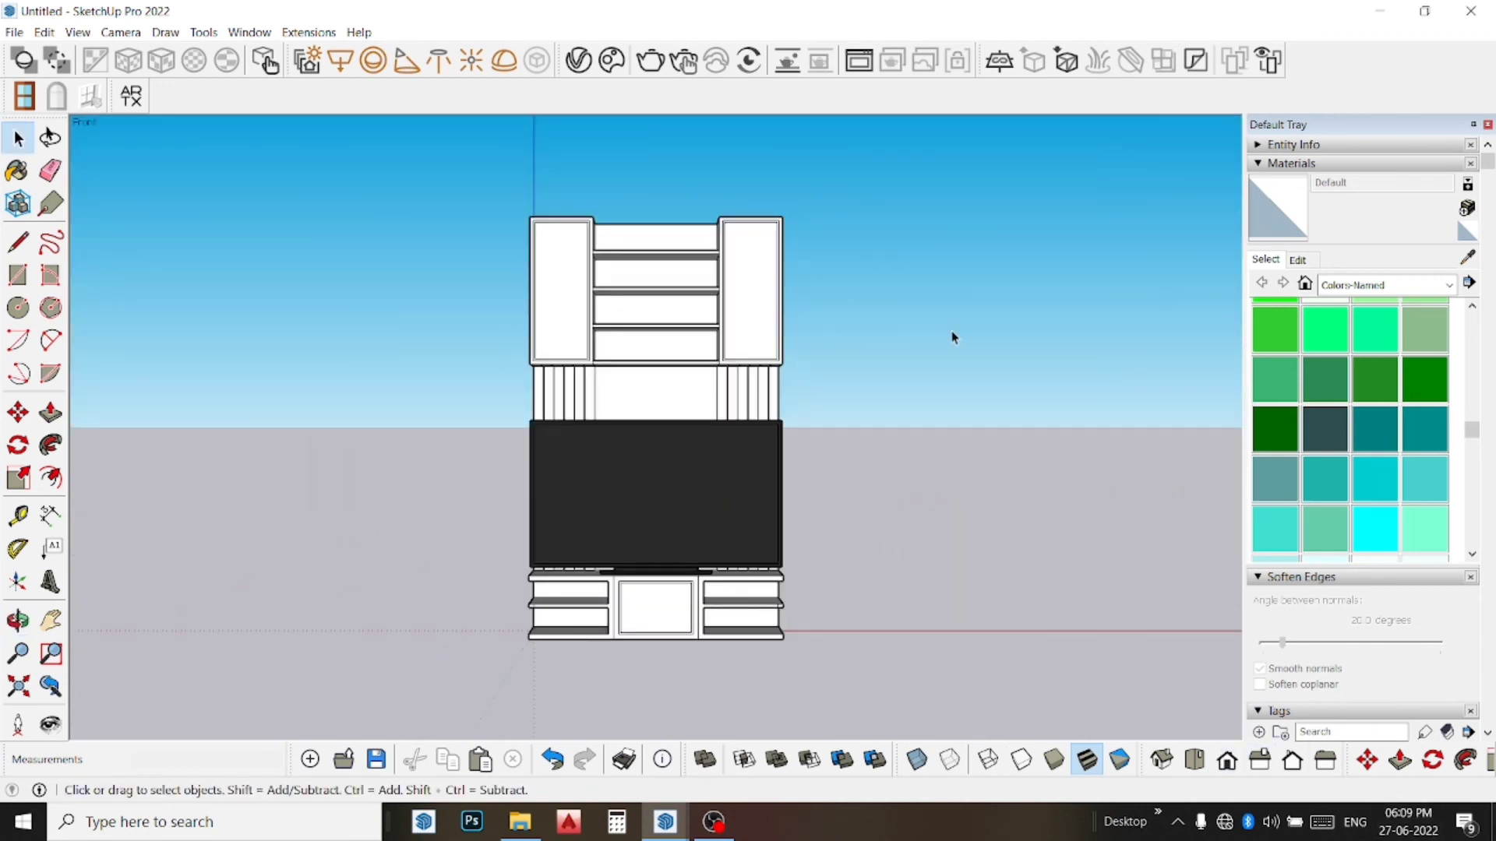